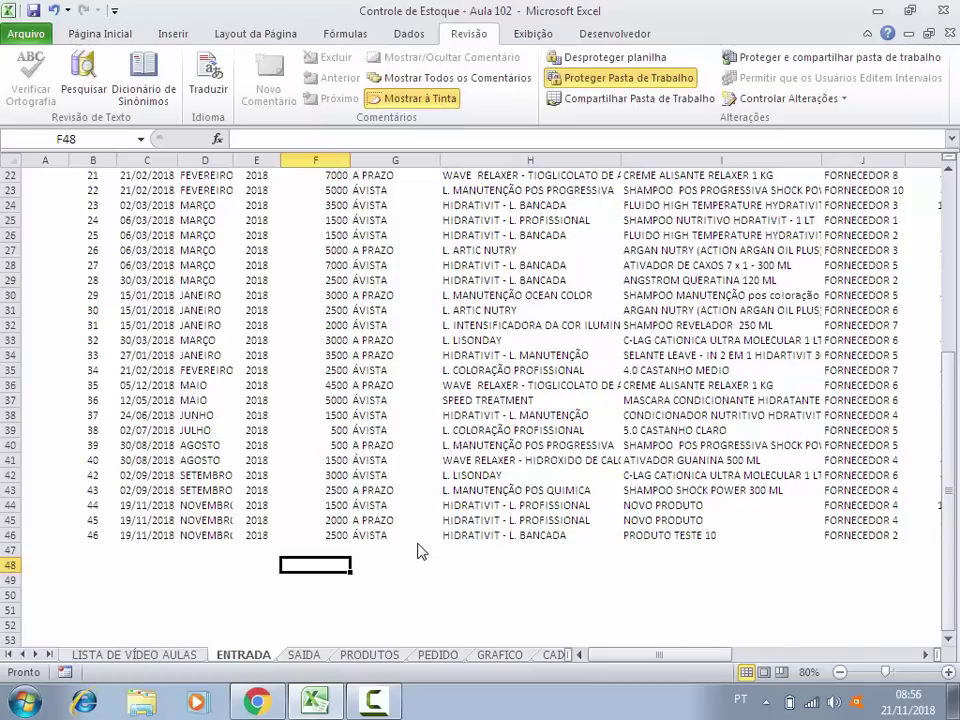
- Open the VBA editor from Desenvolvedor, view the ESTOQUE UserForm, and return to Excel
click(616, 34)
click(22, 92)
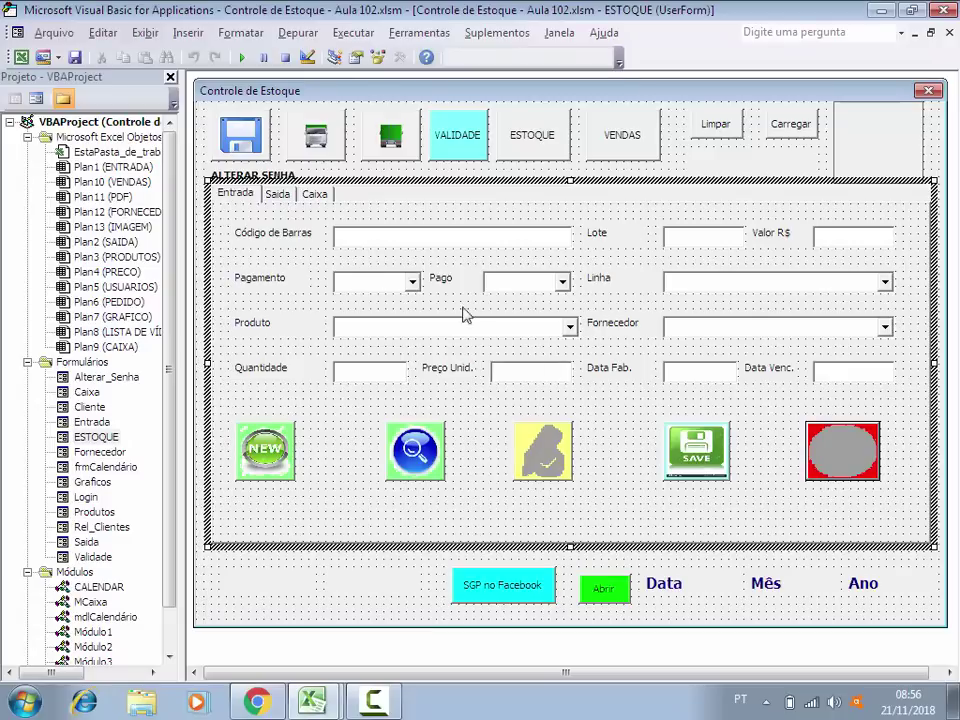
click(20, 57)
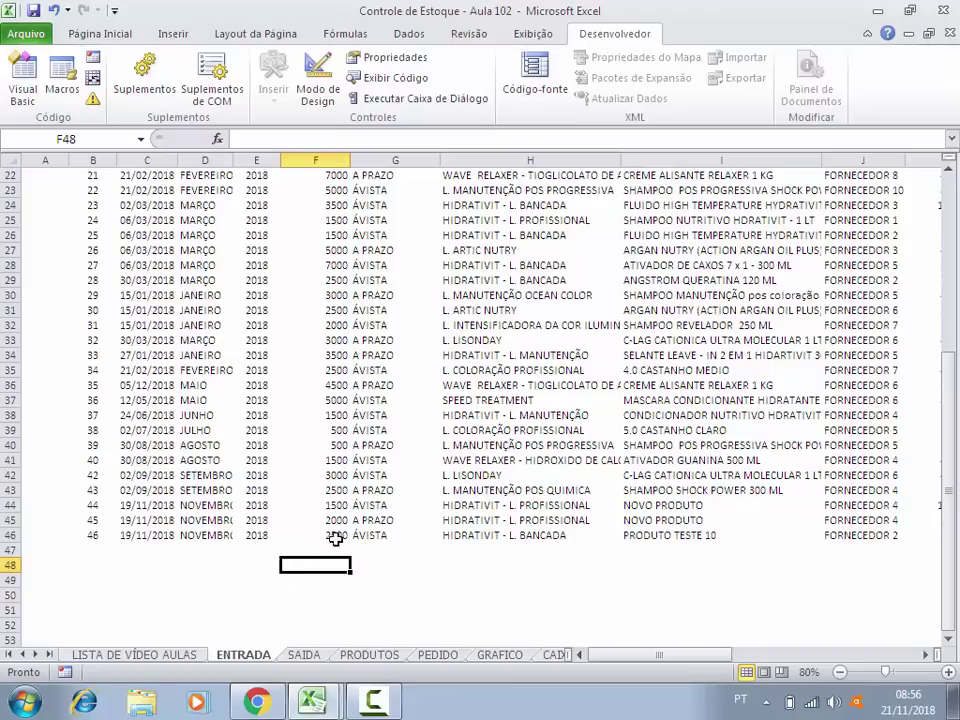
- Unprotect the workbook from the Revisão tab by entering its password
click(480, 32)
click(612, 85)
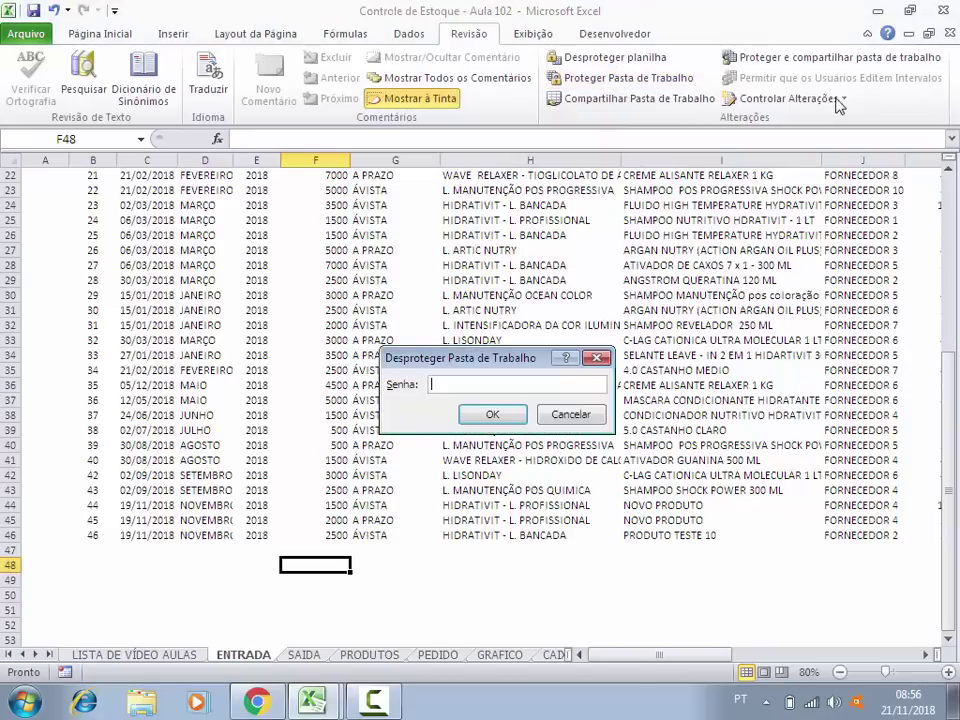
key(Return)
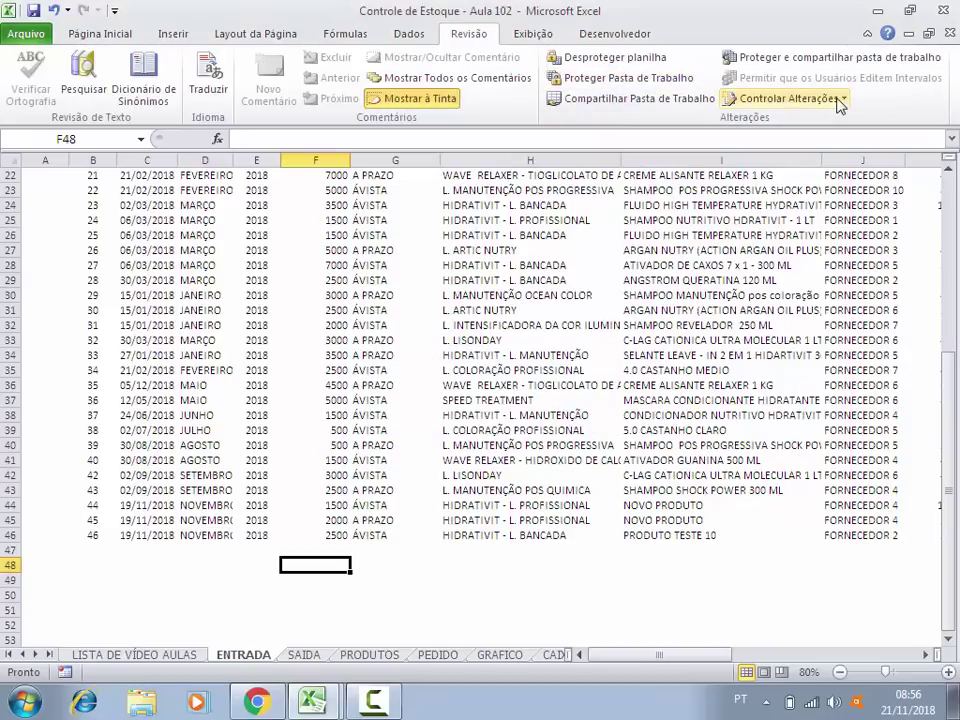
- Unhide the PRECO sheet and select the barcode of PRODUTO TESTE 10
right_click(242, 654)
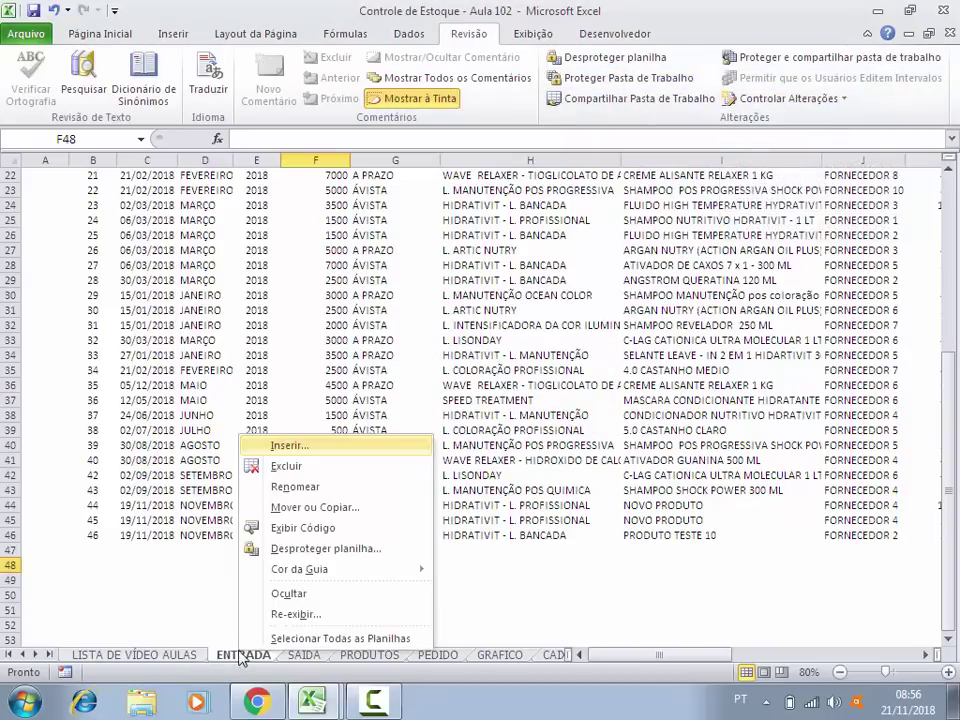
click(280, 615)
click(307, 661)
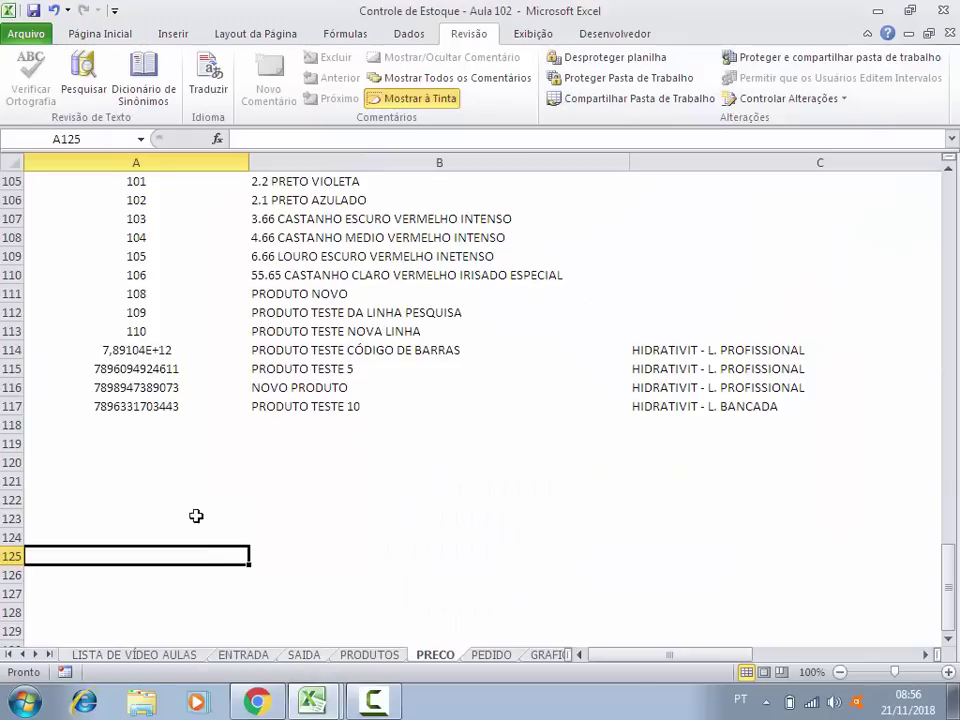
click(143, 405)
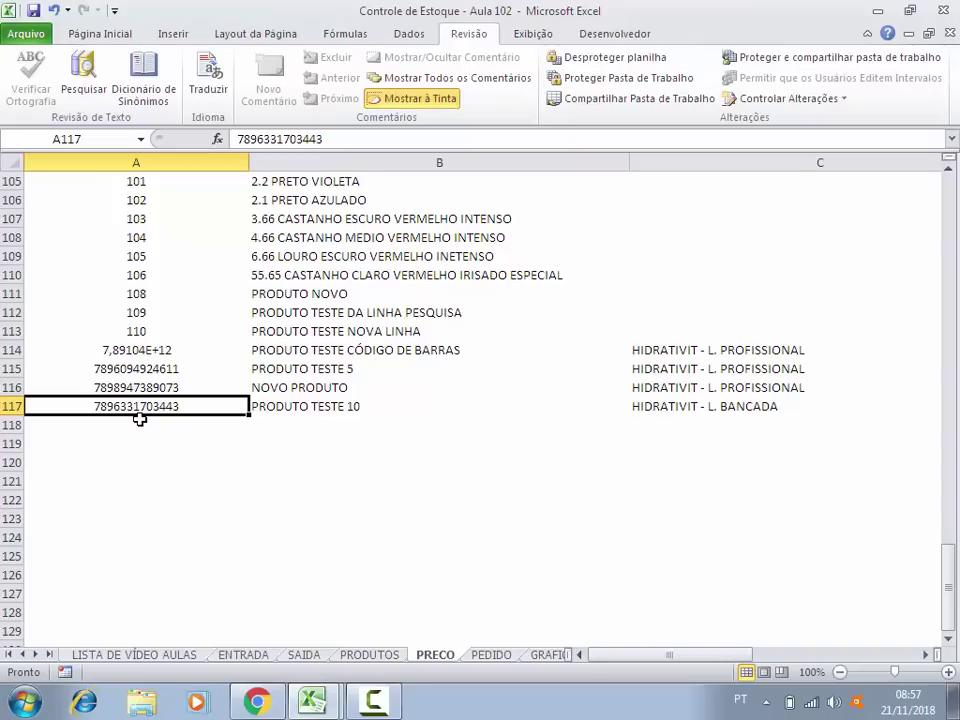
- Return to the ENTRADA sheet, then bring up the ESTOQUE form in the VBA editor
click(245, 655)
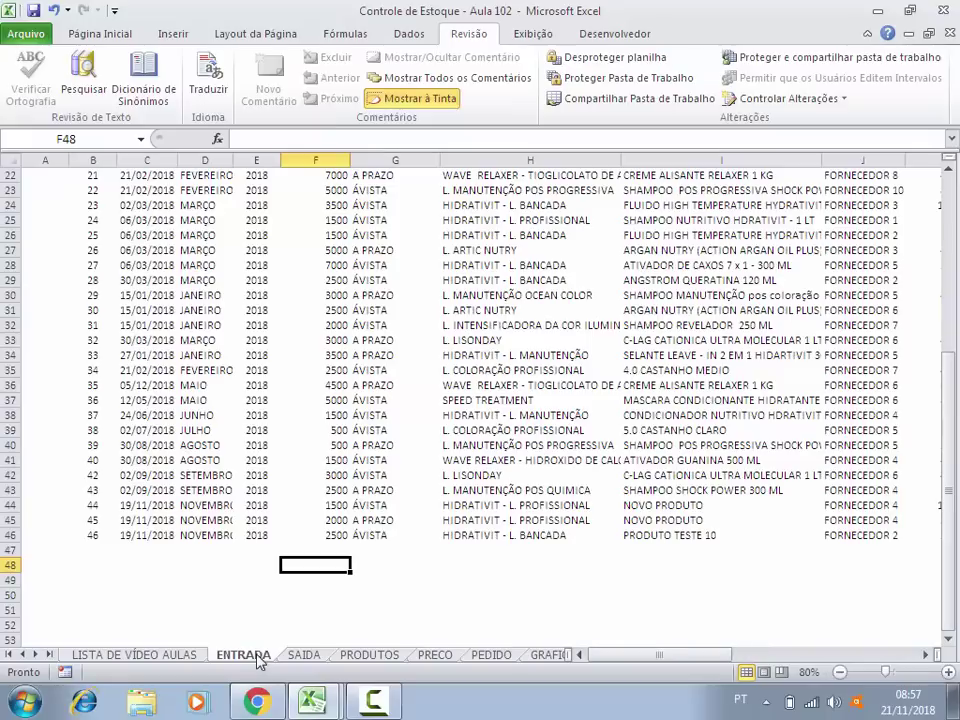
mouse_move(655, 655)
mouse_down()
mouse_move(810, 665)
mouse_move(574, 650)
mouse_up()
mouse_move(313, 700)
click(230, 524)
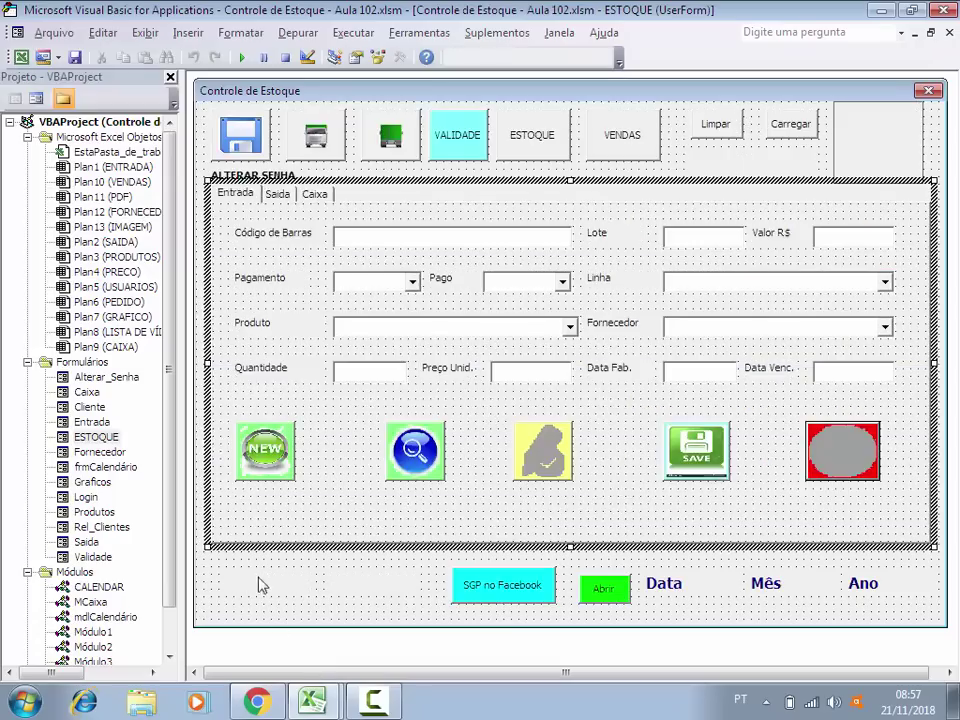
click(322, 610)
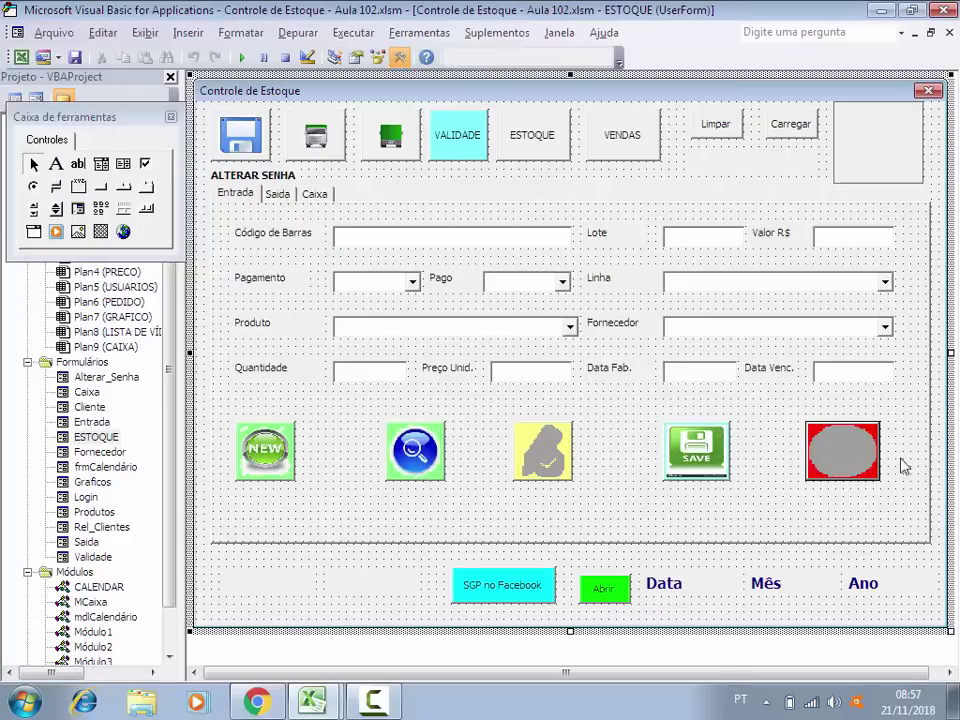
- Restore the accidentally deleted multipage and open the search button's CBPesquisar_Click code
click(420, 462)
key(Delete)
key(ctrl+z)
double_click(420, 462)
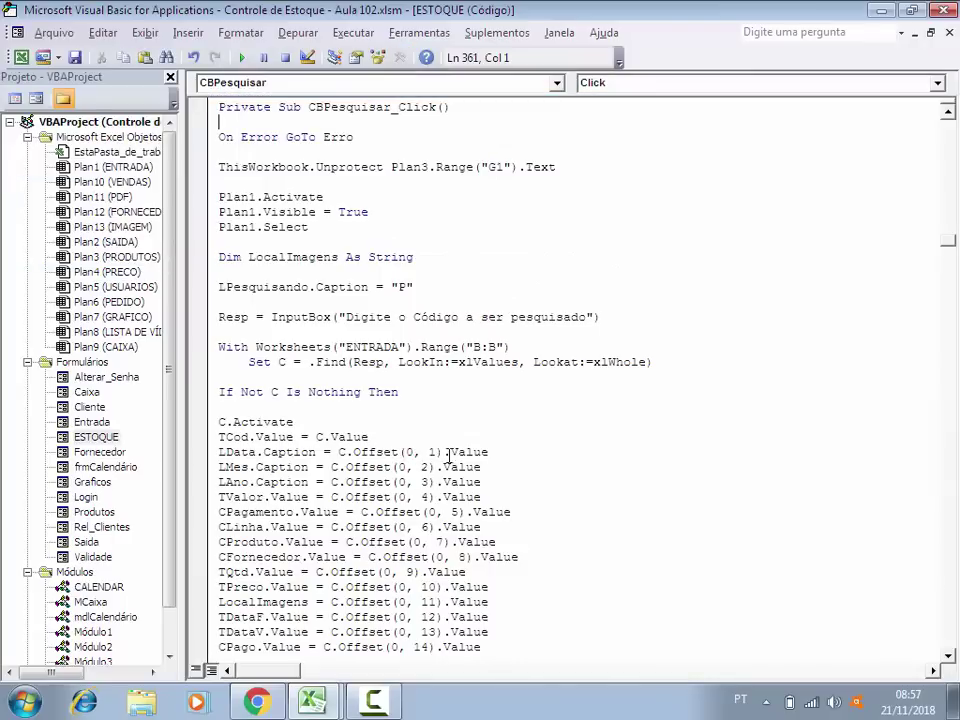
scroll(434, 412, down, 2)
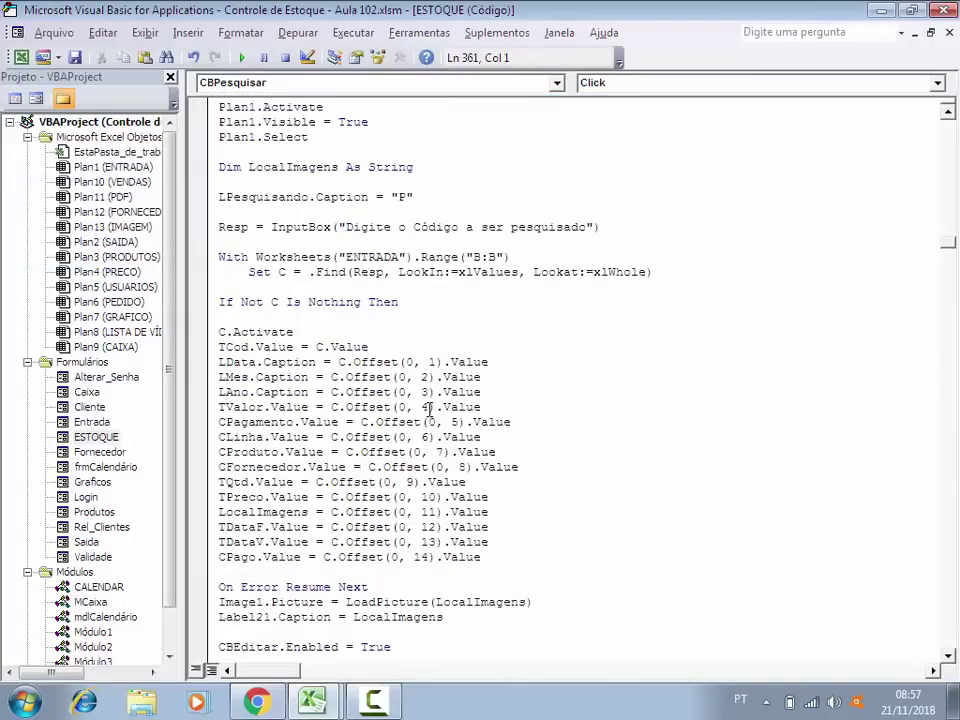
double_click(353, 273)
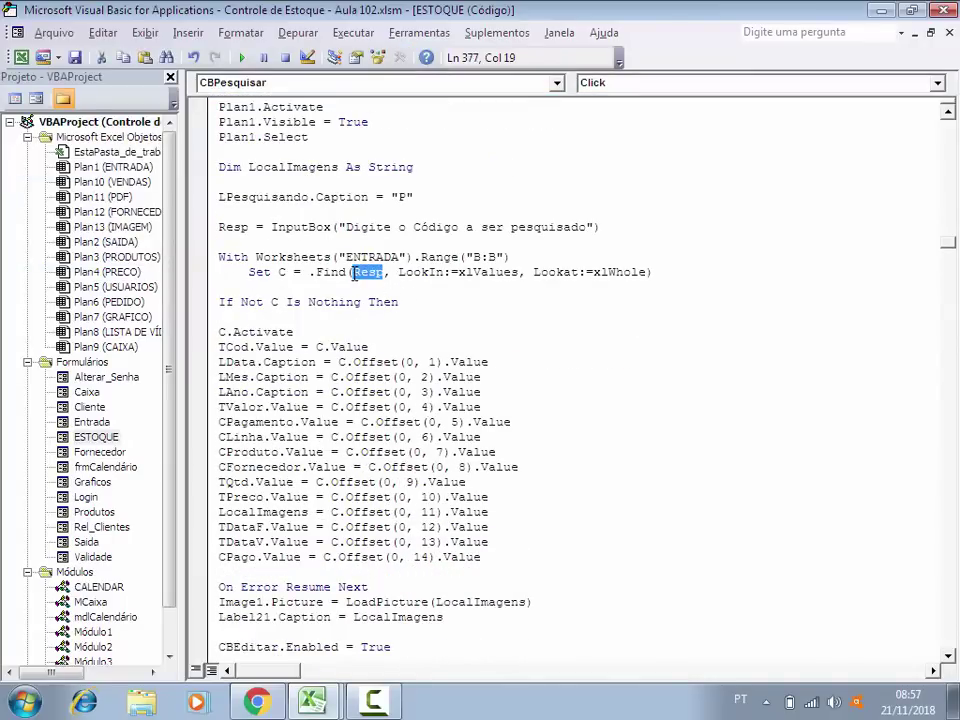
click(20, 58)
click(80, 546)
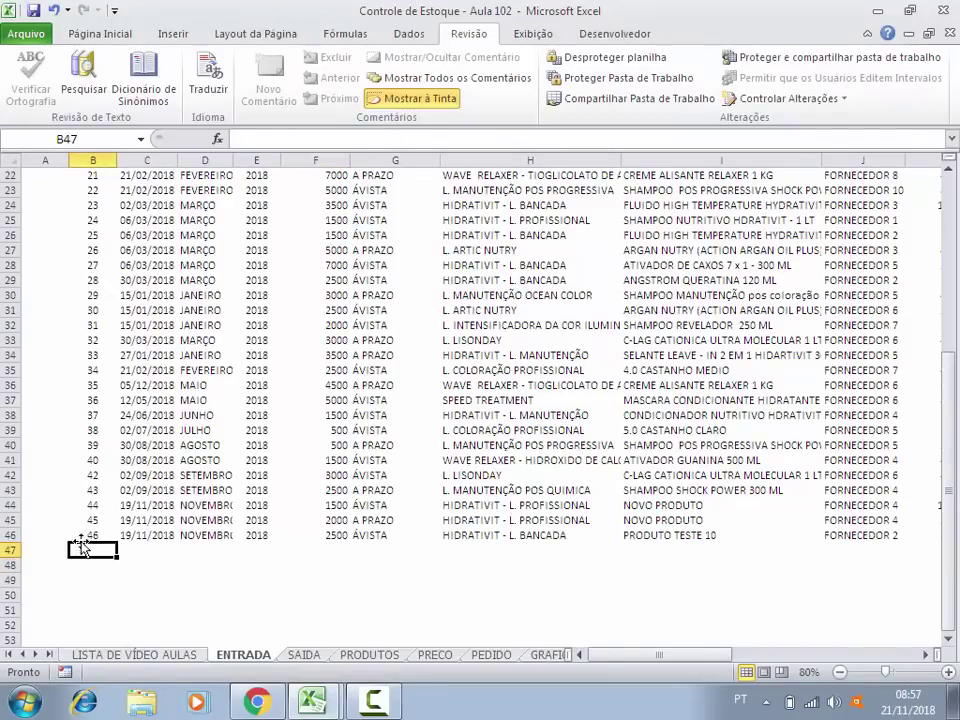
click(82, 538)
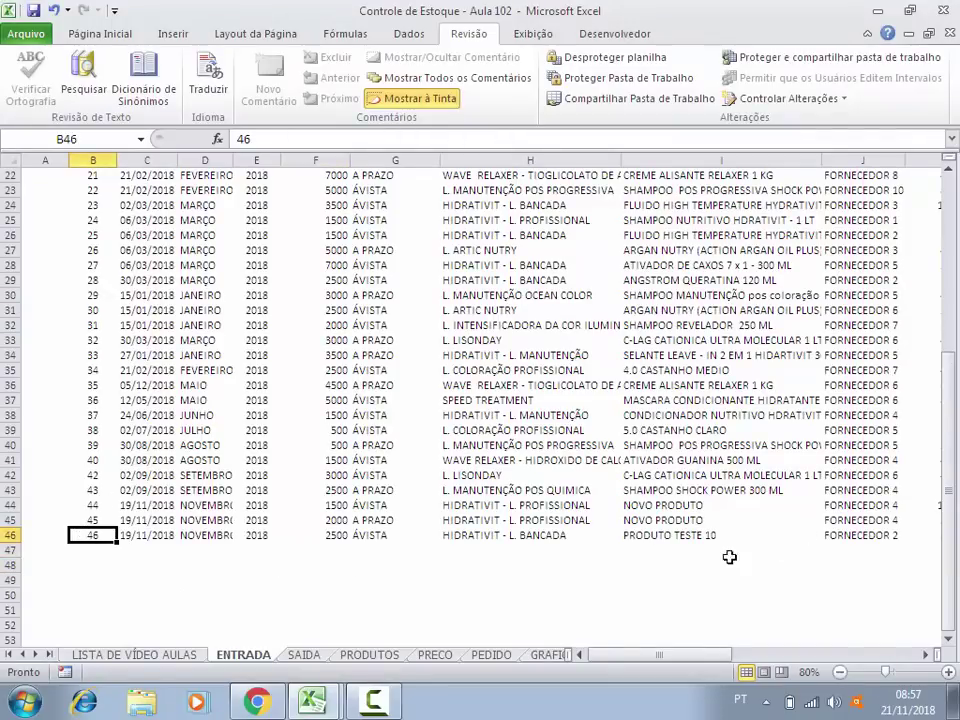
click(312, 700)
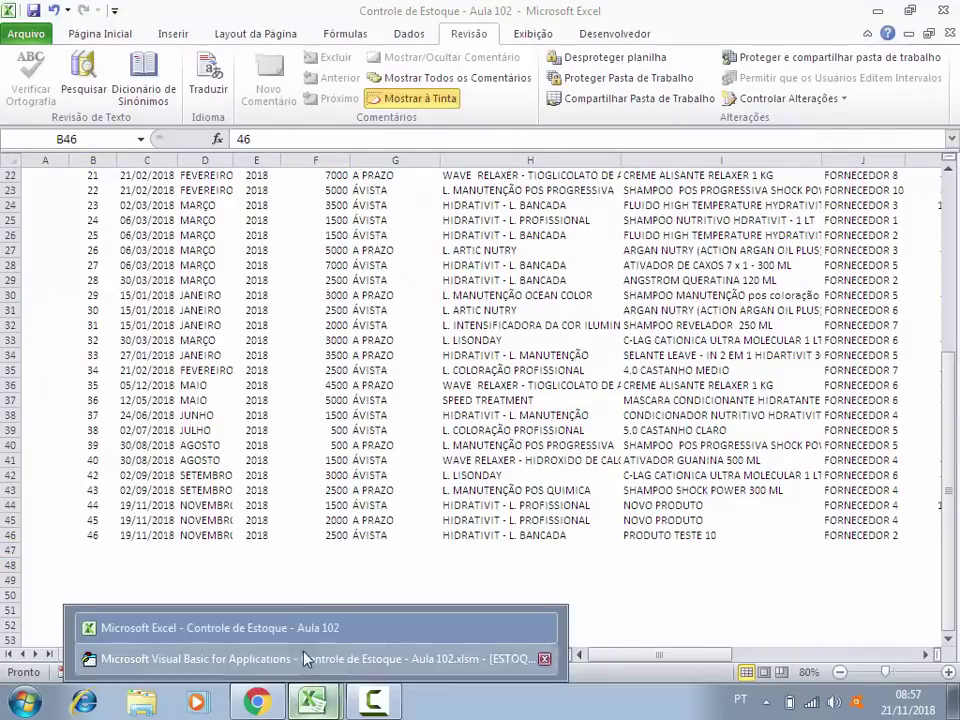
click(307, 658)
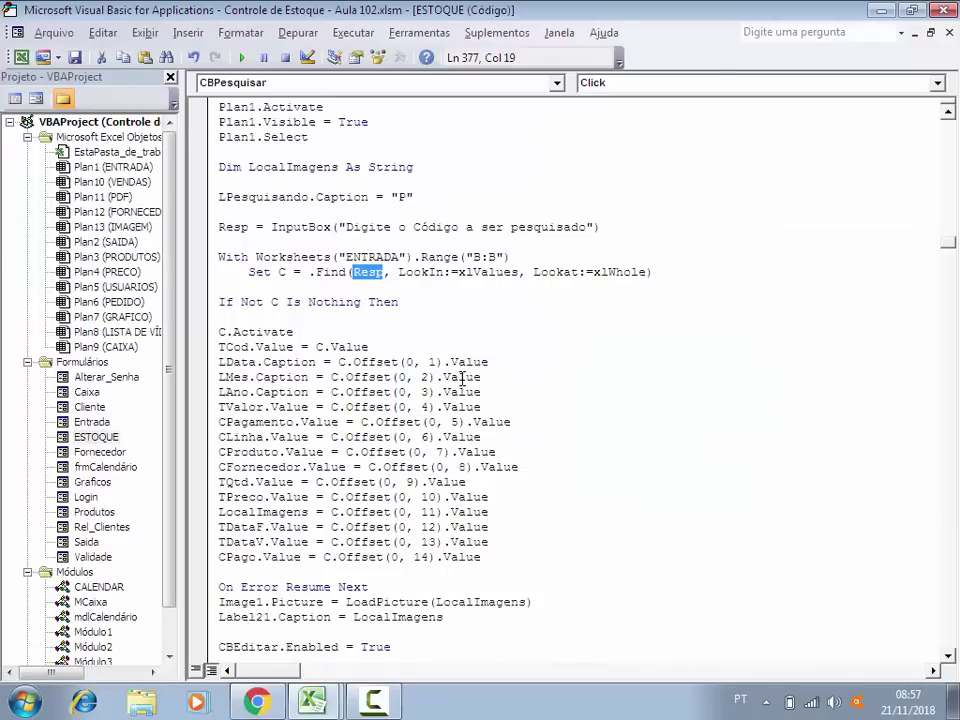
- Add a Plan4.Visible = True line below End With in CBPesquisar_Click
click(105, 271)
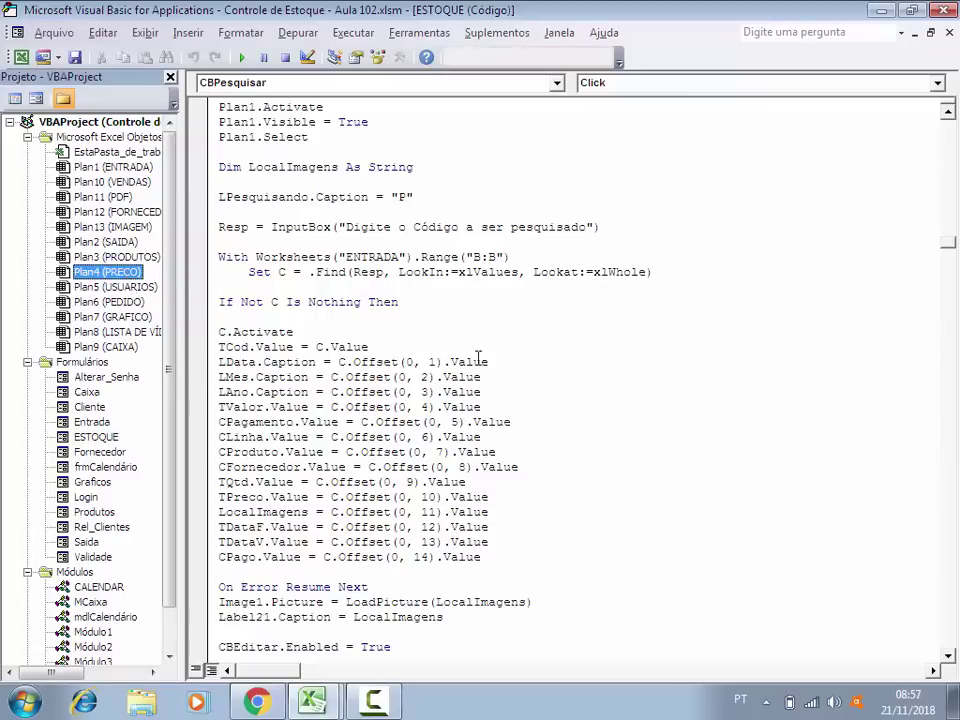
scroll(420, 415, down, 1)
click(408, 410)
scroll(420, 415, down, 5)
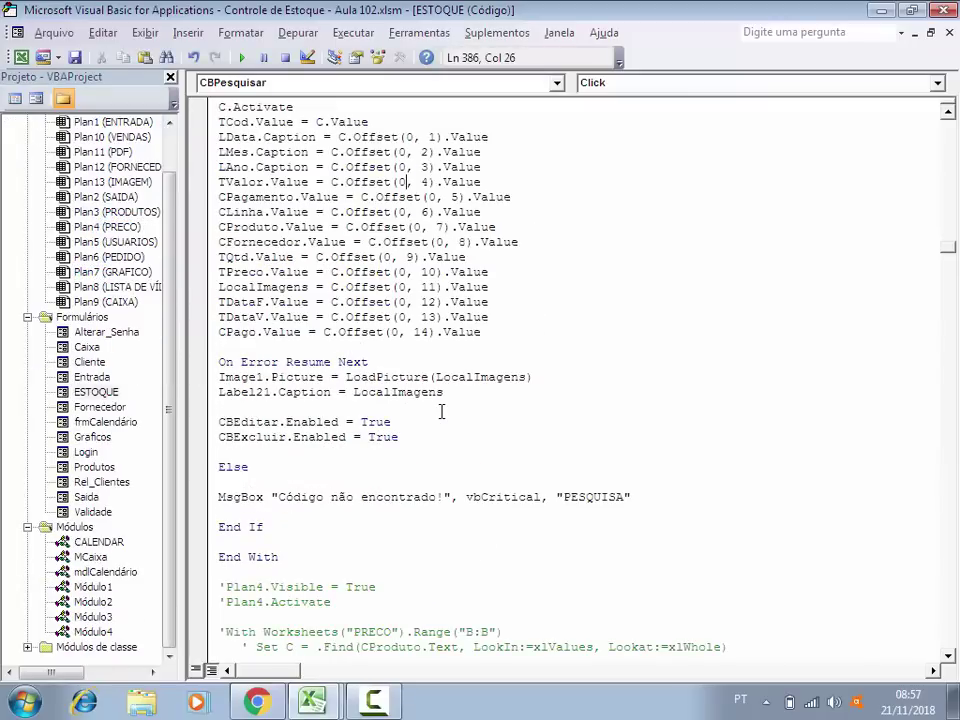
scroll(420, 415, down, 3)
click(285, 438)
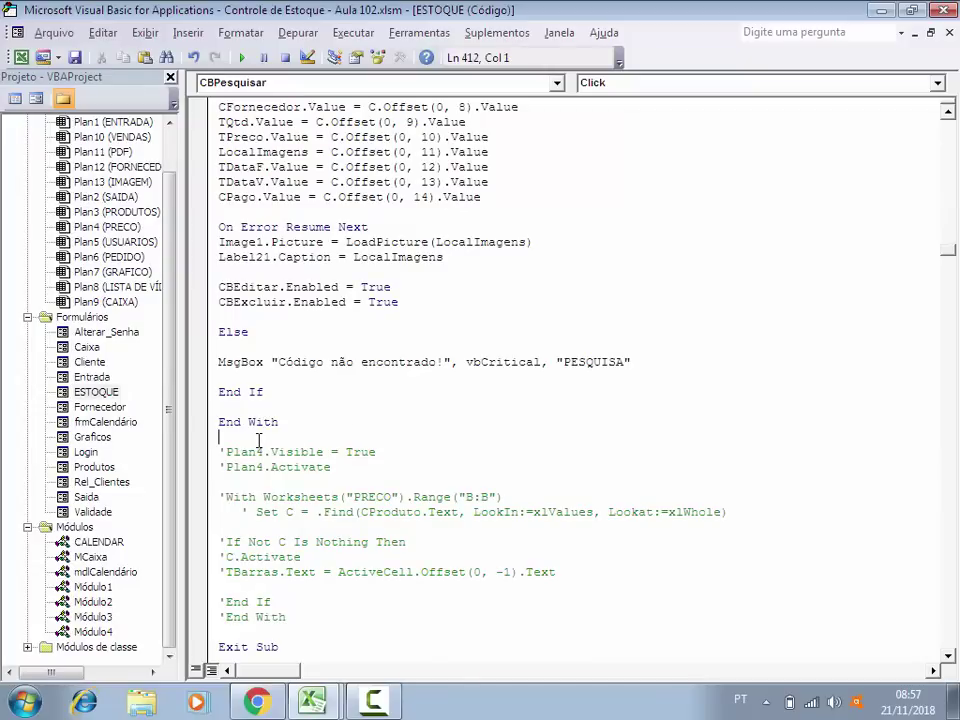
key(Return)
key(Return)
key(Return)
key(Return)
scroll(332, 454, down, 2)
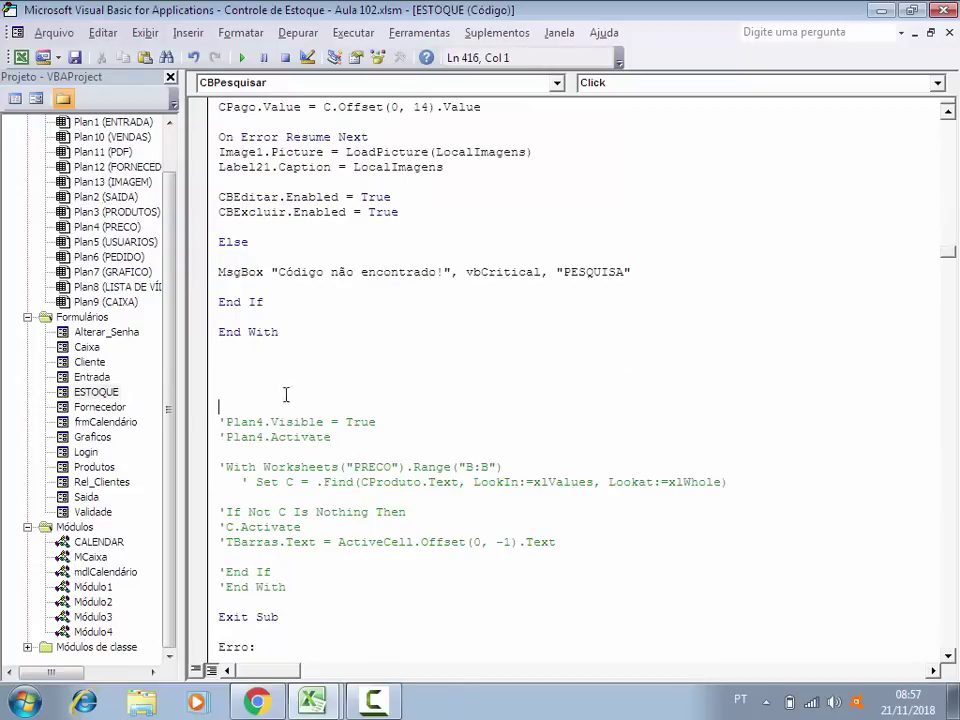
click(313, 370)
text(Plan4)
text(.Vis )
text(= true)
key(Return)
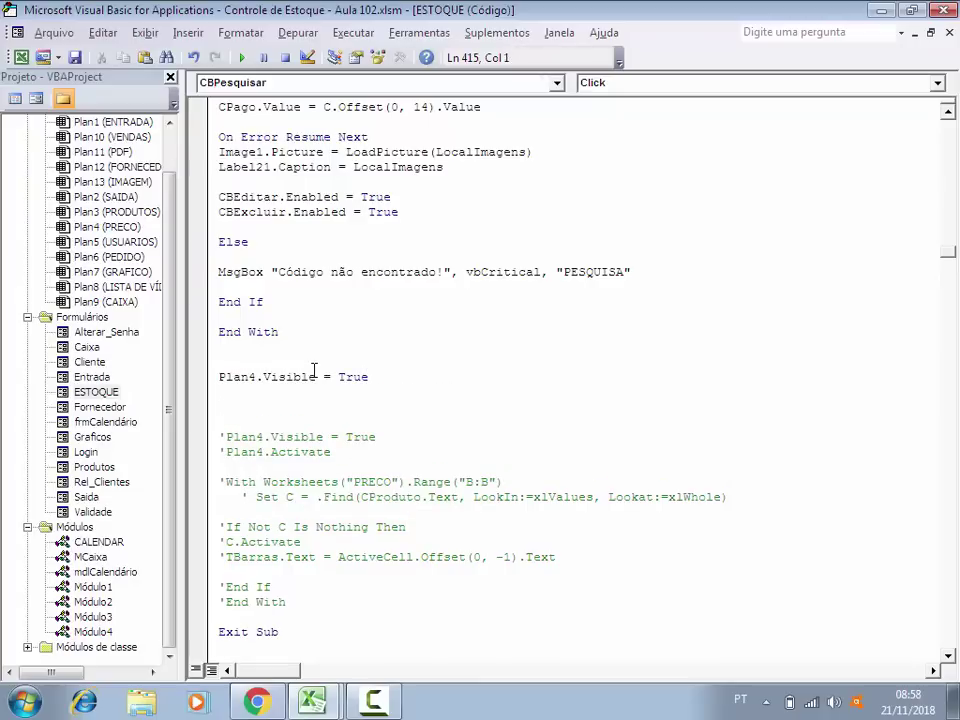
- Add Plan4.Activate below Plan4.Visible = True and select the old commented Plan4 lines
scroll(320, 372, up, 3)
scroll(324, 365, up, 4)
scroll(326, 353, up, 2)
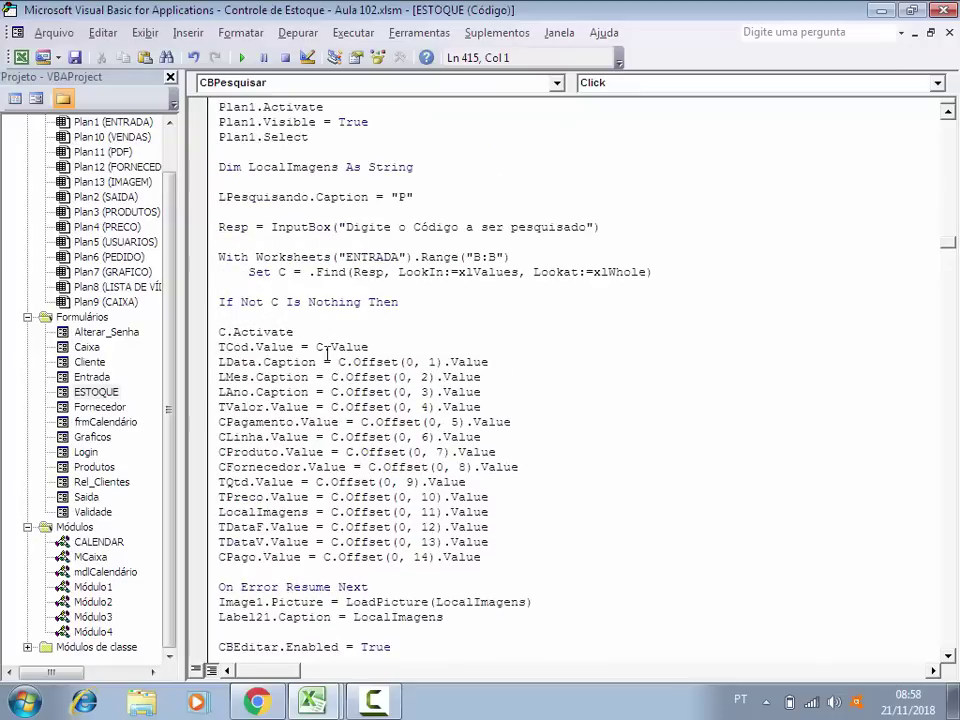
scroll(326, 353, up, 6)
mouse_move(585, 345)
mouse_down()
mouse_move(249, 349)
mouse_move(205, 360)
mouse_up()
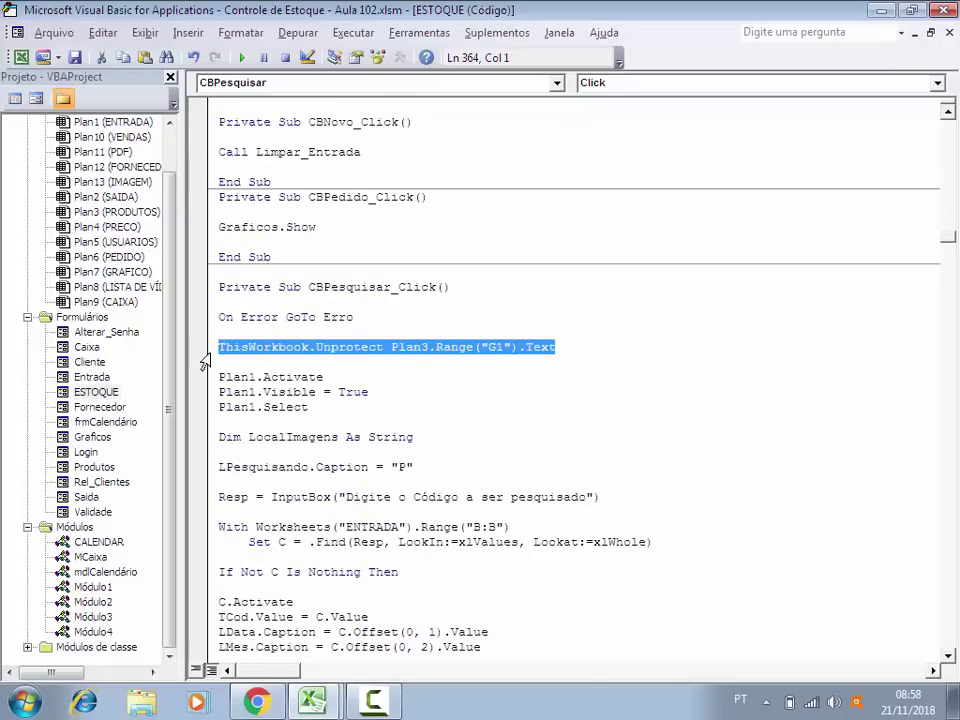
click(257, 421)
scroll(257, 410, down, 6)
scroll(257, 410, down, 13)
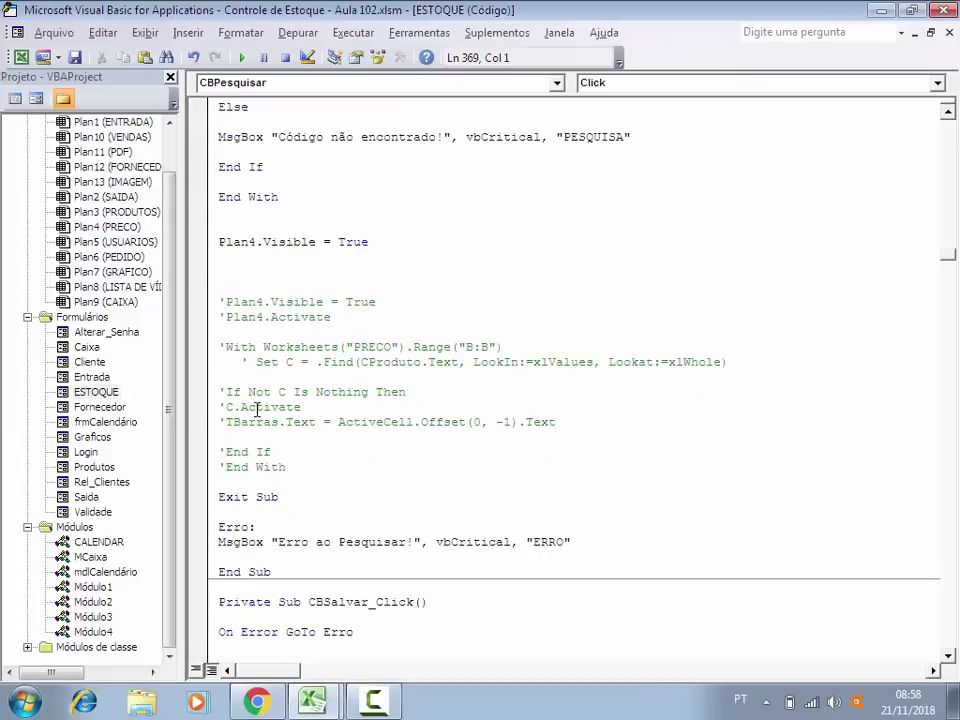
click(250, 260)
text(p)
text(lan4.)
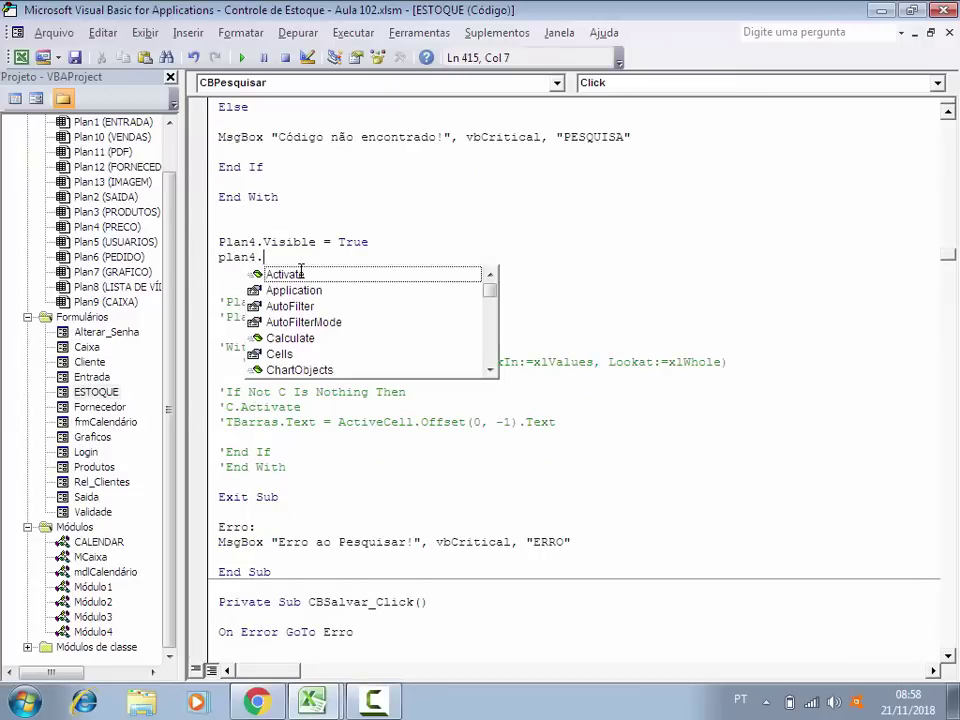
text(ac)
key(Return)
key(Return)
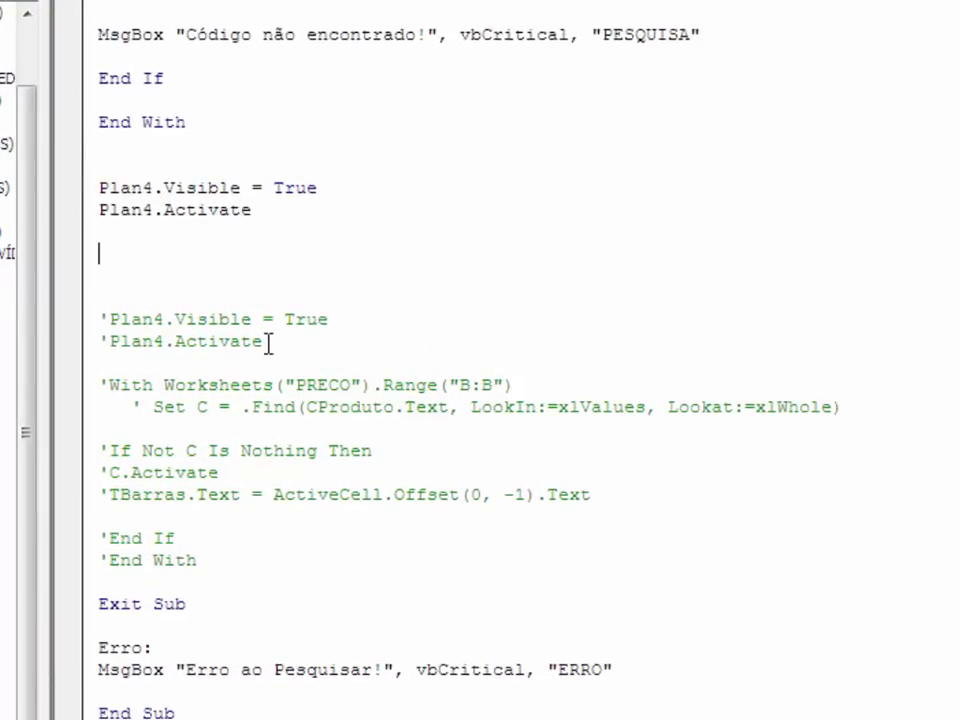
drag(268, 342, 98, 296)
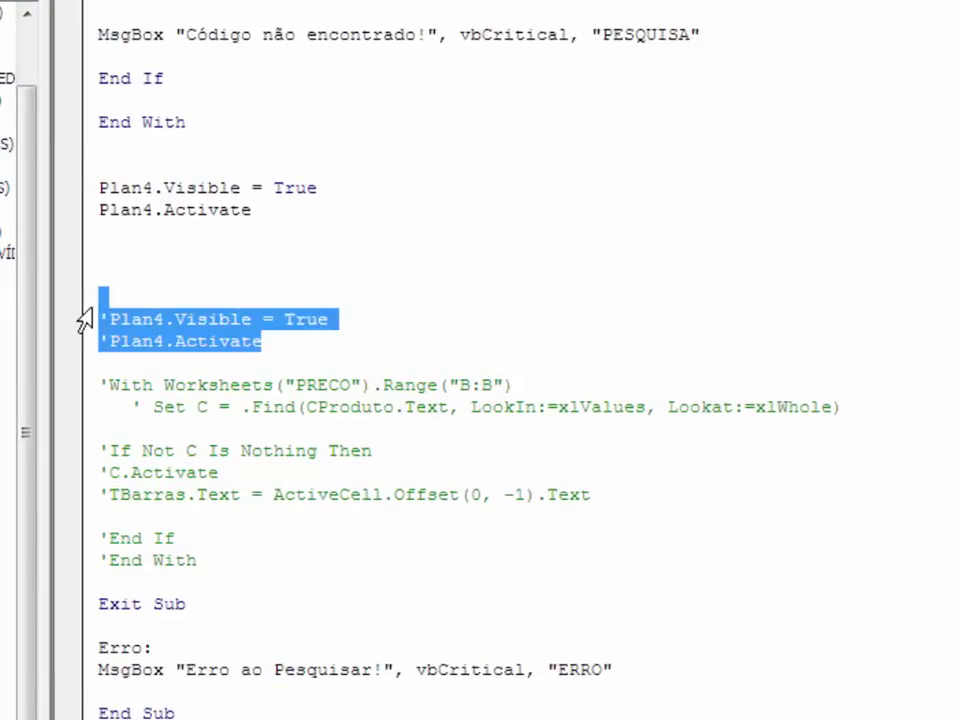
- Replace the old commented lines with With Worksheets("PRECO").Range("B:B")
key(Delete)
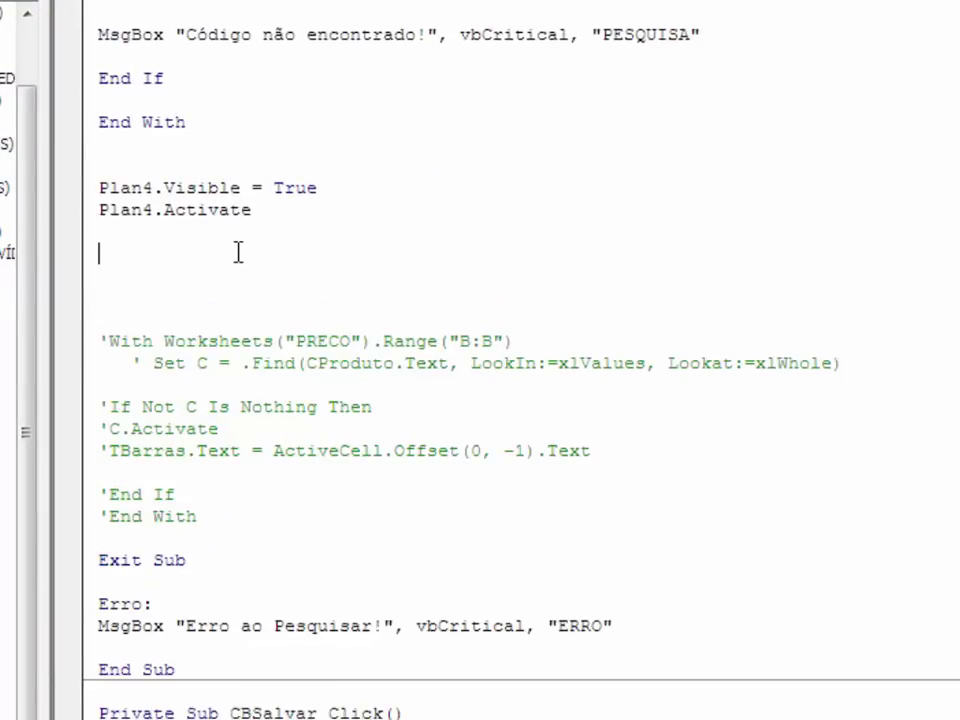
text(With)
text( Wor)
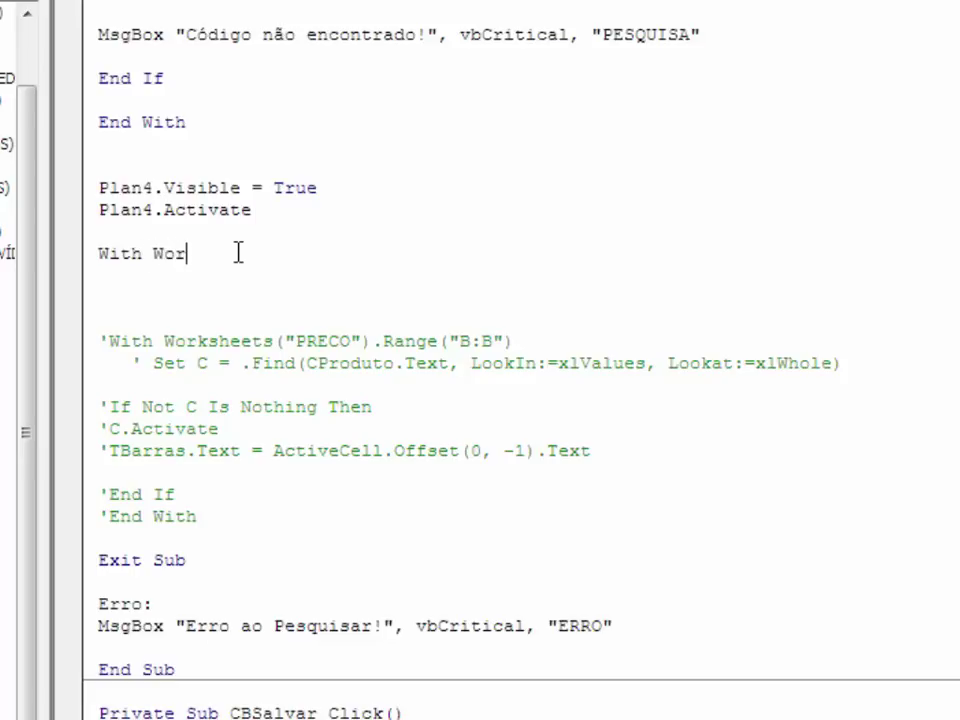
text(ksheets)
text( (")
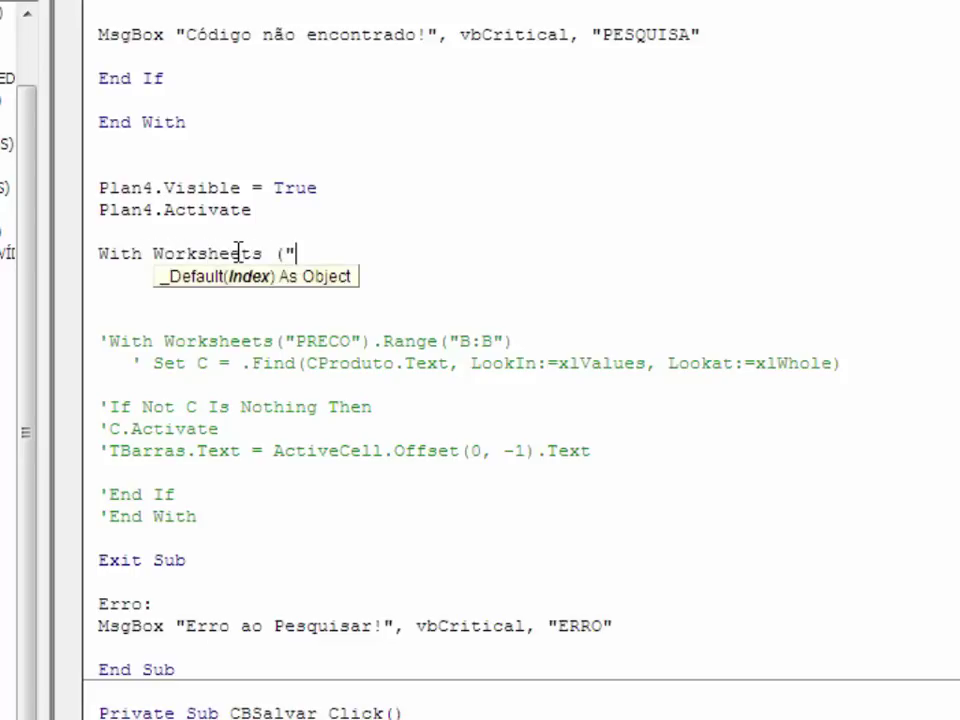
text(PRECO)
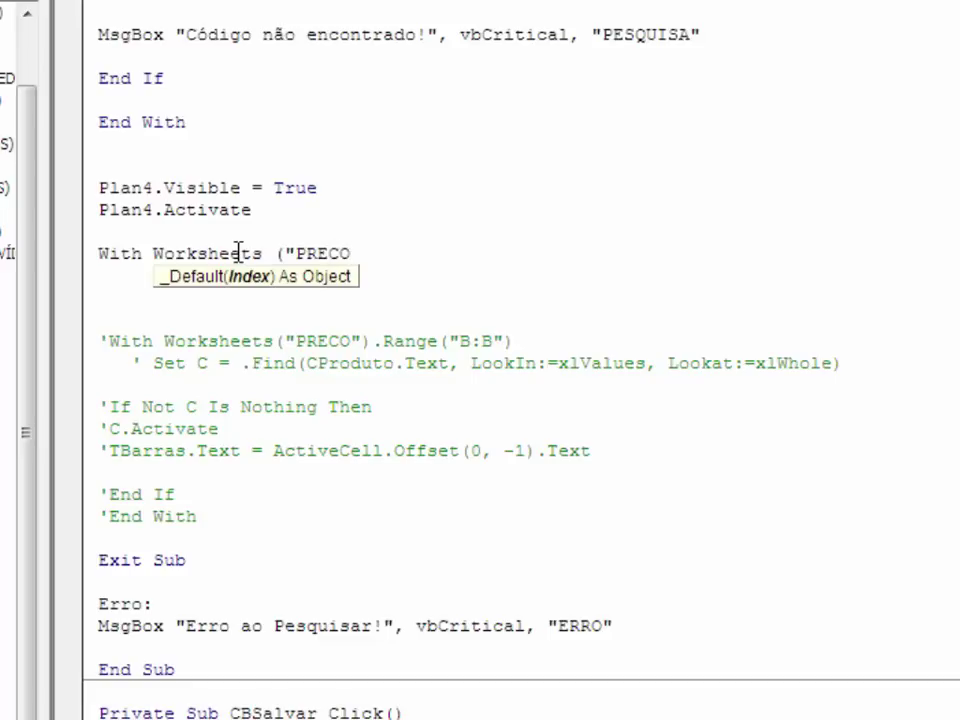
text("))
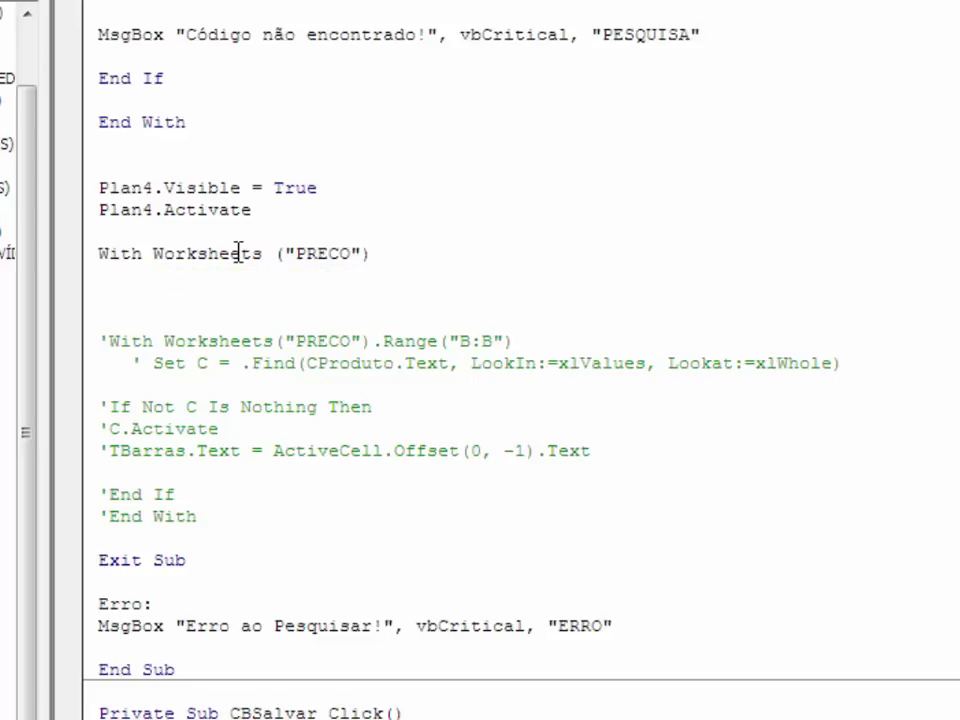
text(.rA)
key(BackSpace)
key(BackSpace)
text(Ra)
text(nge()
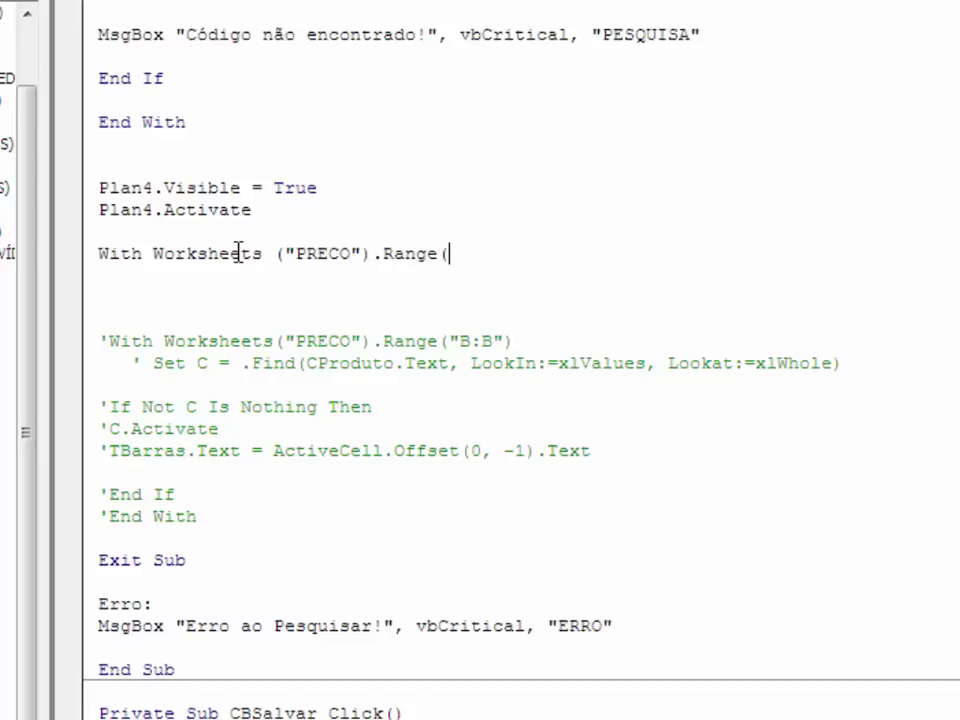
text(")
text(B:)
text(B")
text())
key(Return)
key(Return)
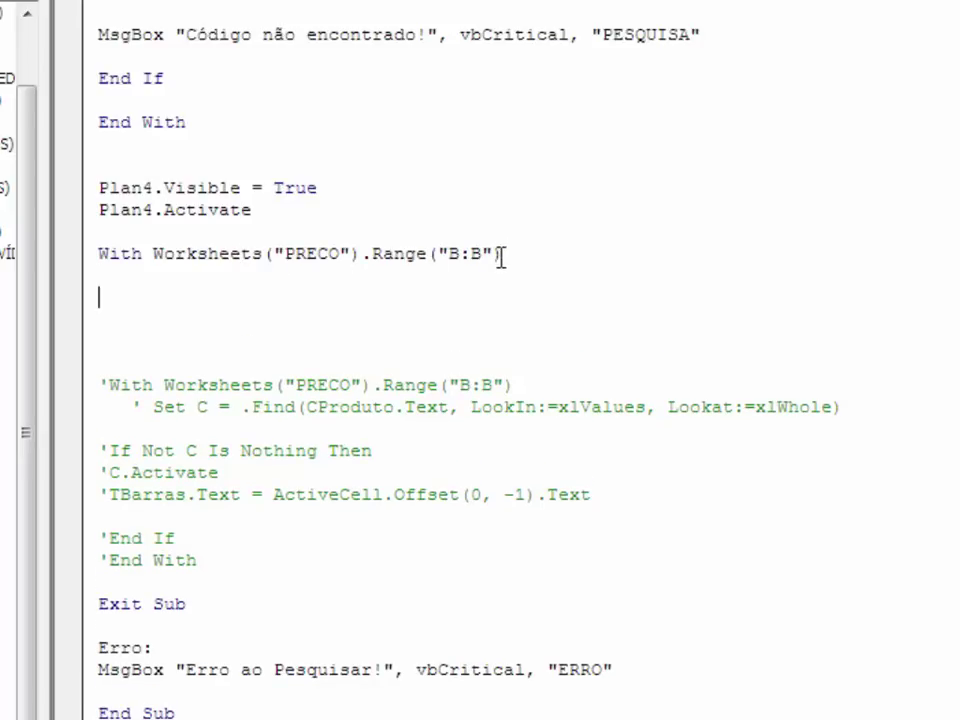
drag(502, 253, 410, 253)
click(450, 266)
- Add Set C = .Find(CProduto.Text, LookIn:=xlValues, Lookat:=xlWhole) inside the With block
text(Se)
text(t C )
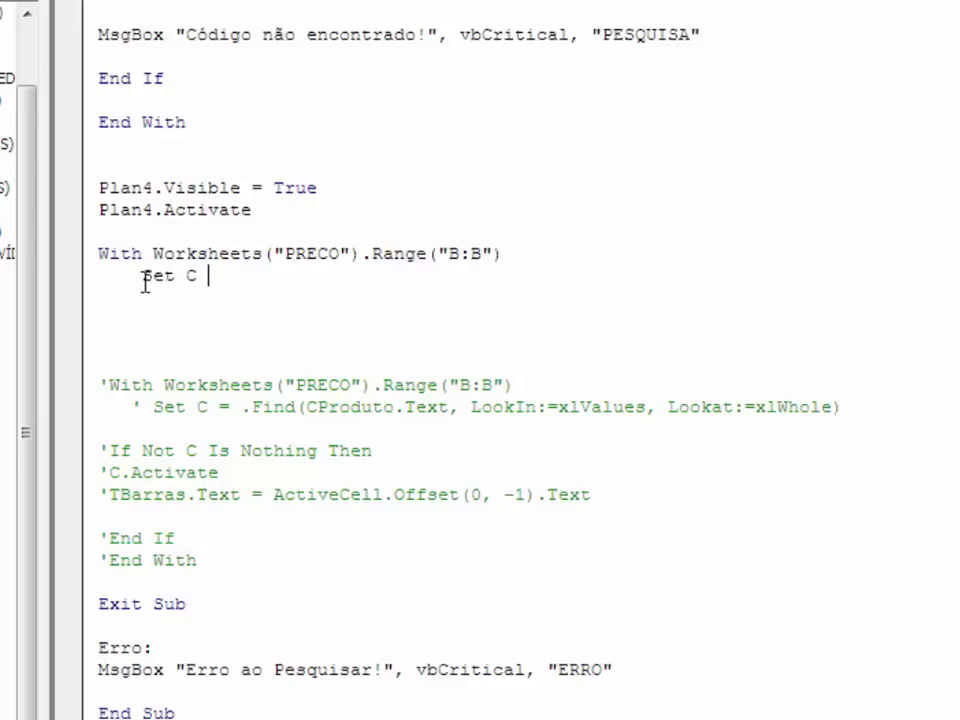
text(= .Find )
text(()
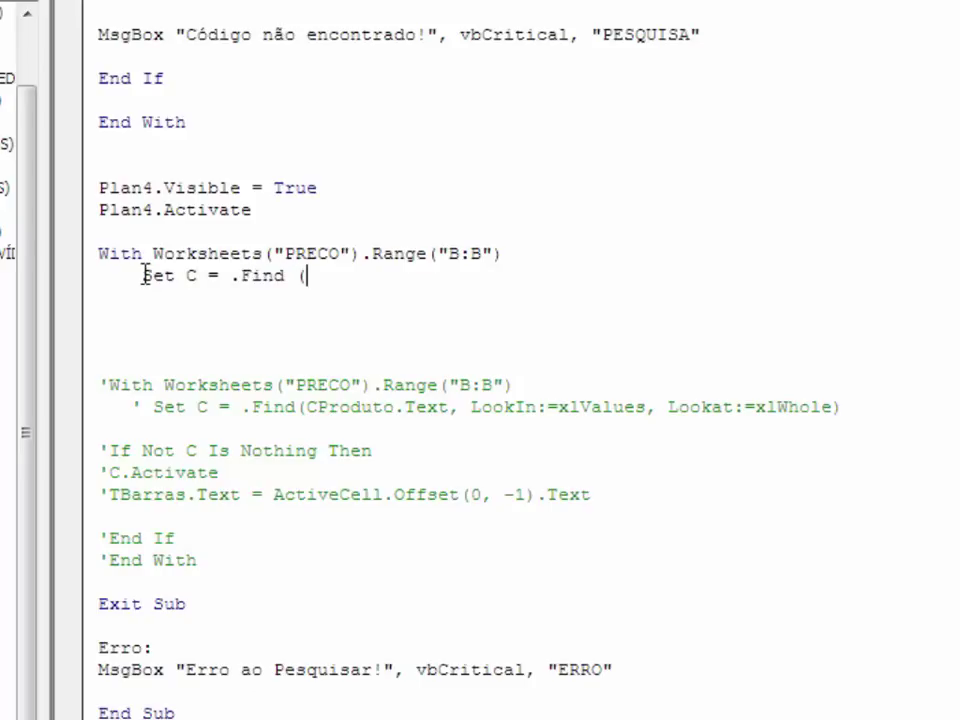
text(produt)
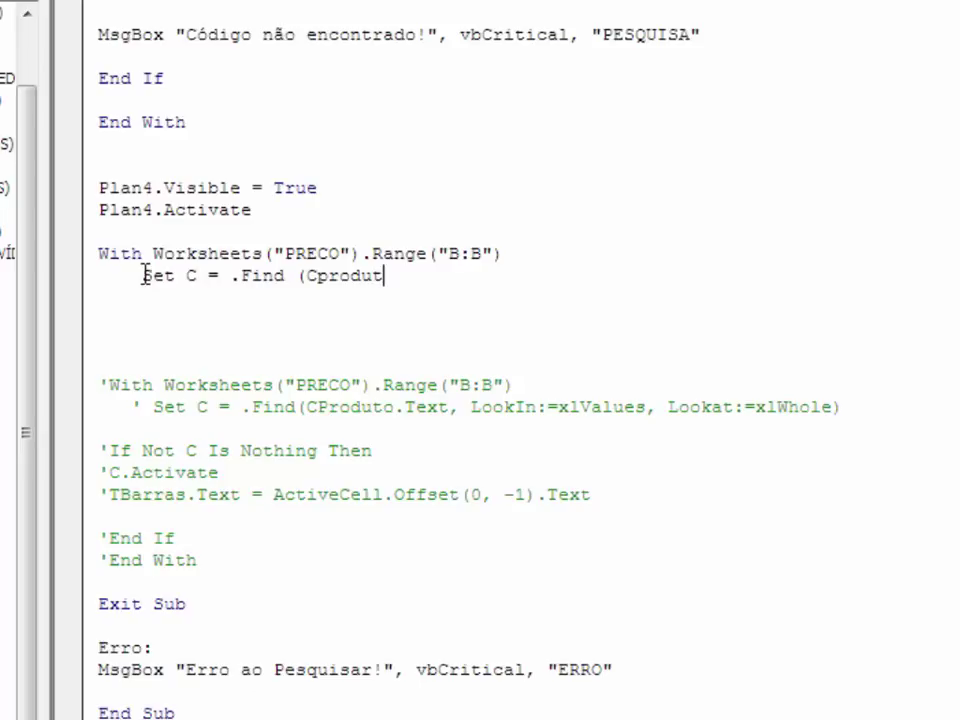
text(o.)
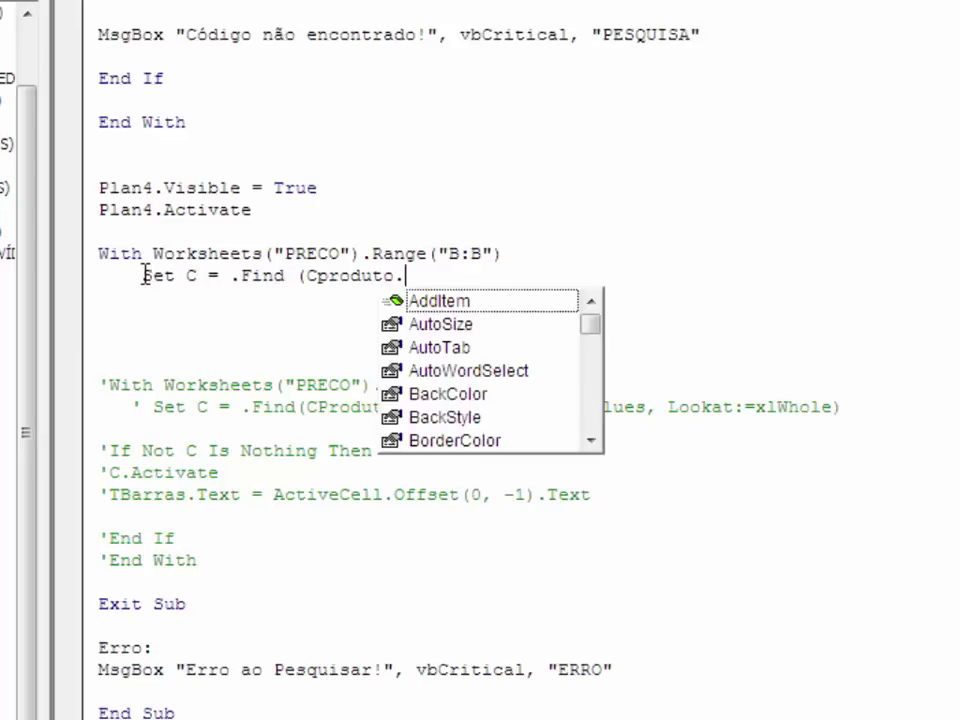
text(te)
key(space)
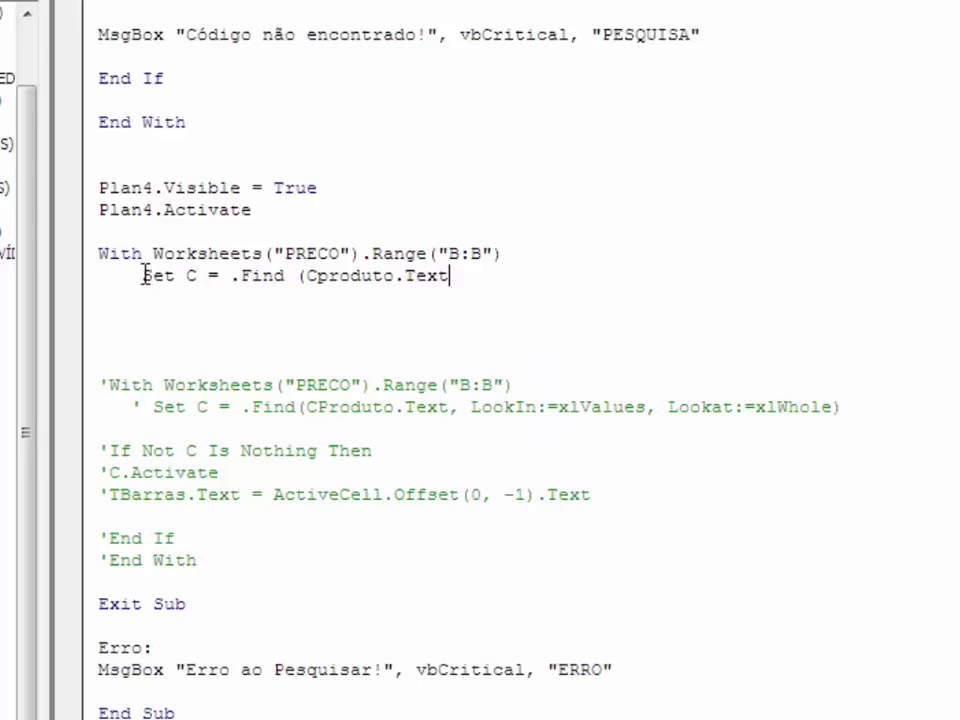
text(,)
text(Lookin)
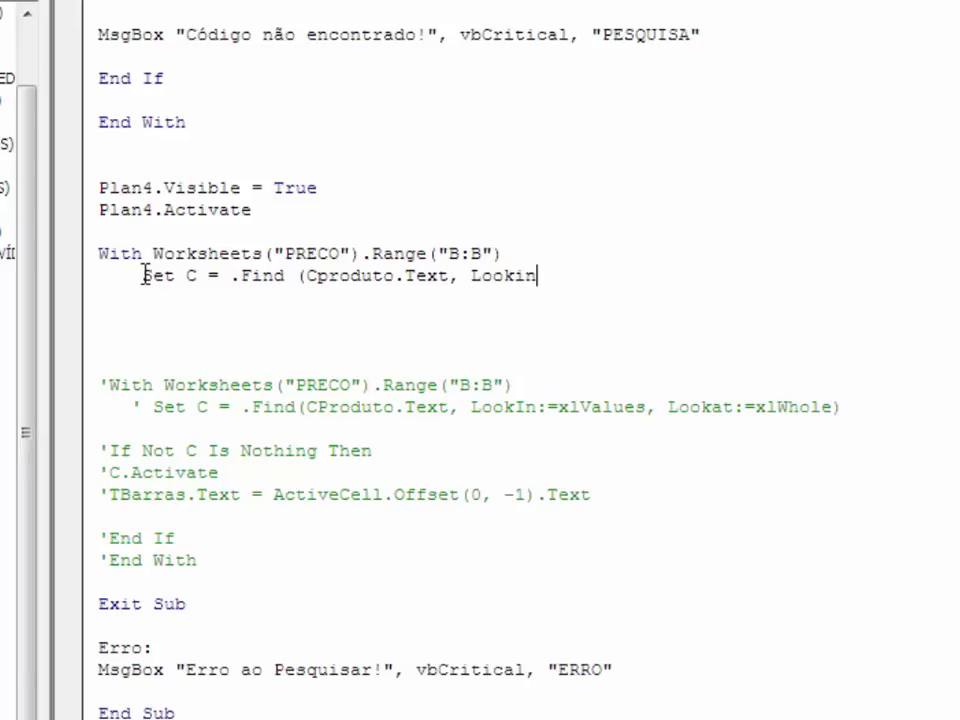
text(:=xl)
text(values)
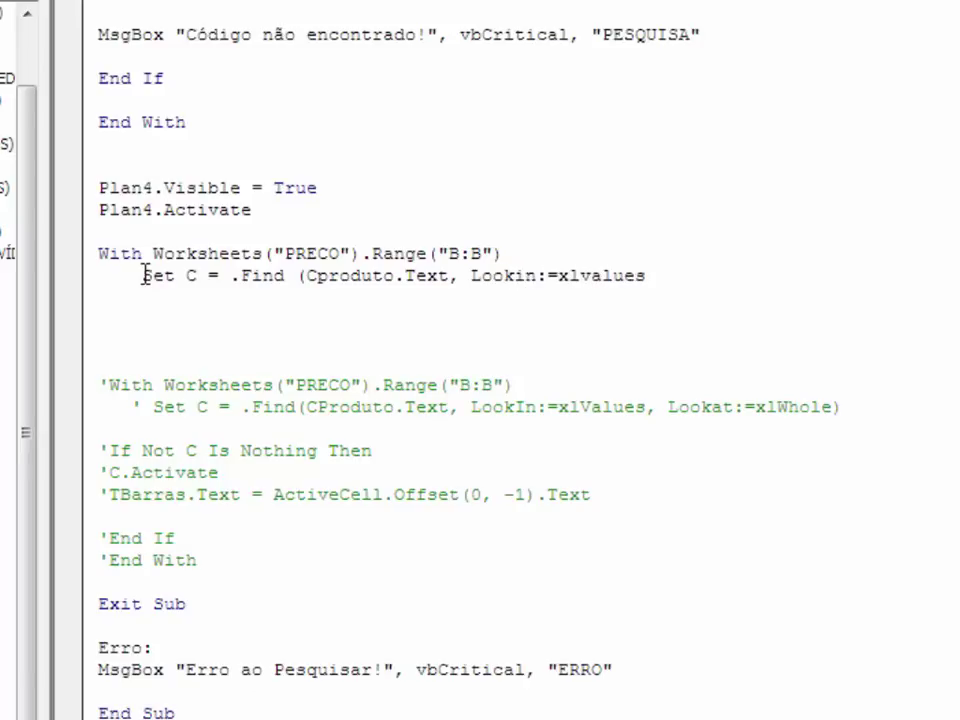
text(, Lookat)
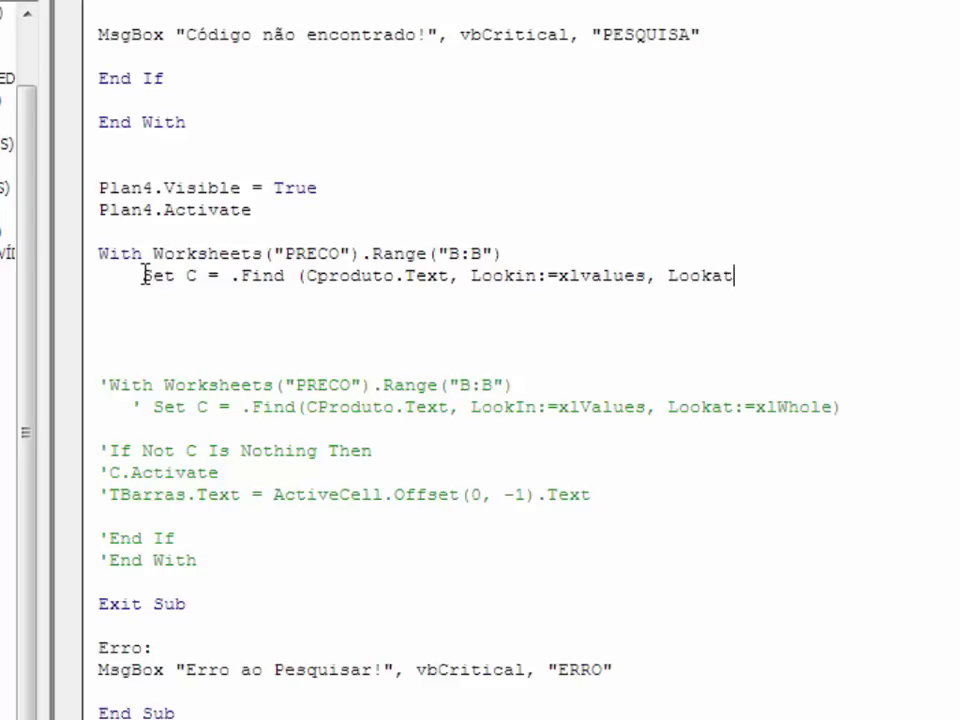
text(:=)
text(xlwh)
text(ole))
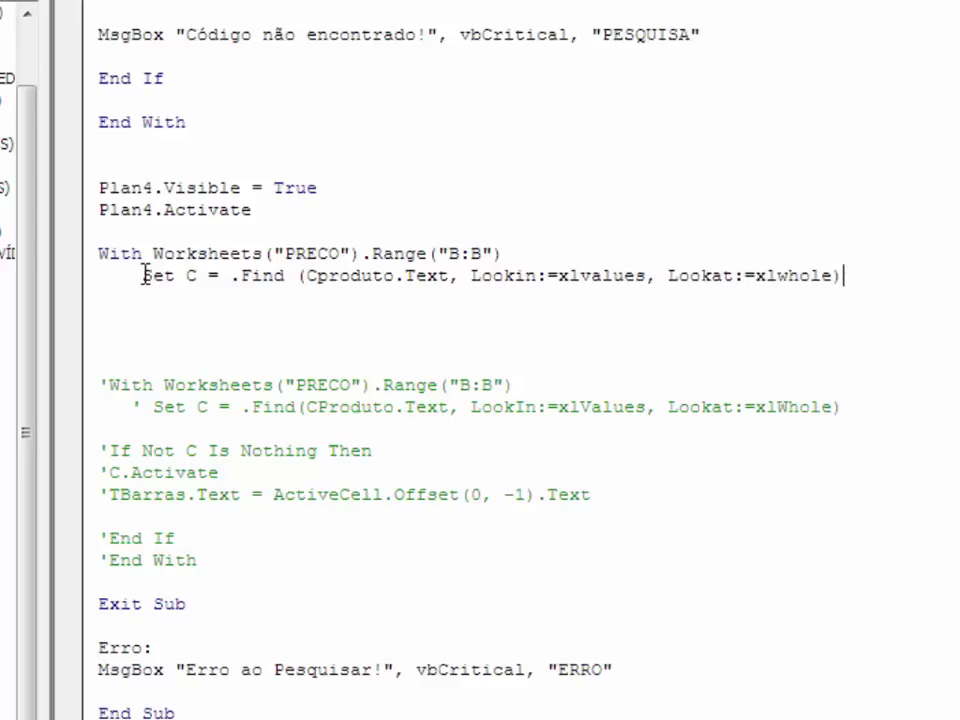
key(Return)
scroll(140, 250, up, 4)
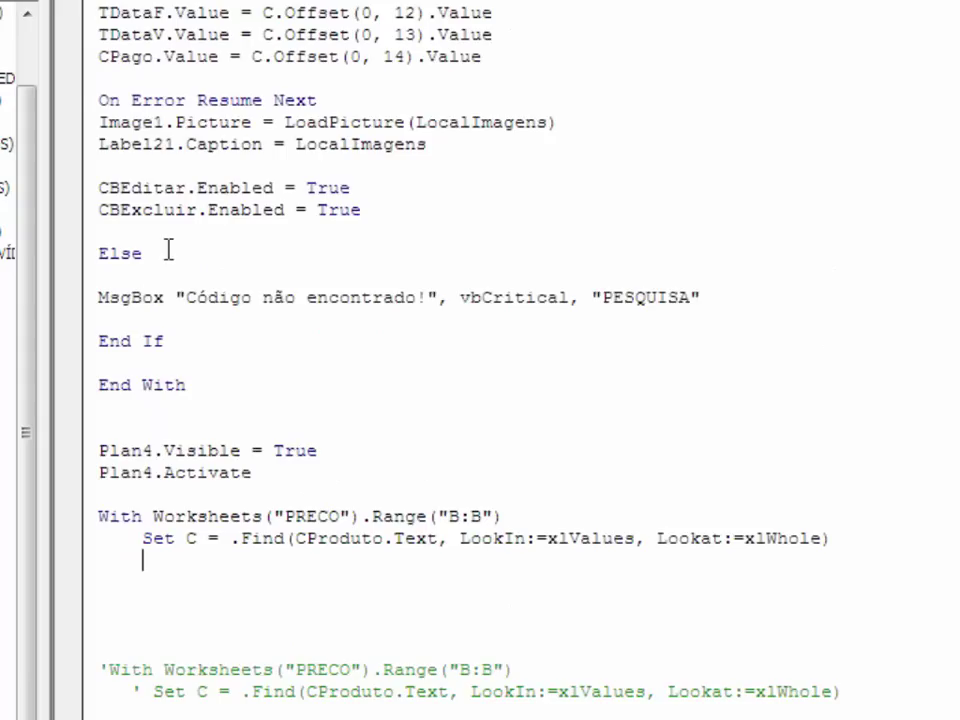
scroll(171, 240, up, 1)
scroll(175, 215, up, 1)
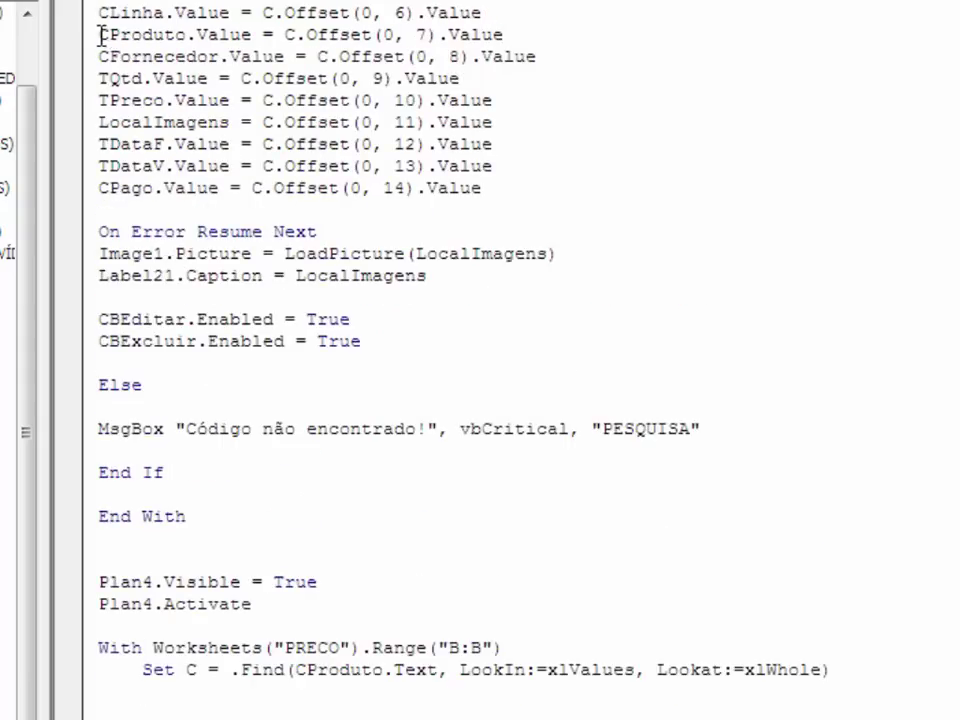
drag(98, 34, 510, 34)
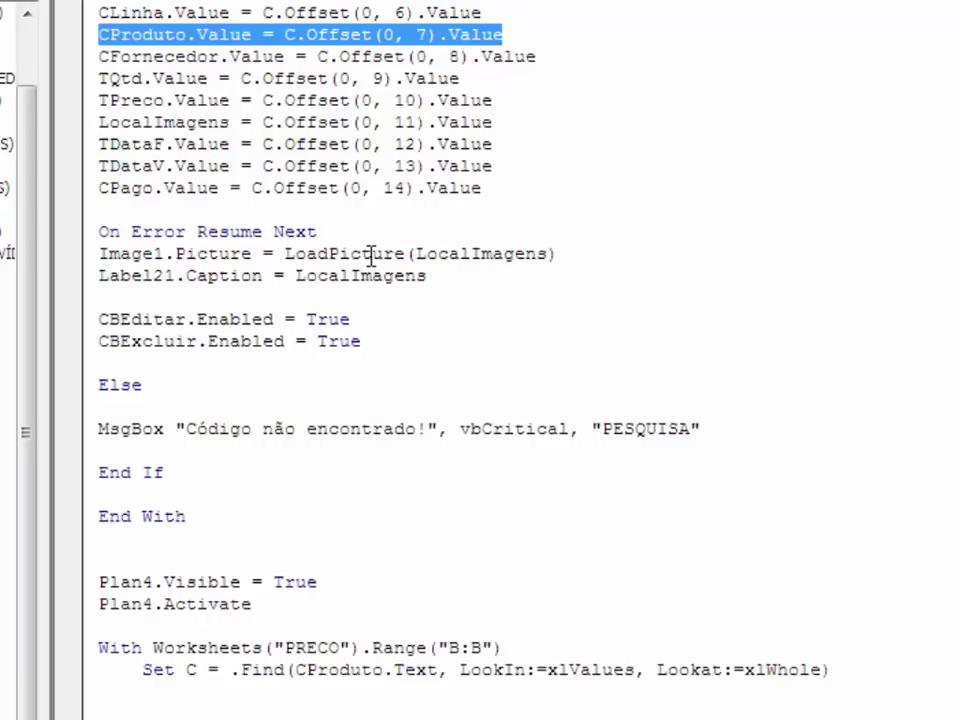
scroll(371, 255, down, 2)
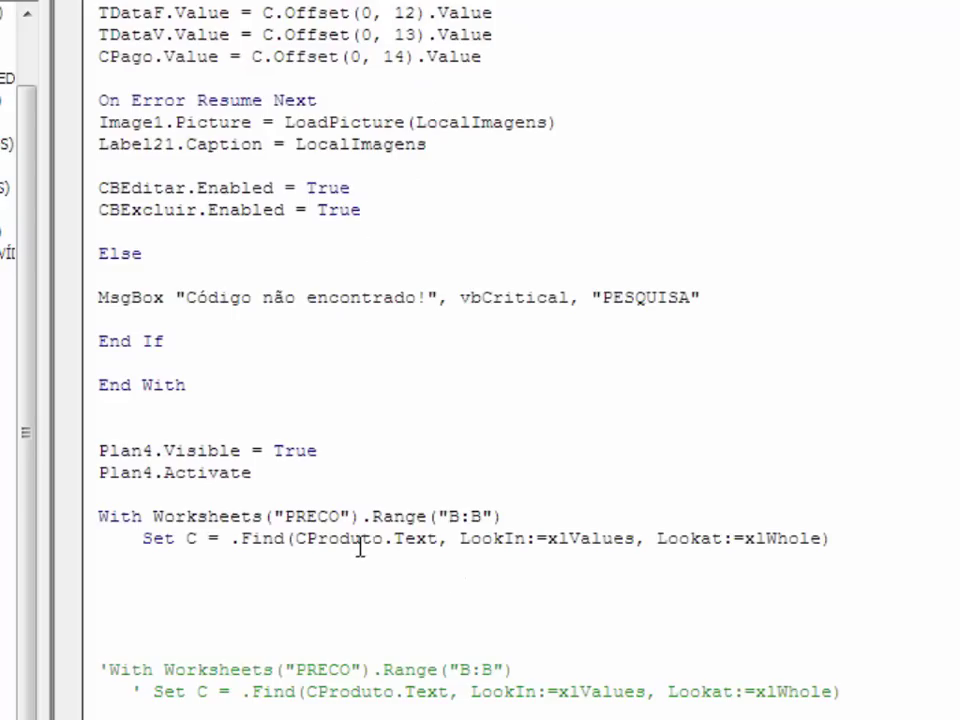
scroll(357, 541, down, 2)
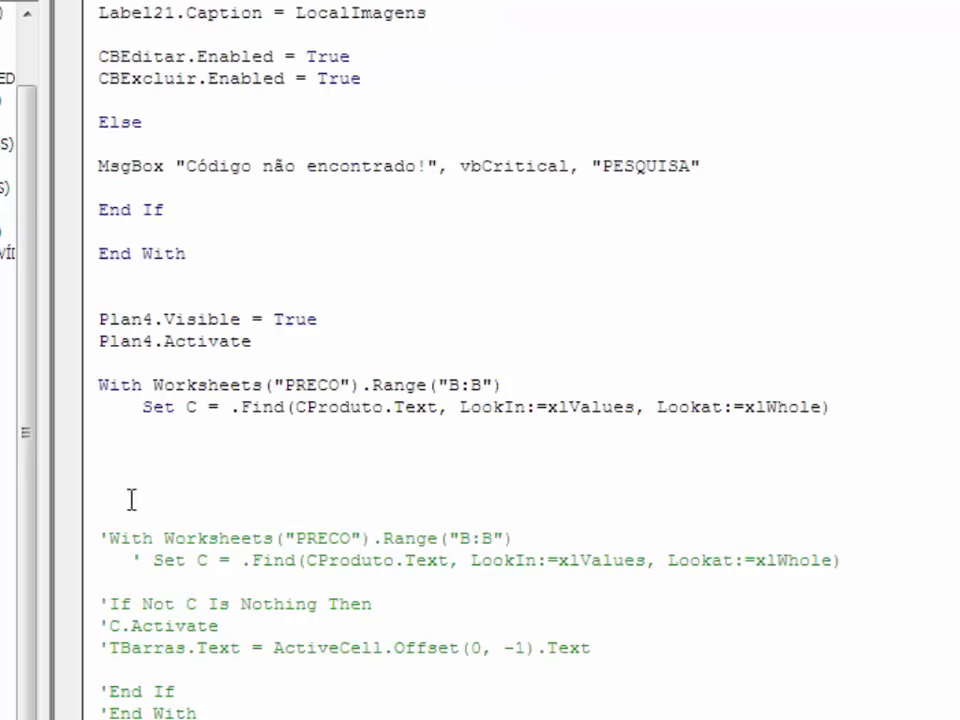
click(106, 470)
scroll(370, 442, down, 2)
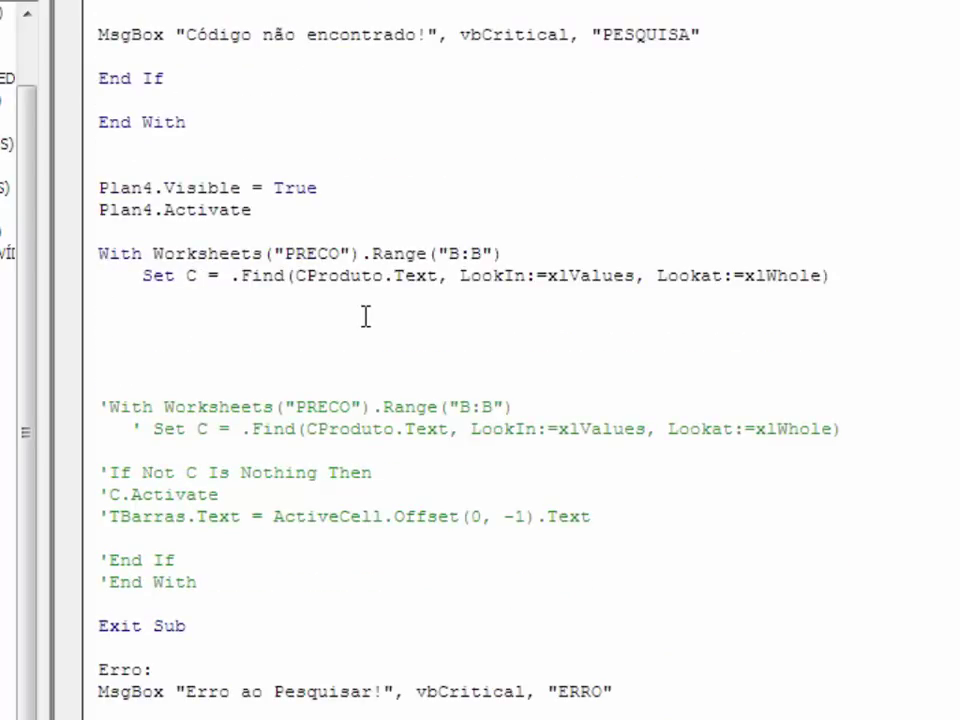
- Type If Not C Is Nothing Then, C.Activate, and begin TBarras.Text under the Find line
text(In)
text(Not )
text(C Is )
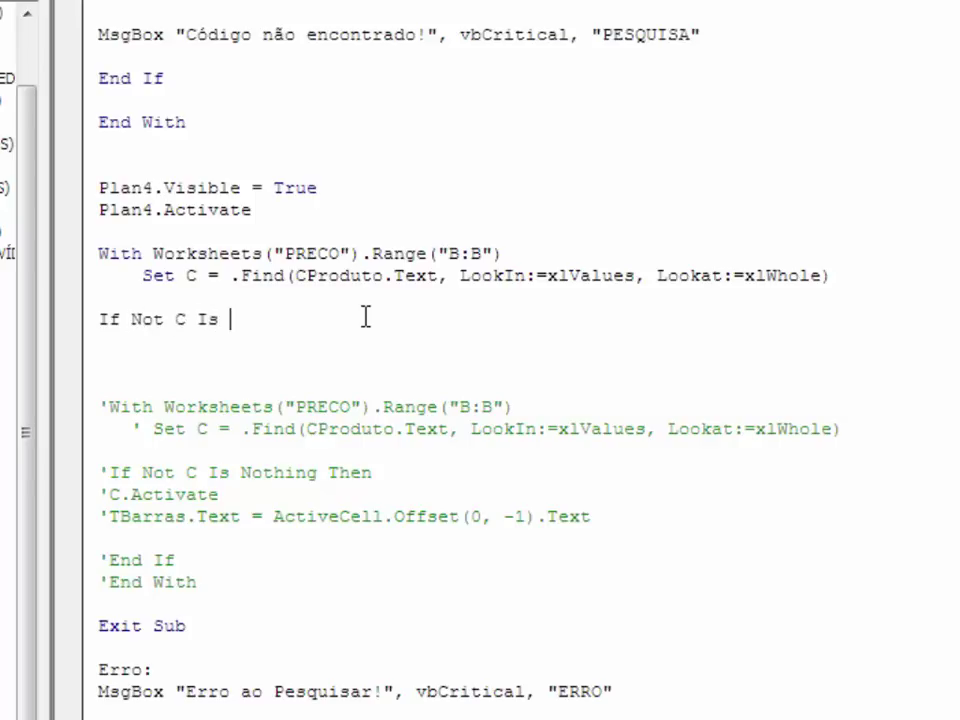
text(n)
key(BackSpace)
text(N)
text(othin)
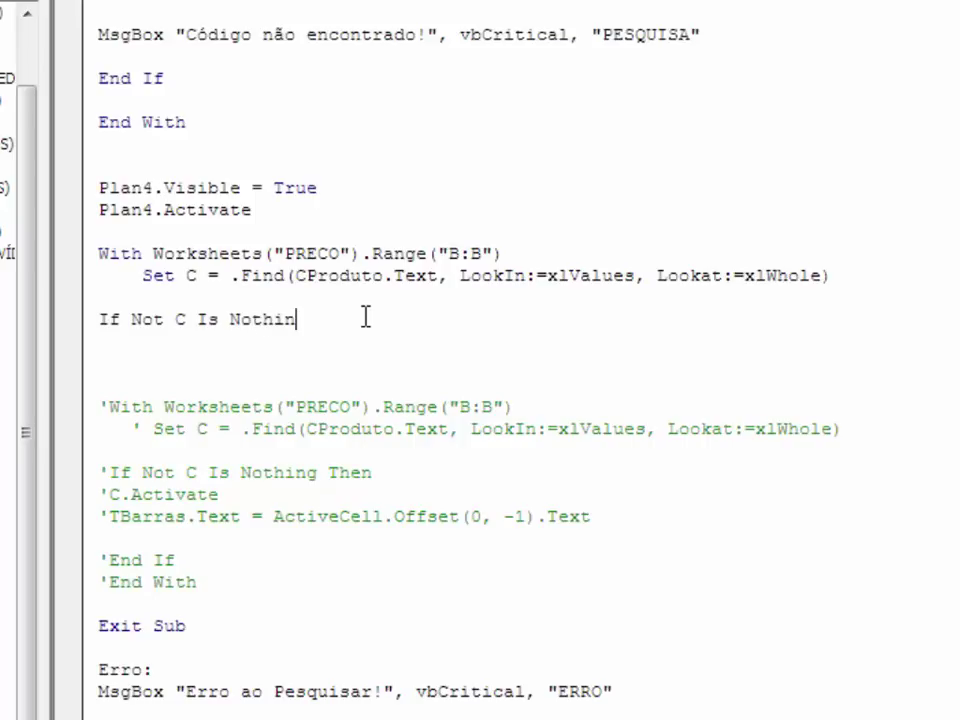
text(then)
key(Return)
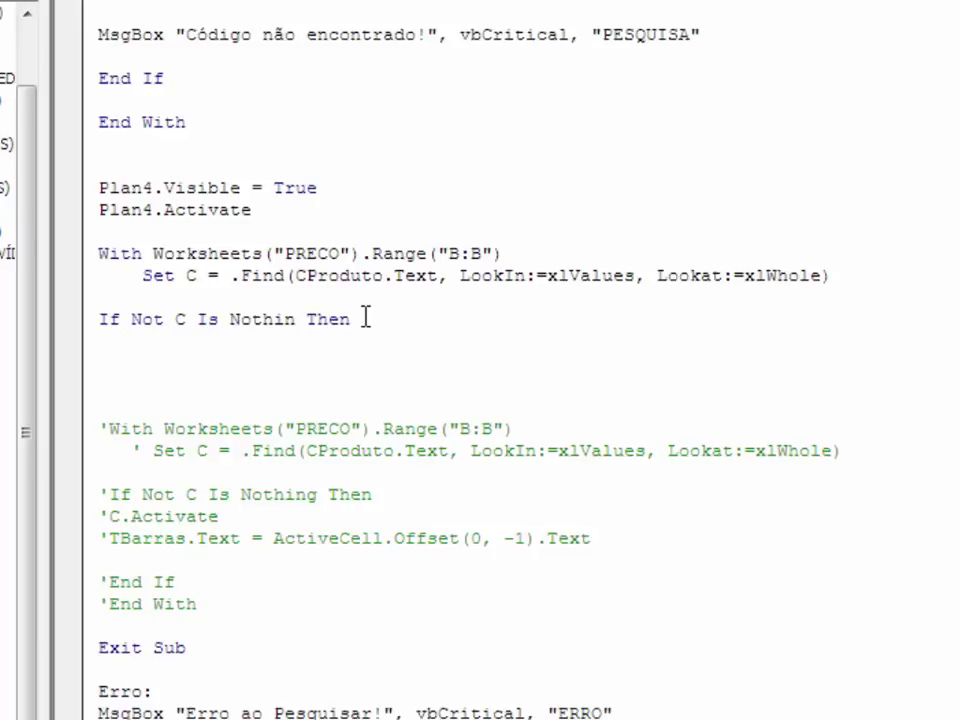
text(C.ACti)
text(vate)
key(Return)
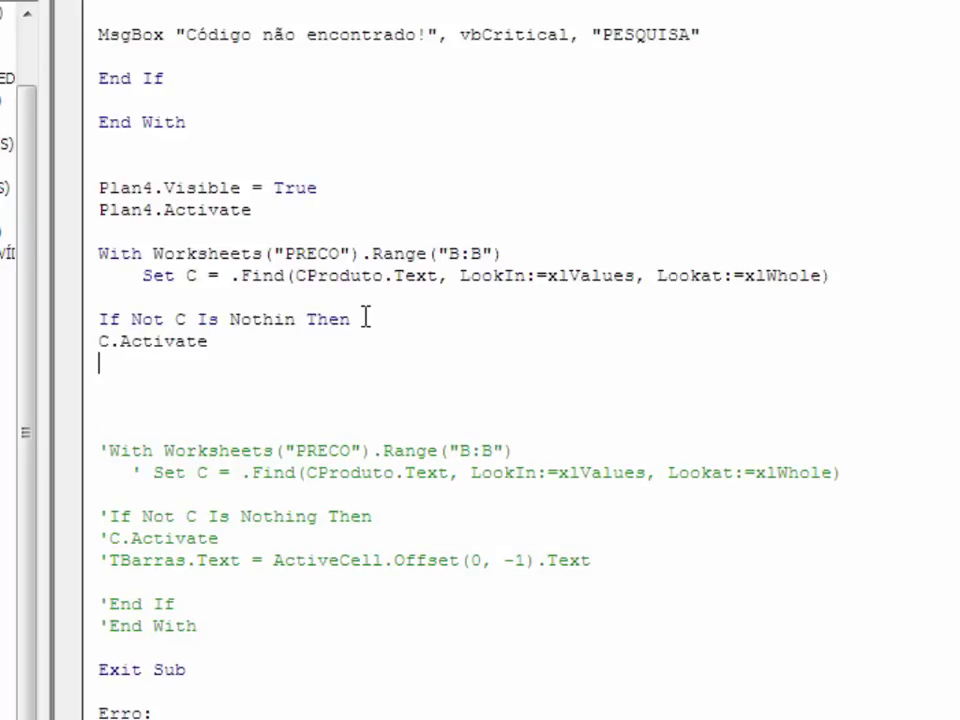
text(TB)
text(rras)
key(BackSpace)
key(BackSpace)
key(BackSpace)
key(BackSpace)
text(arras)
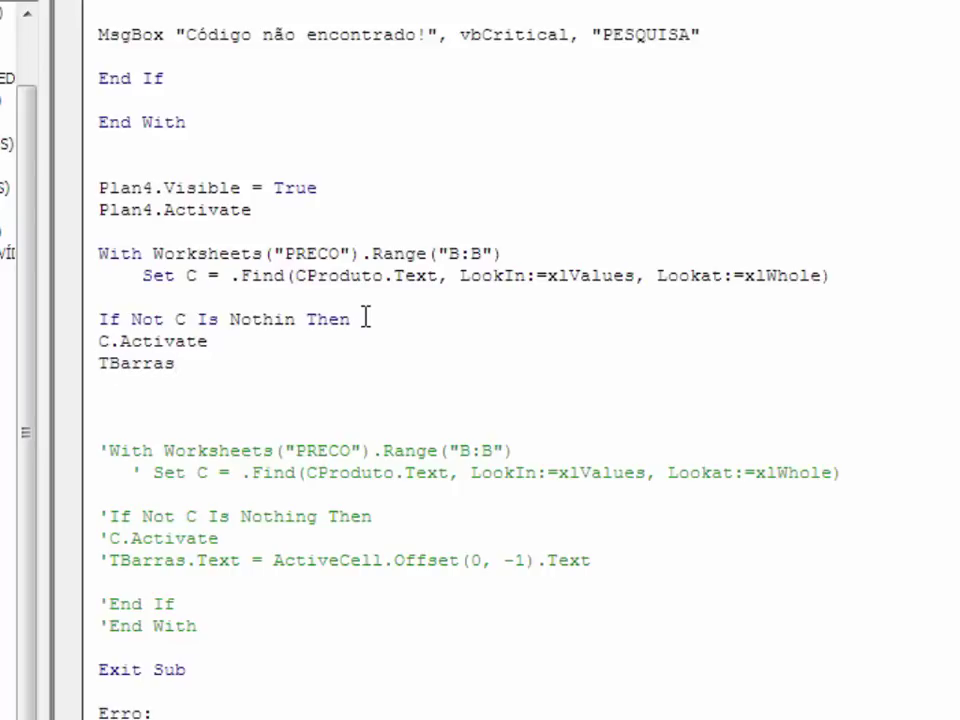
text(.te)
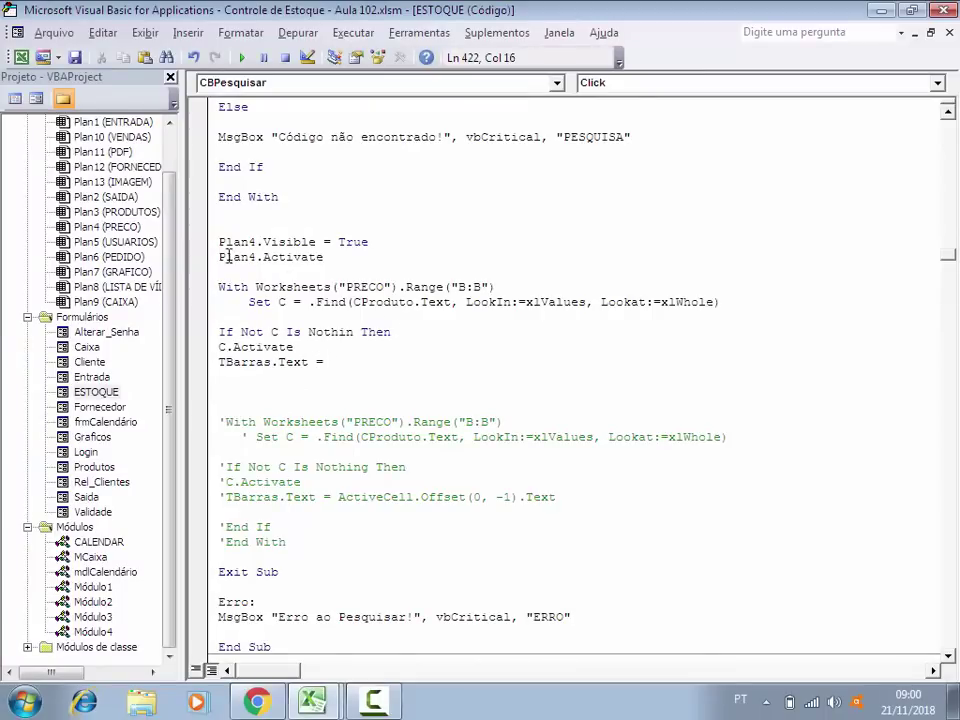
click(17, 55)
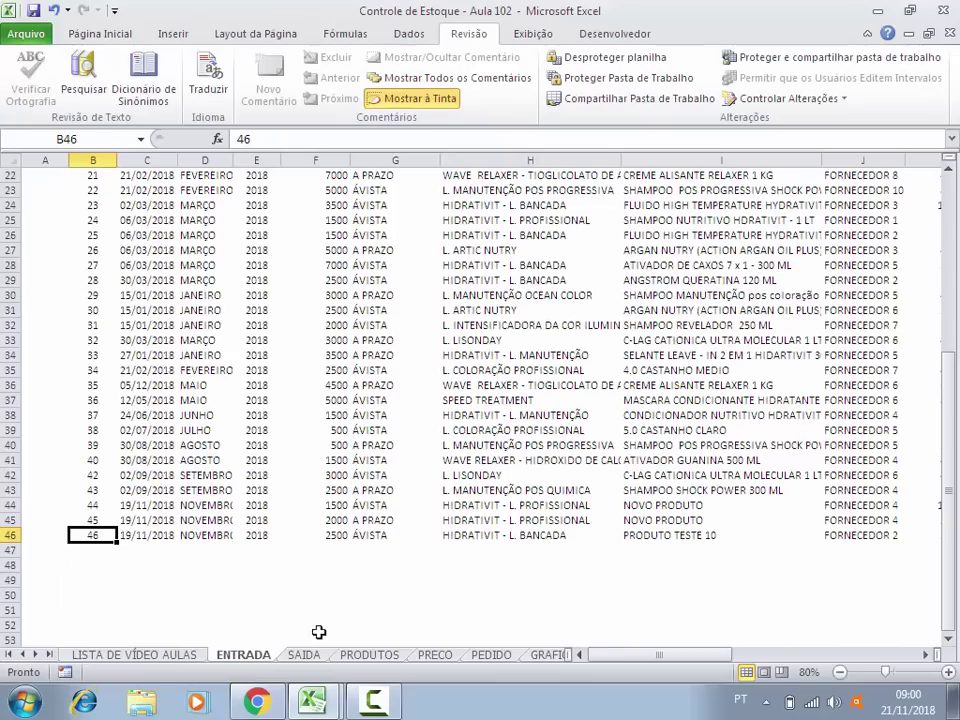
click(440, 658)
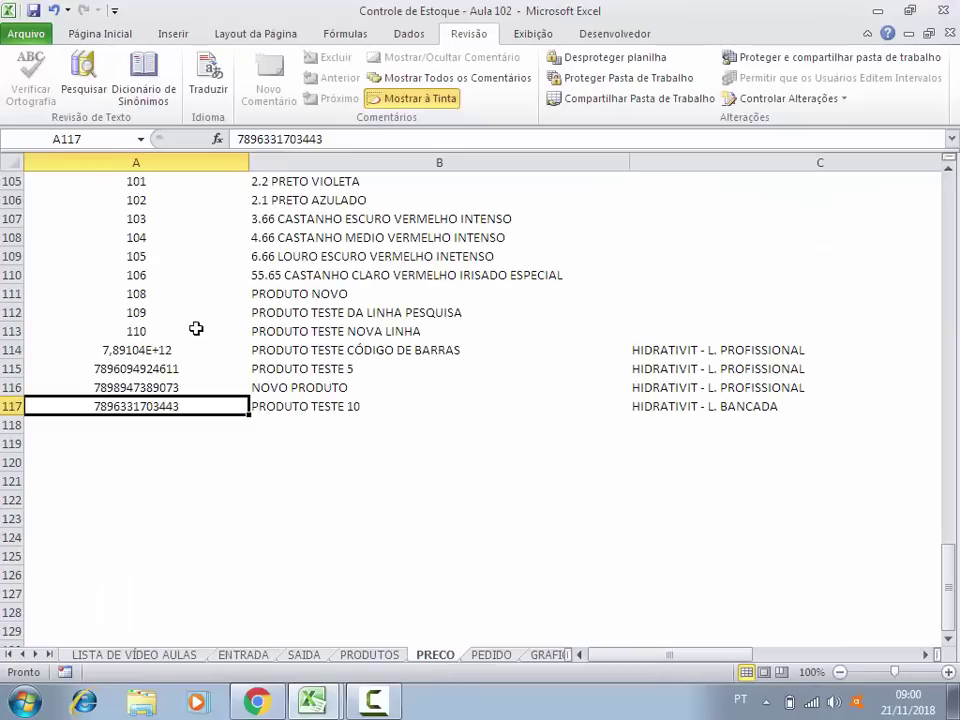
click(386, 160)
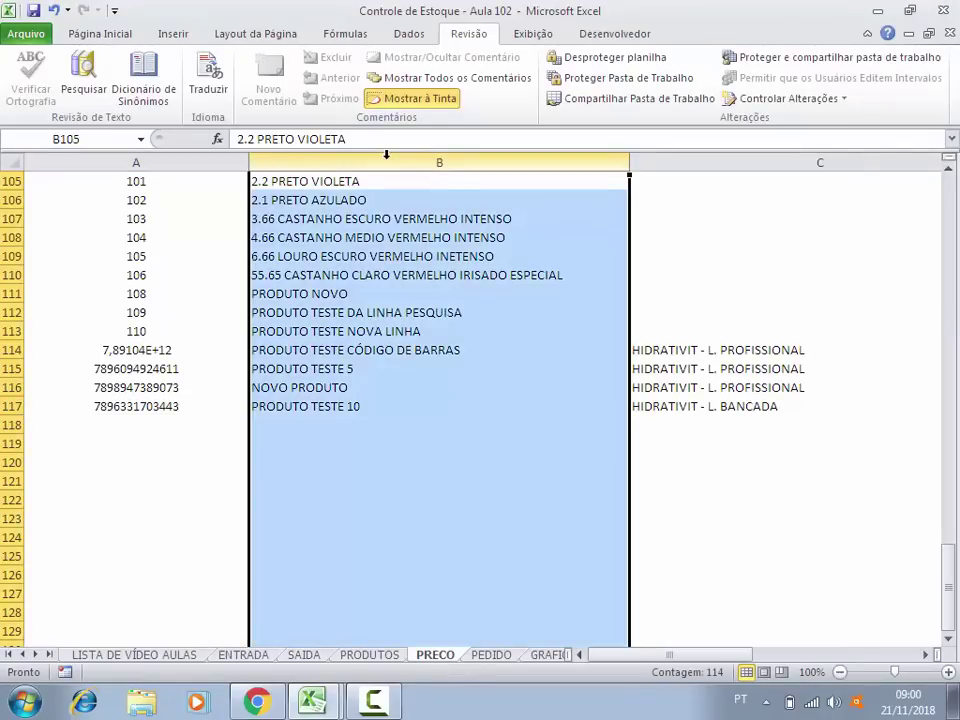
click(368, 404)
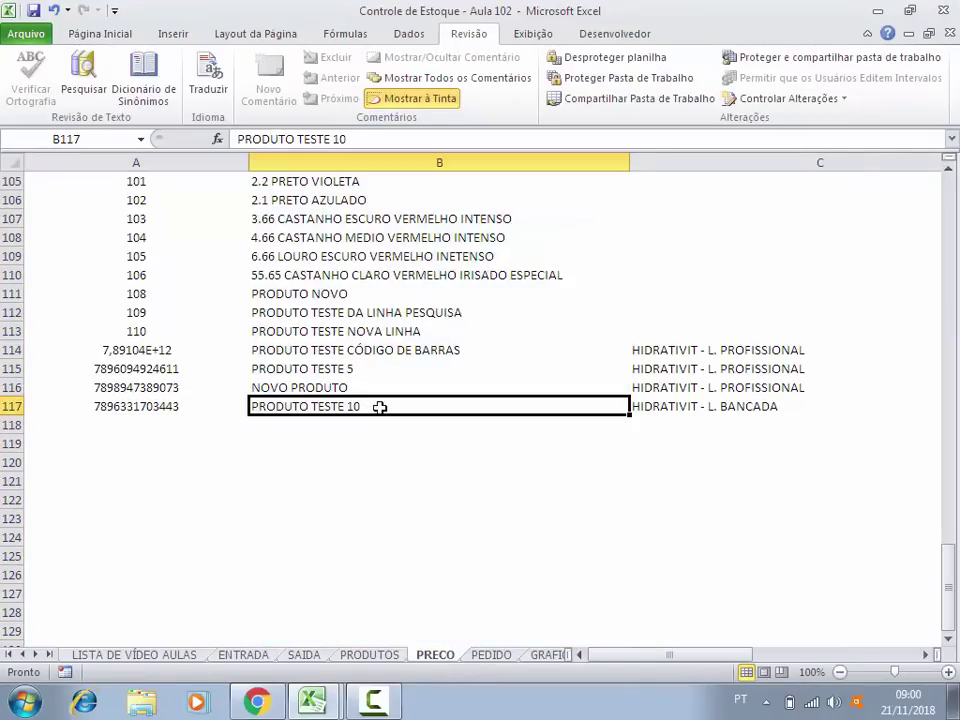
key(Left)
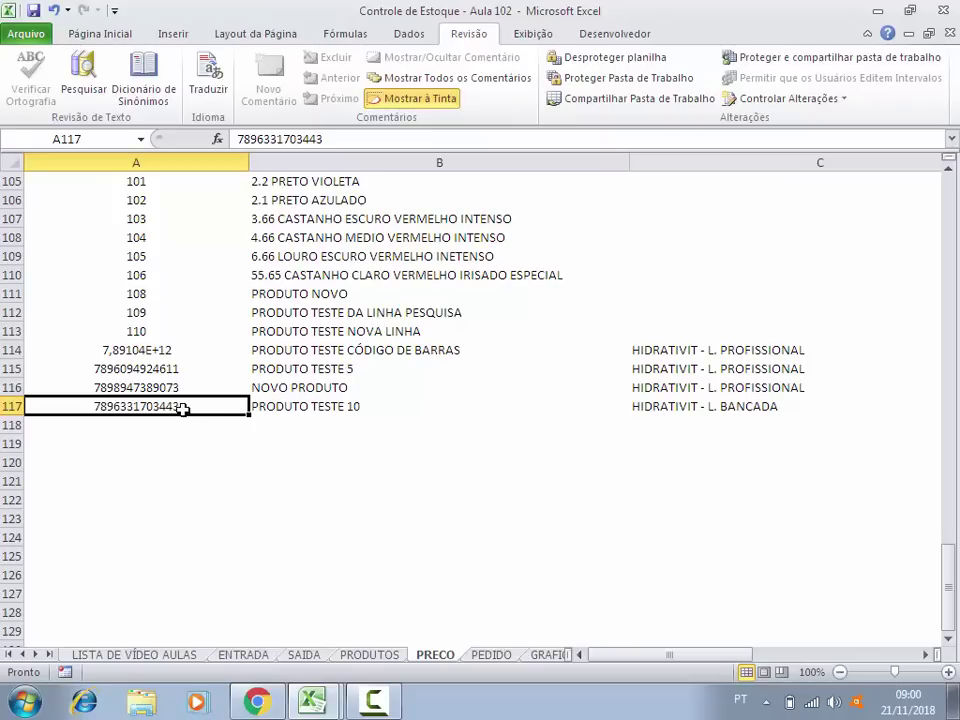
click(308, 407)
click(180, 407)
mouse_move(313, 700)
click(321, 660)
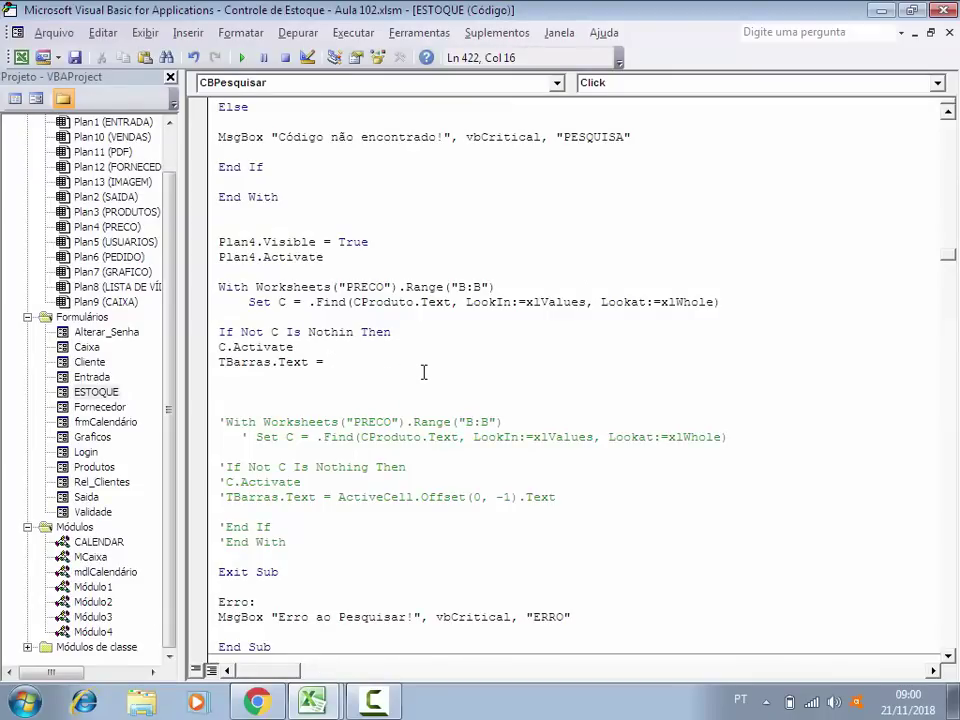
- Complete TBarras.Text = ActiveCell.Offset(0, -1).Text and close with End If and End With
text(ivecell)
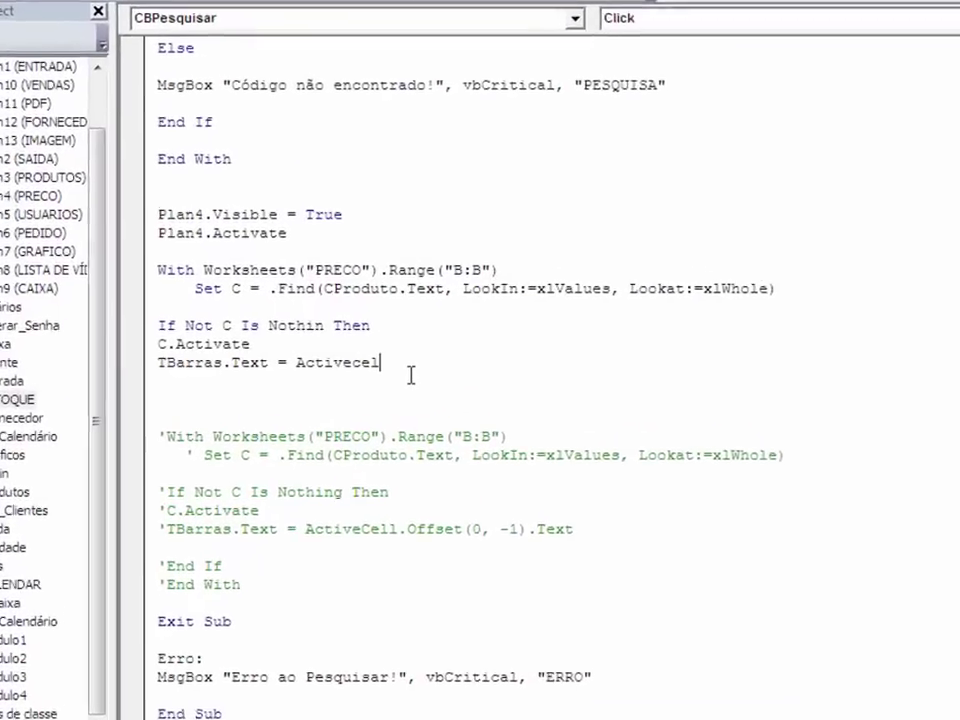
text(.o)
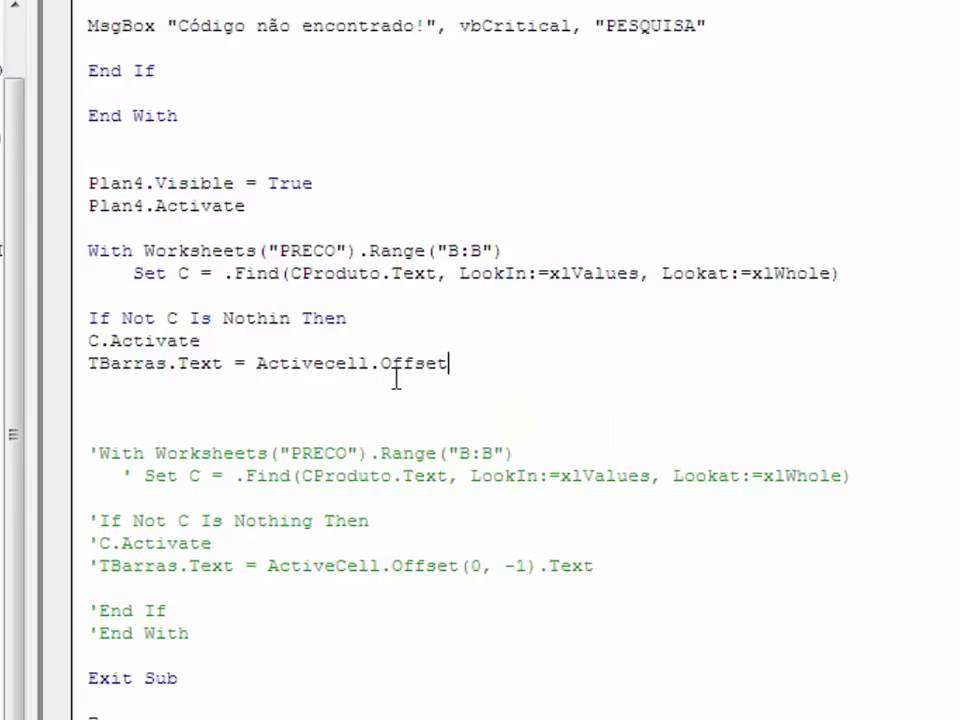
text( (0,-1)
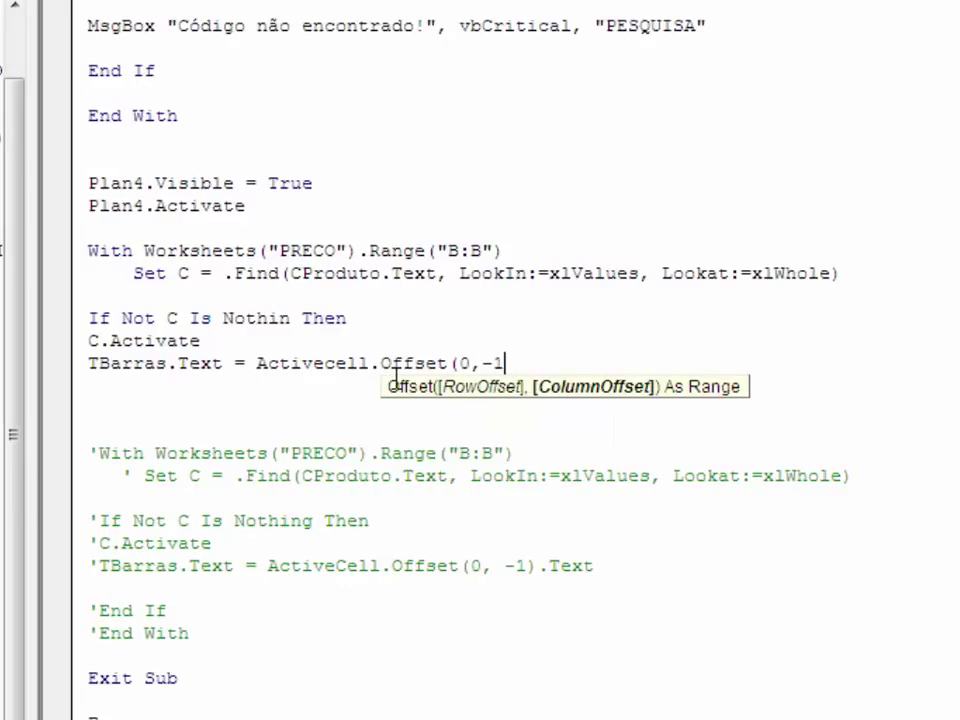
text())
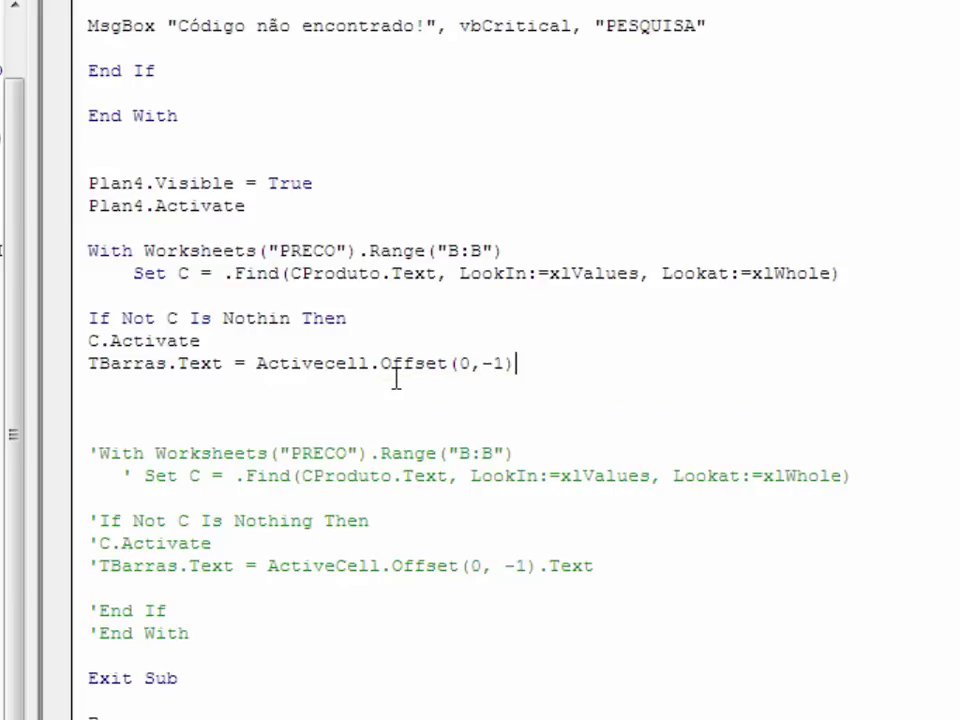
text(.text)
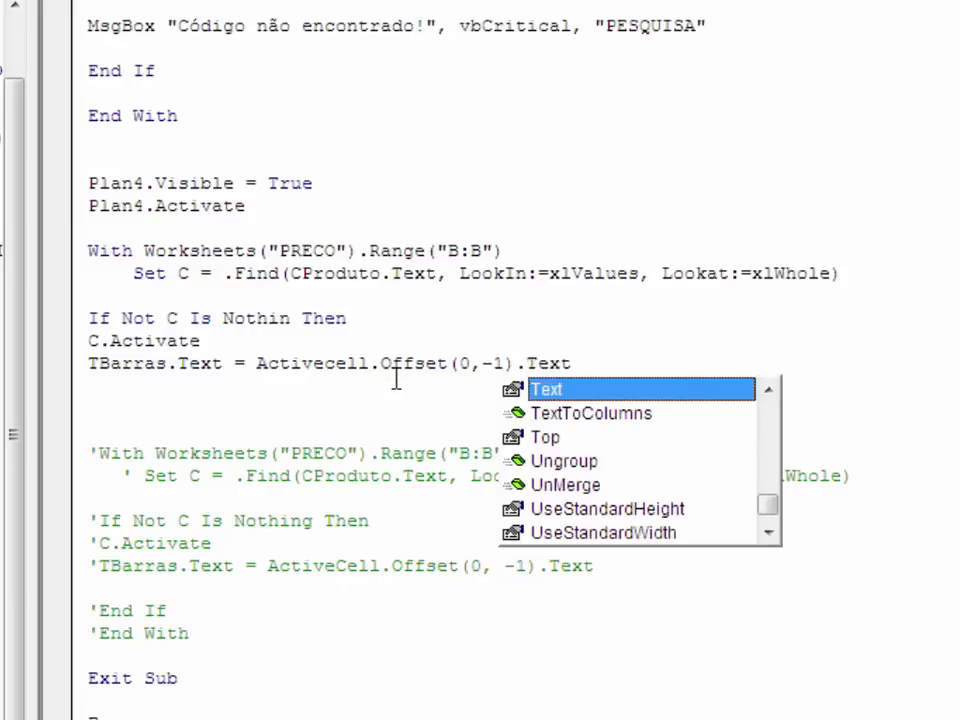
key(Return)
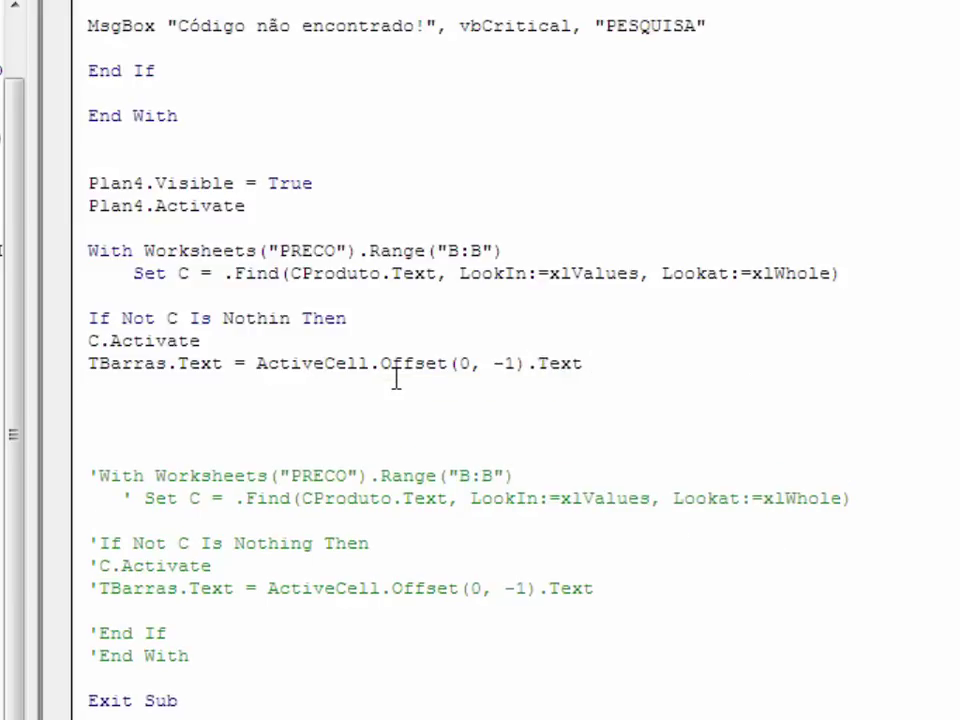
key(Return)
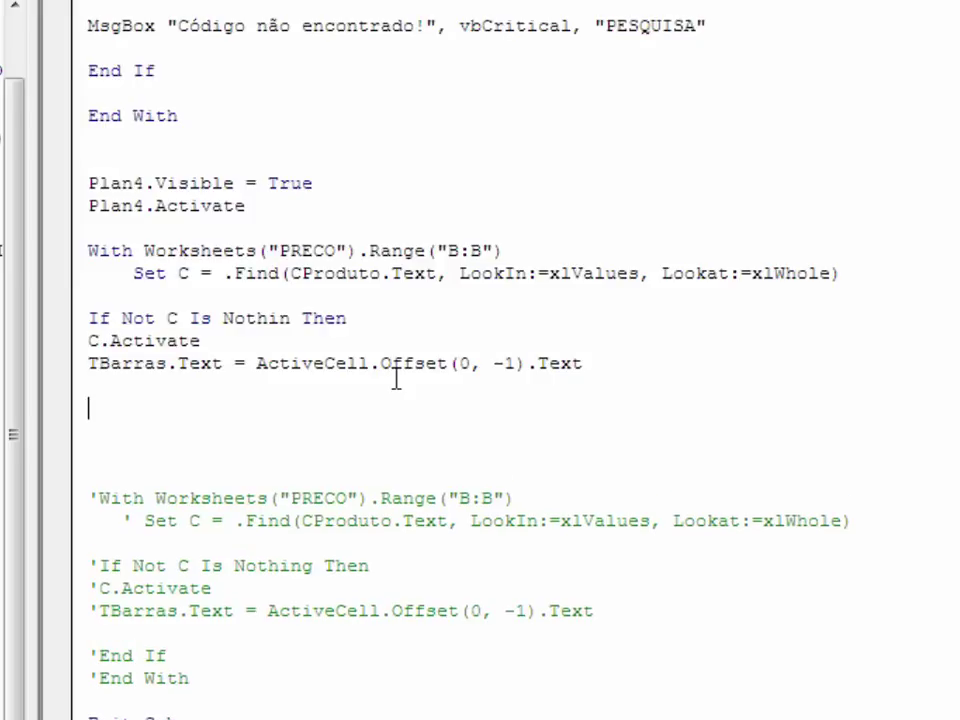
text(end if)
key(Return)
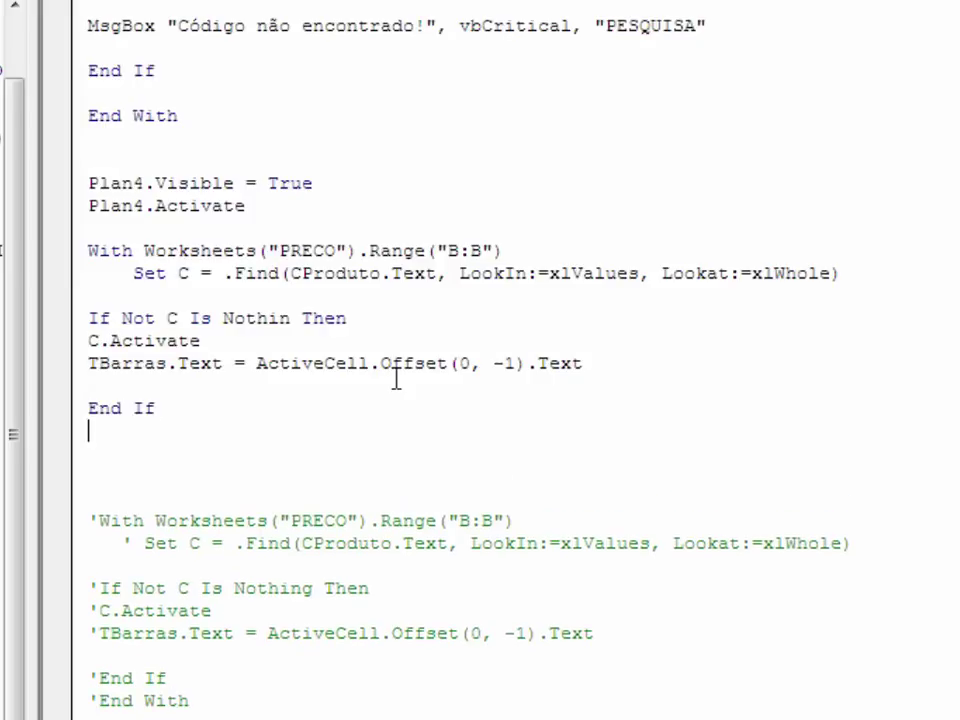
text(end wi)
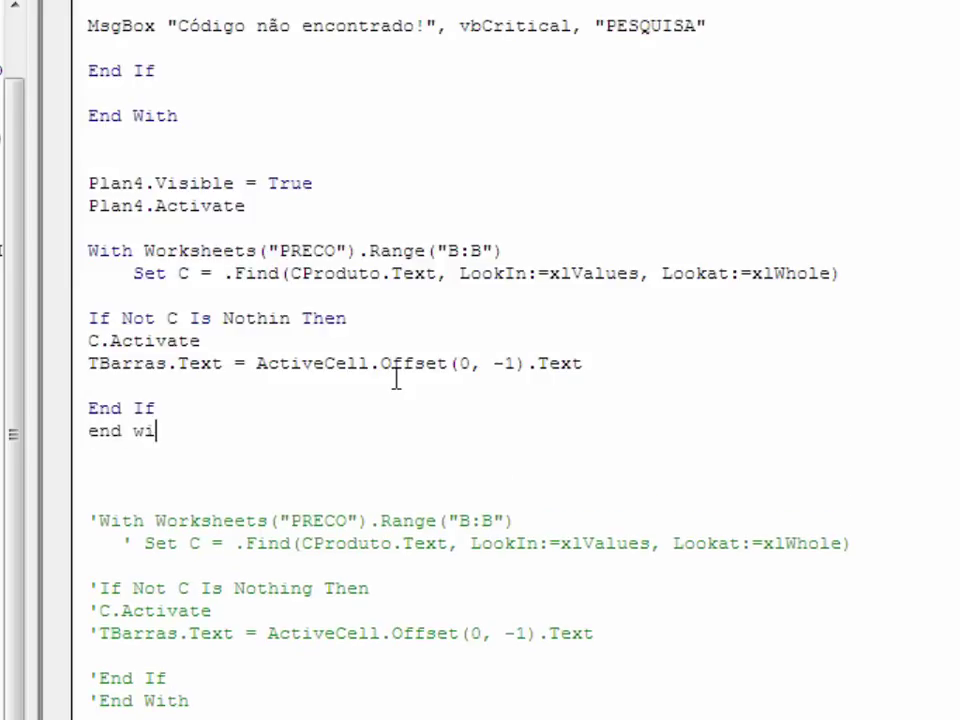
text(th)
key(Return)
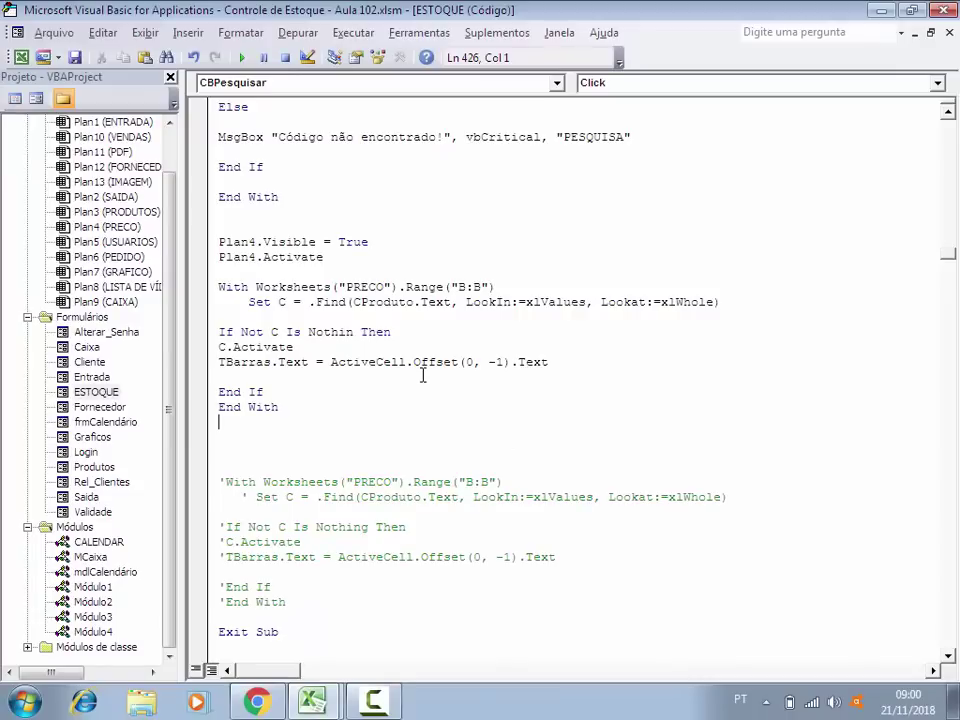
- Delete the old commented-out lookup block and leftover blank lines, then return to Excel
scroll(423, 375, down, 2)
drag(287, 510, 219, 347)
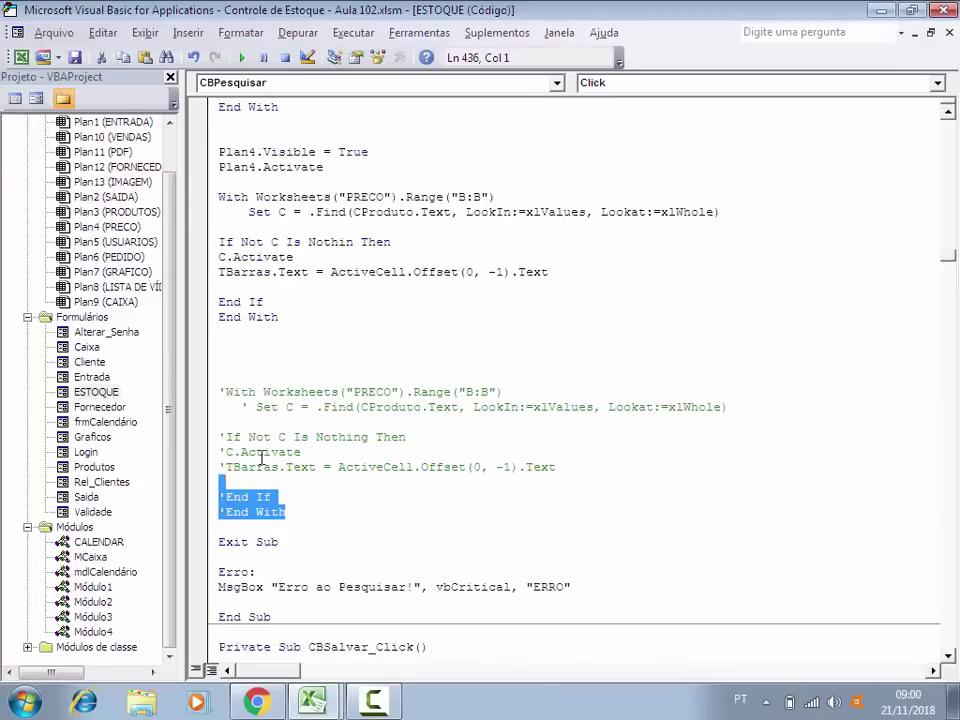
key(Delete)
key(Delete)
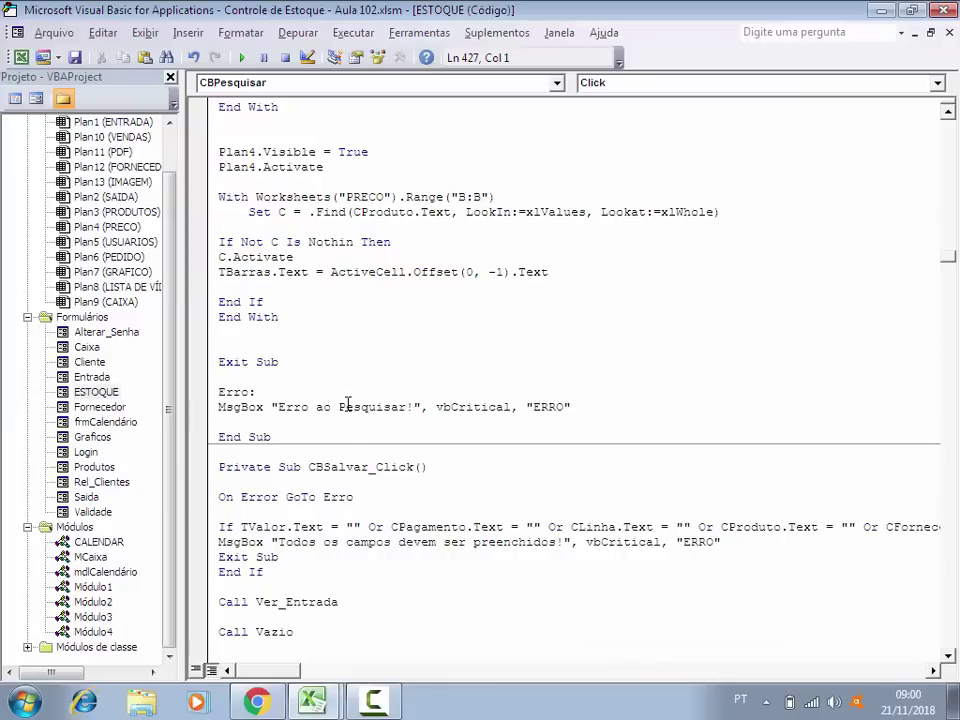
key(Delete)
click(218, 131)
key(Delete)
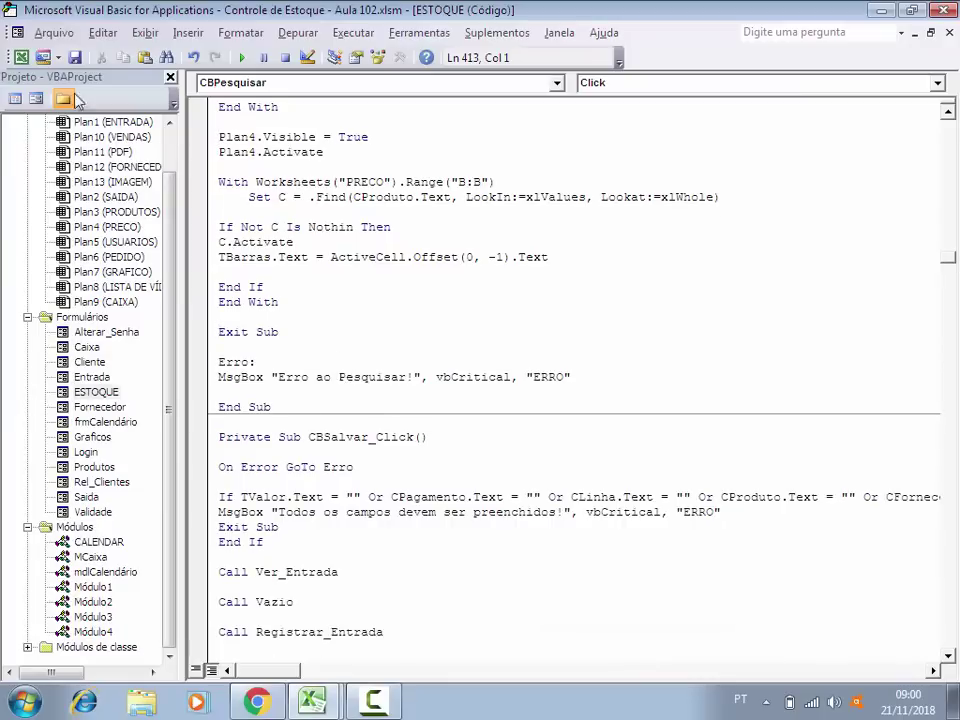
click(19, 57)
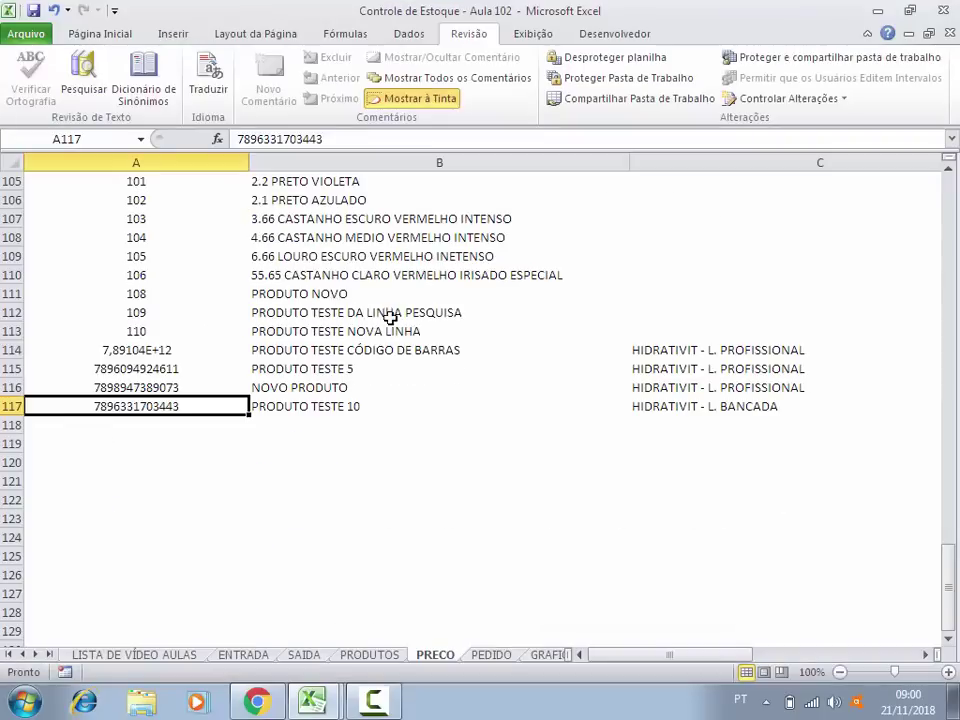
- Compare PRODUTO TESTE 10 in PRECO cell B117 with the ENTRADA sheet, then return to the VBA editor
click(347, 405)
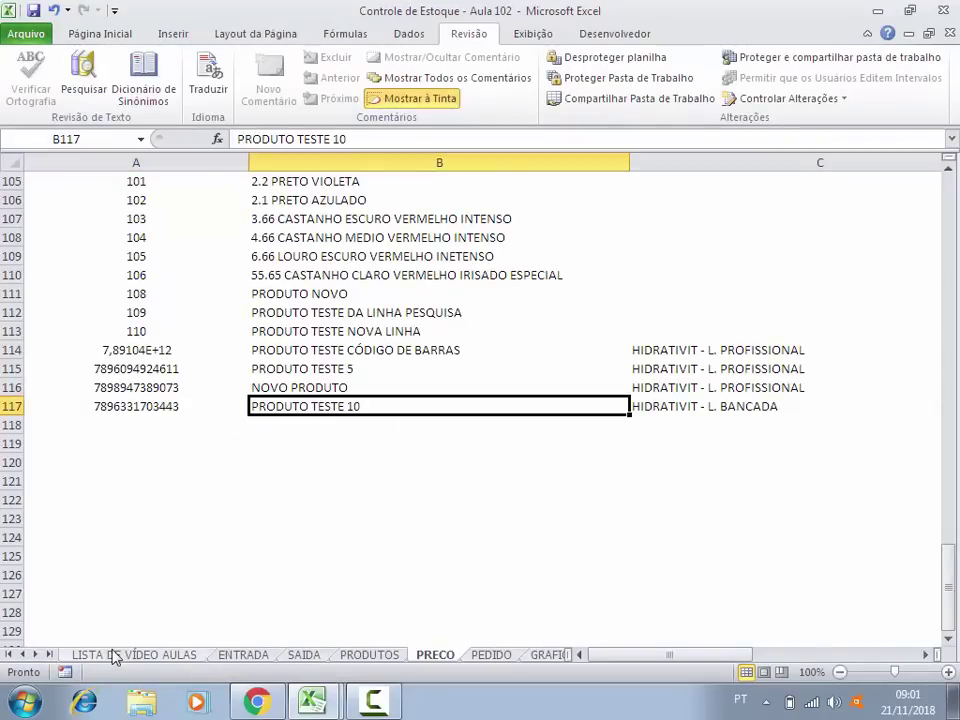
click(240, 656)
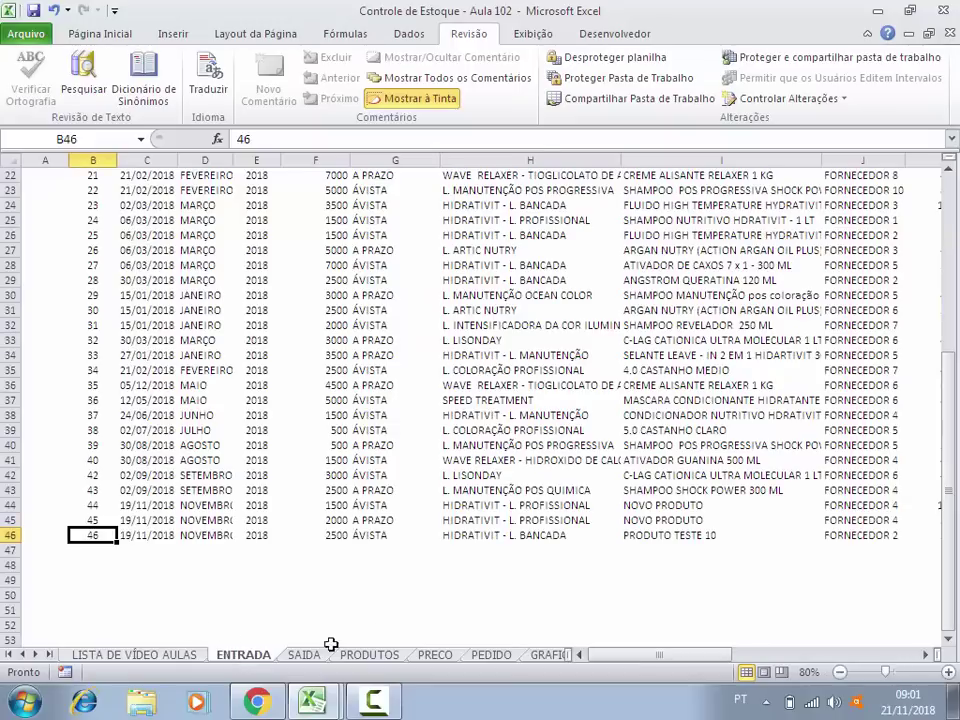
click(434, 656)
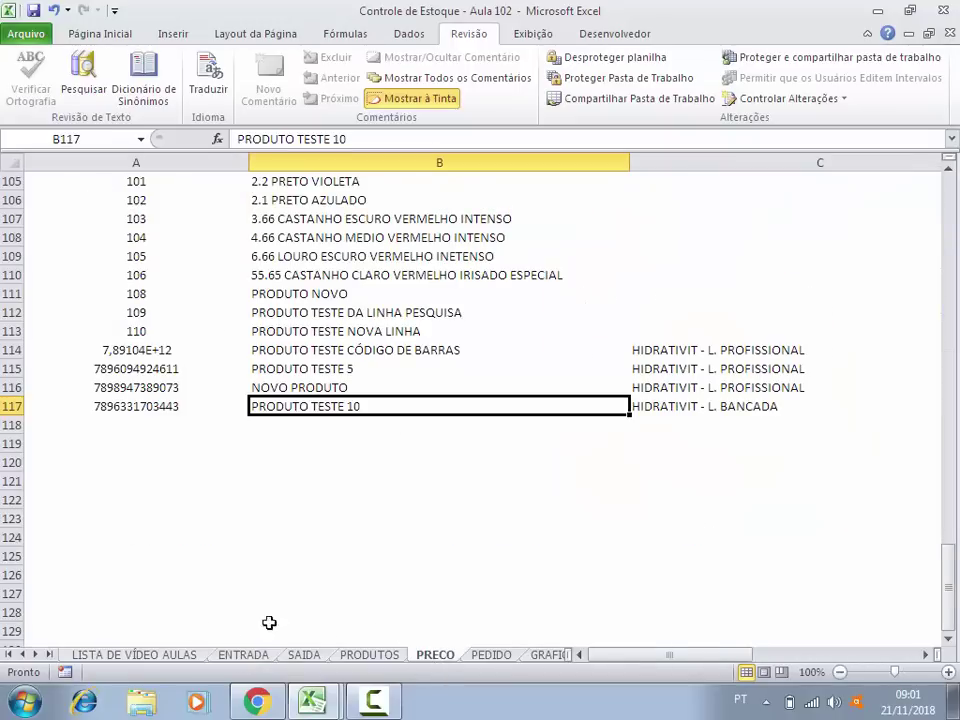
click(247, 656)
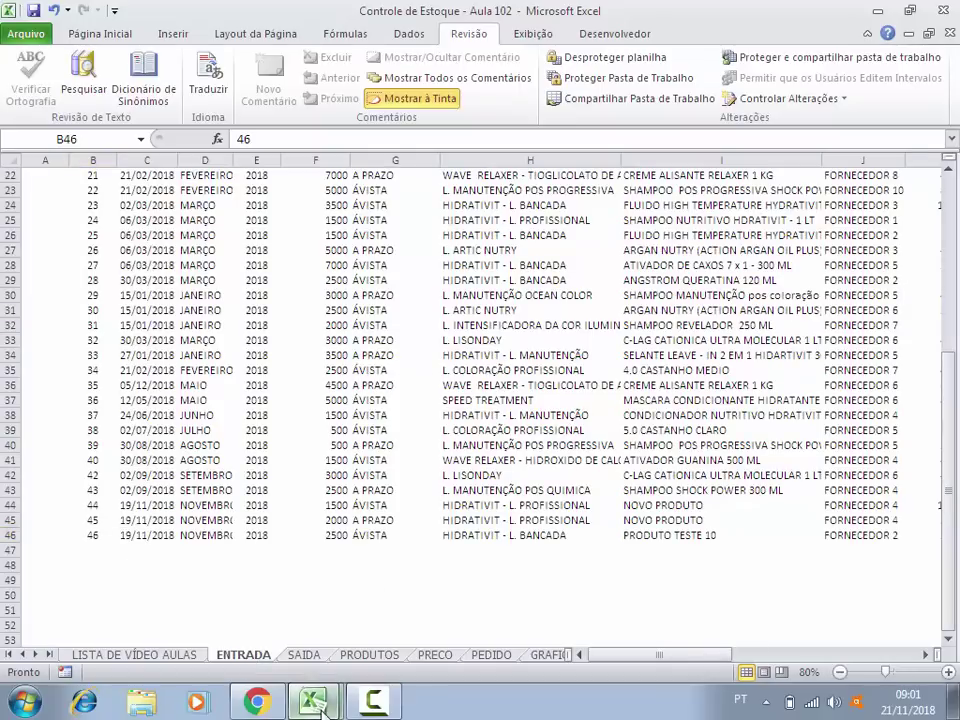
mouse_move(313, 700)
click(312, 666)
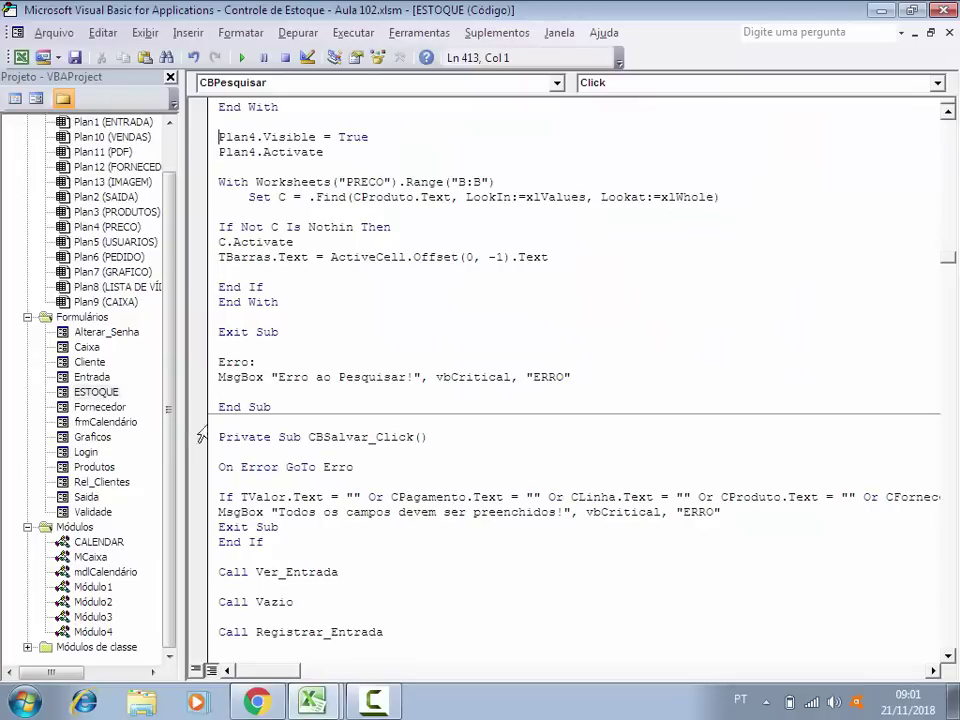
- Open the ESTOQUE form design and verify in Properties that the Código de Barras box is TBarras
double_click(82, 393)
click(413, 240)
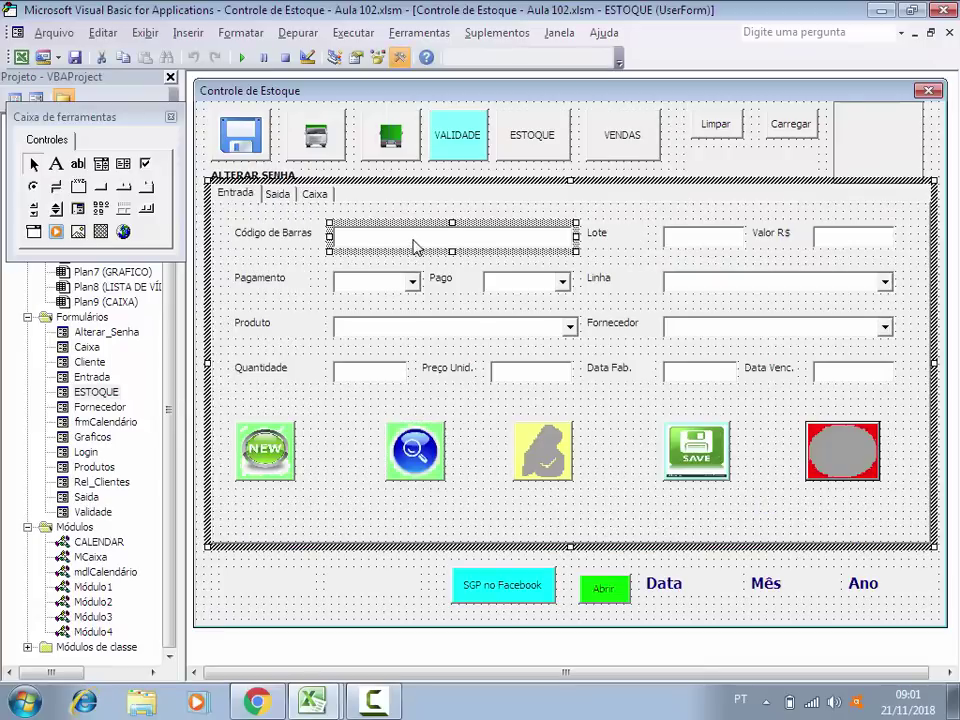
right_click(413, 240)
click(486, 341)
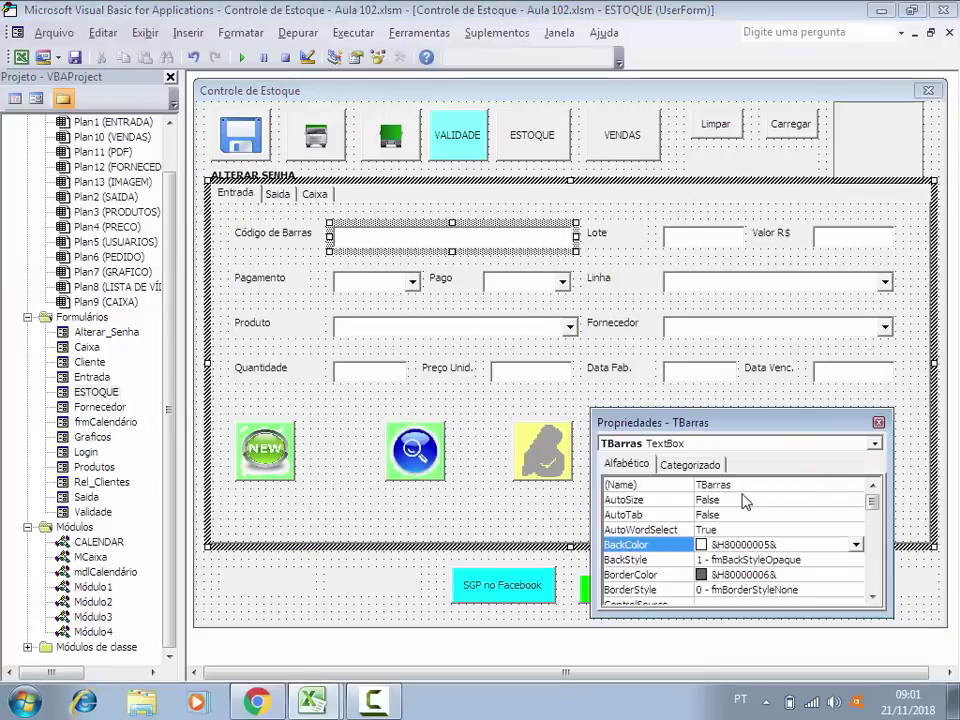
click(878, 422)
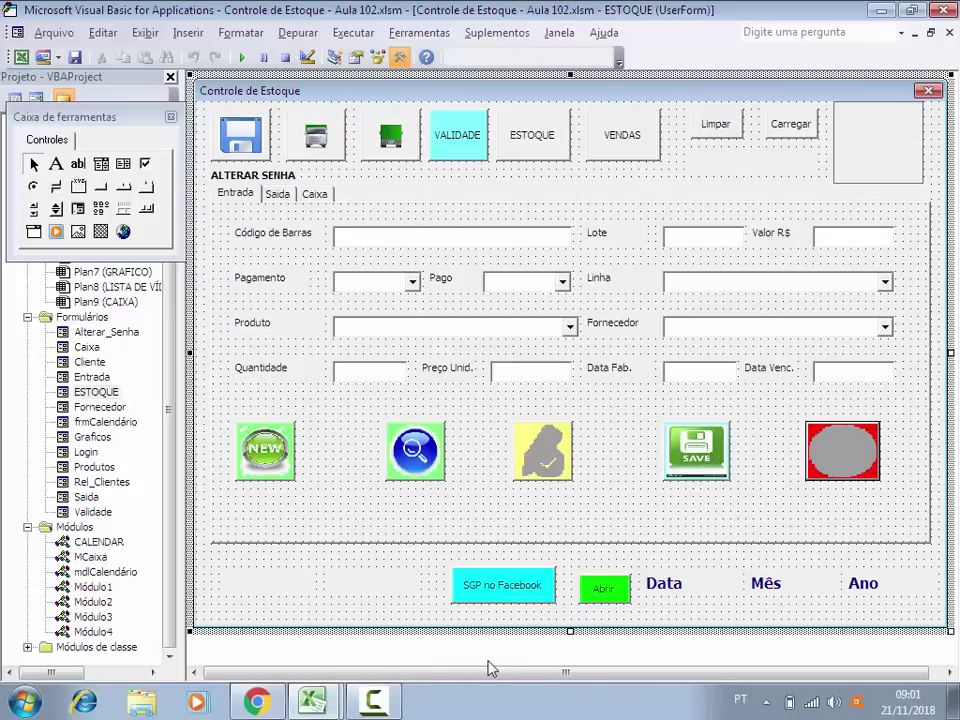
click(241, 58)
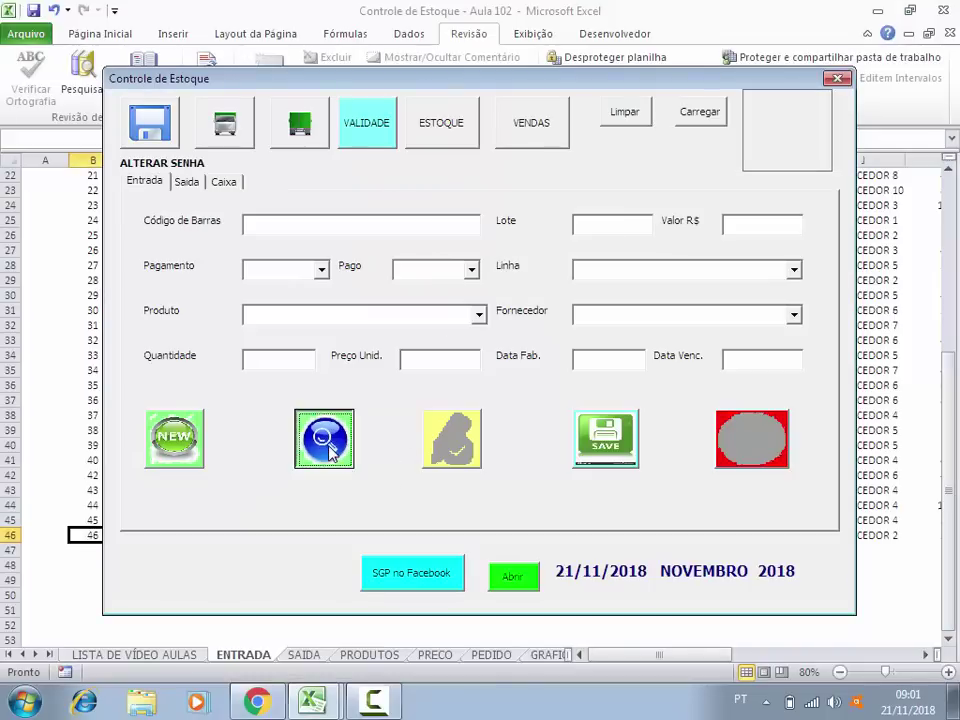
click(330, 452)
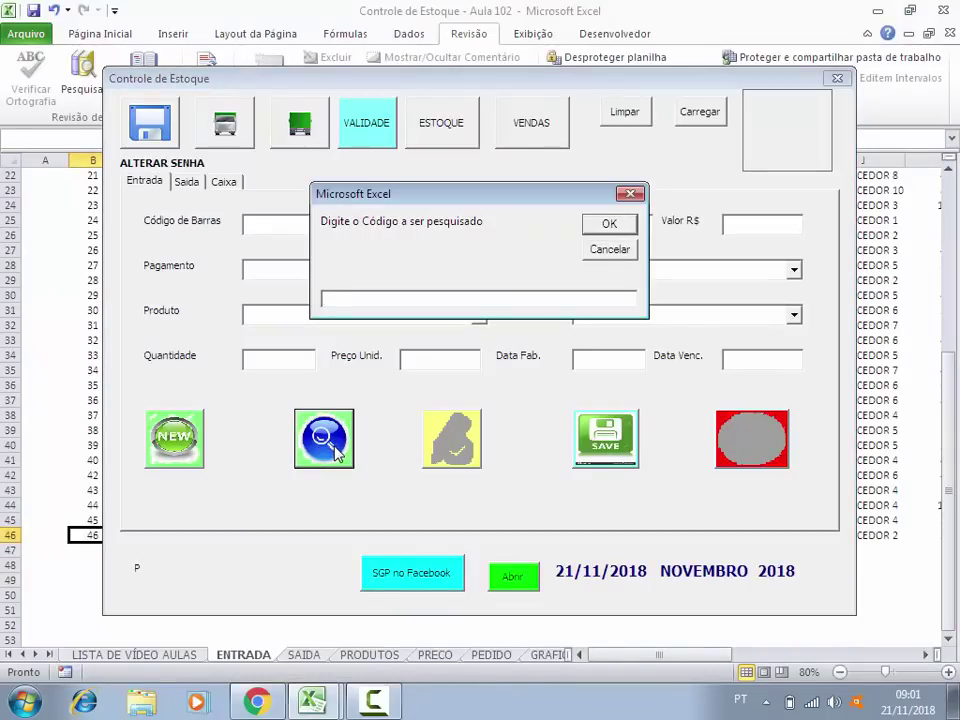
text(46)
key(Return)
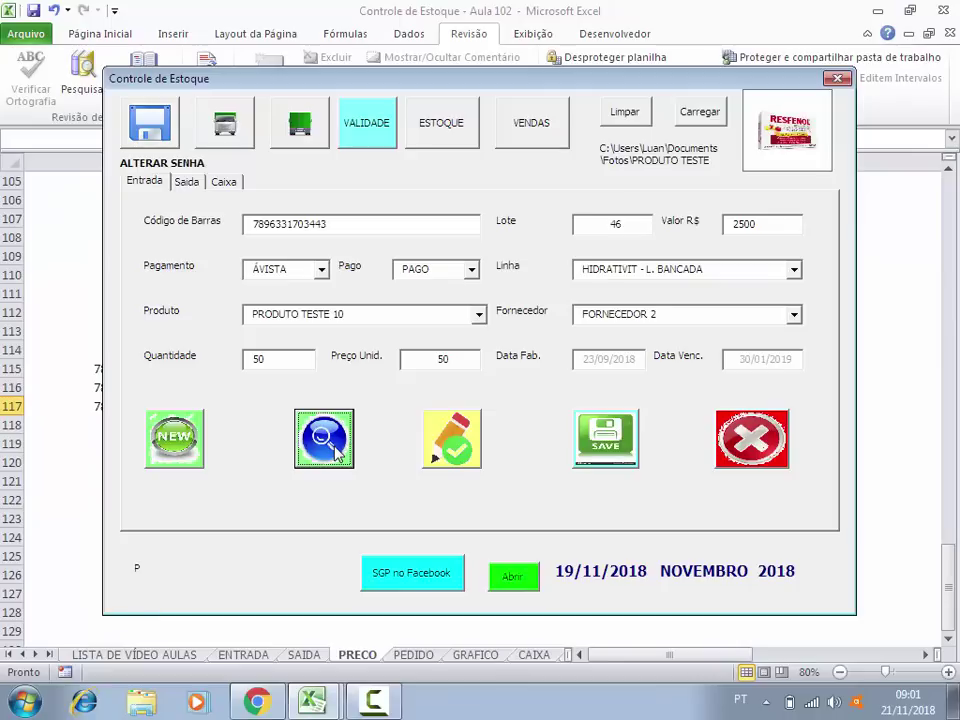
double_click(345, 225)
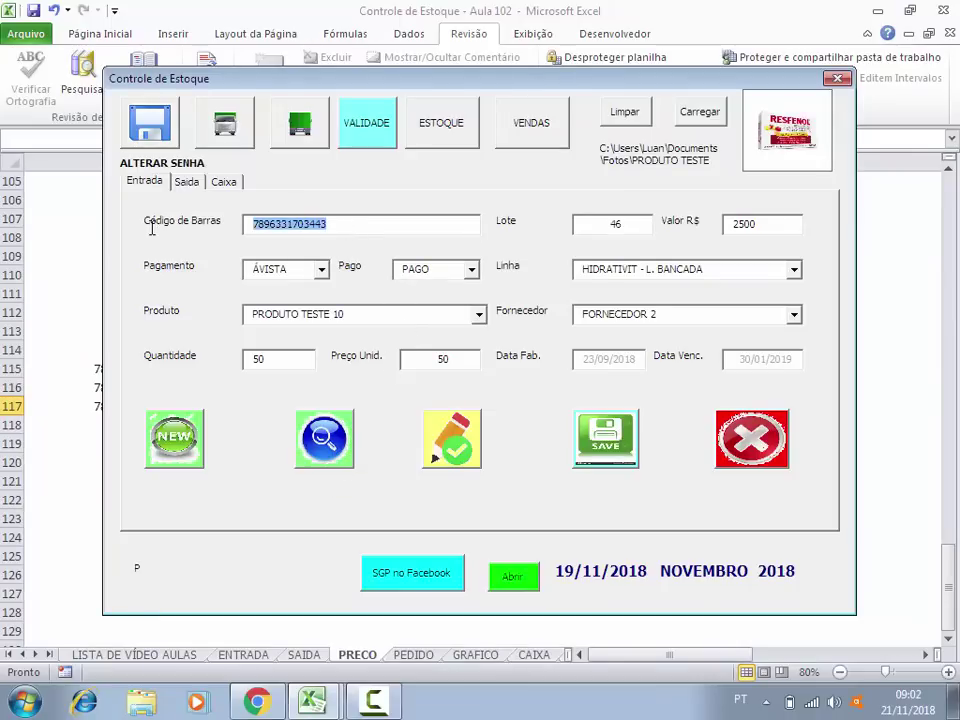
click(343, 231)
drag(345, 230, 141, 223)
click(155, 315)
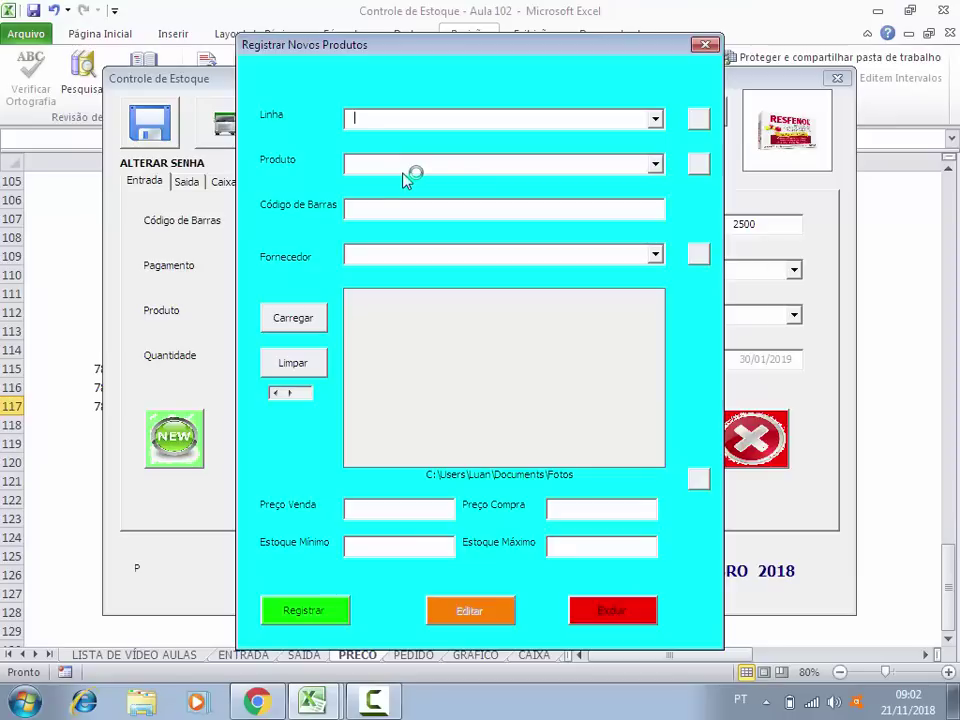
- Leave the Linha list unchanged and close the Registrar Novos Produtos form, returning to record 46
click(656, 120)
click(658, 121)
click(705, 44)
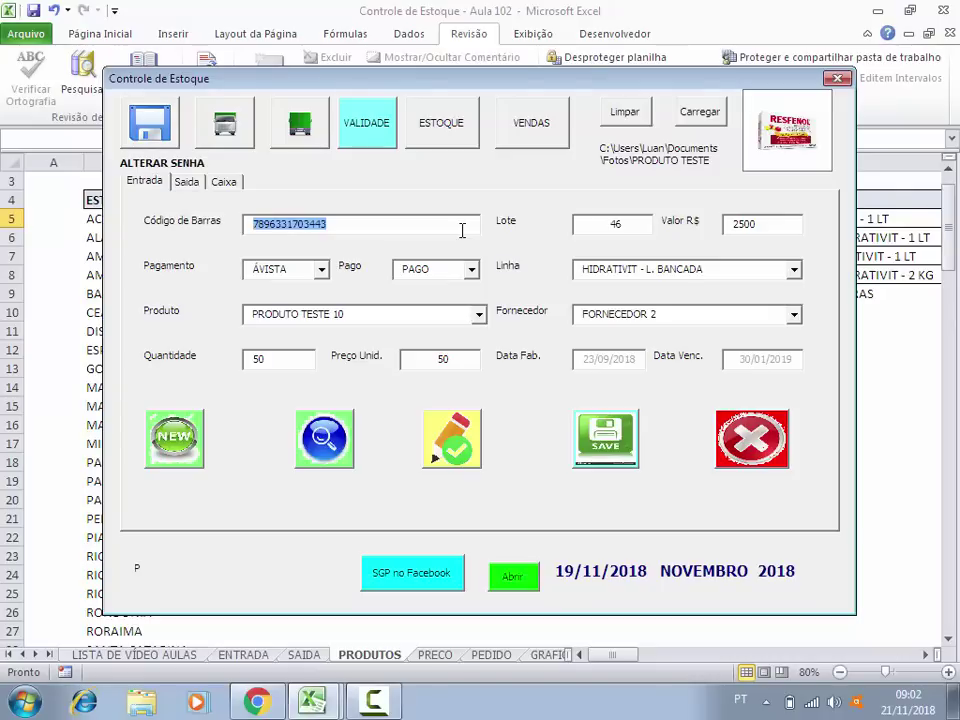
- Stop the running form at the password prompt and save the VBA project
click(515, 582)
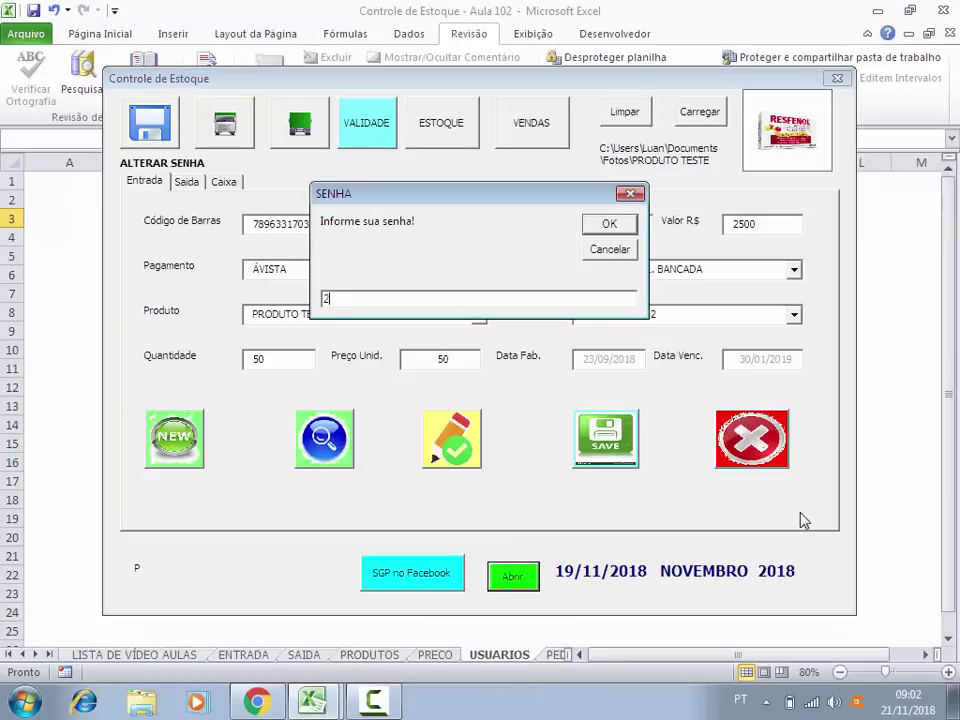
key(Return)
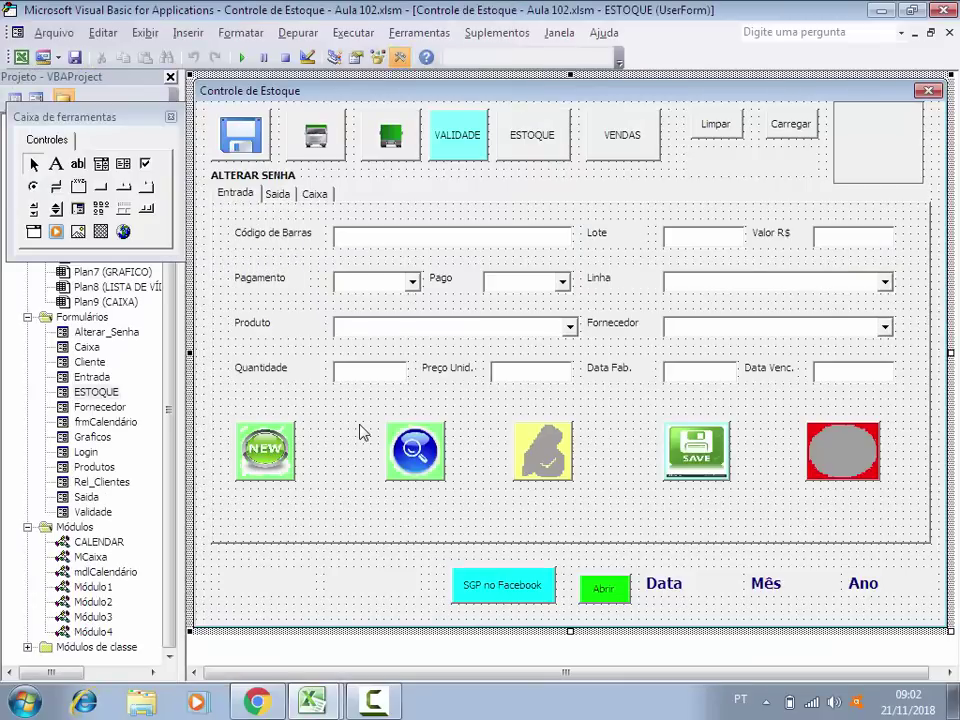
click(75, 57)
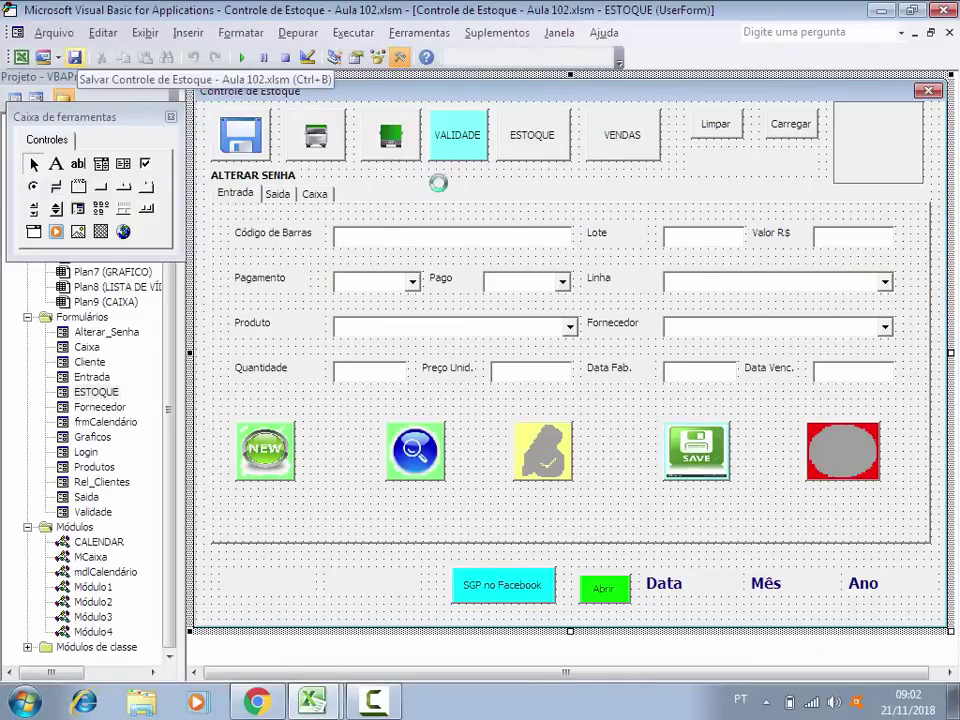
click(378, 706)
- On the ESTOQUE form's Saida page, select the five image buttons and move them lower
click(917, 566)
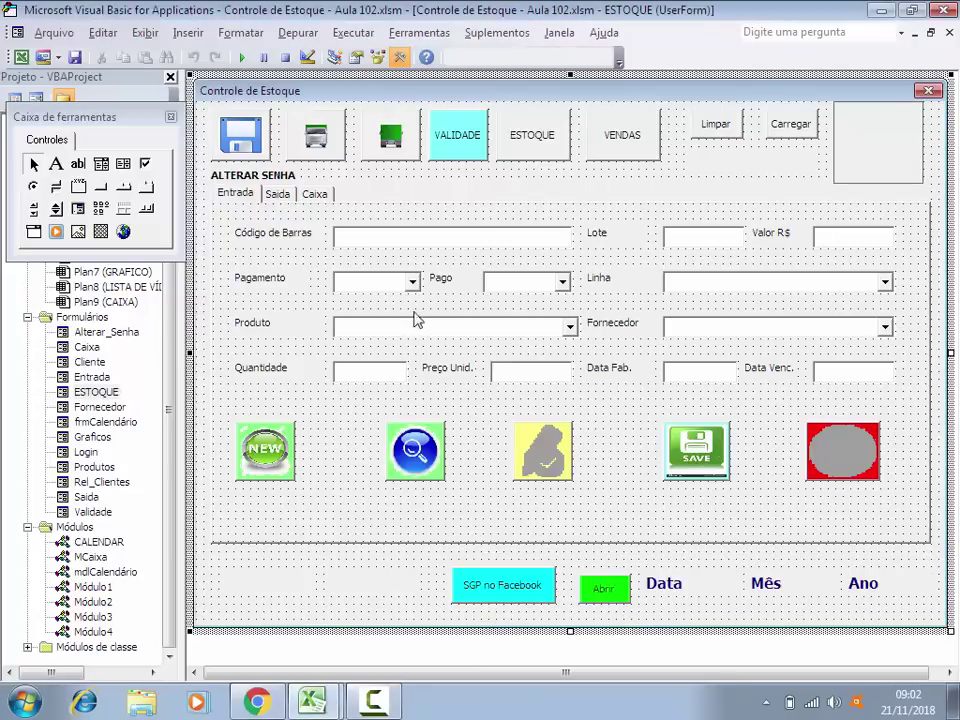
click(279, 193)
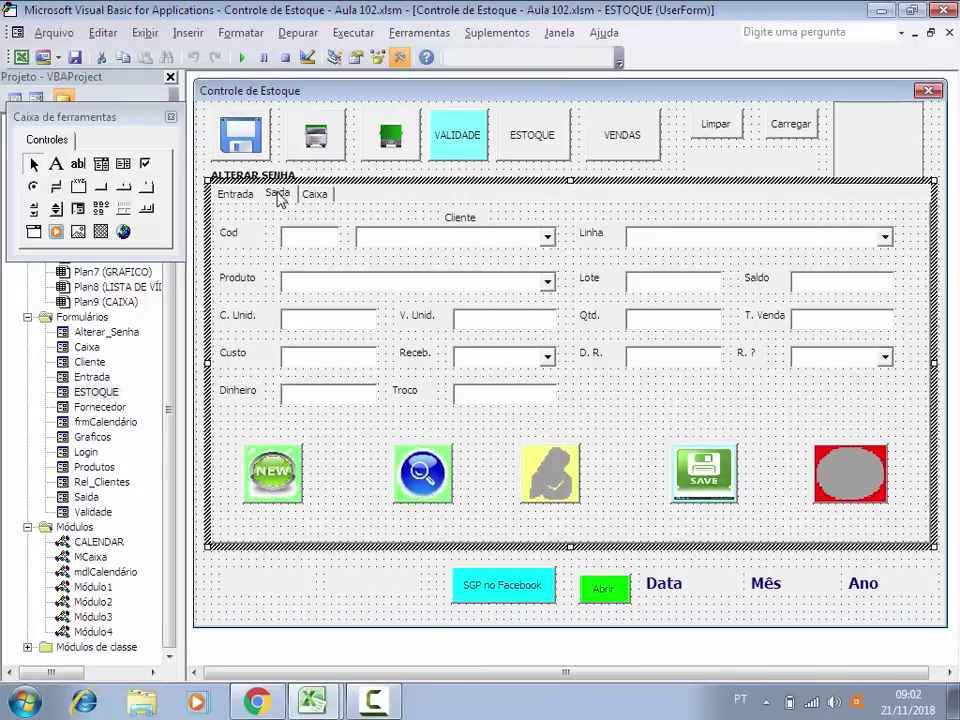
click(279, 195)
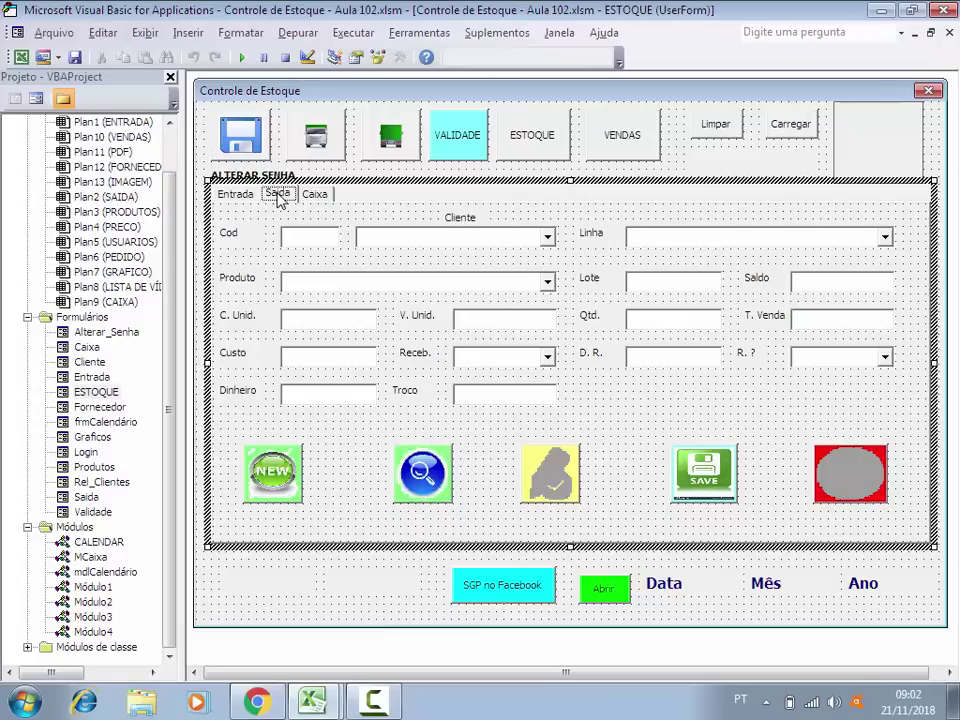
click(257, 323)
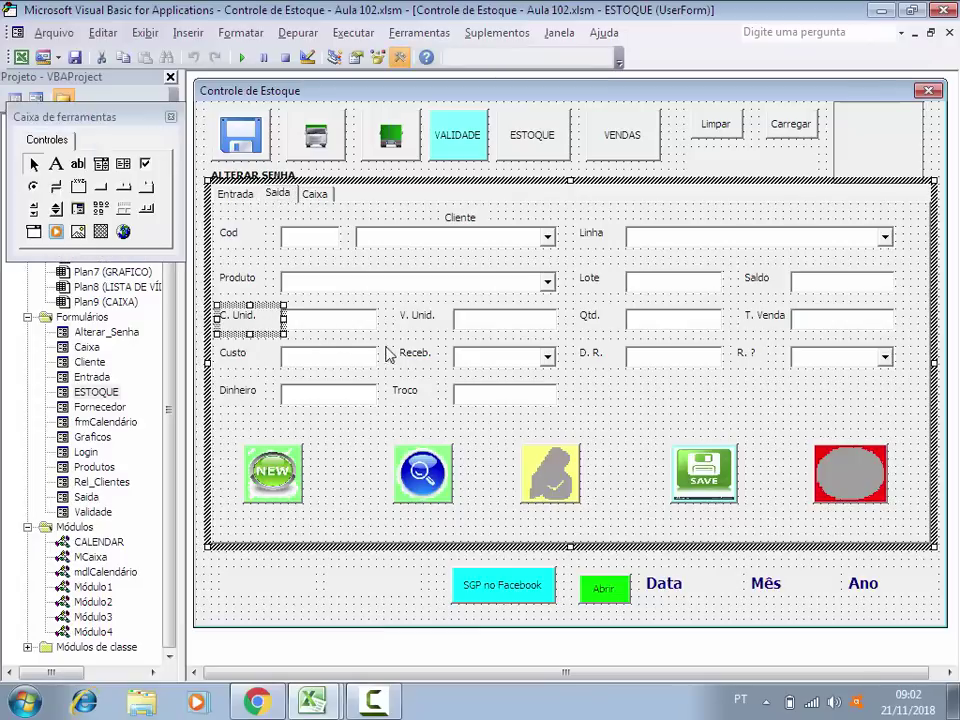
click(258, 465)
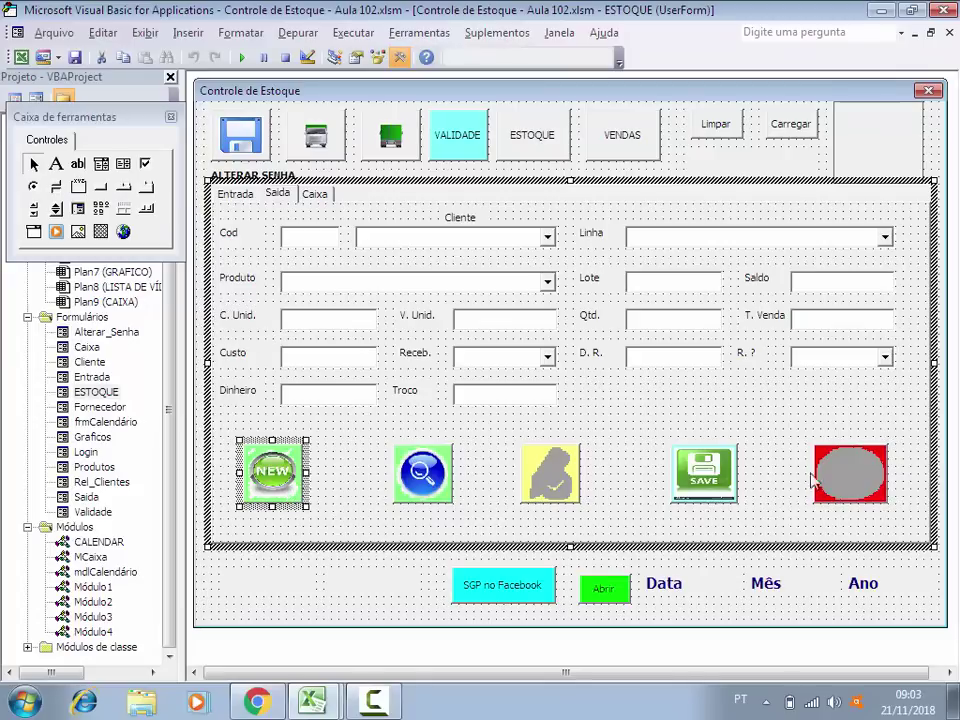
shift+click(850, 476)
drag(855, 481, 855, 495)
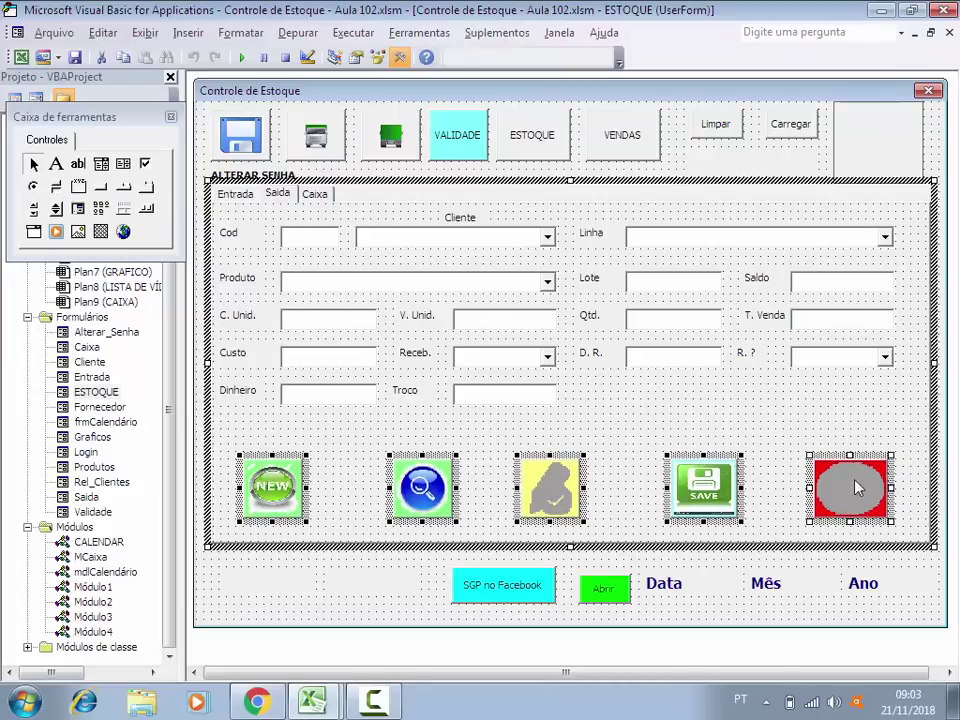
click(851, 449)
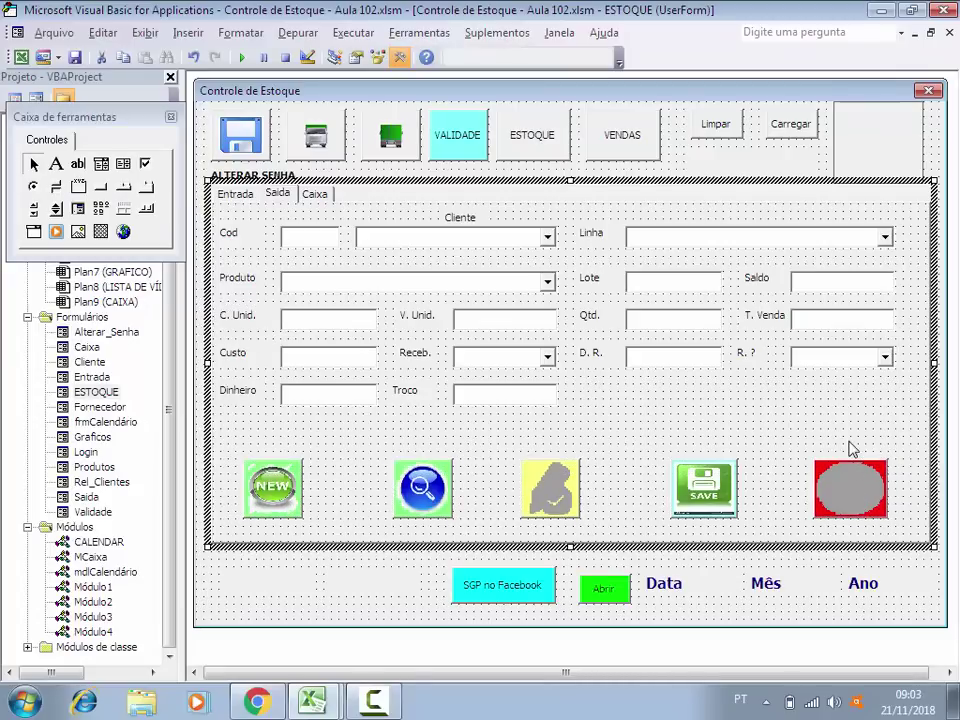
- Move the C. Unid., Qtd., T. Venda, D.R. and R.? label and field rows about 30 px down
click(251, 331)
shift+click(866, 363)
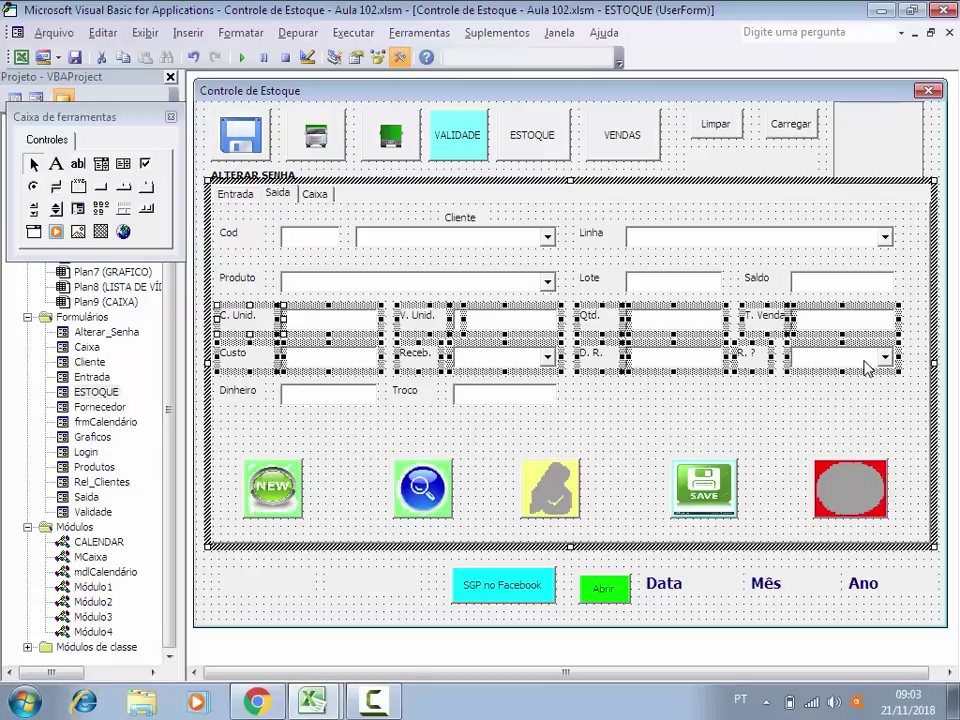
shift+click(520, 398)
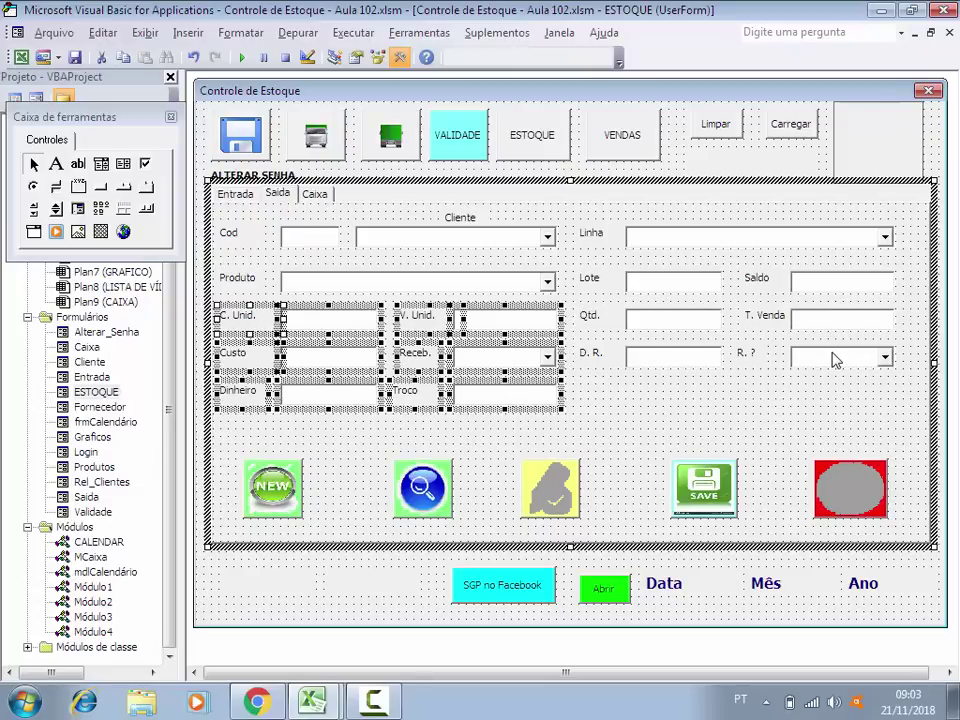
shift+click(847, 330)
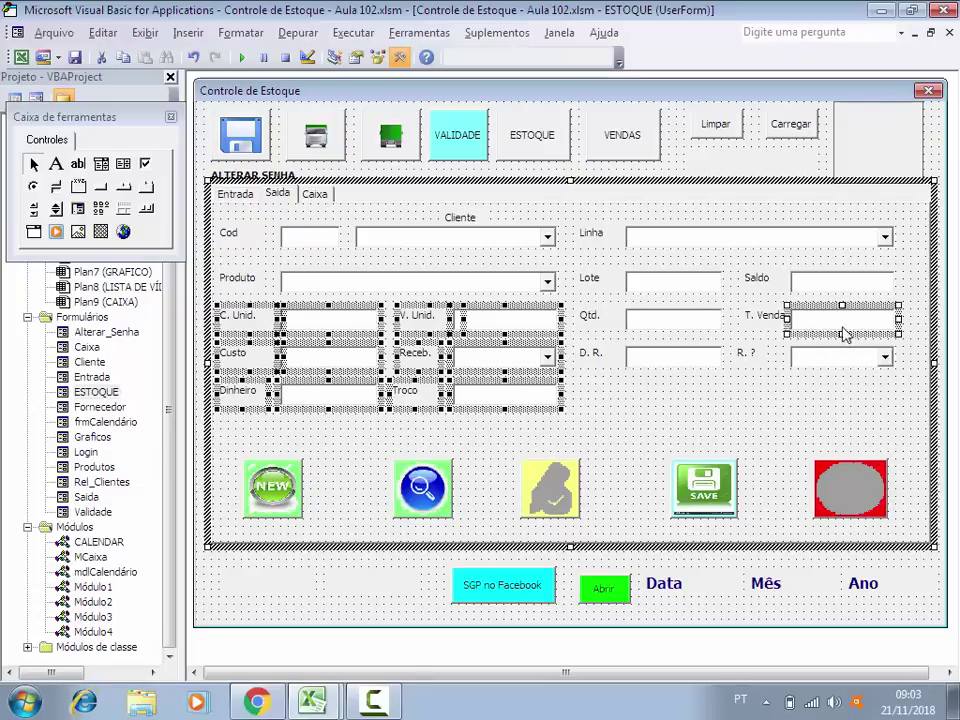
shift+click(679, 330)
shift+click(679, 358)
shift+click(851, 360)
shift+click(765, 317)
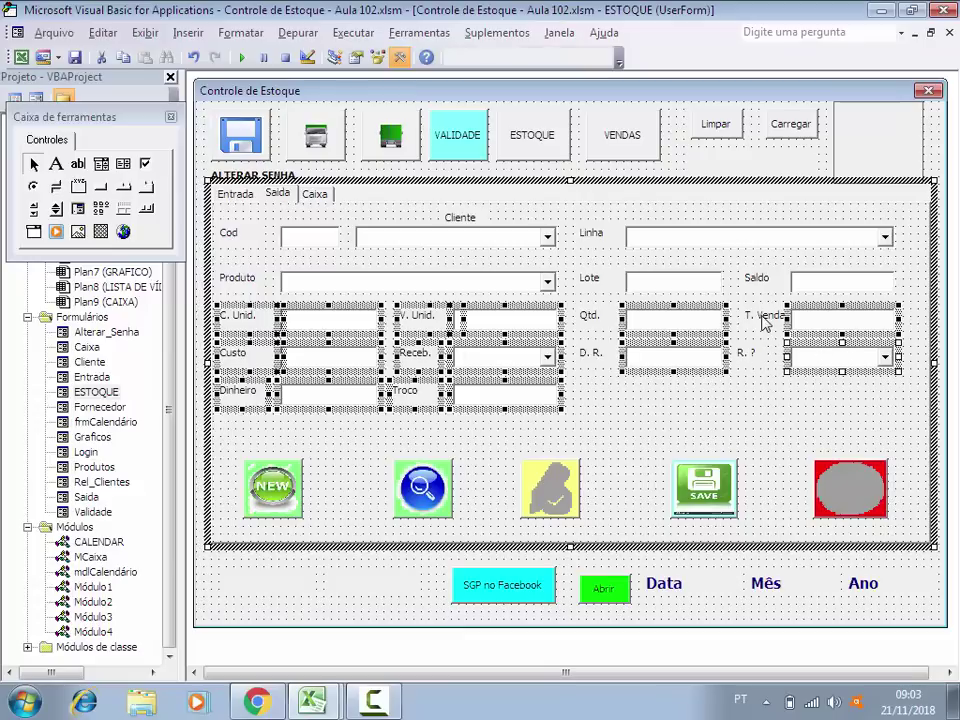
shift+click(754, 356)
shift+click(590, 318)
shift+click(592, 353)
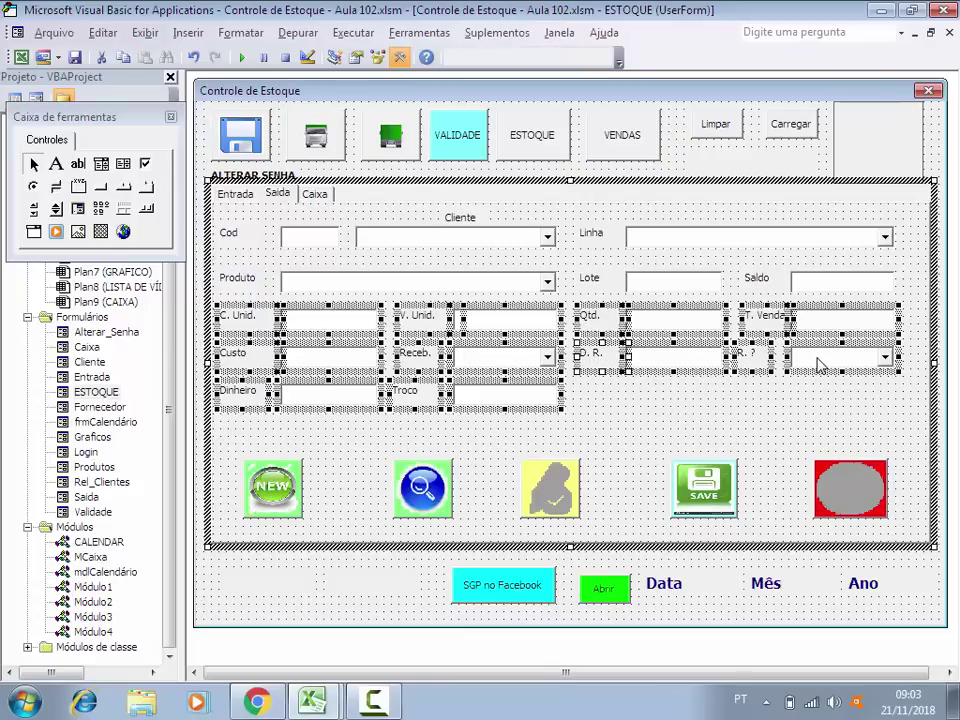
drag(818, 366, 815, 396)
- Move the Lote and Saldo labels and boxes into the row below Produto, aligning the Lote label left
click(690, 338)
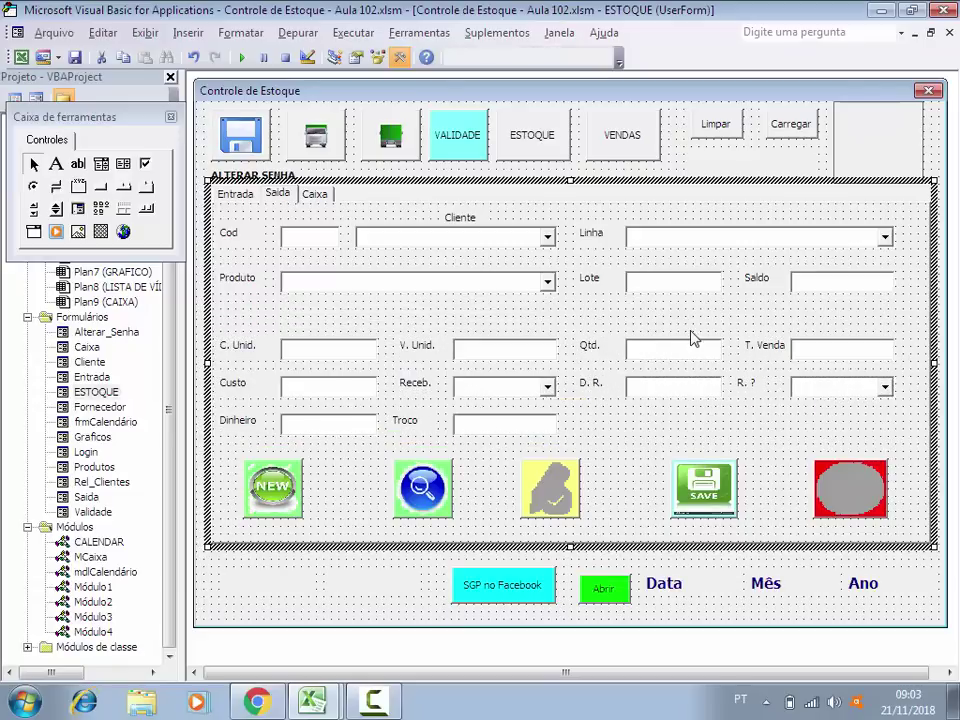
click(598, 296)
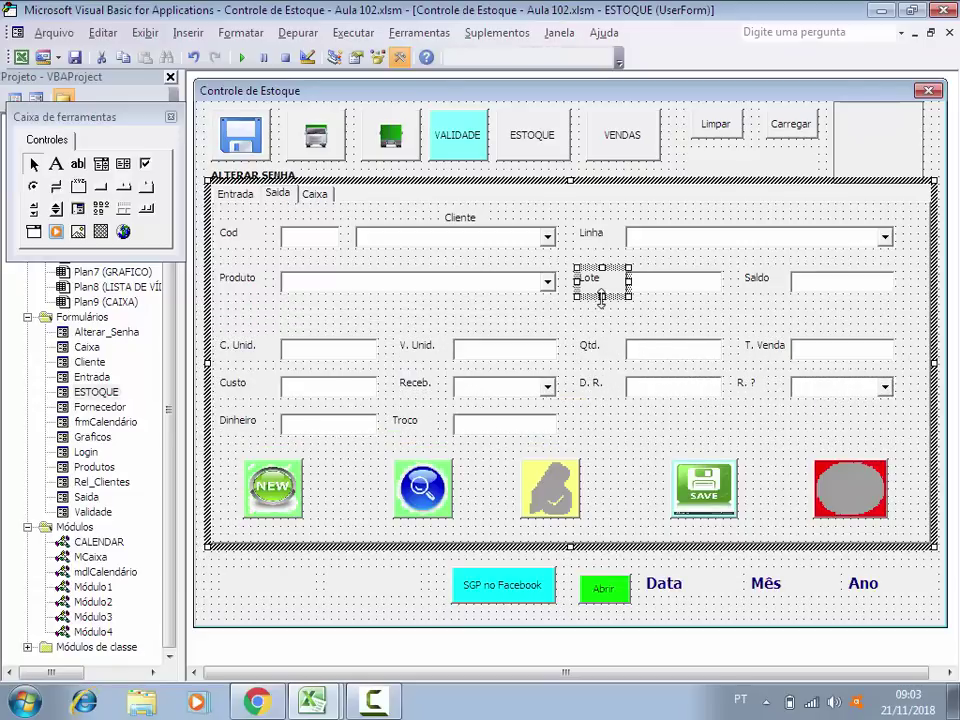
ctrl+click(700, 288)
ctrl+click(748, 290)
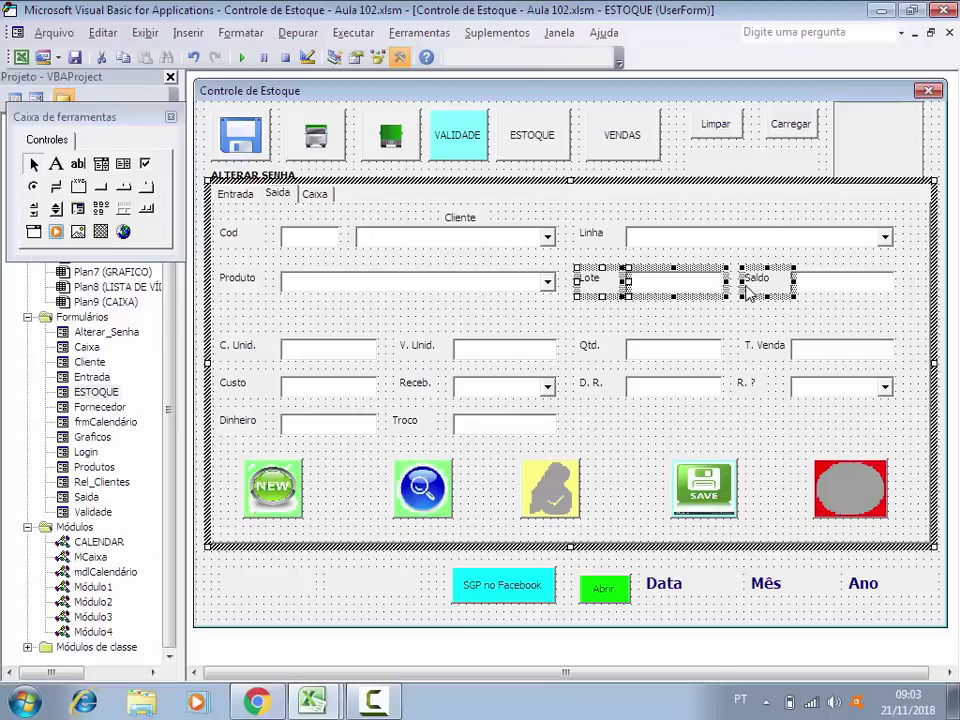
ctrl+click(828, 288)
mouse_move(830, 287)
mouse_down()
mouse_move(480, 322)
mouse_move(489, 326)
mouse_up()
click(572, 321)
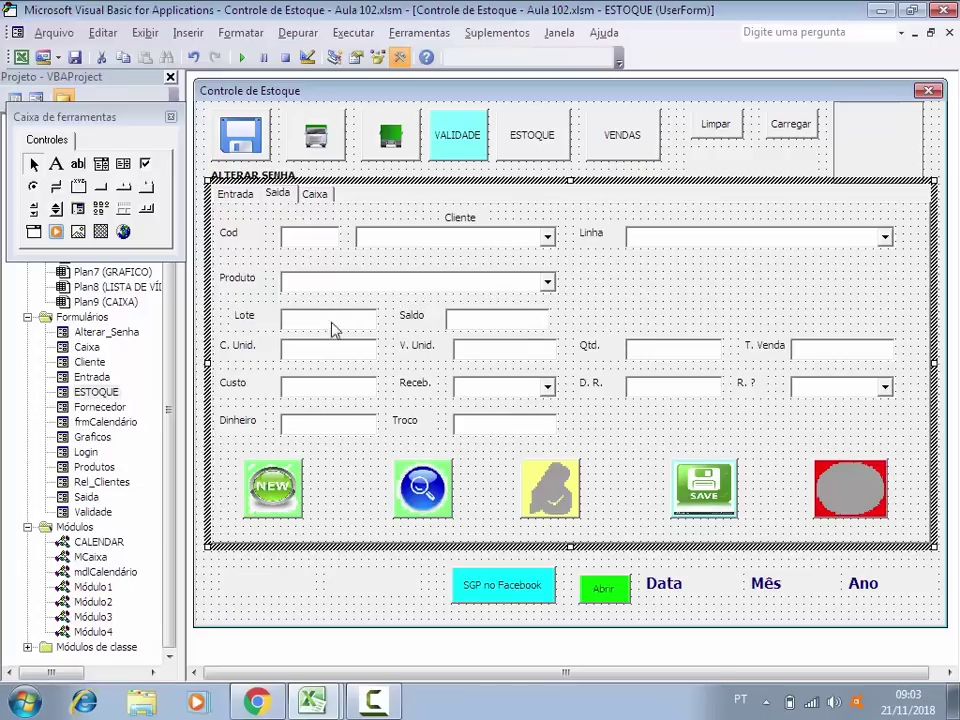
drag(274, 318, 252, 318)
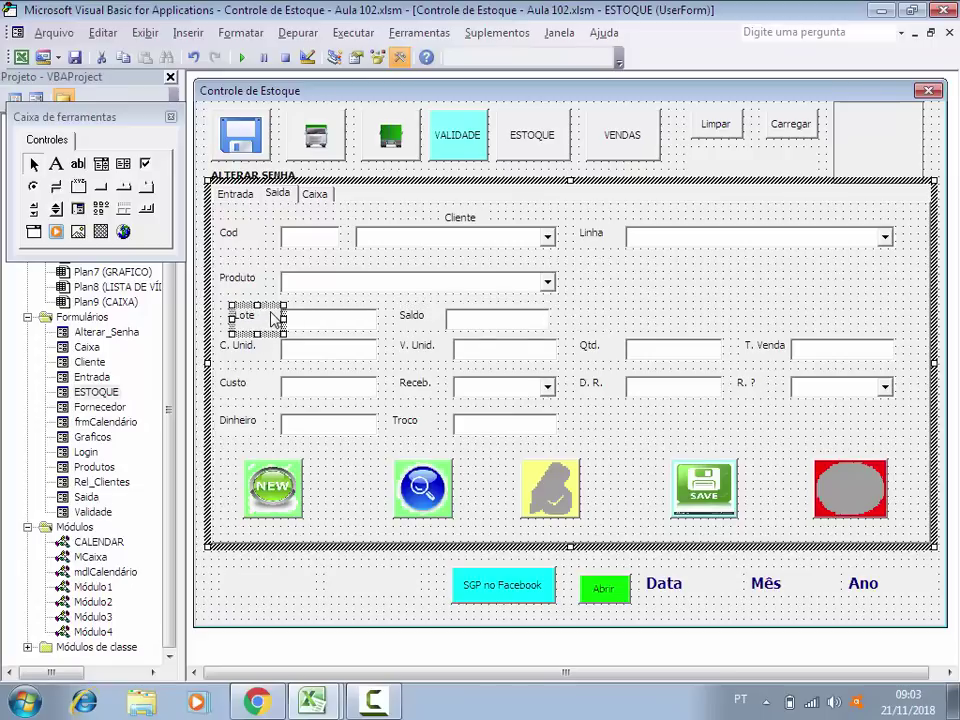
click(593, 312)
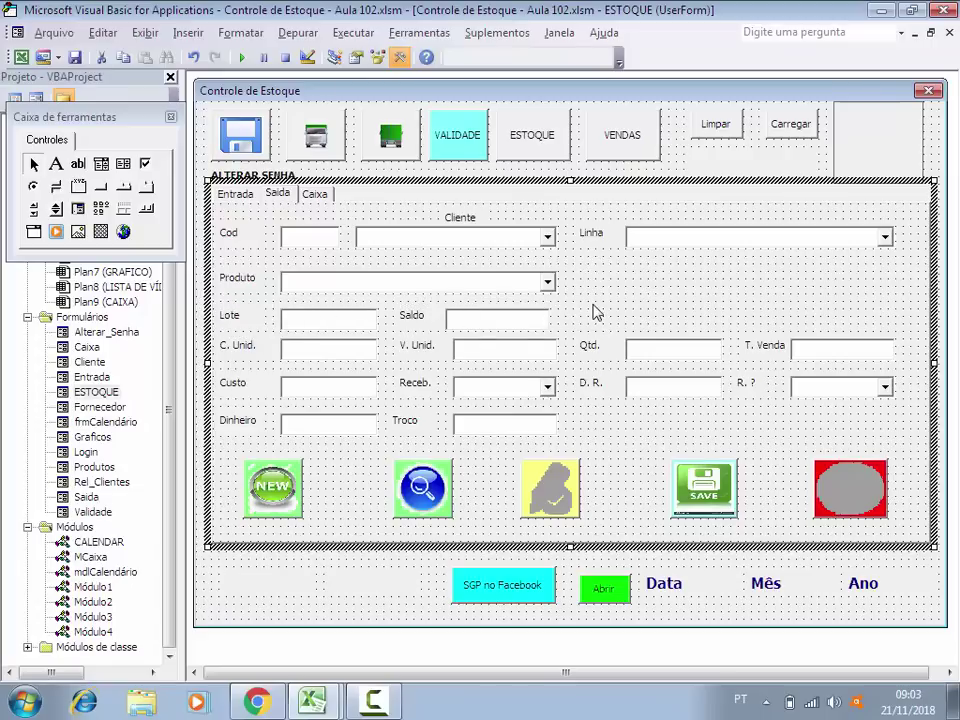
- Put Produto on the right half and Linha in its old place, undoing an accidental height change
click(236, 278)
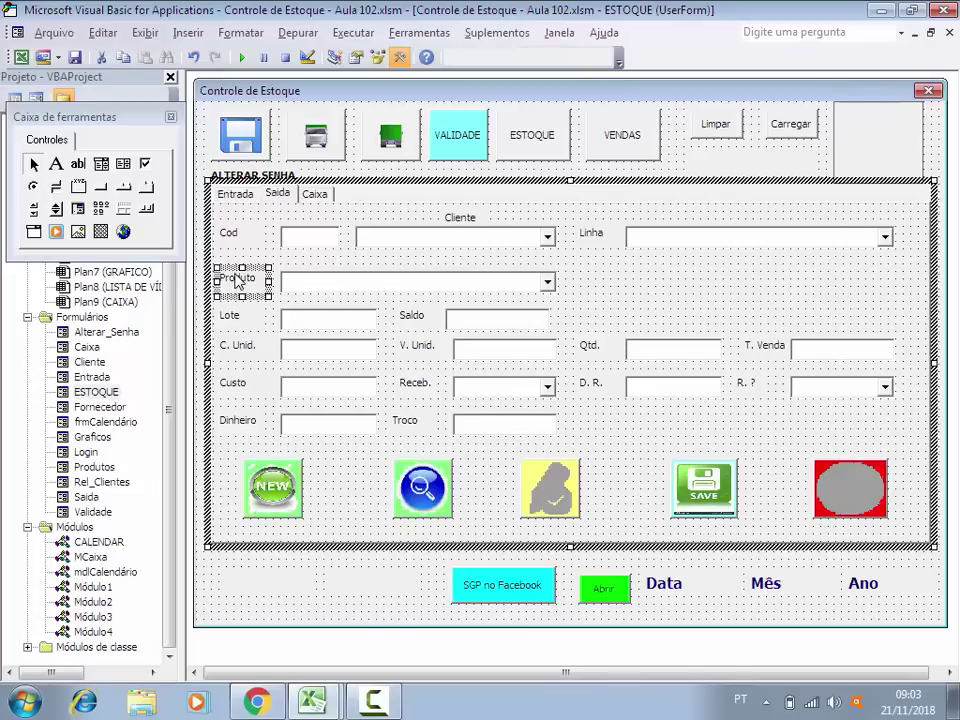
ctrl+click(358, 288)
drag(350, 289, 694, 293)
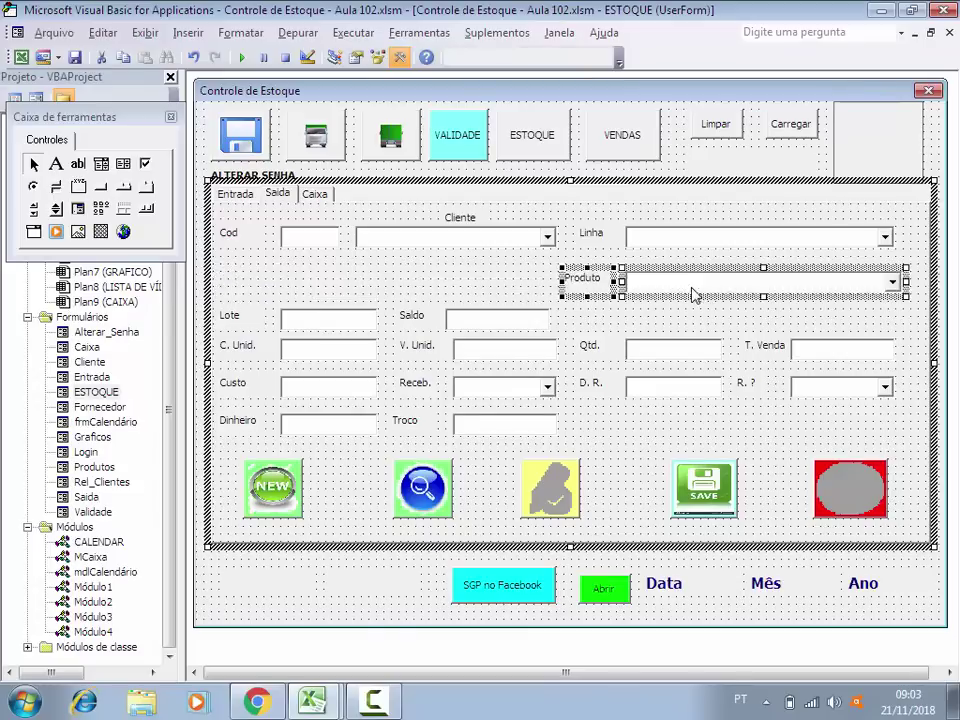
click(601, 247)
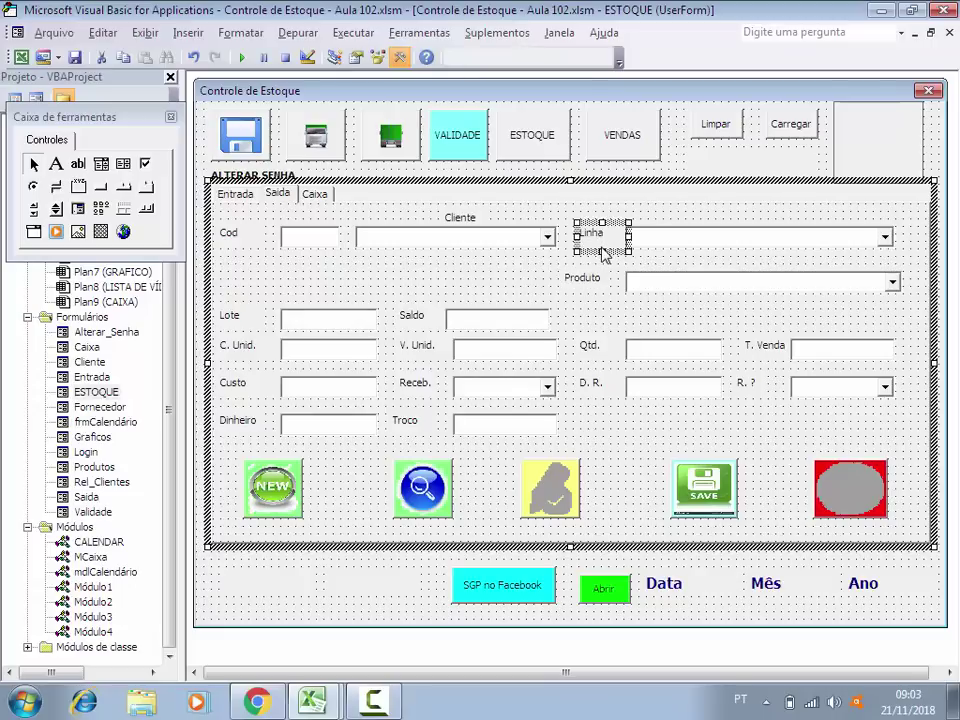
ctrl+click(668, 246)
drag(671, 246, 320, 288)
drag(548, 292, 540, 305)
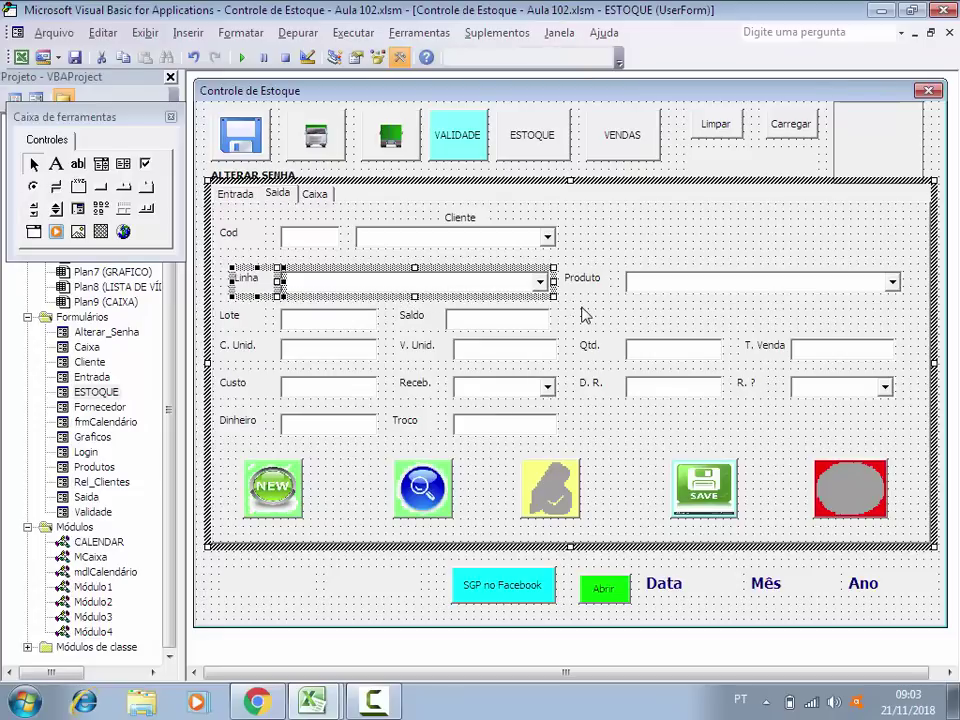
key(ctrl+z)
click(242, 276)
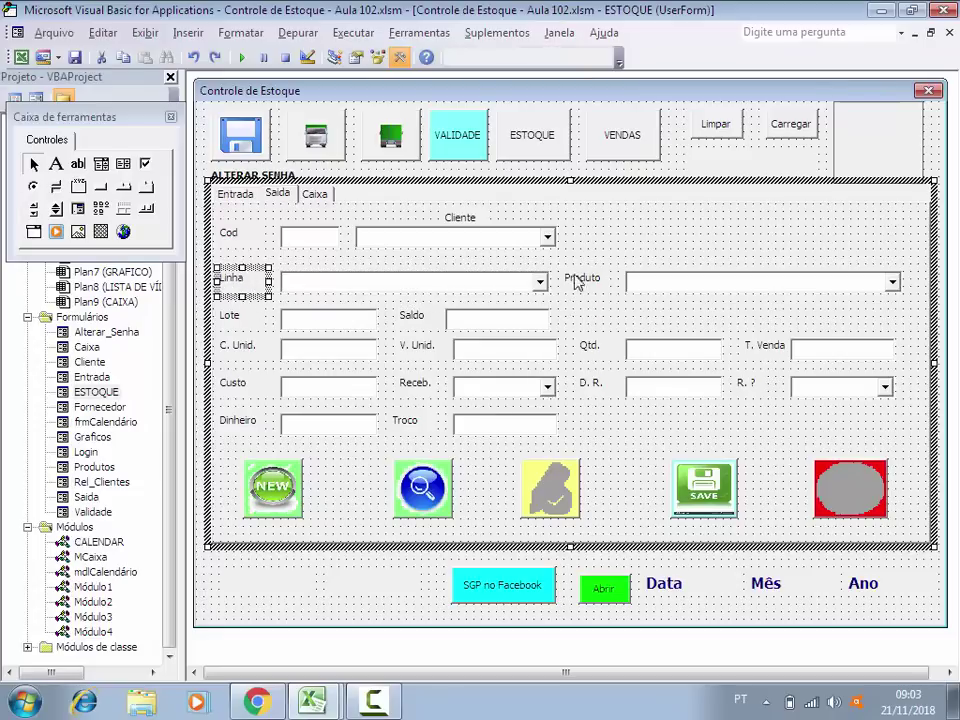
click(602, 261)
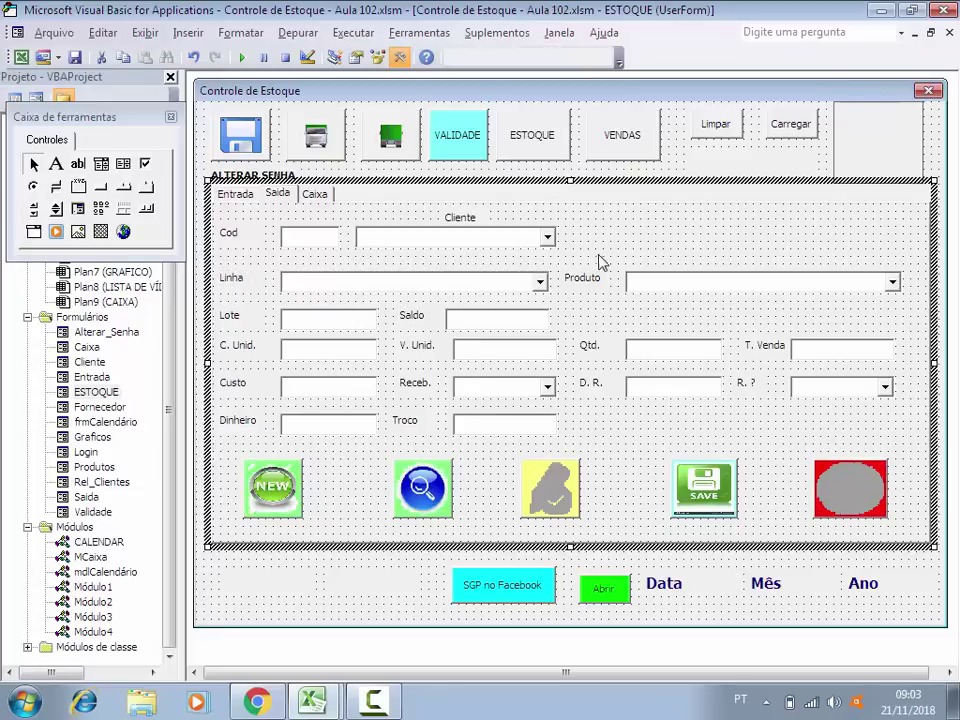
- Shift the Cod label, Cod box, Cliente label and Cliente list to the right of the top row
click(468, 220)
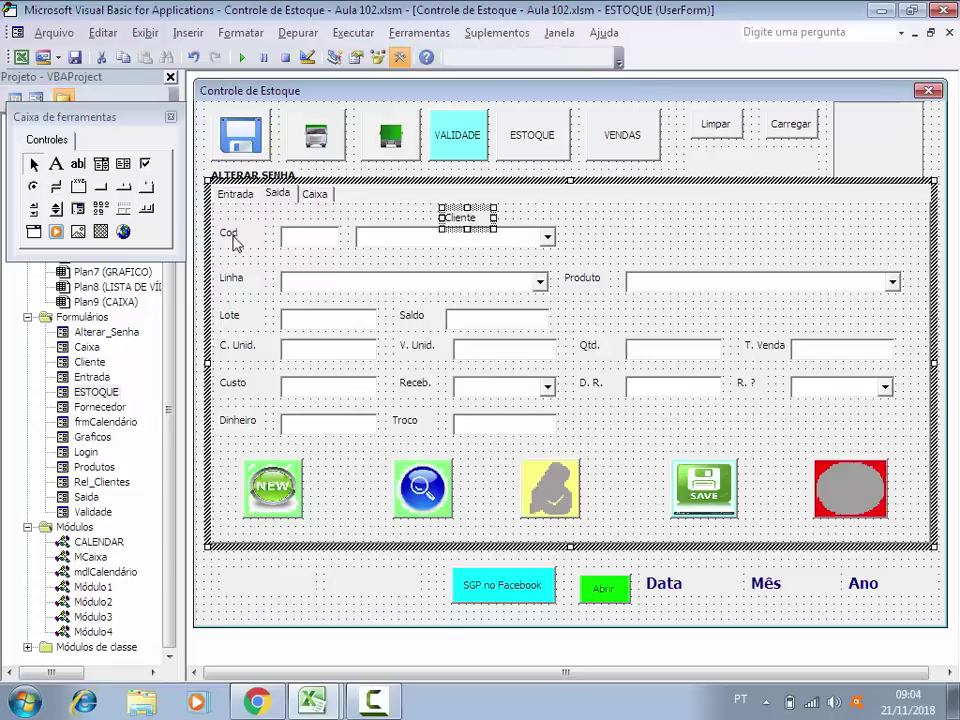
mouse_move(236, 242)
mouse_down()
mouse_move(483, 232)
mouse_move(770, 245)
mouse_up()
ctrl+click(468, 220)
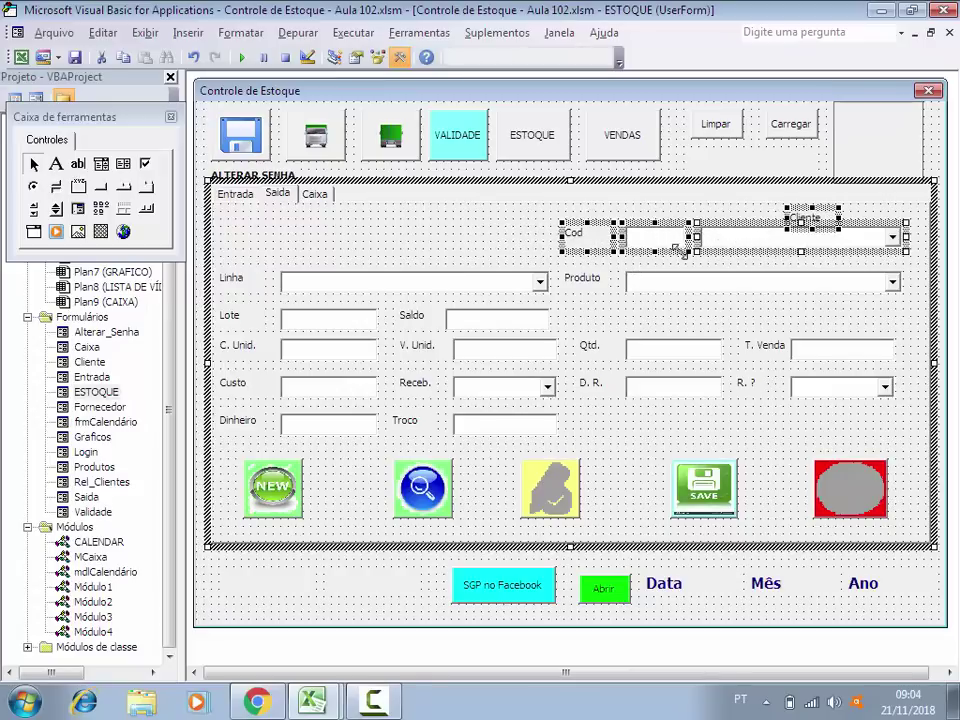
click(528, 247)
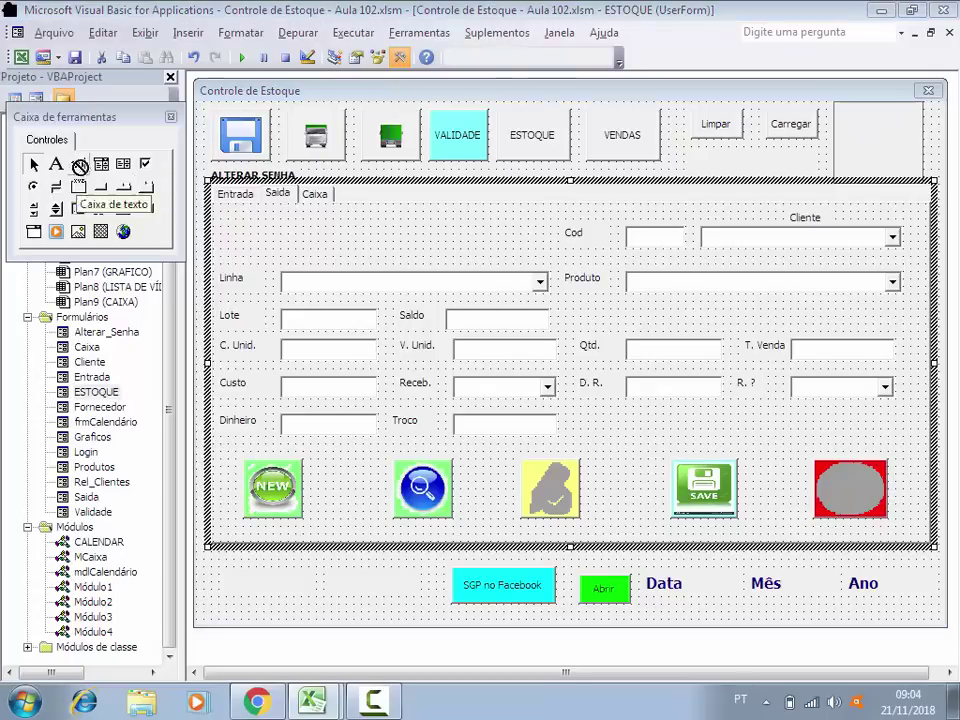
- Add a text box in the empty top-left spot and name it TSBarras
mouse_move(79, 166)
mouse_down()
mouse_move(505, 253)
mouse_move(275, 237)
mouse_up()
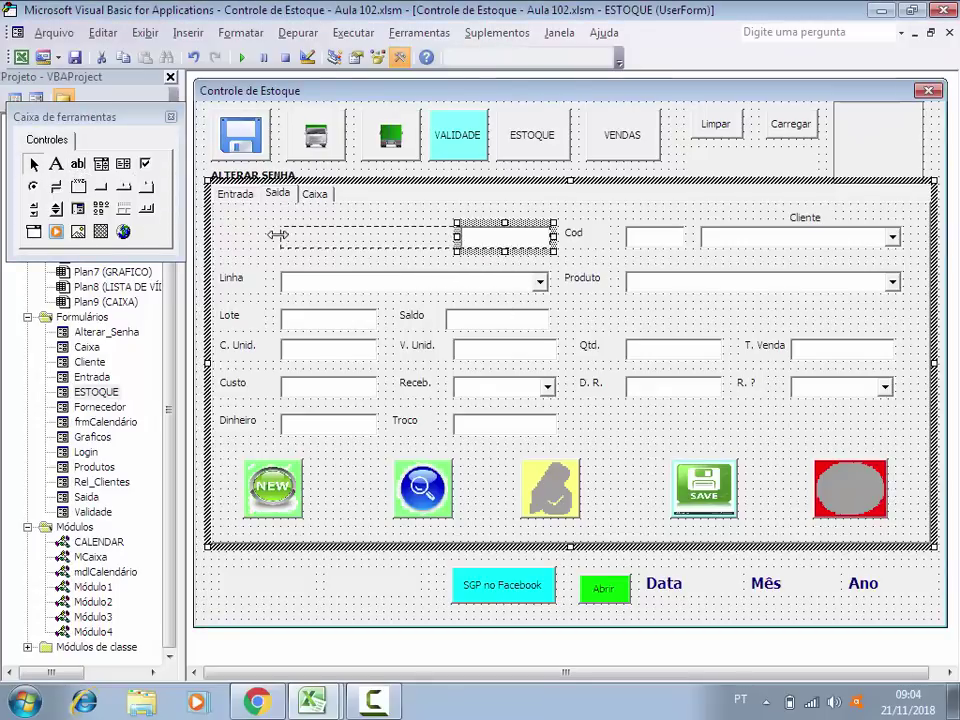
click(321, 284)
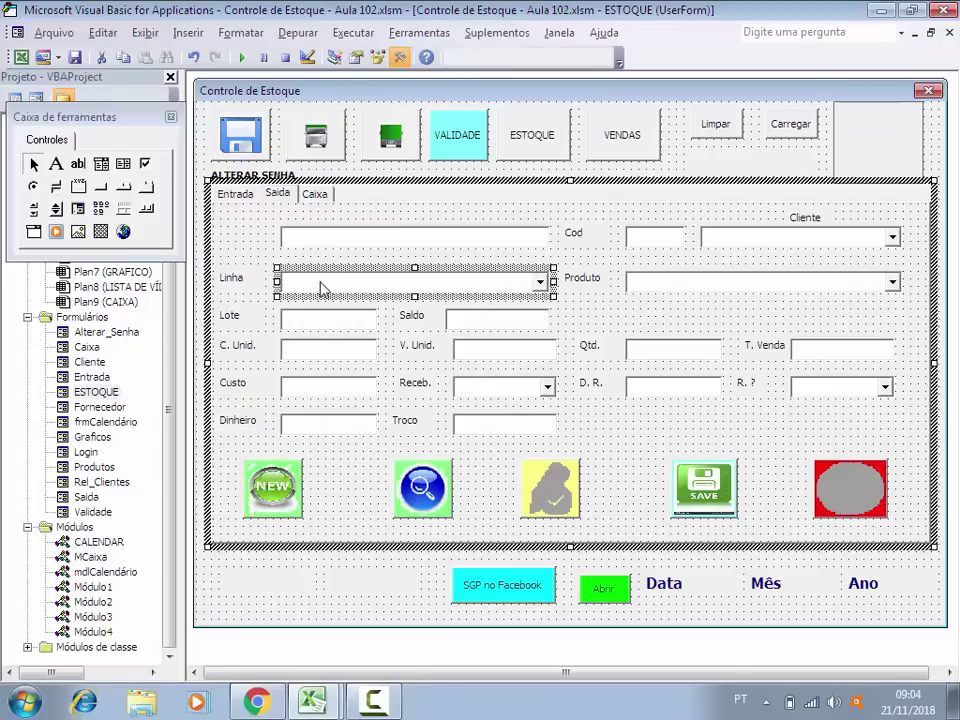
right_click(321, 284)
click(395, 386)
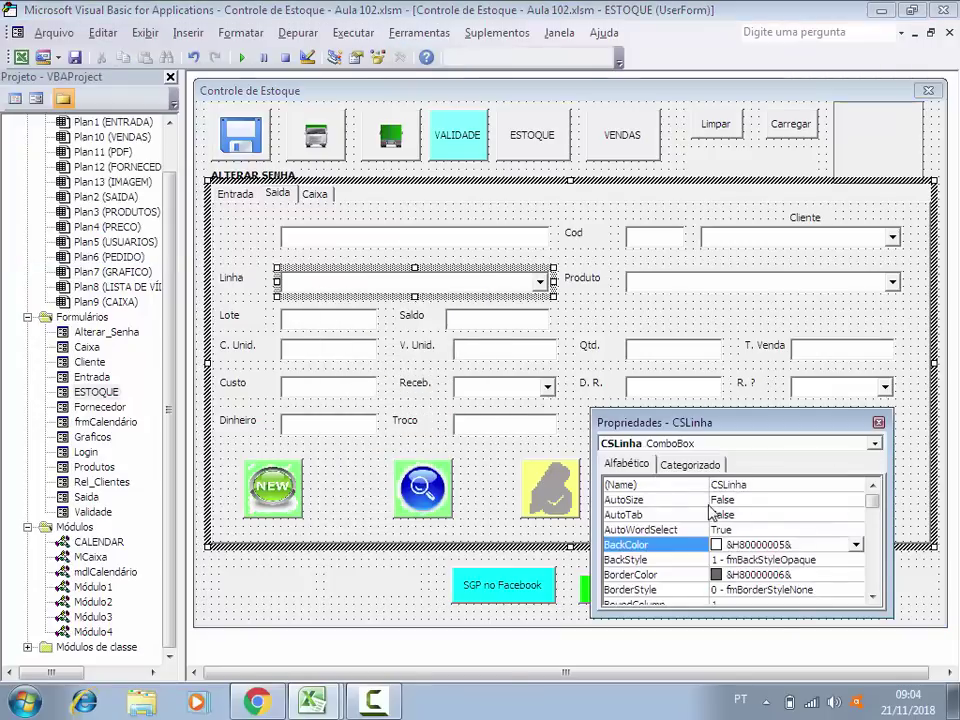
click(374, 246)
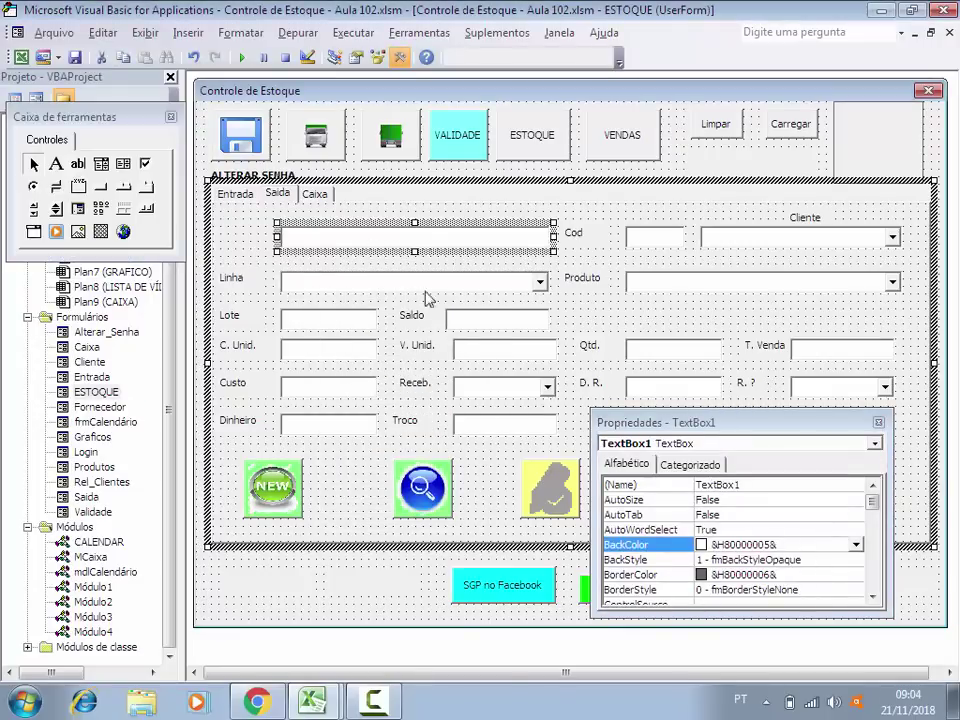
click(755, 486)
text(TSBarras)
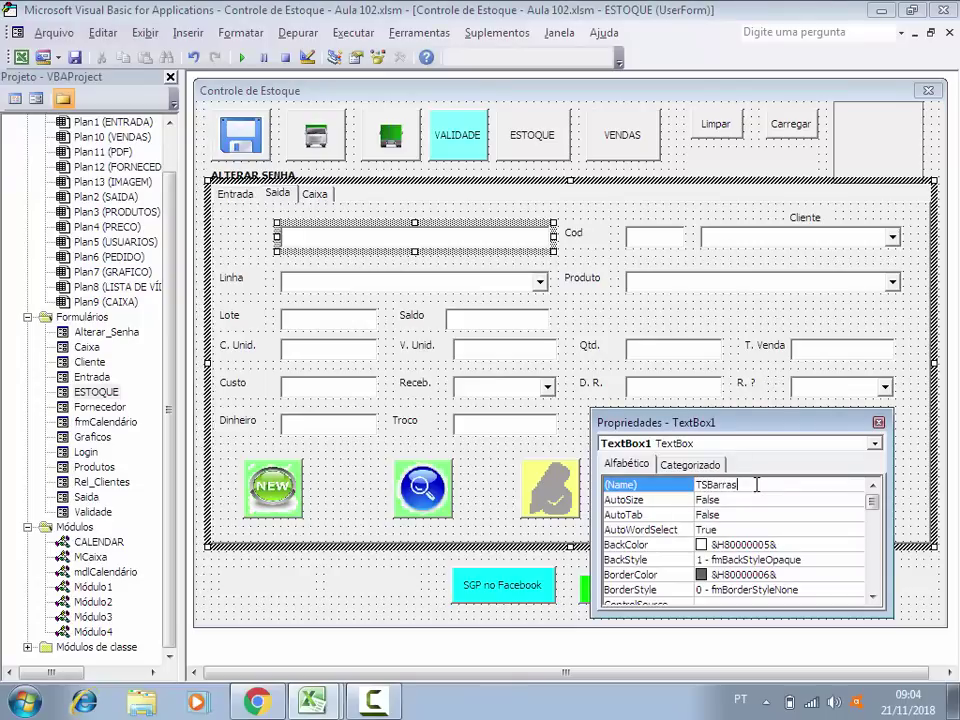
click(251, 249)
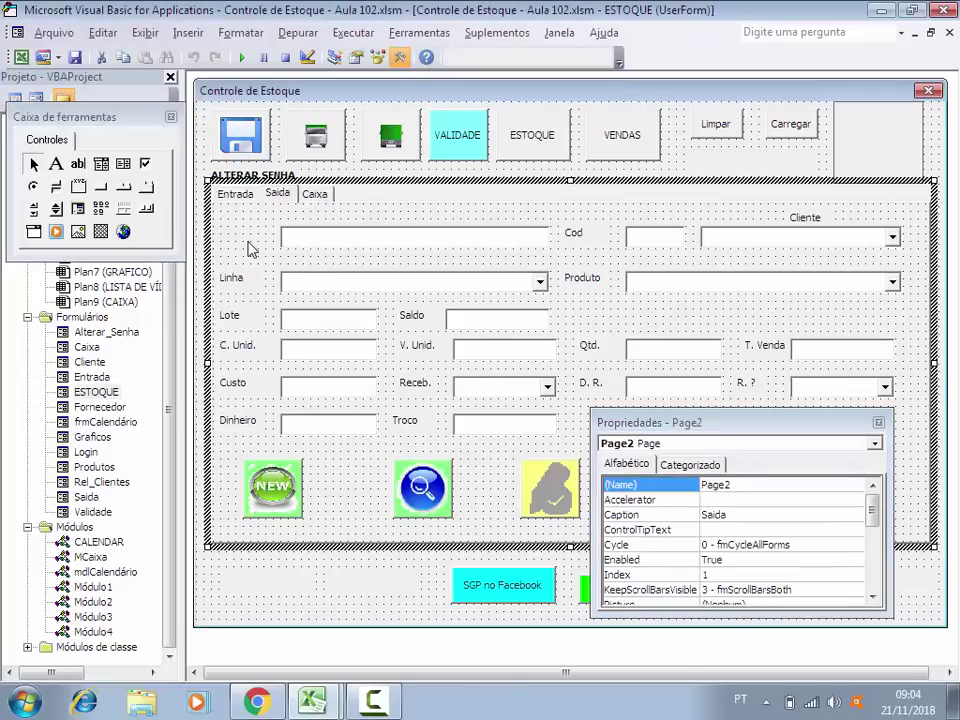
- Draw a new label (Label44) to the left of the TSBarras box
click(56, 163)
drag(222, 234, 268, 247)
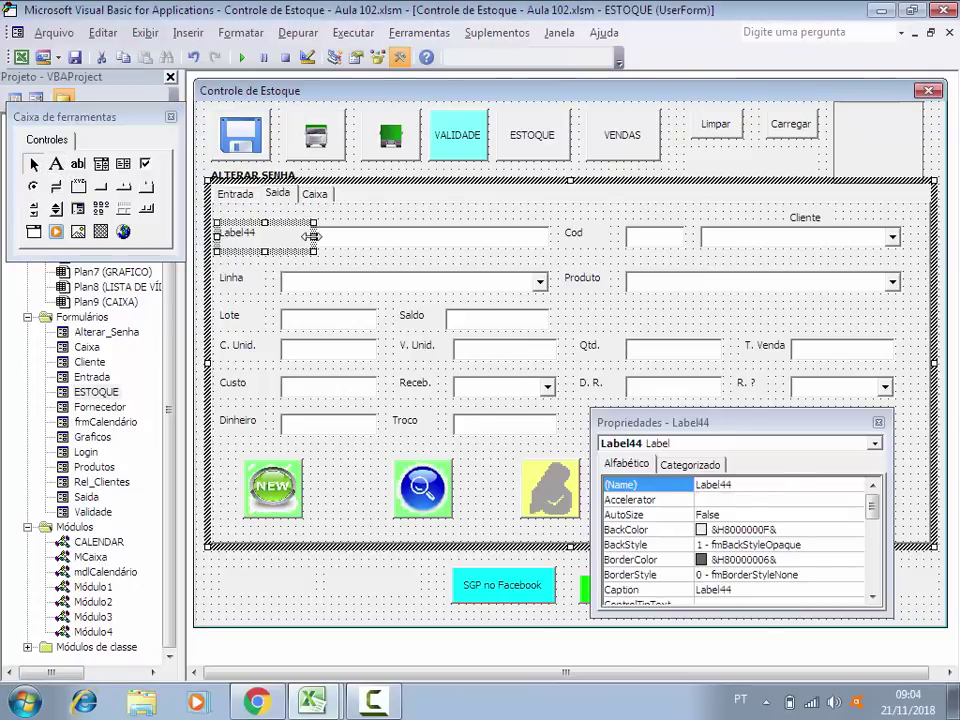
click(257, 268)
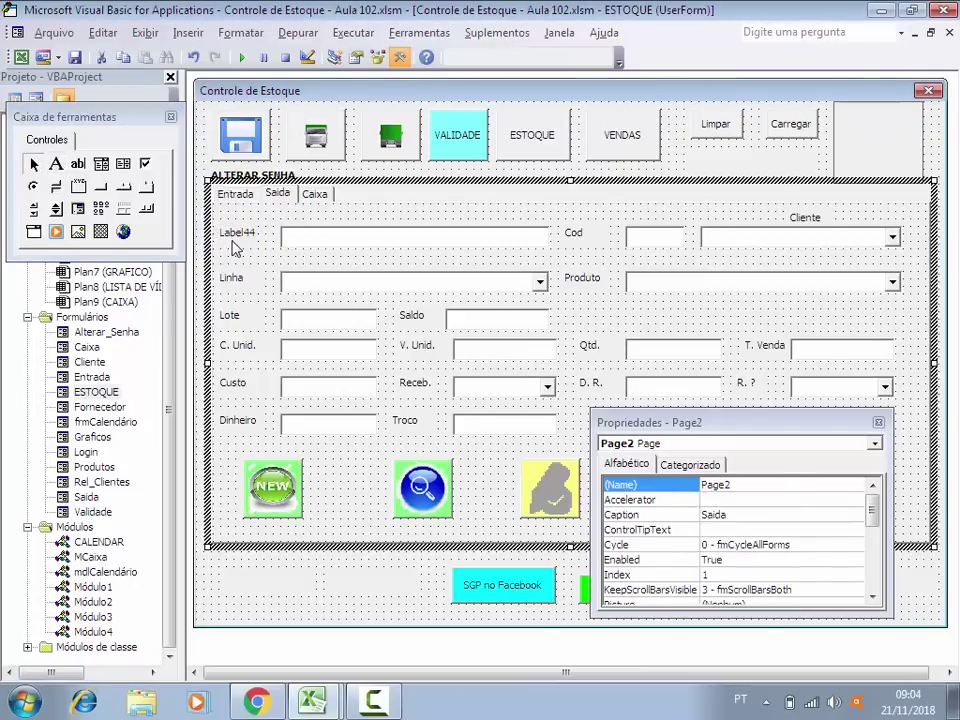
click(237, 247)
click(257, 262)
- Set Label44's Caption to 'Código de Barras' and close the Properties window
click(238, 245)
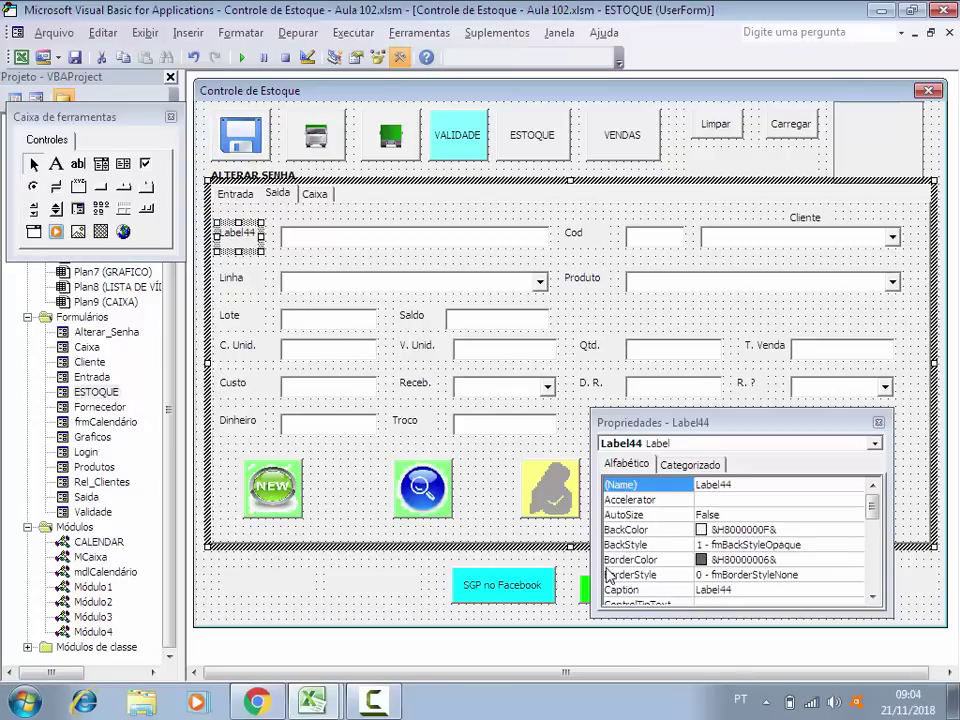
click(628, 589)
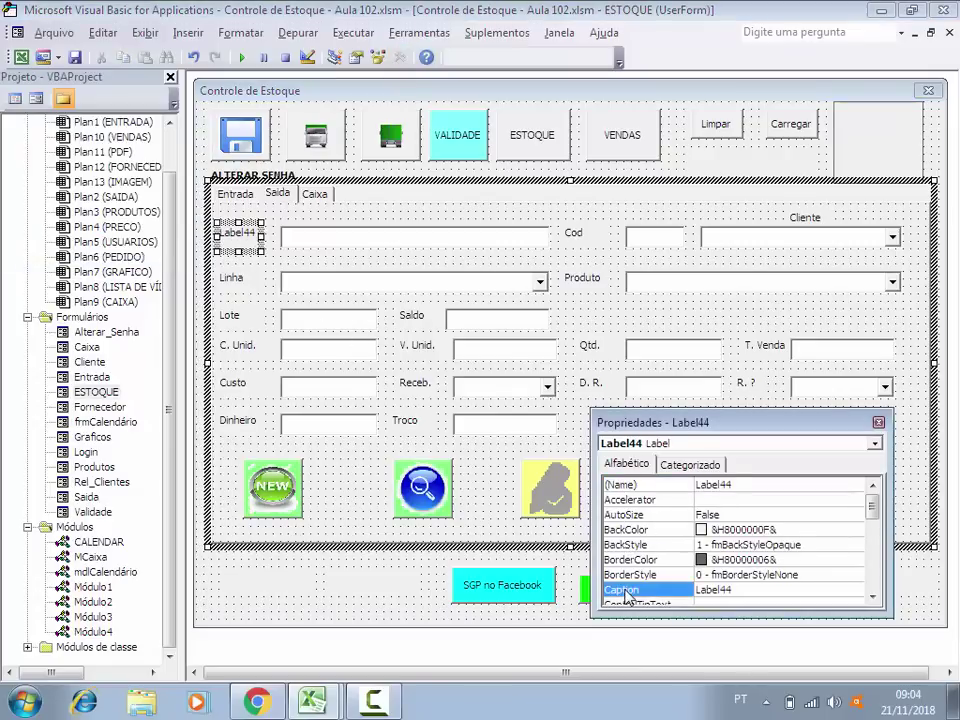
scroll(683, 578, down, 1)
double_click(716, 544)
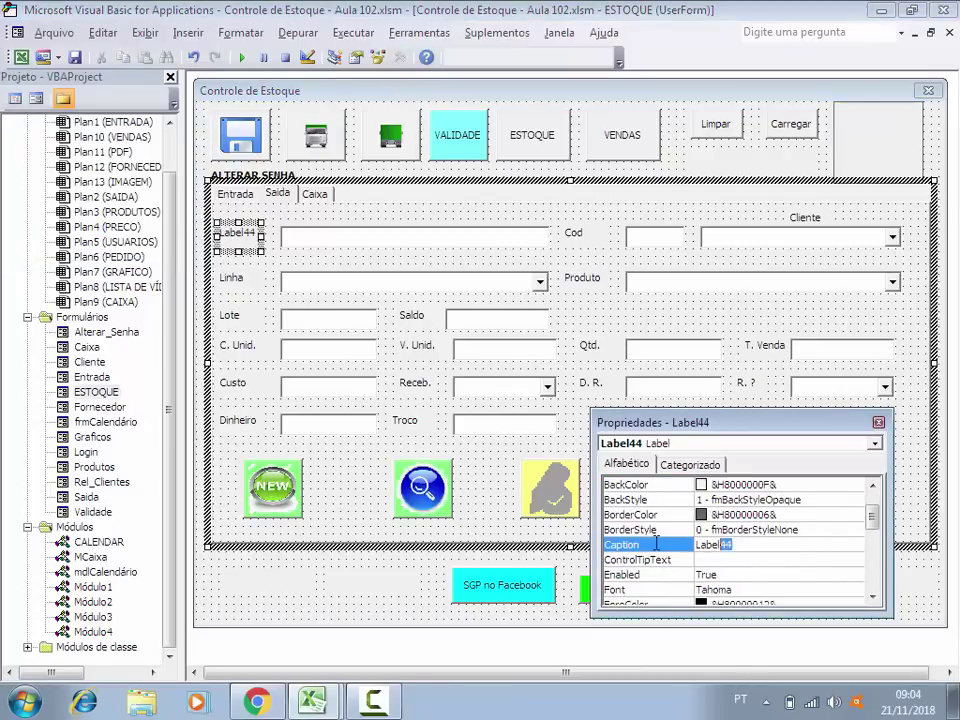
text(Código de Barras)
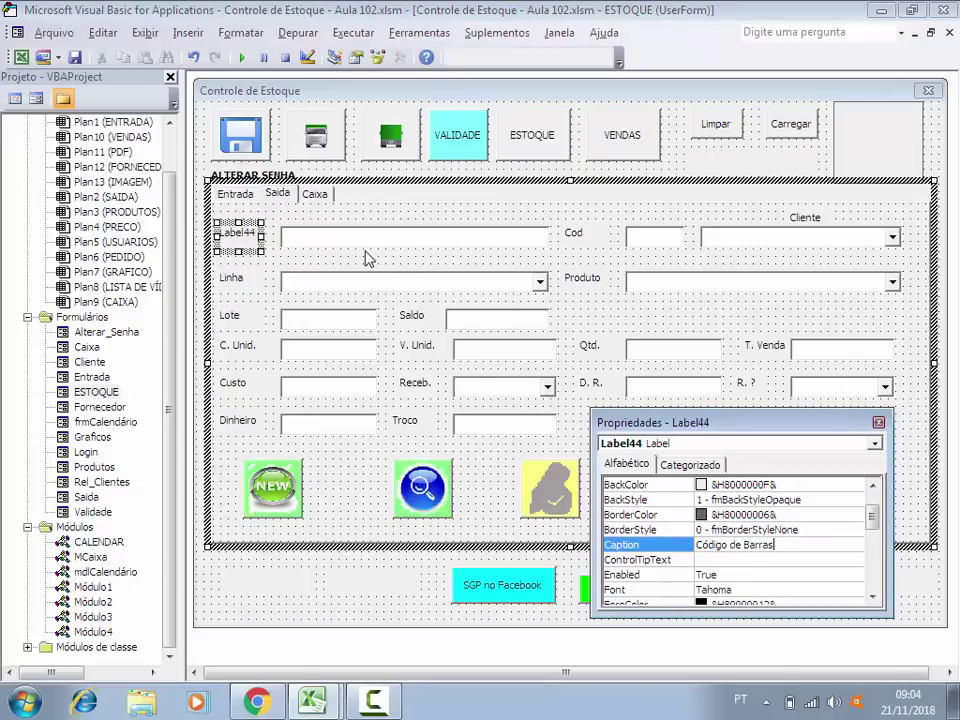
click(369, 265)
click(878, 422)
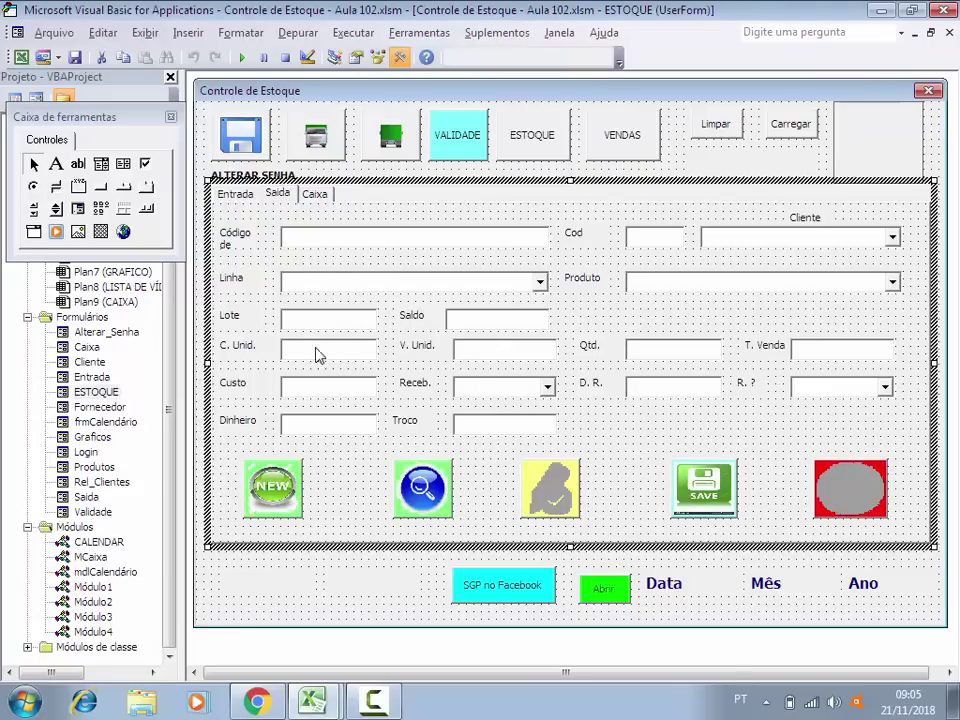
- Move C. Unid./V. Unid. up beside Saldo and Qtd./T. Venda under Lote, aligning the Qtd. label
click(258, 352)
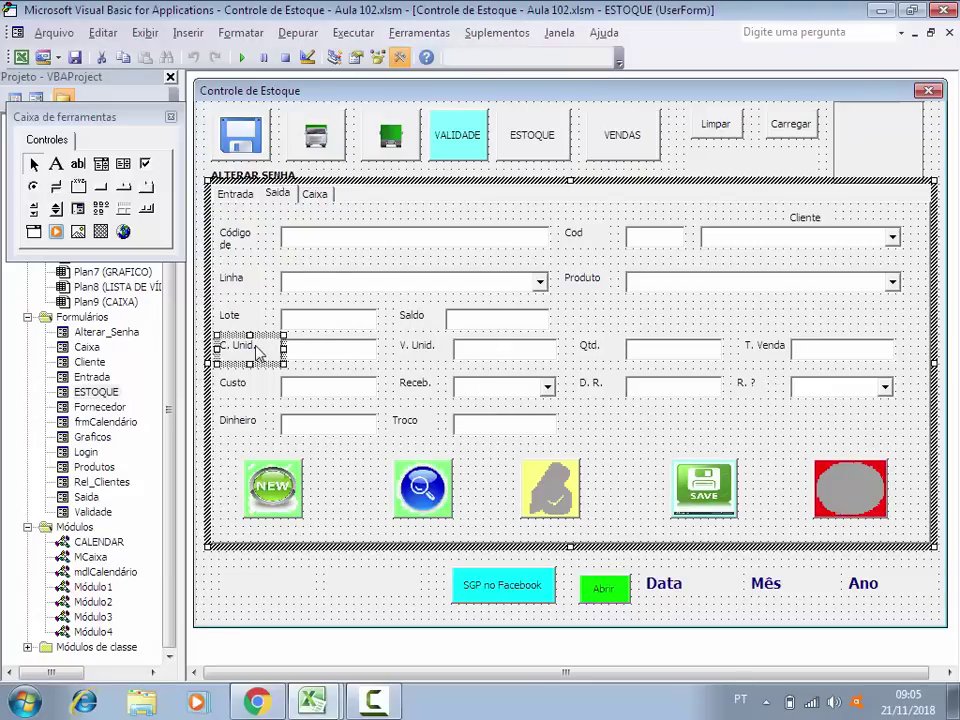
ctrl+click(470, 352)
mouse_move(478, 354)
mouse_down()
mouse_move(822, 325)
mouse_move(820, 316)
mouse_up()
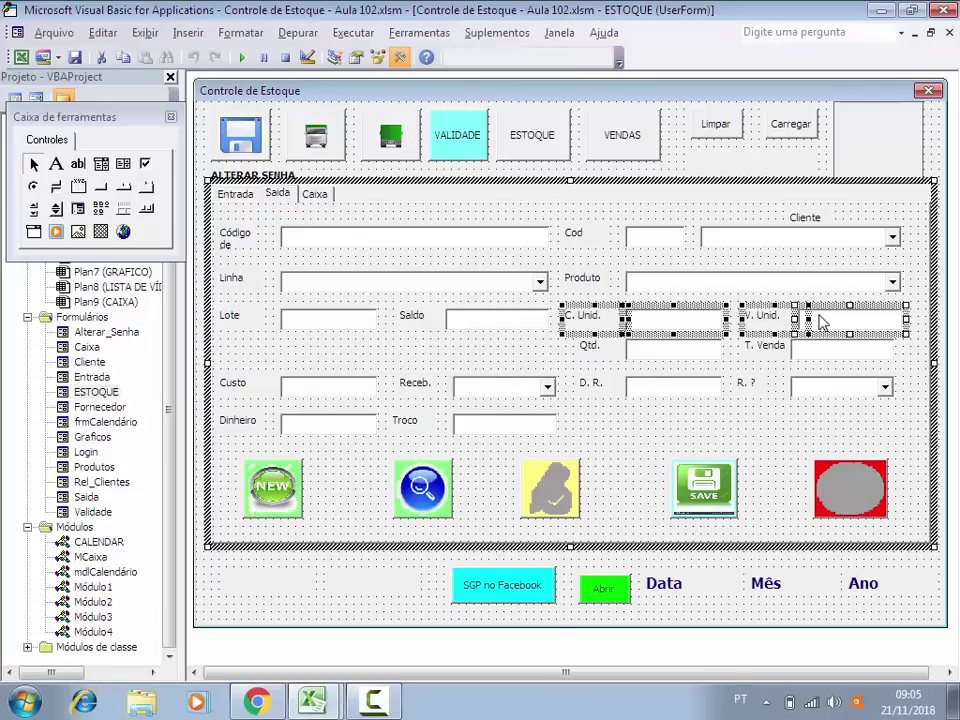
click(643, 438)
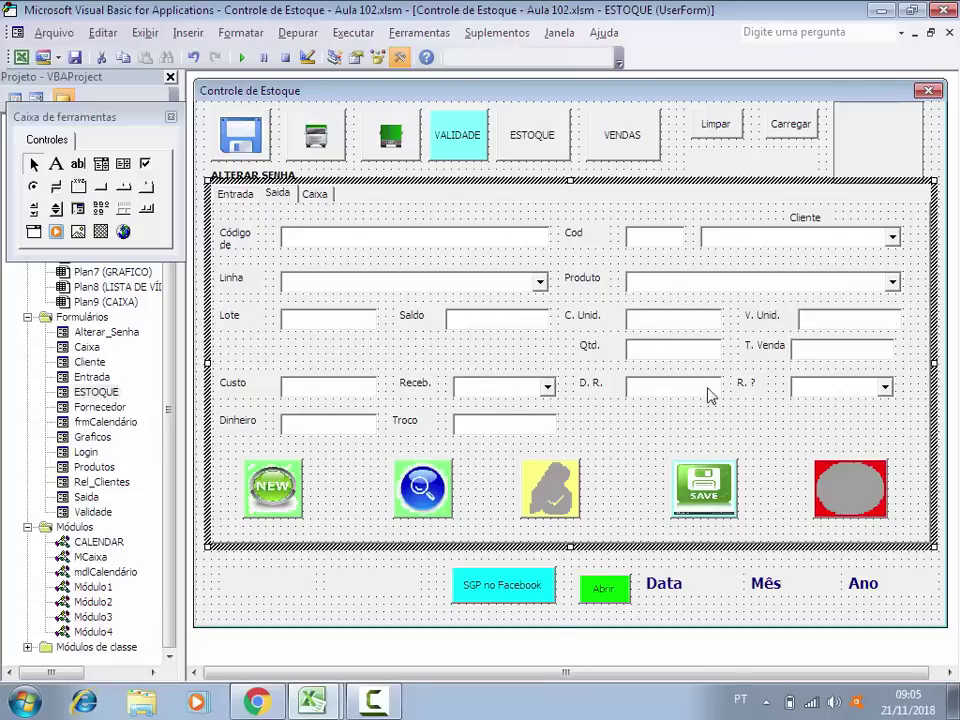
click(598, 342)
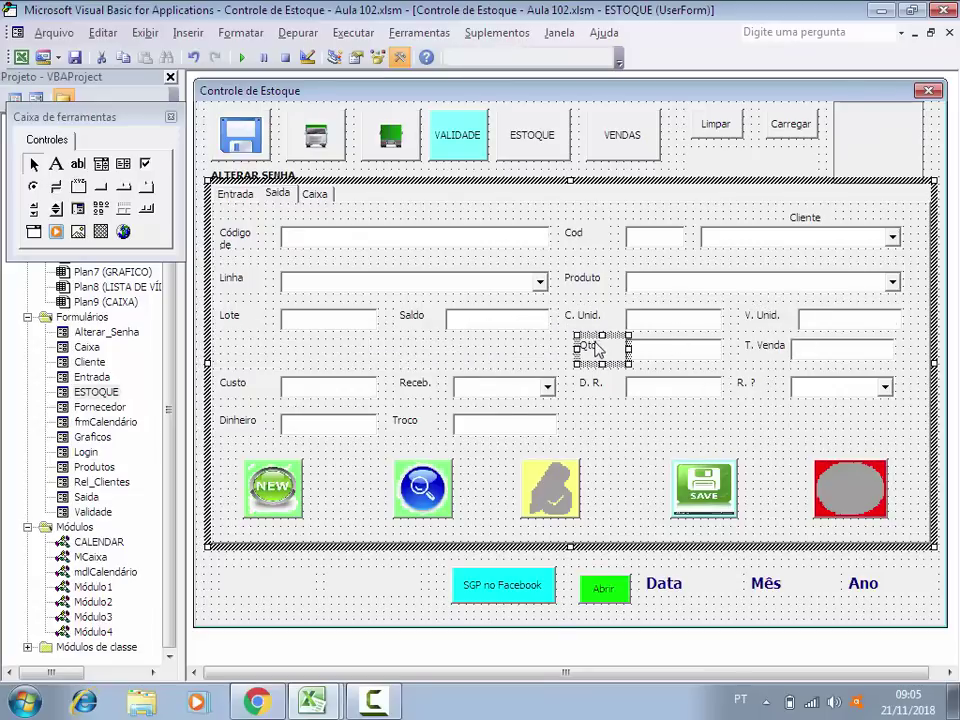
ctrl+click(818, 360)
mouse_move(812, 358)
mouse_down()
mouse_move(440, 358)
mouse_move(471, 358)
mouse_up()
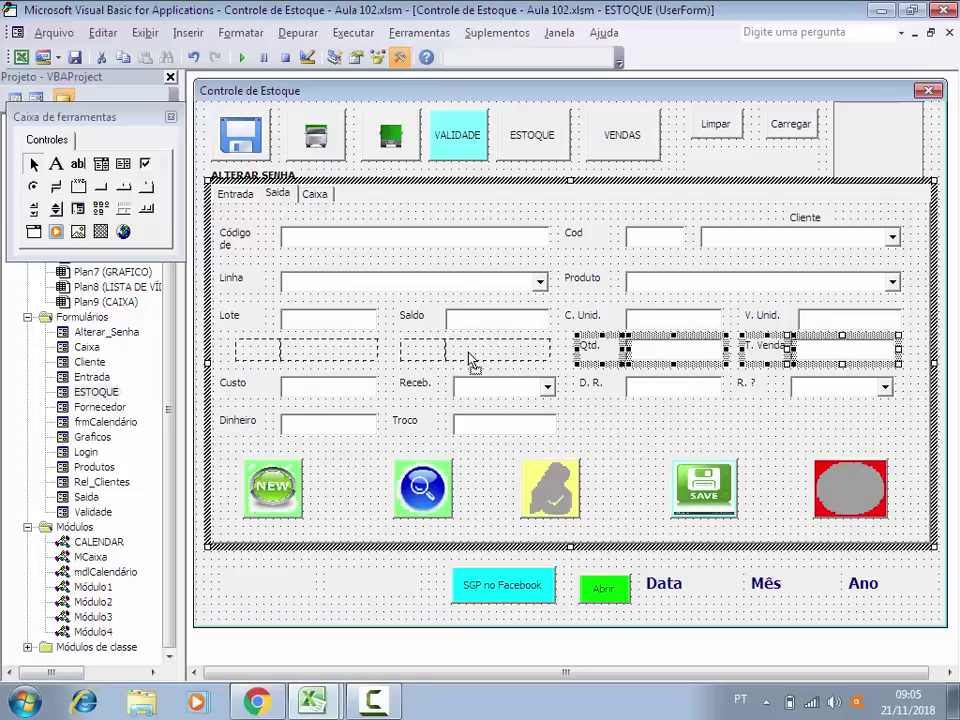
drag(471, 360, 471, 360)
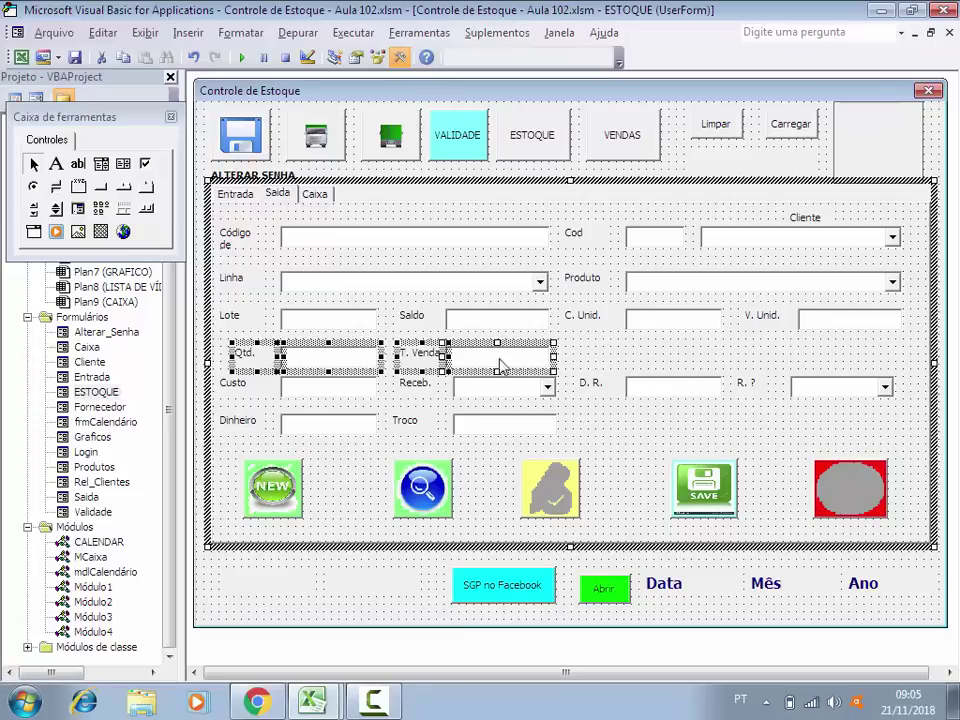
click(575, 372)
drag(242, 357, 228, 357)
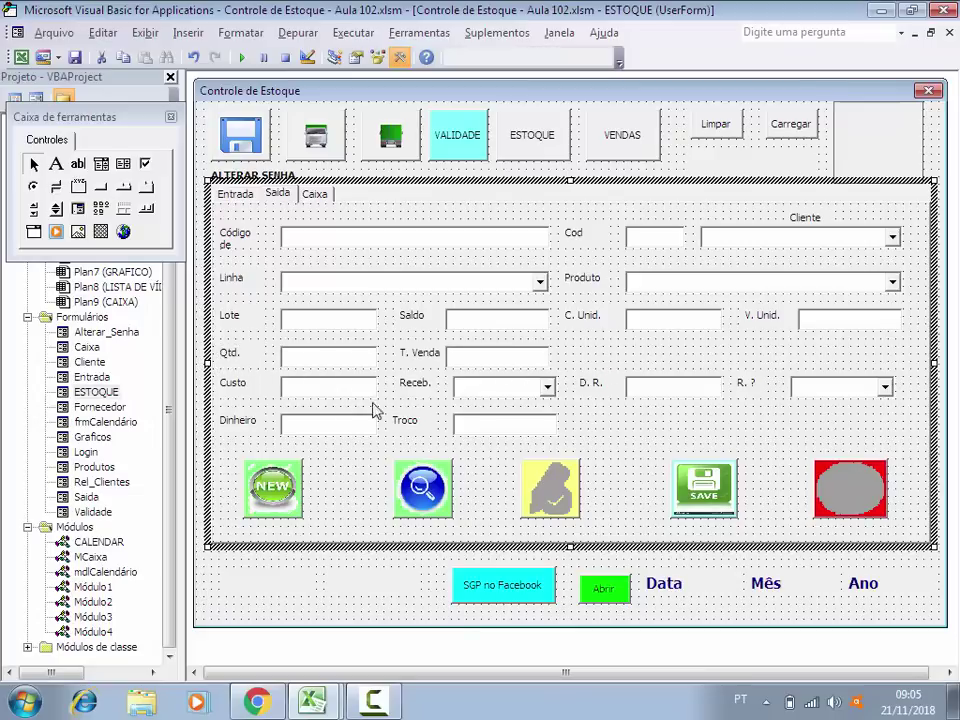
- Move Custo/Receb. beside T. Venda, align D. R., and put Dinheiro/Troco on the D. R. row
click(246, 393)
drag(397, 401, 833, 368)
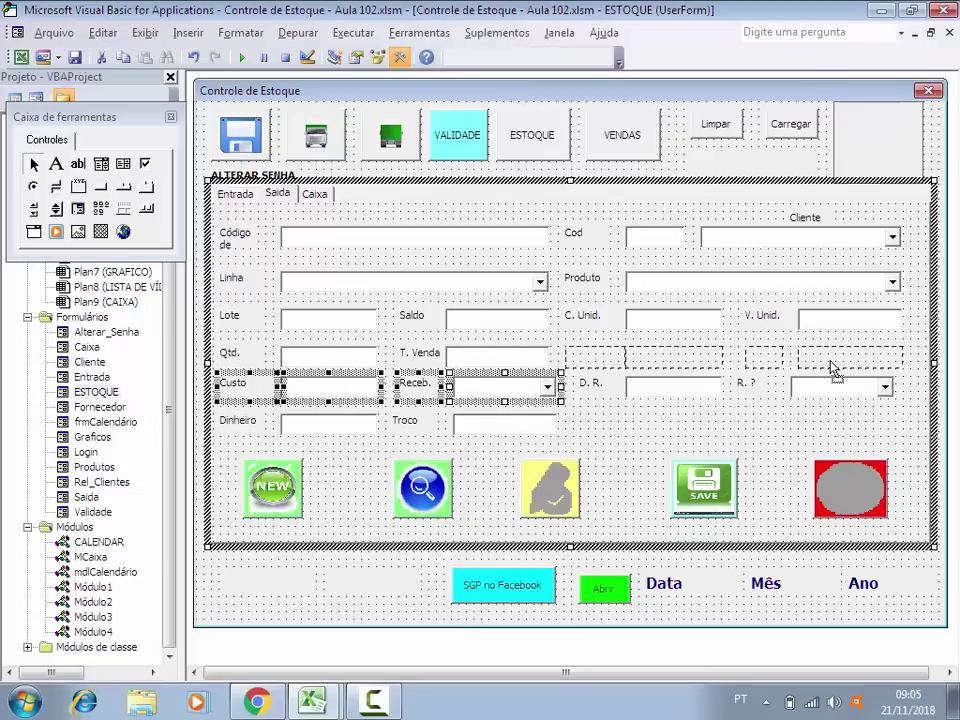
drag(833, 368, 833, 368)
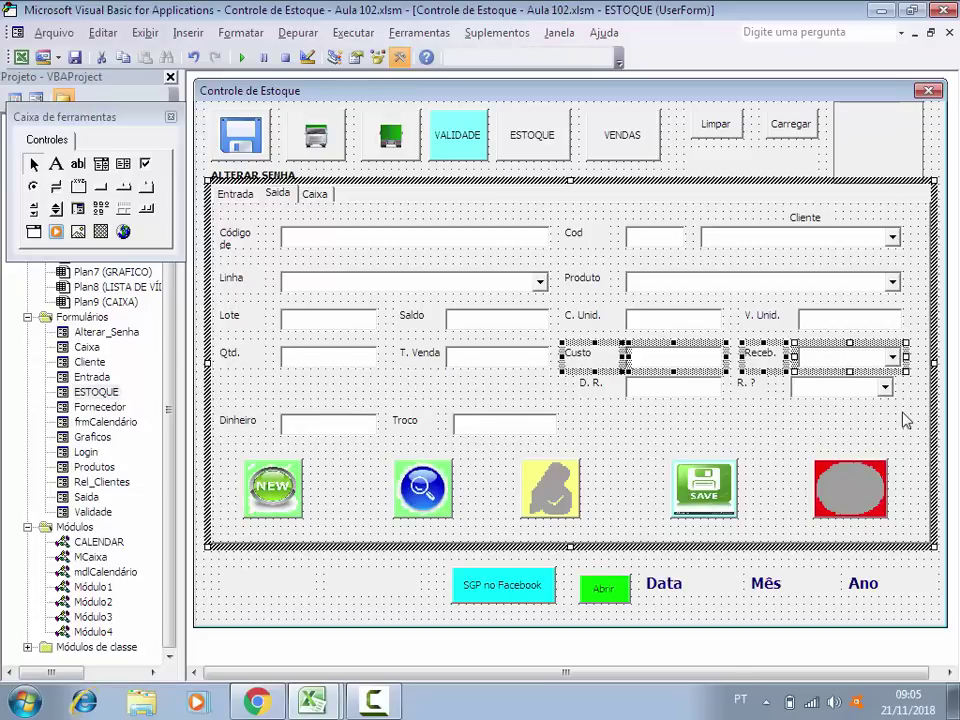
click(813, 423)
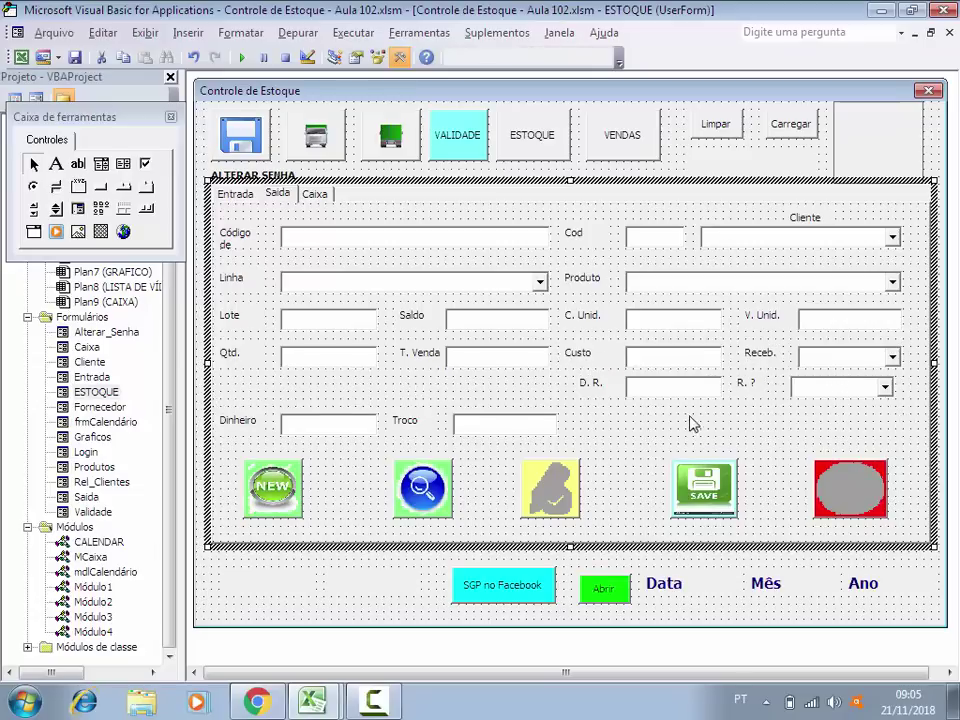
mouse_move(574, 368)
mouse_down()
mouse_move(830, 395)
mouse_move(502, 396)
mouse_up()
click(620, 418)
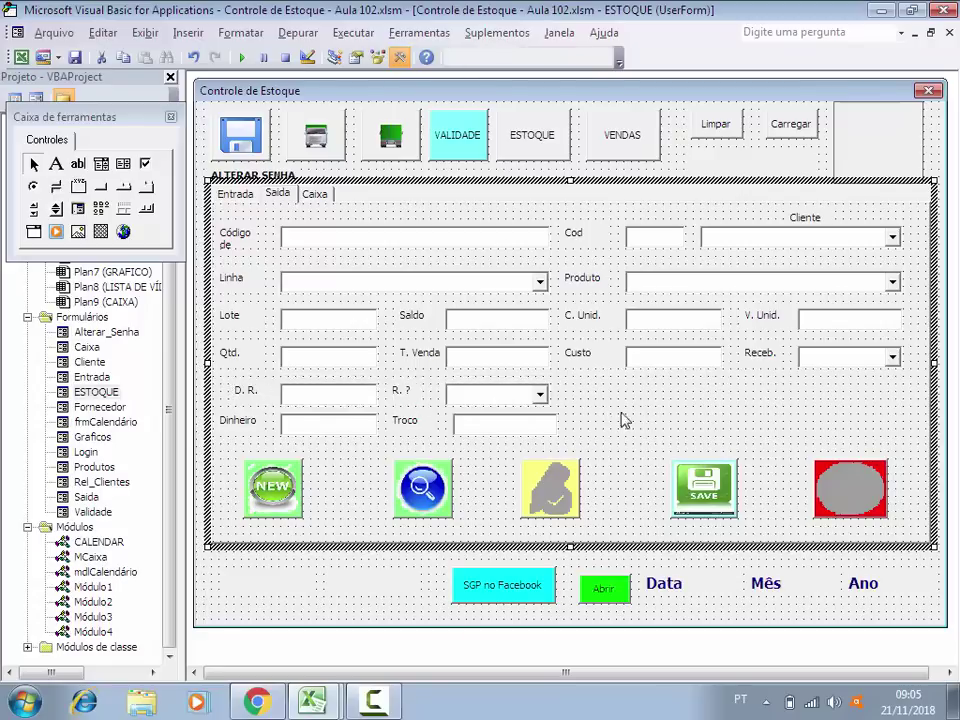
drag(258, 400, 243, 400)
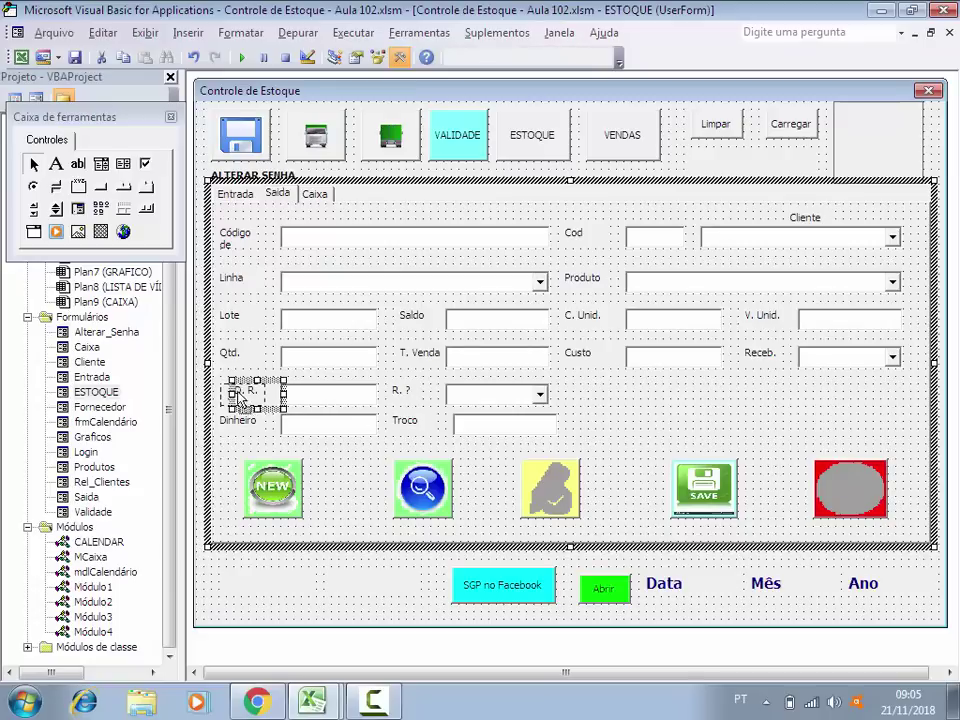
click(250, 424)
shift+click(487, 438)
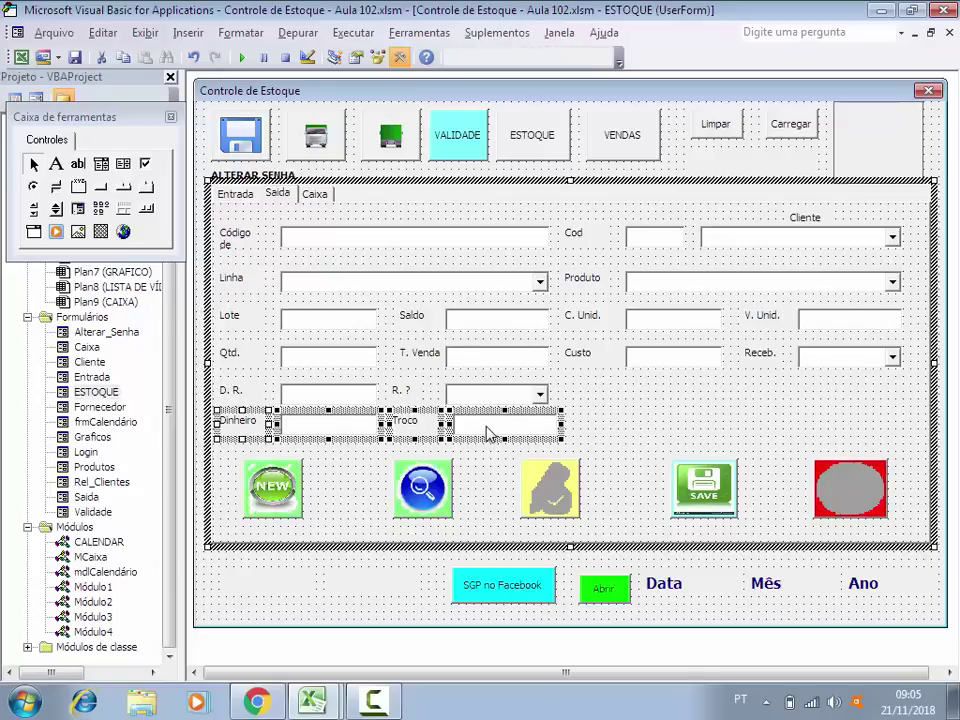
drag(489, 433, 838, 410)
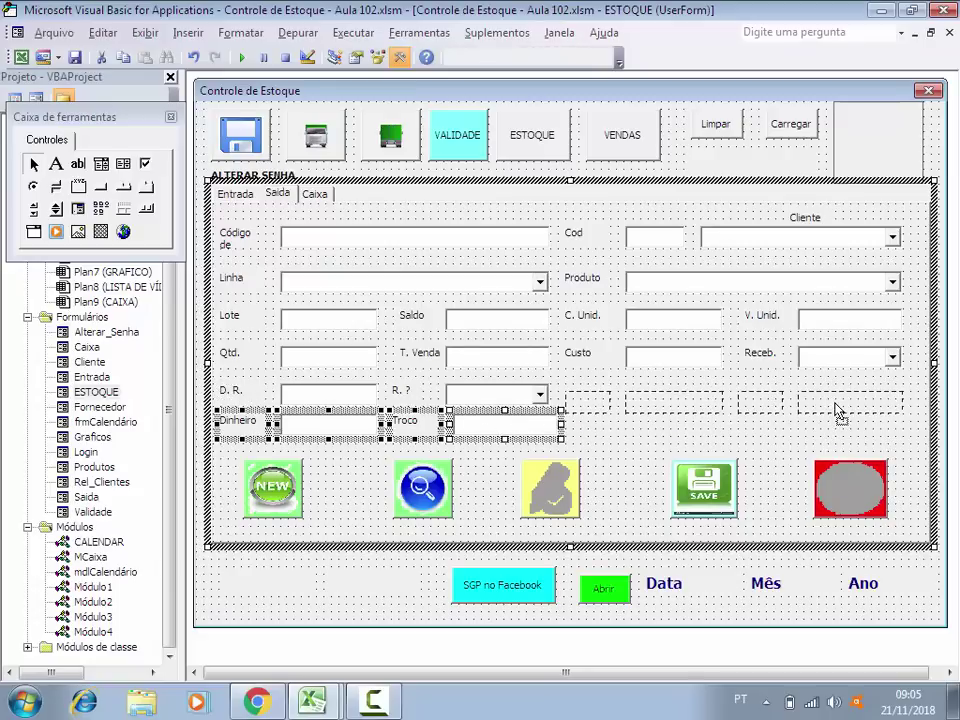
drag(838, 410, 835, 407)
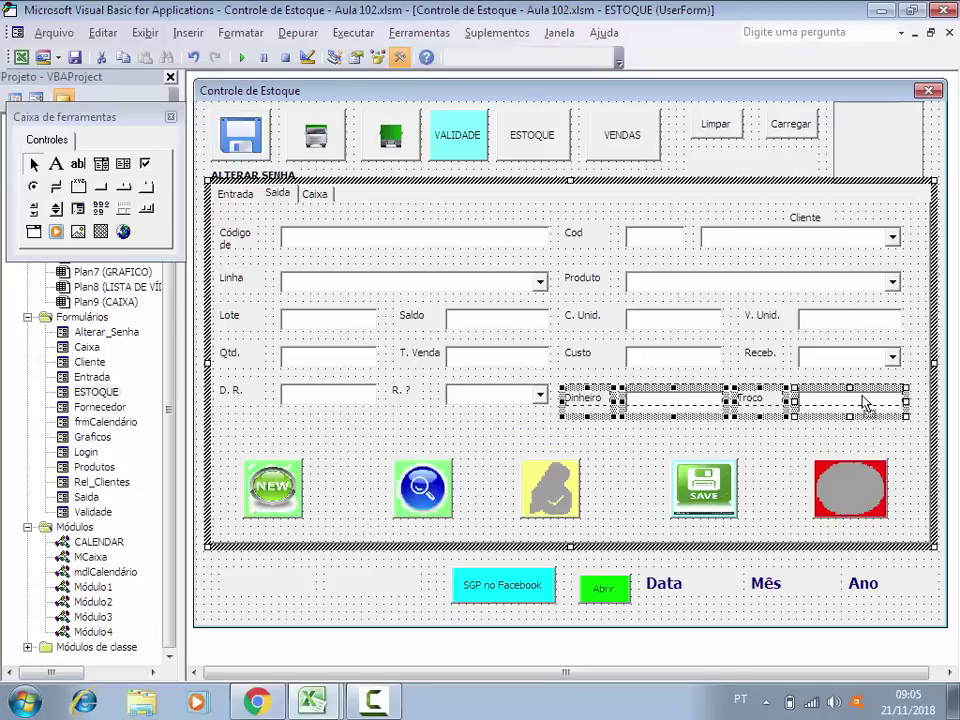
click(657, 437)
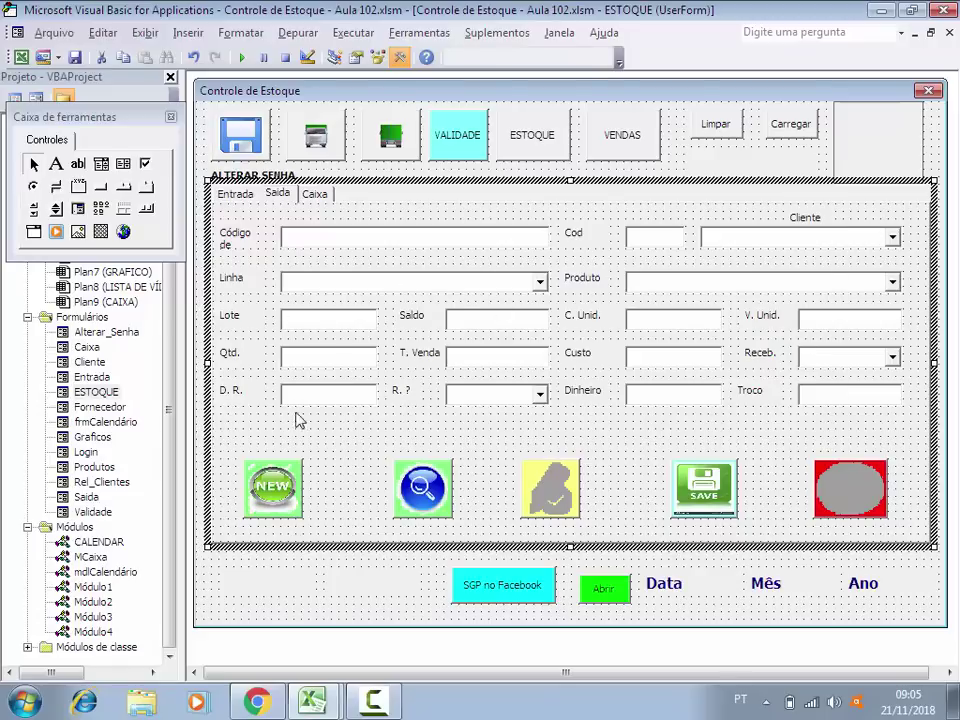
click(258, 238)
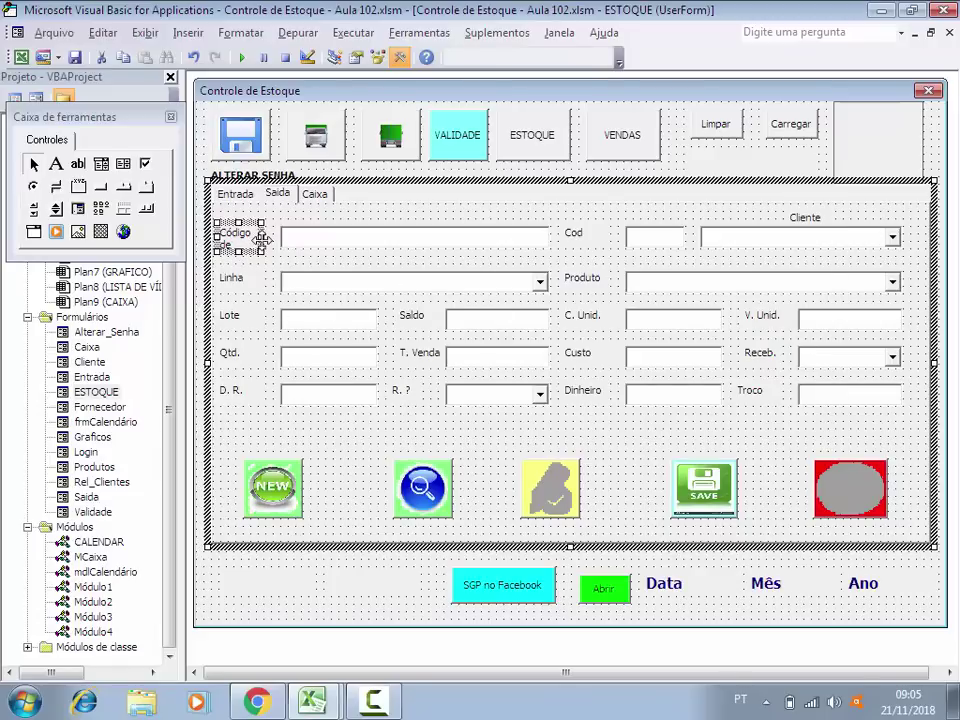
- Widen the barcode label and shorten its caption to 'Código Barras'
drag(261, 238, 268, 238)
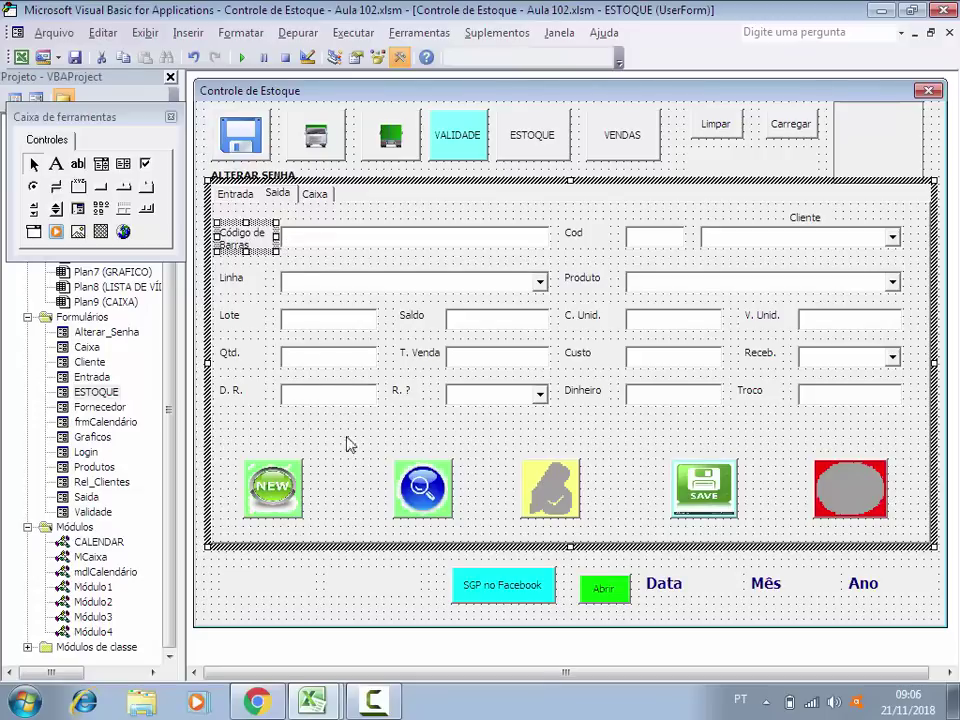
click(350, 457)
click(246, 244)
right_click(246, 243)
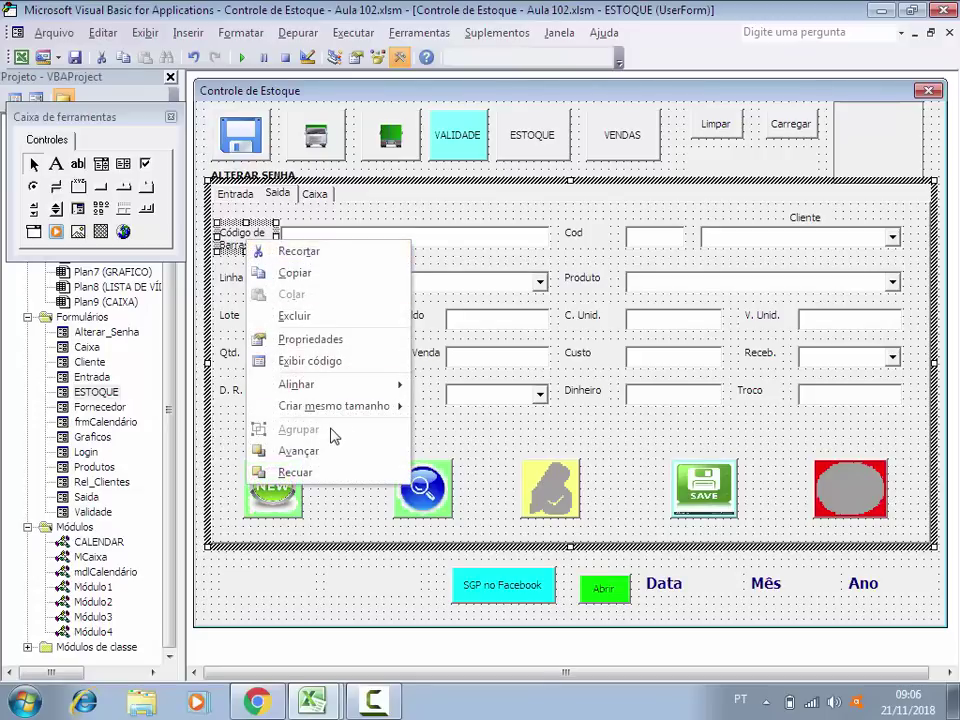
click(337, 341)
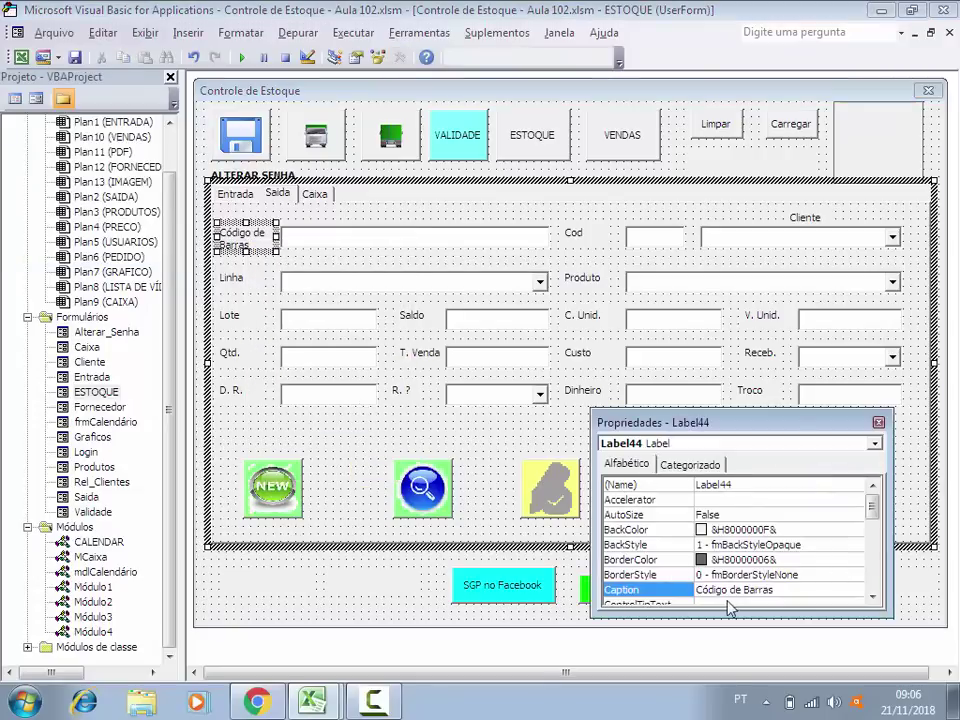
key(BackSpace)
key(BackSpace)
key(BackSpace)
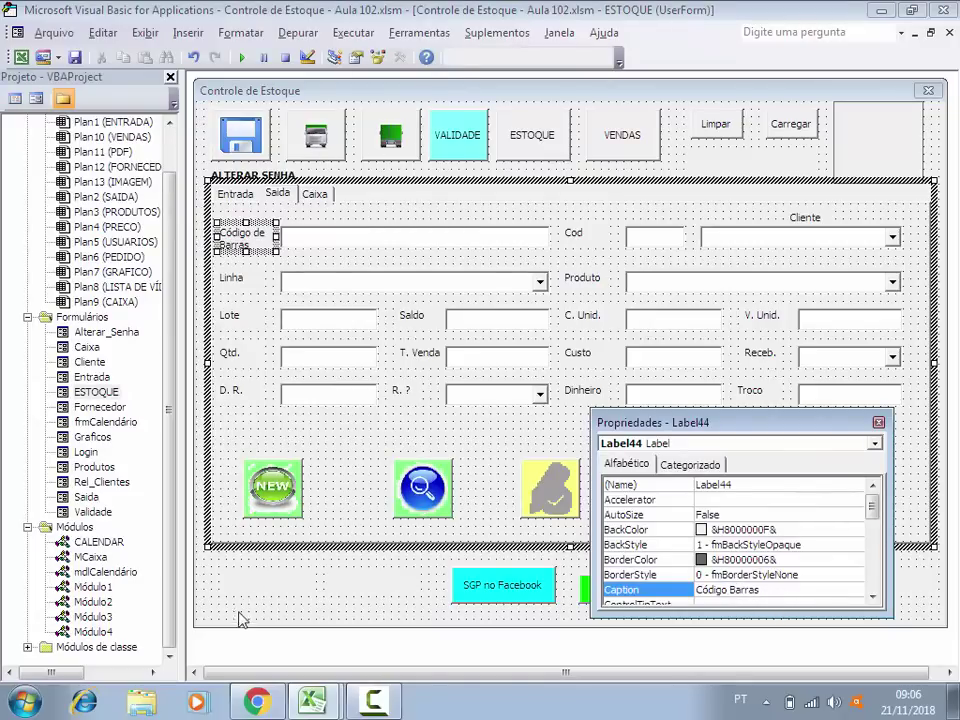
click(240, 618)
- Widen the label slightly and abbreviate its caption to 'Cód. Barras', then select the ESTOQUE form
click(255, 240)
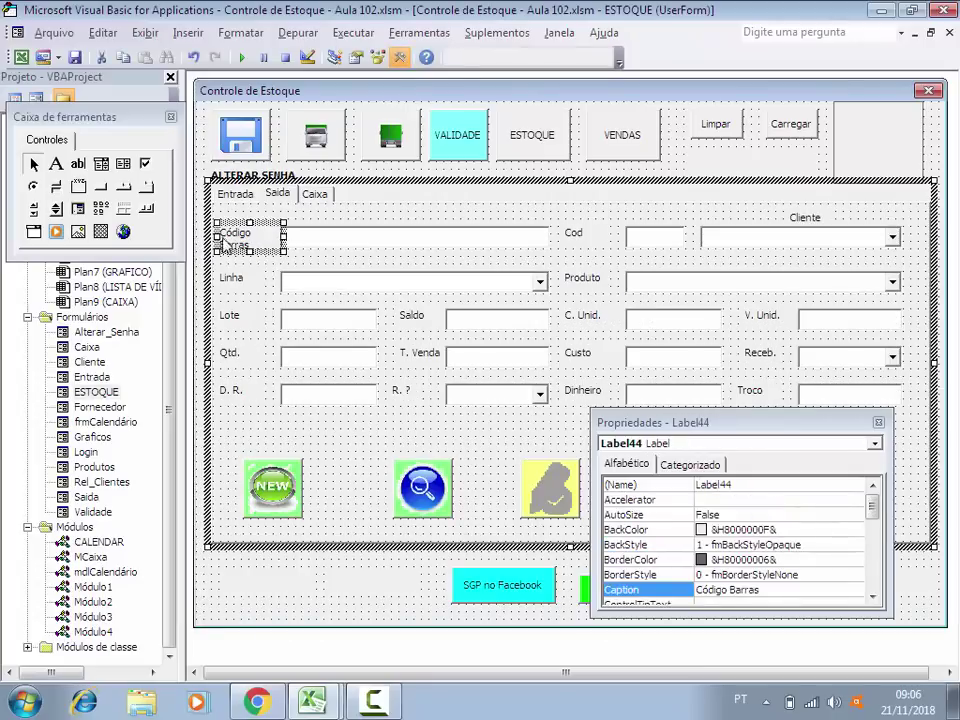
drag(280, 236, 287, 236)
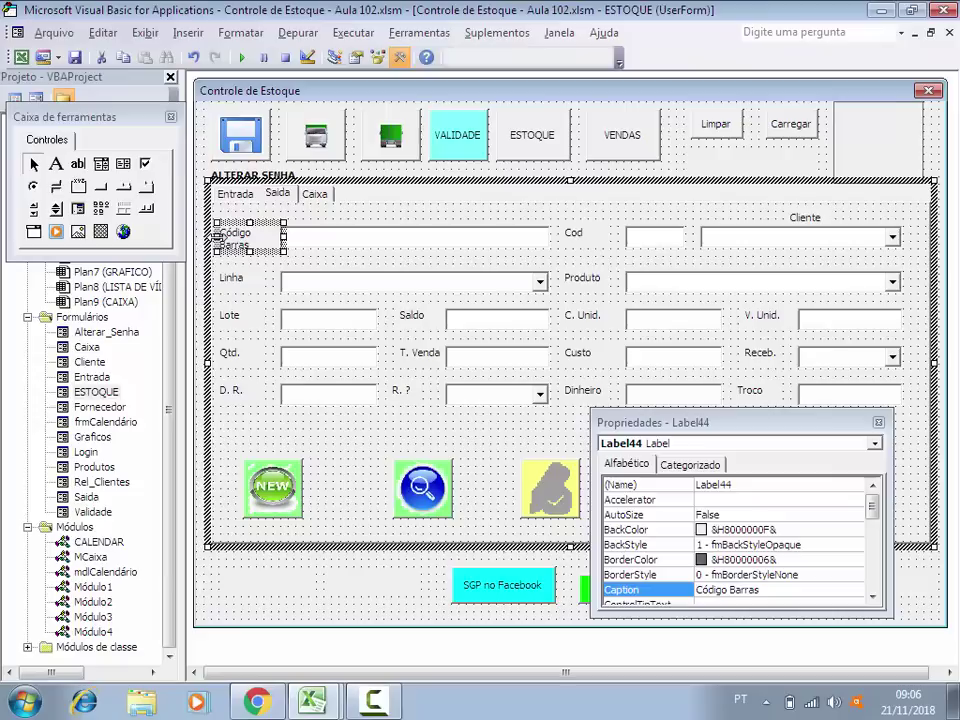
click(735, 589)
key(BackSpace)
key(BackSpace)
key(BackSpace)
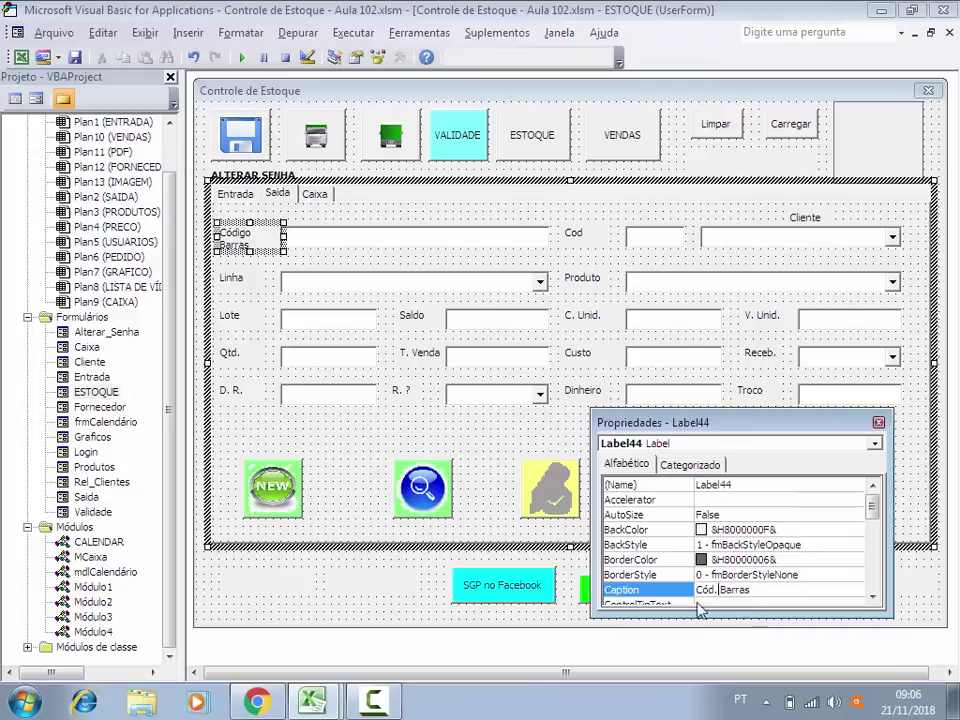
text(.)
click(377, 637)
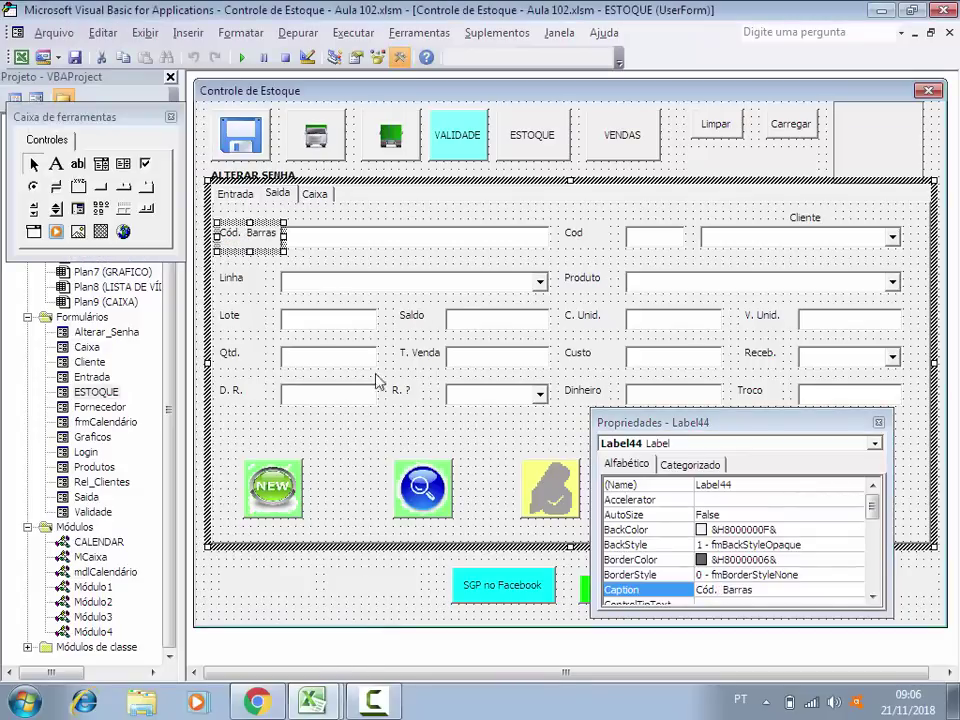
click(424, 604)
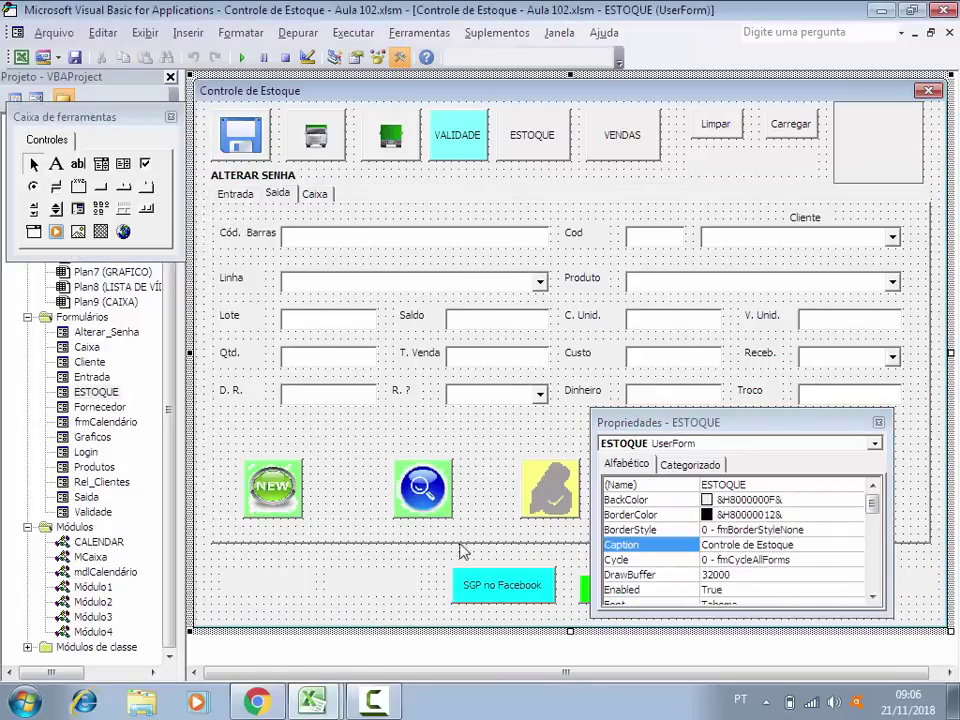
- Run the ESTOQUE form and on Saida choose line HIDRATIVIT - L. PROFISSIONAL and product NOVO PRODUTO
click(240, 60)
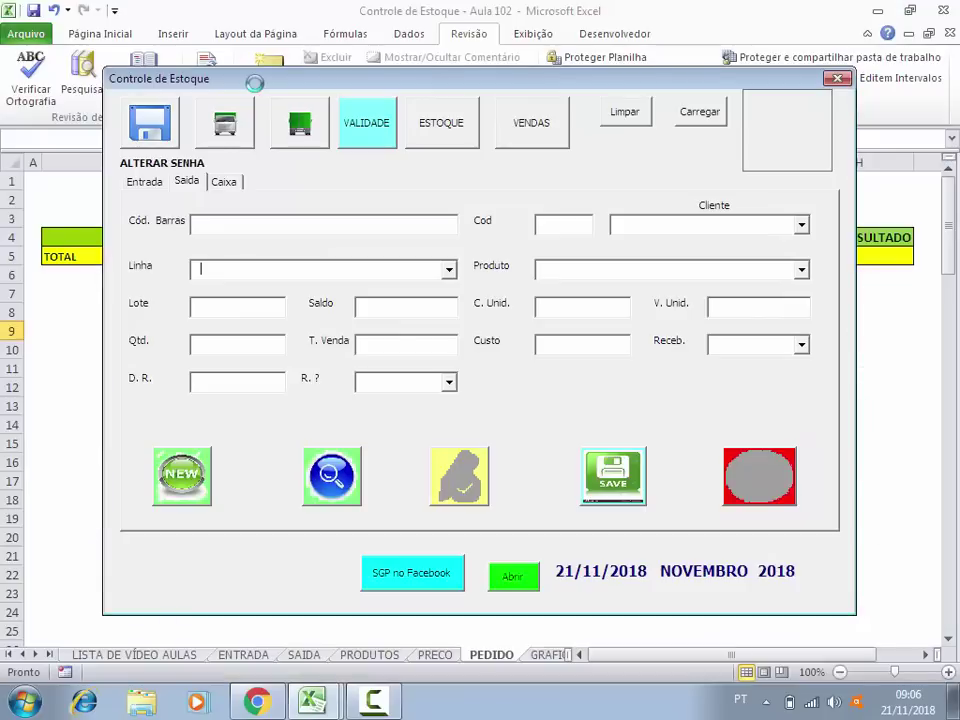
click(145, 184)
click(190, 182)
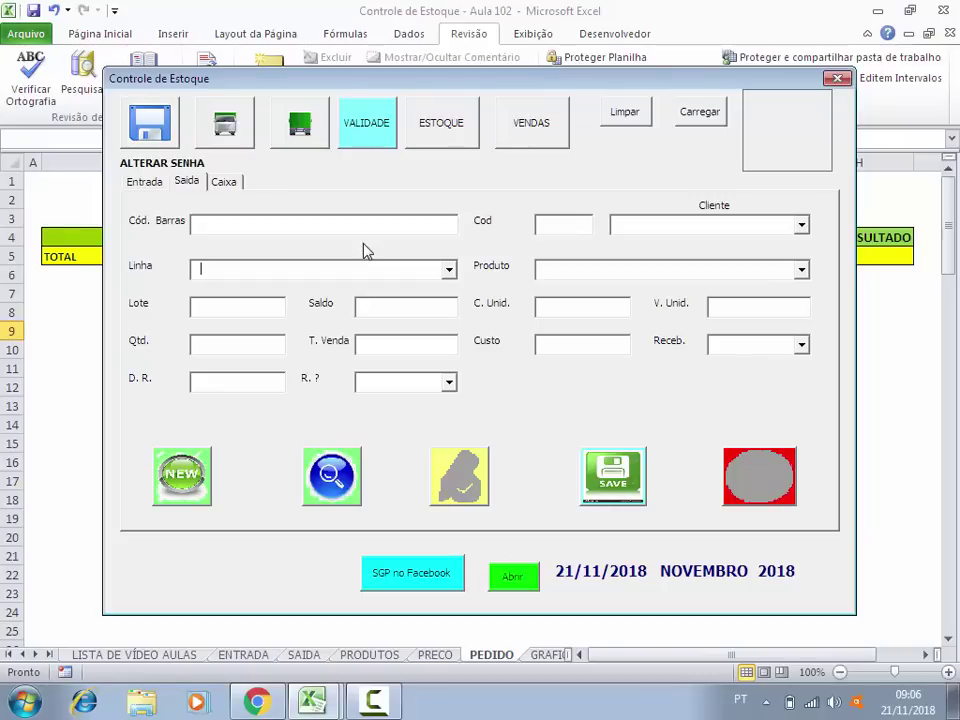
click(449, 270)
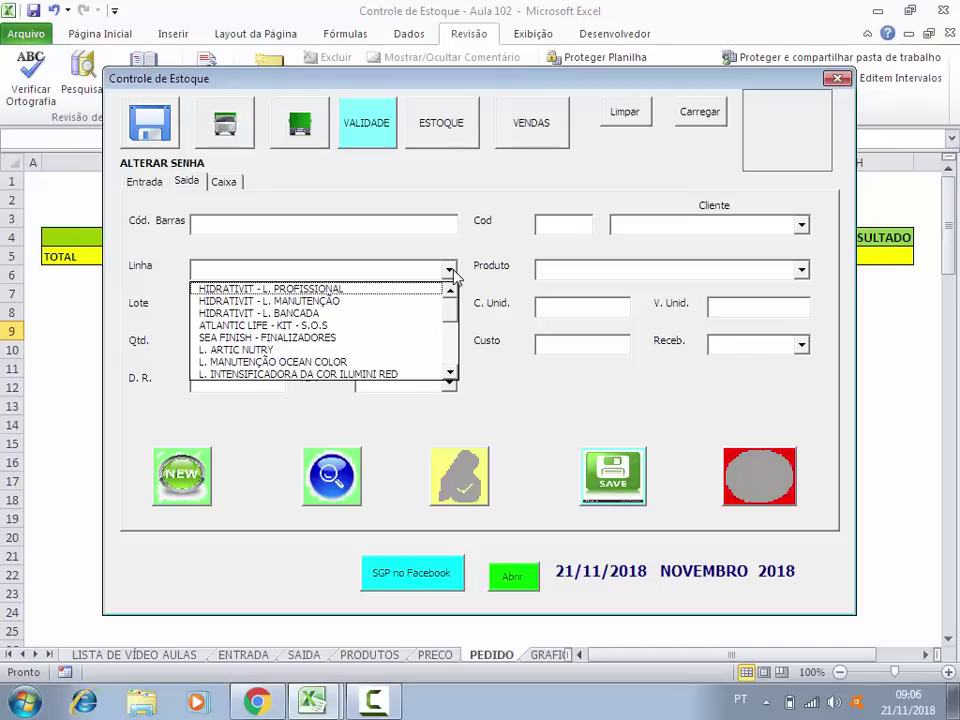
click(347, 290)
click(801, 269)
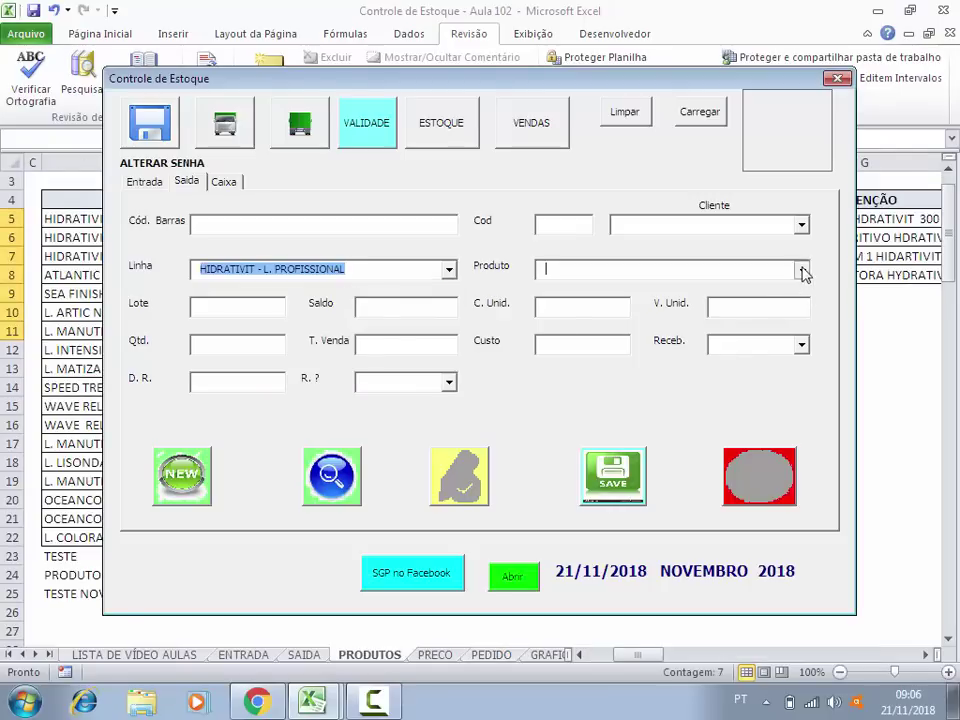
click(595, 362)
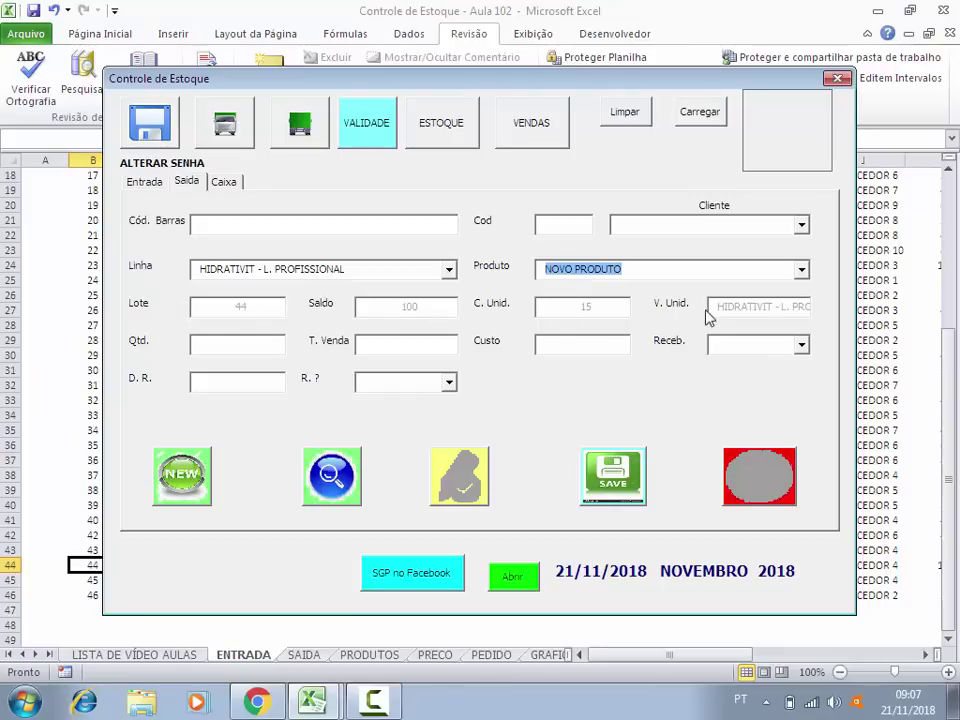
click(246, 349)
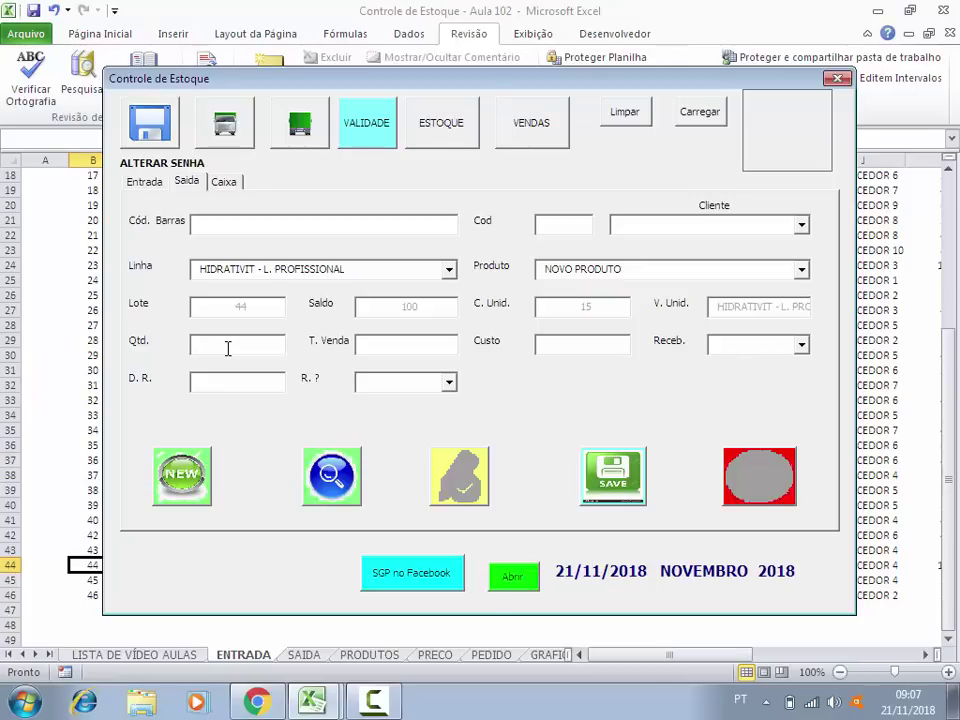
- Unlock the code with the password, open TBarras AfterUpdate, and add 'On Error GoTo Erro'
click(518, 583)
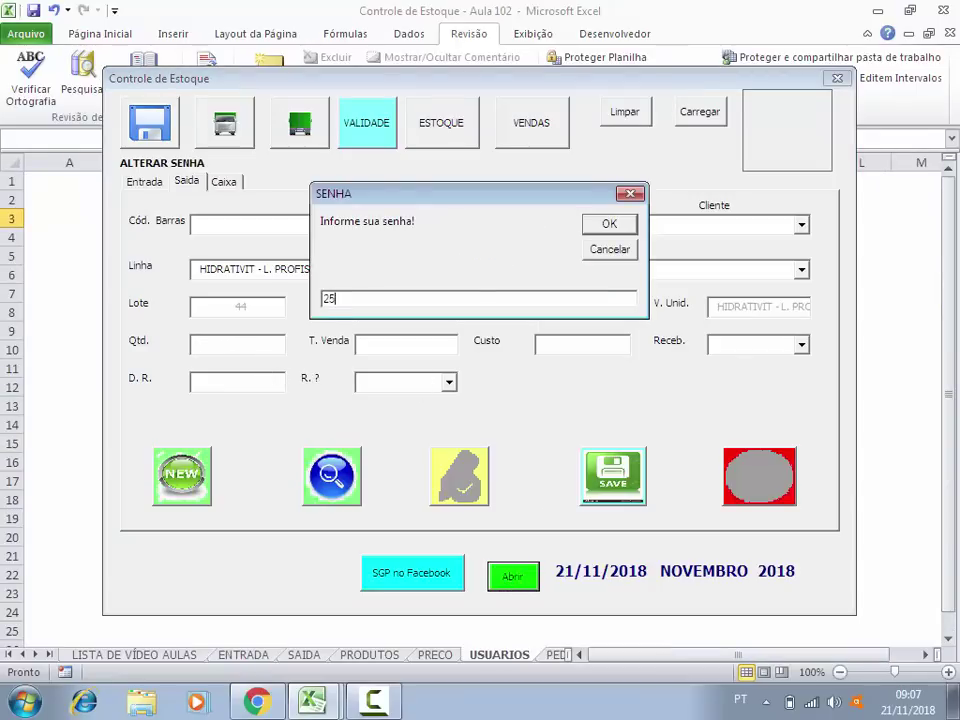
key(Return)
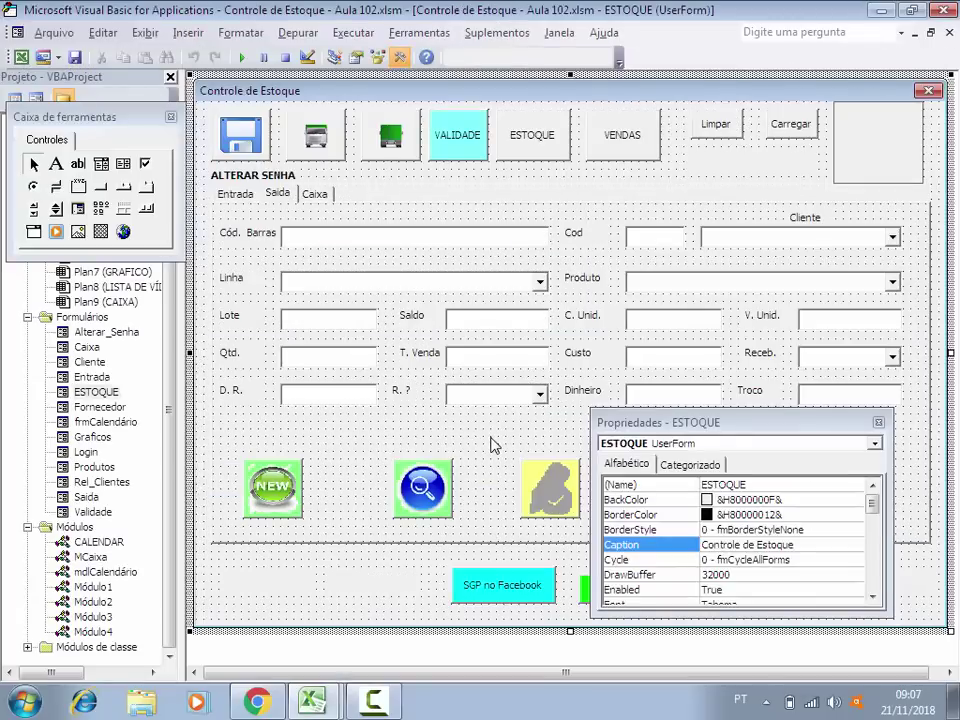
click(238, 191)
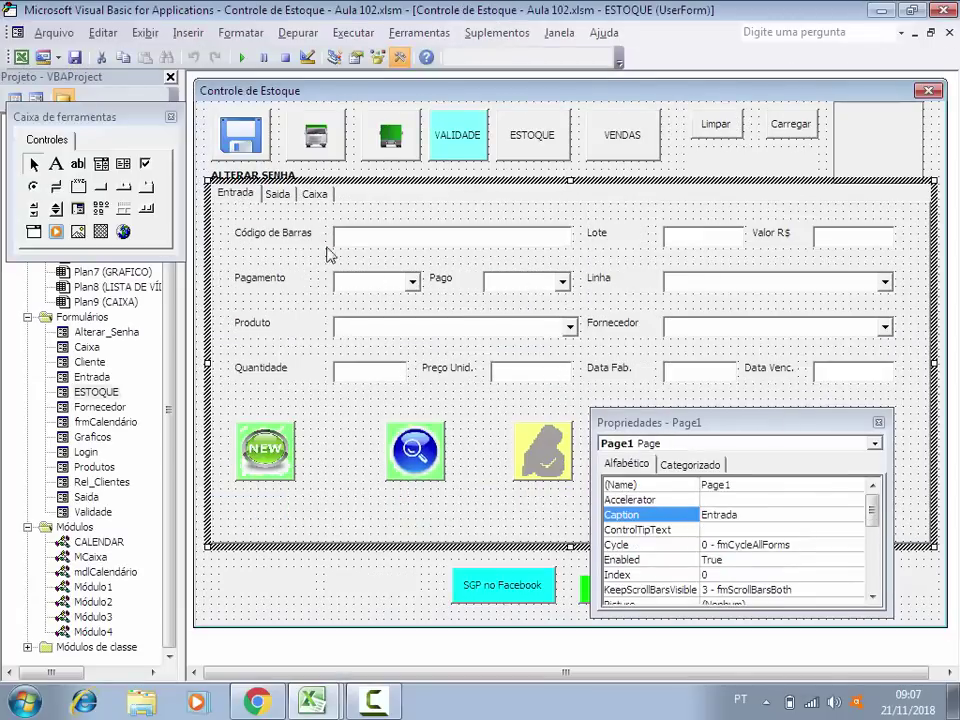
click(237, 193)
double_click(407, 243)
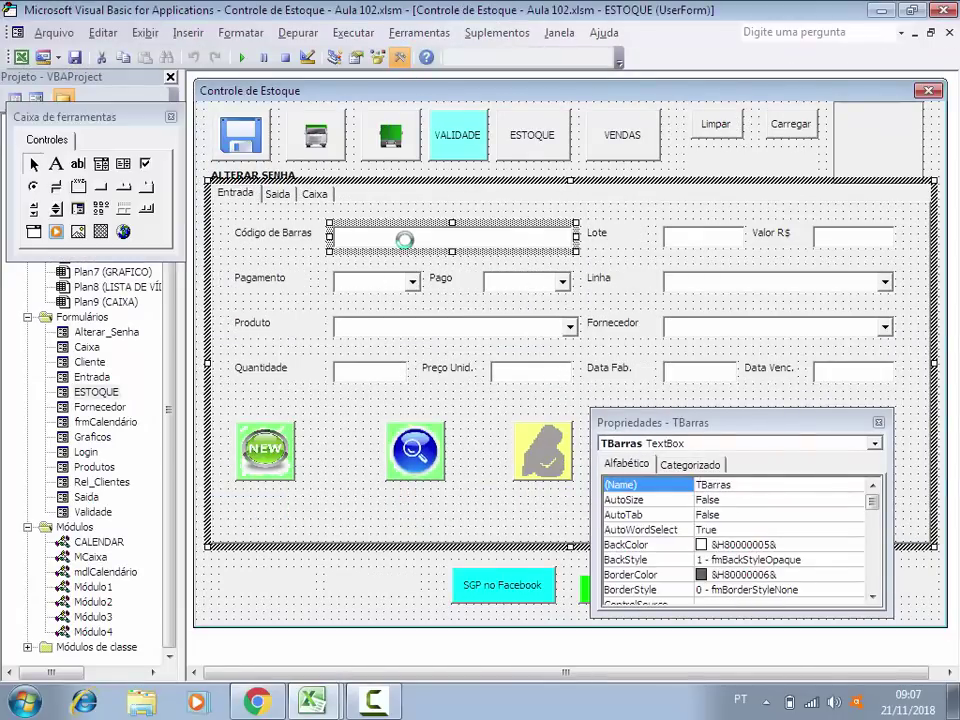
scroll(237, 150, up, 1)
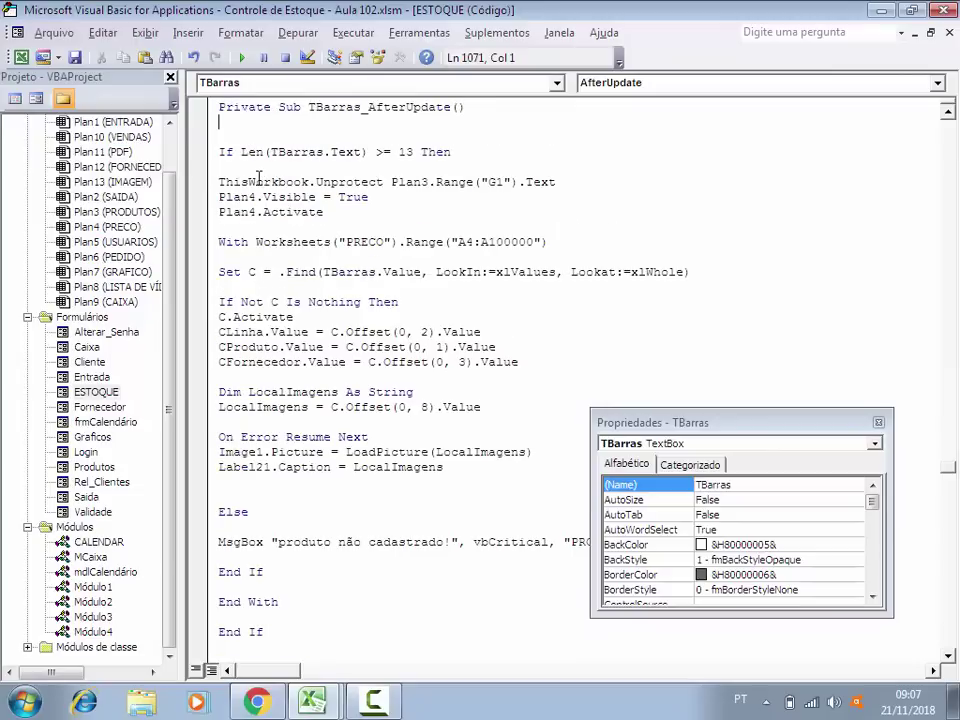
scroll(240, 190, up, 1)
text(on error)
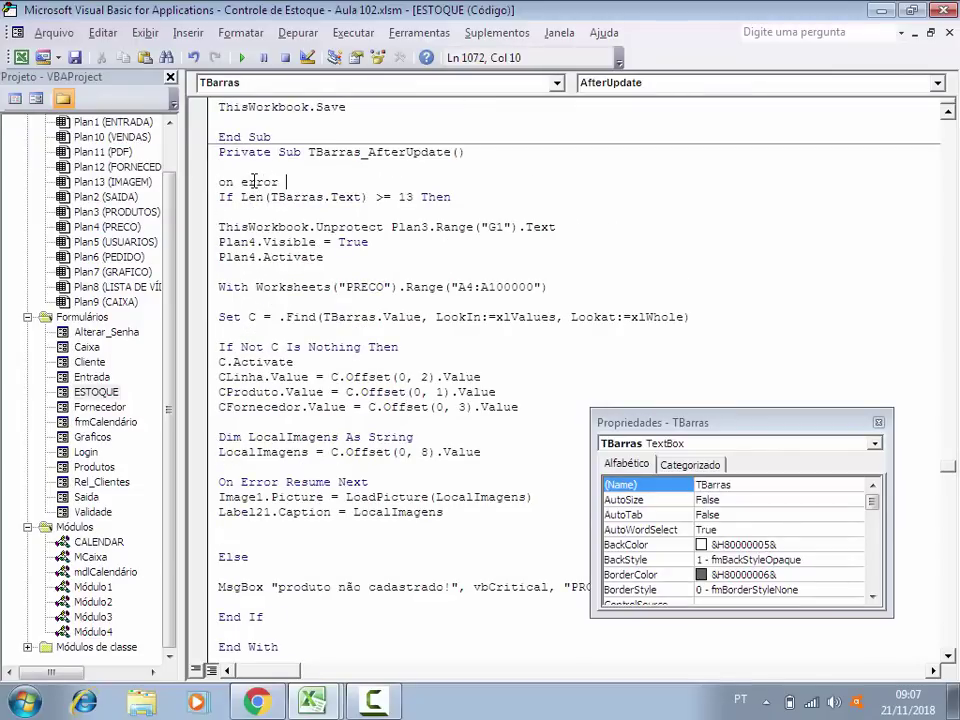
text(go)
text(rr)
text(o)
key(Return)
- Append Exit Sub, an Erro: label and MsgBox "Erro!", vbCritical, "CÓDIGO DE BARRAS"
scroll(254, 181, down, 4)
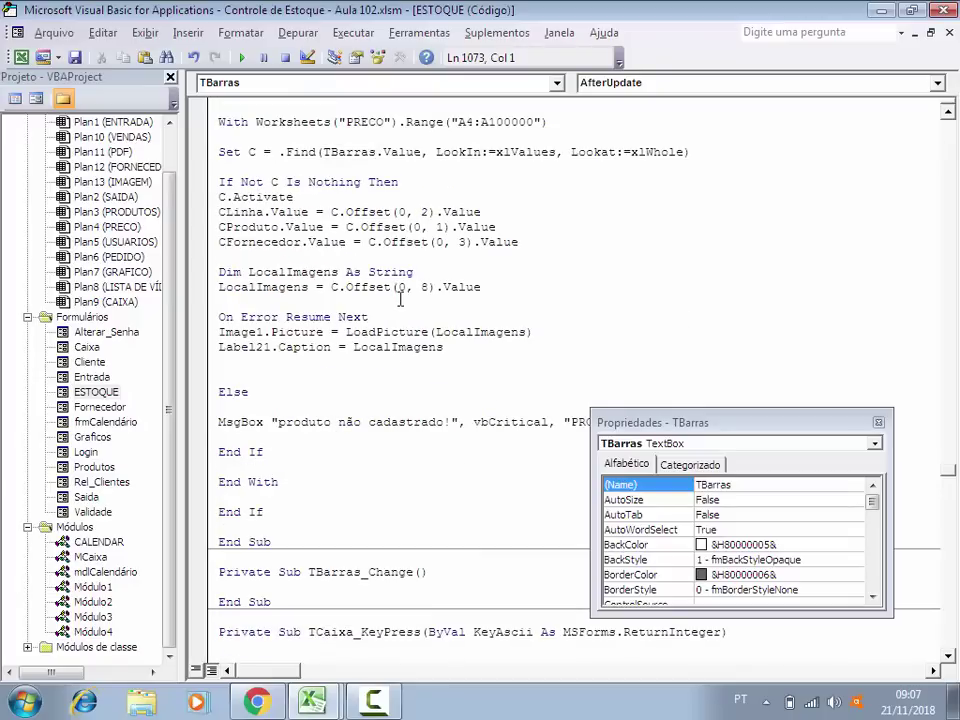
click(237, 527)
key(Return)
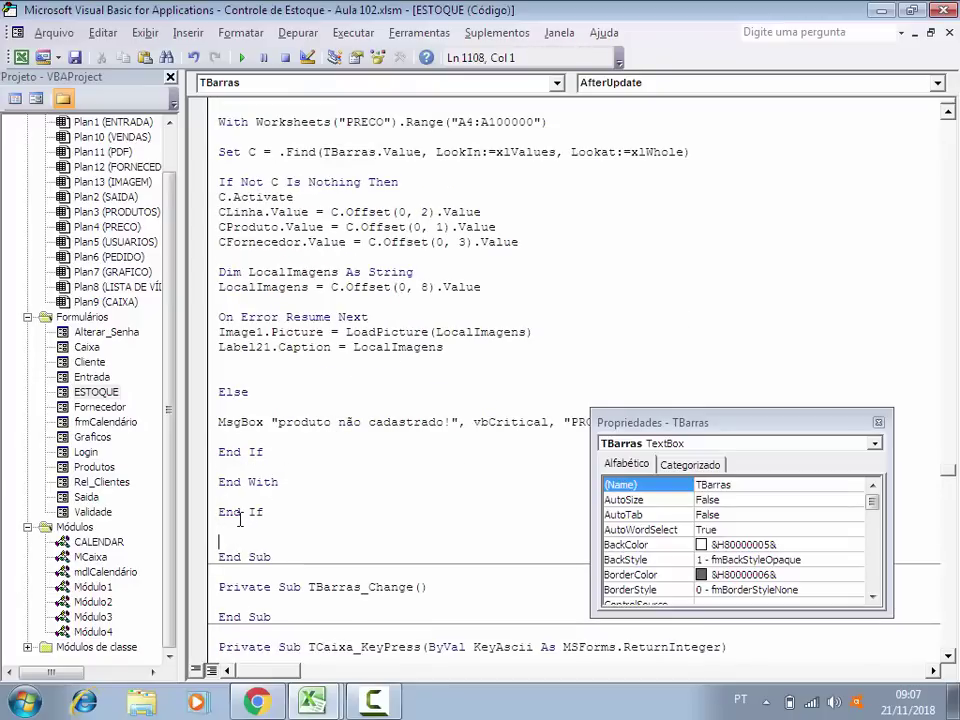
text(Exit sub)
key(Return)
text(Erro:)
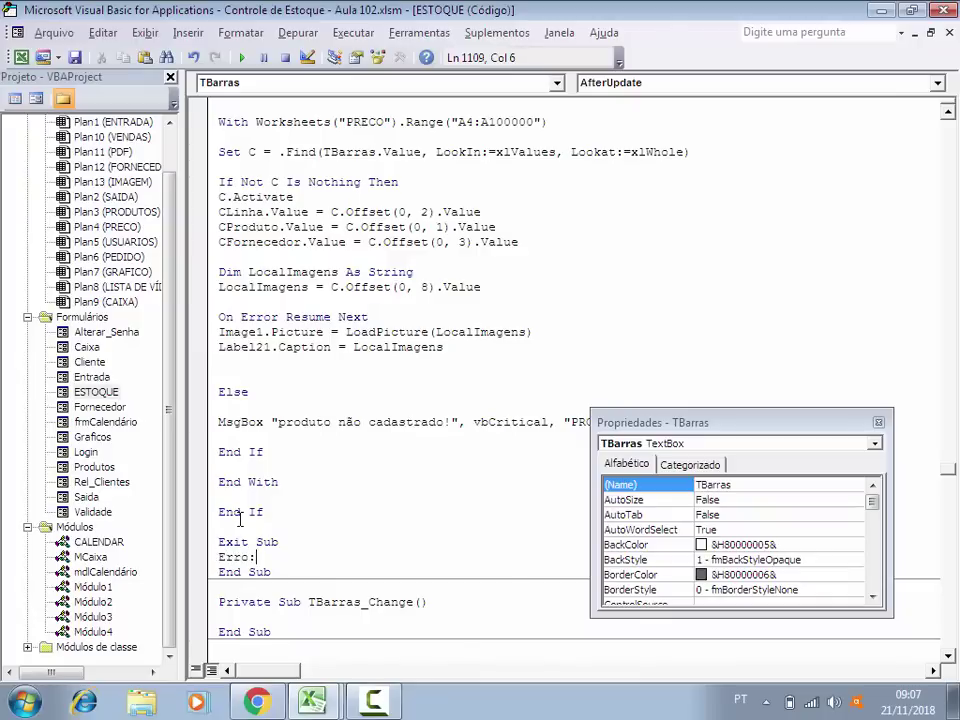
key(Return)
text(Msgbo)
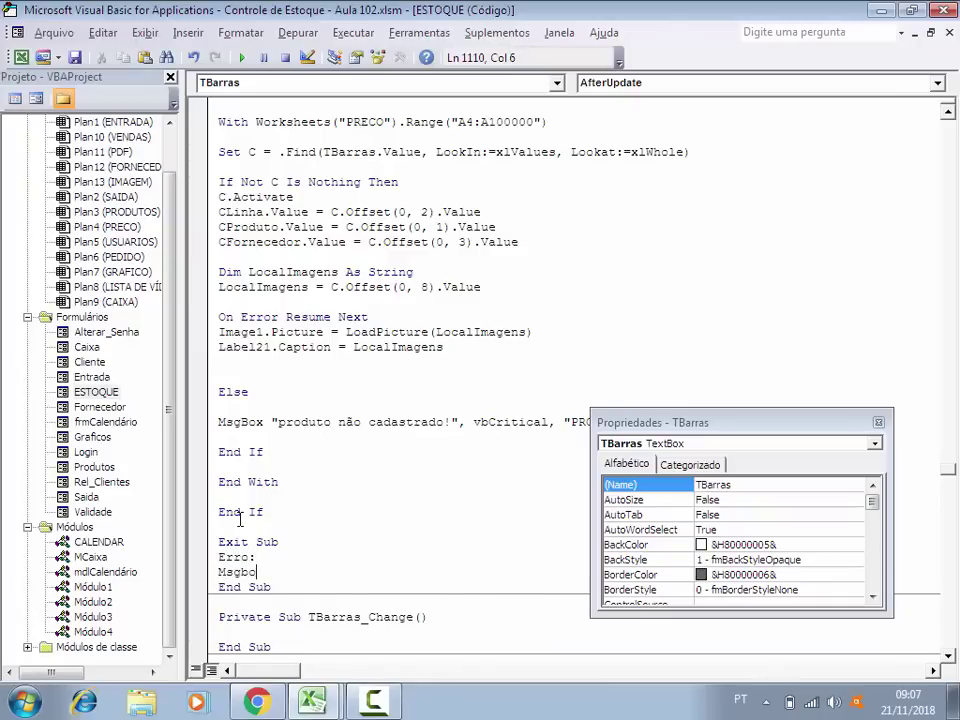
text(x "Erro)
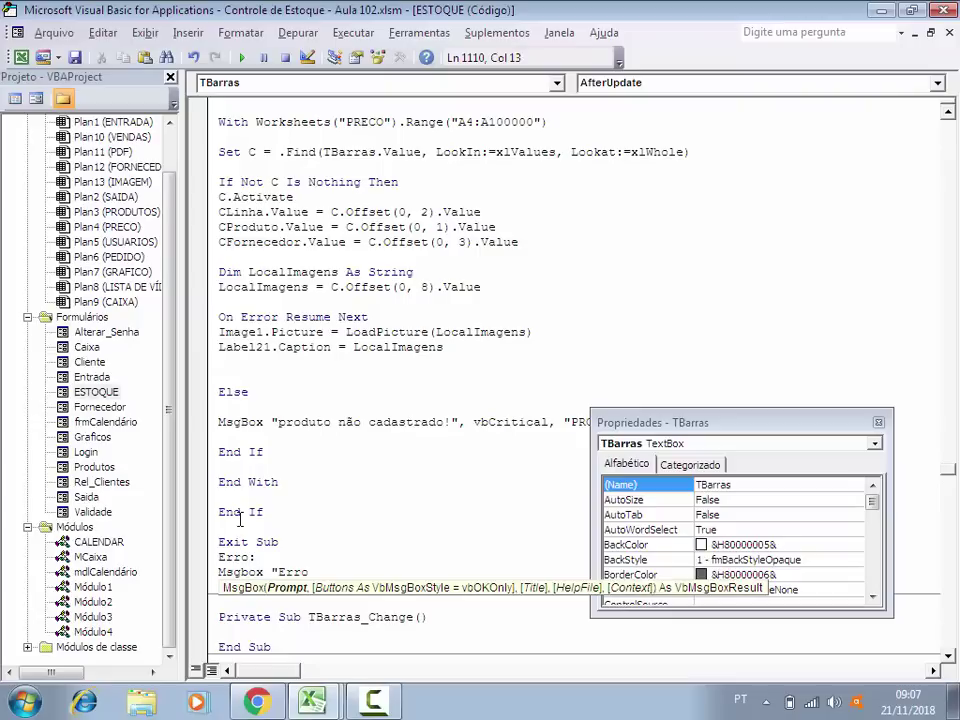
text(,vbc)
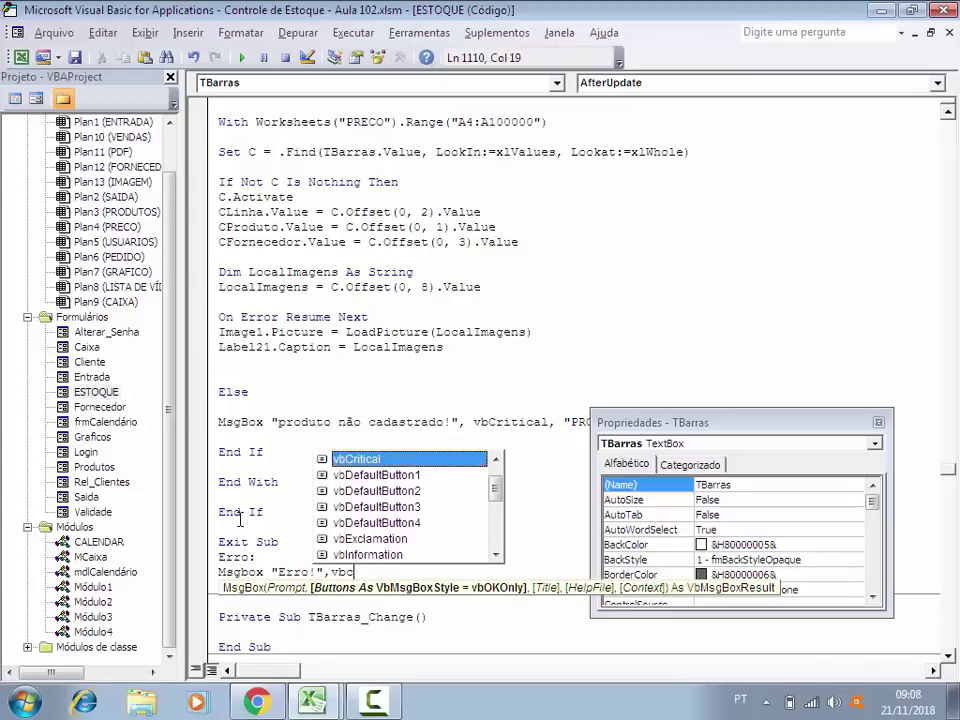
key(space)
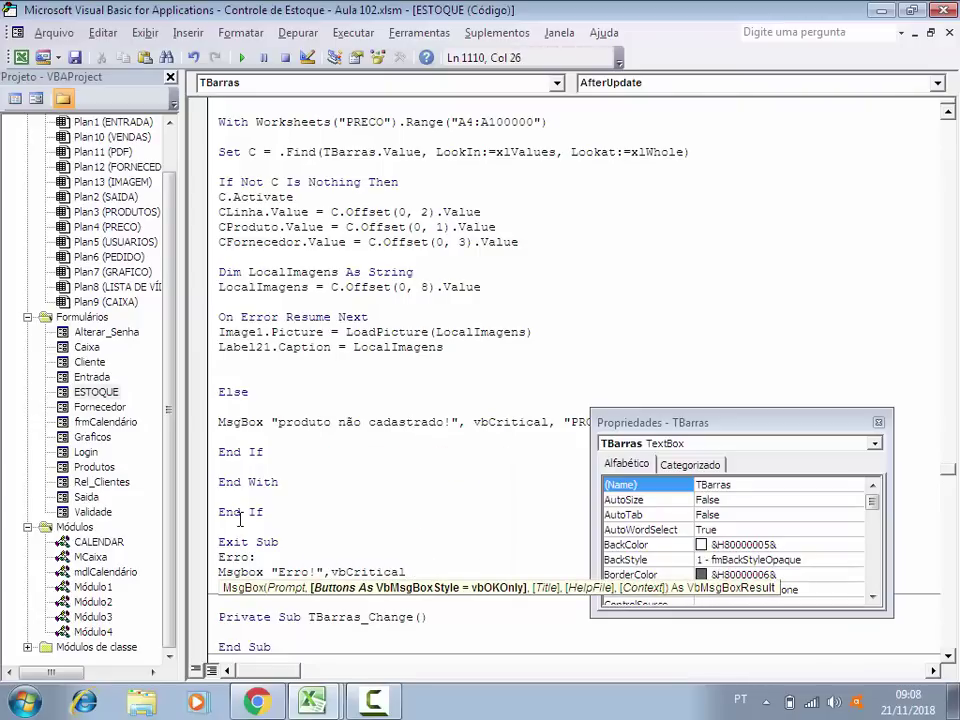
text(, "C)
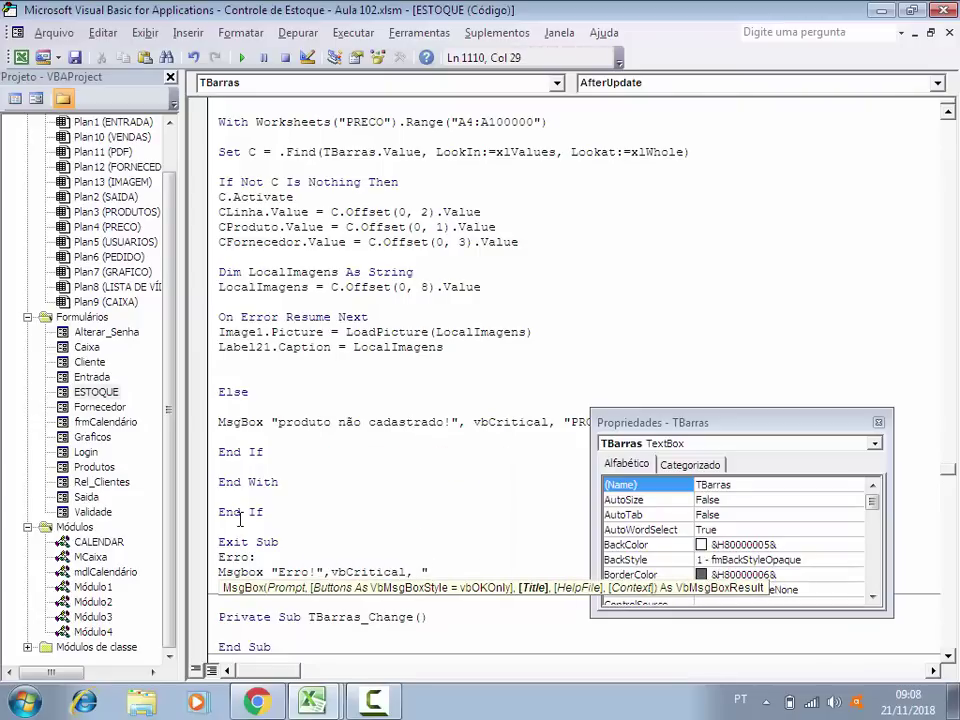
text(ÓDIGO )
text(DE BARRAS)
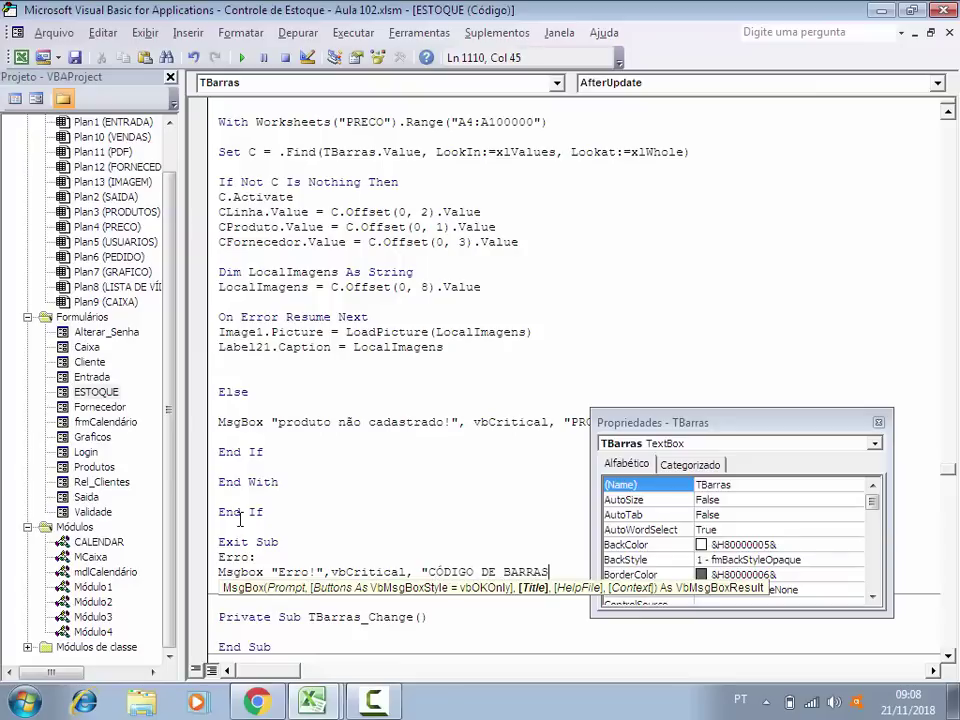
key(Return)
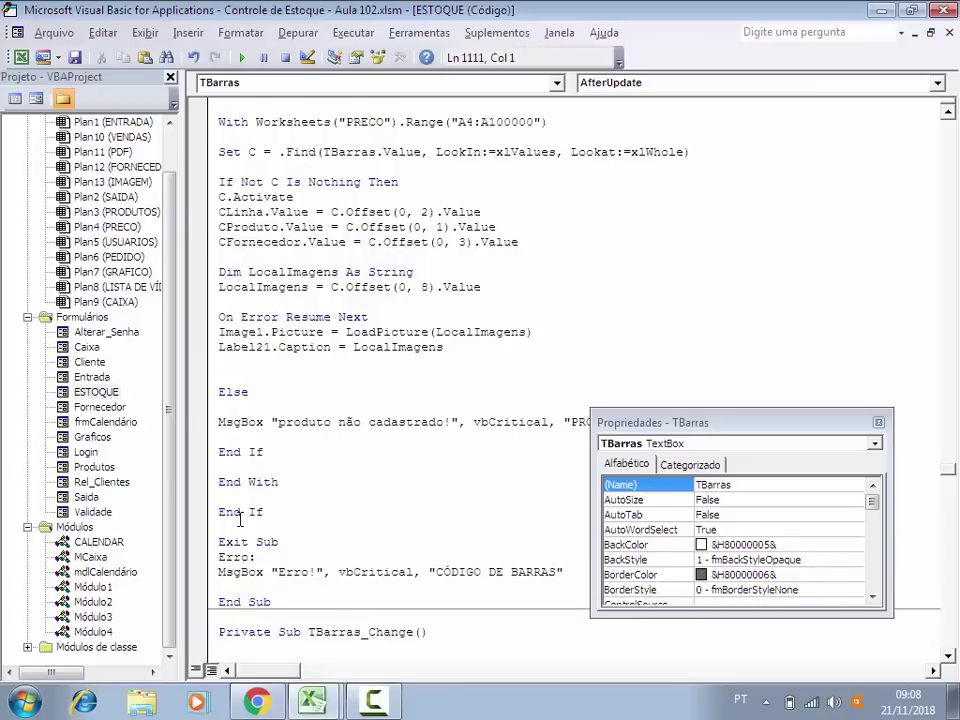
scroll(240, 517, up, 6)
- Select the barcode routine's lines from On Error GoTo Erro down to End With, then return to the ESTOQUE form design
click(220, 301)
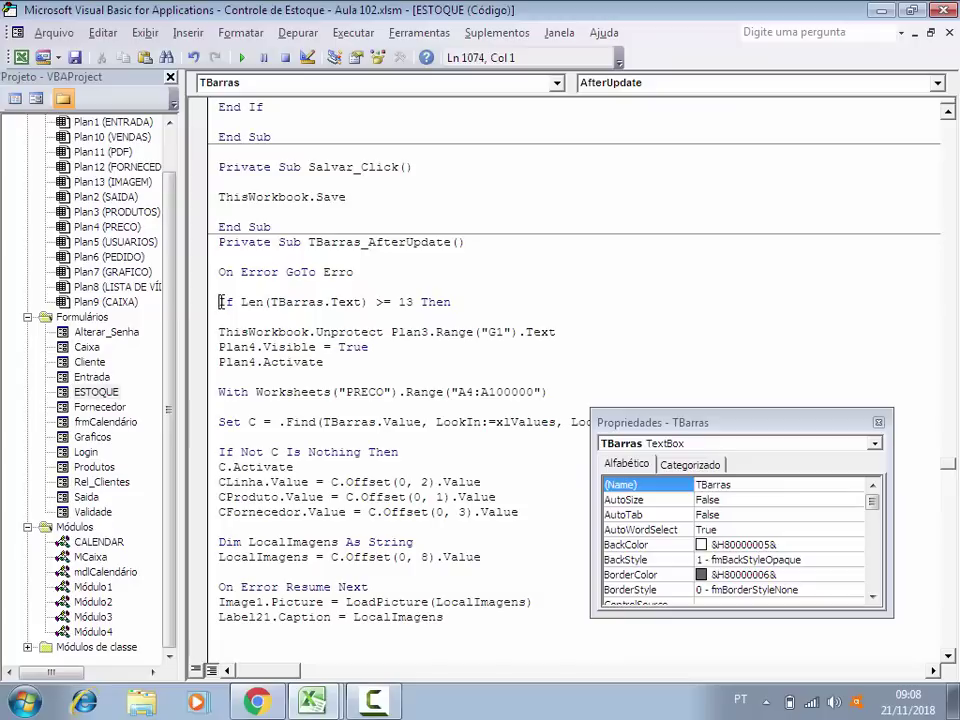
click(221, 272)
key(shift+Down)
key(shift+Down)
key(shift+Down)
key(shift+Down)
key(shift+Down)
key(shift+Down)
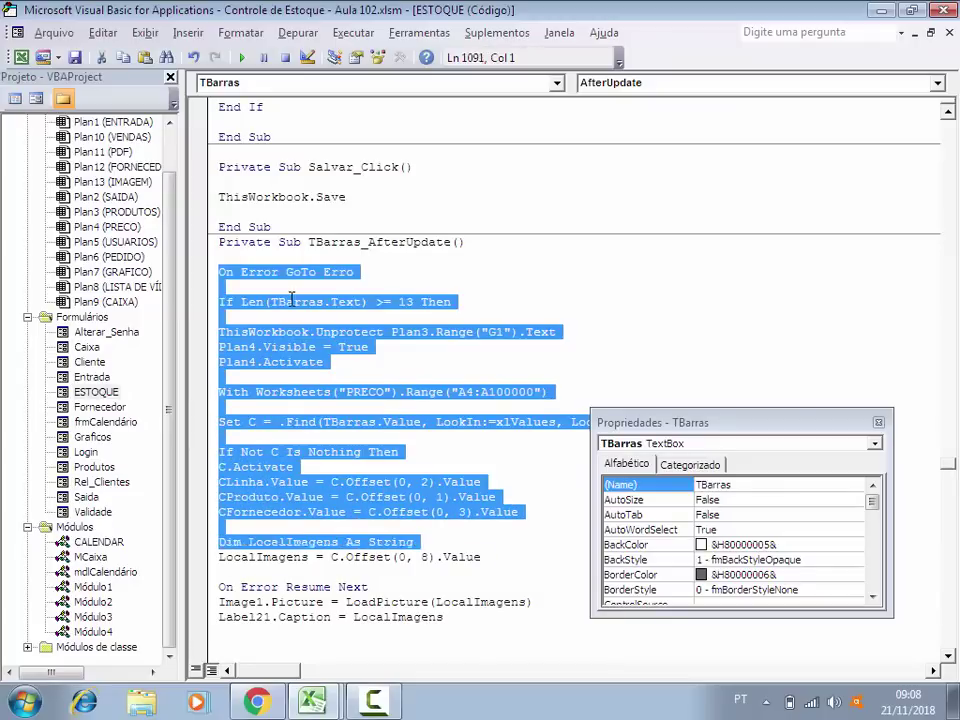
key(shift+Down)
key(shift+Down)
key(shift+Down)
key(shift+Down)
key(shift+Down)
key(shift+Down)
key(shift+Down)
key(shift+Down)
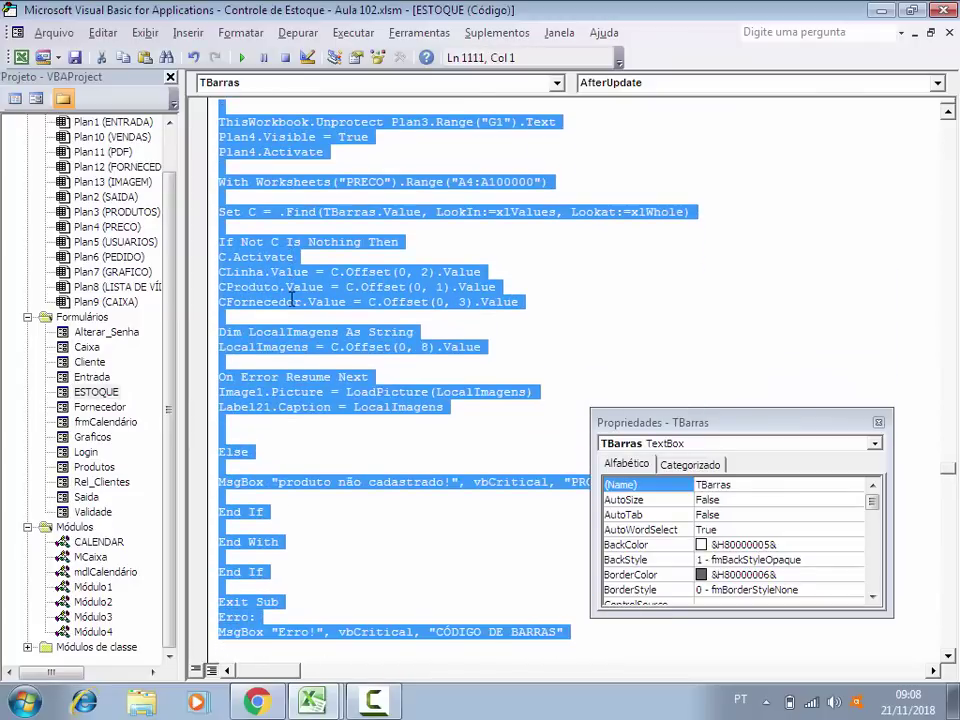
key(shift+Up)
key(shift+Up)
key(shift+Up)
key(shift+Up)
key(shift+Up)
key(shift+Up)
key(shift+Up)
key(shift+Up)
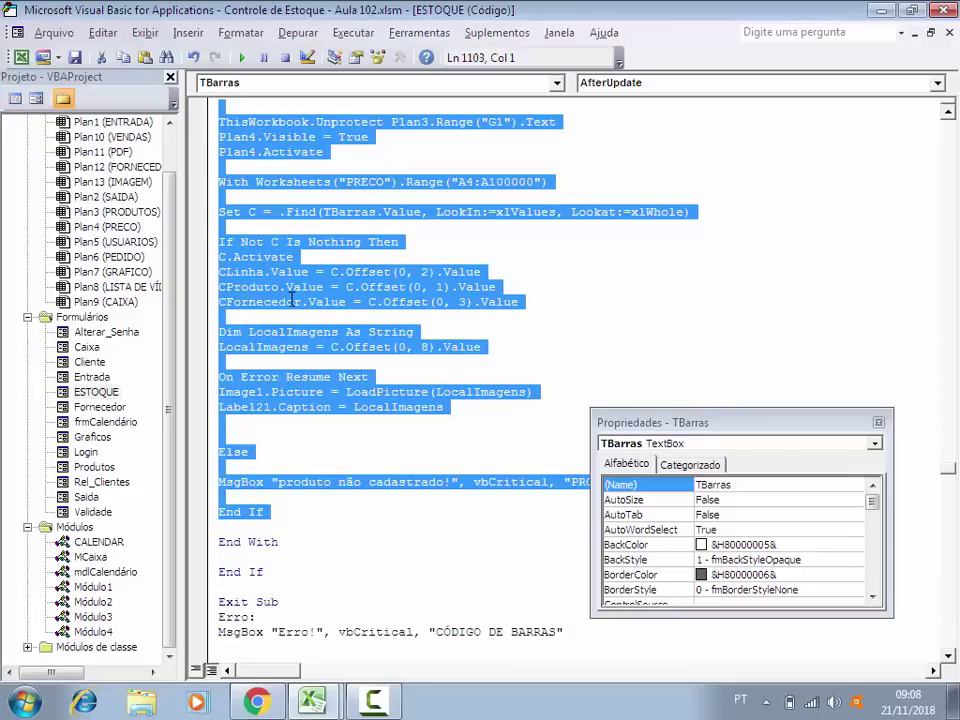
key(shift+Down)
key(shift+Down)
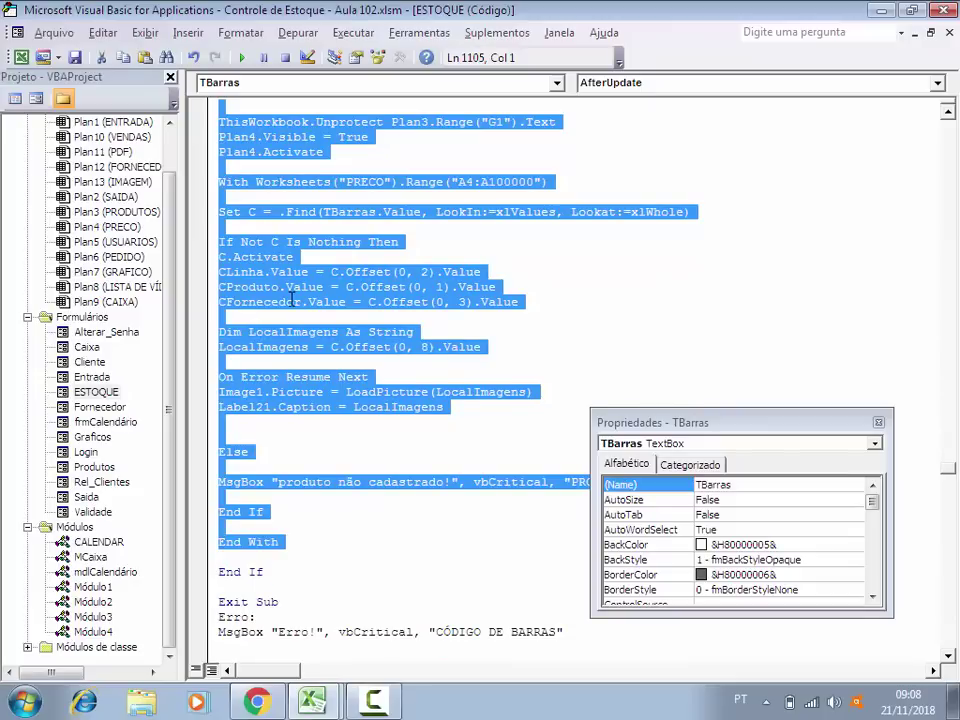
key(shift+Down)
key(shift+Down)
key(shift+Down)
key(shift+Down)
key(shift+Down)
key(shift+Down)
key(ctrl+c)
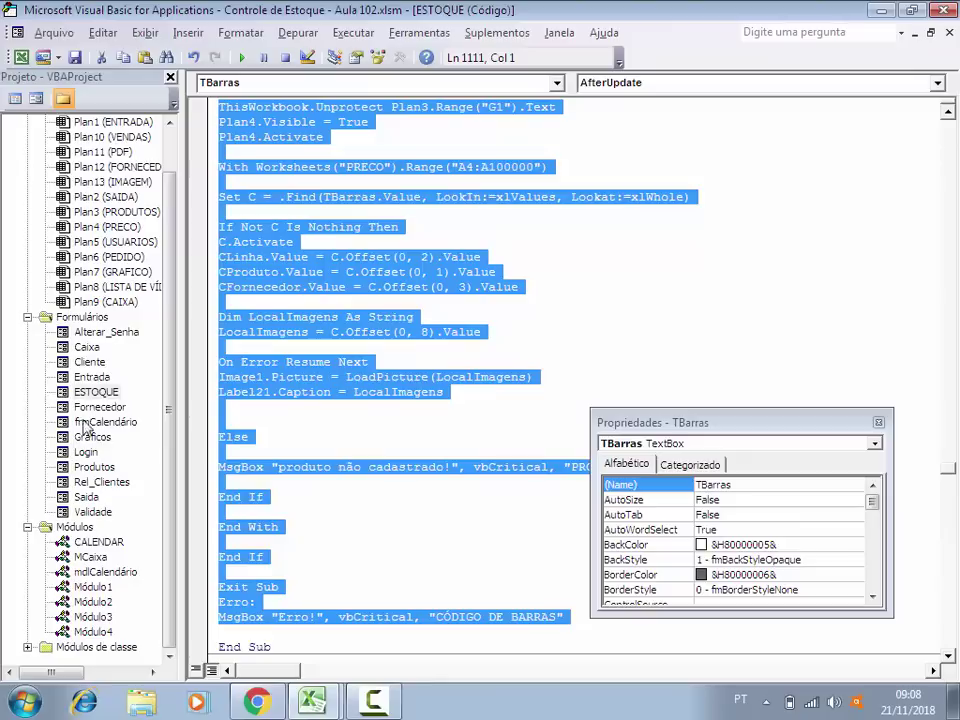
key(shift+F7)
- On the Saida page, create an AfterUpdate event procedure for the Cód. Barras textbox
click(278, 194)
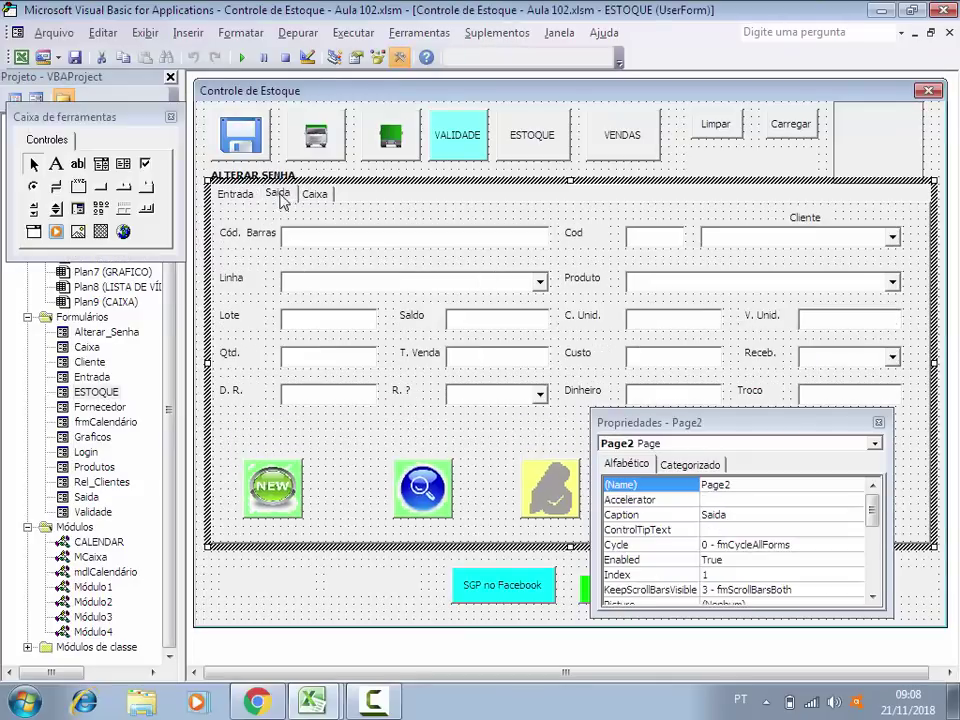
double_click(341, 244)
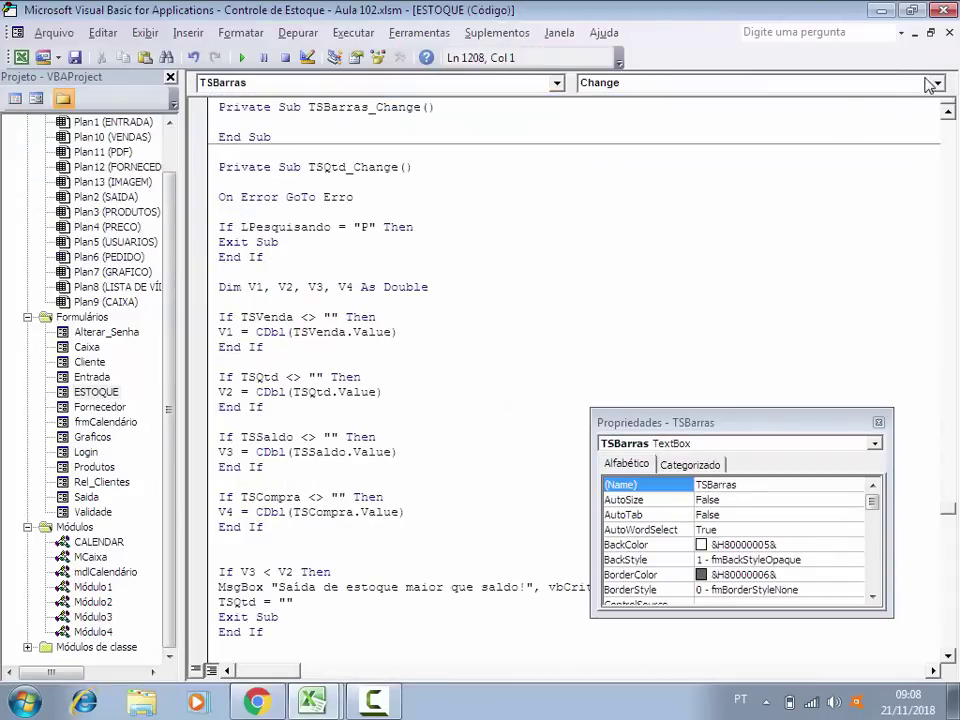
click(937, 82)
scroll(948, 170, up, 2)
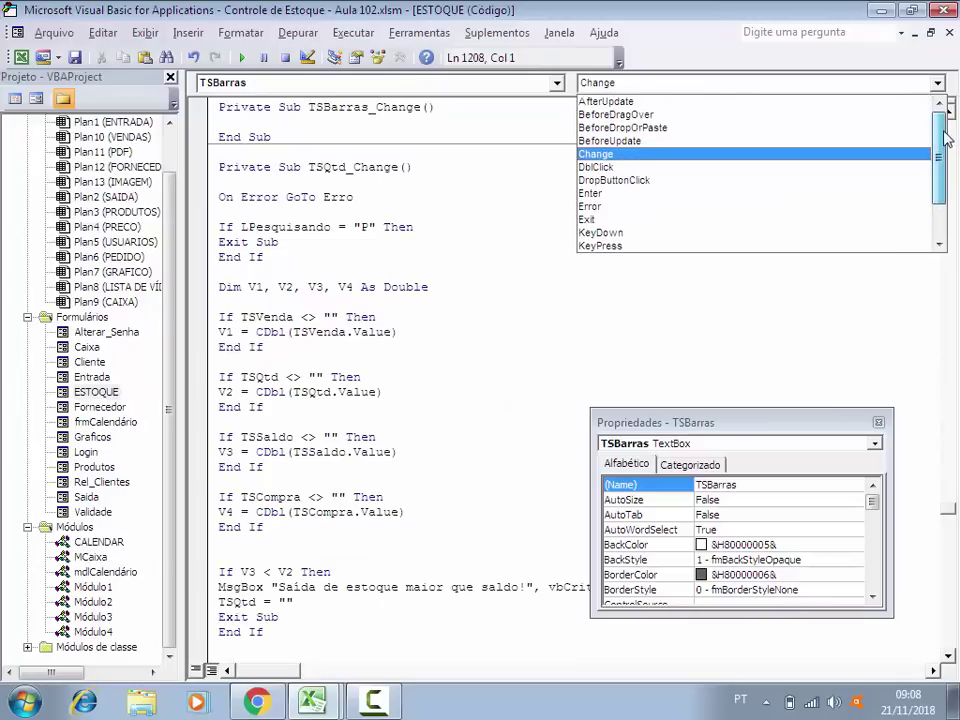
click(661, 102)
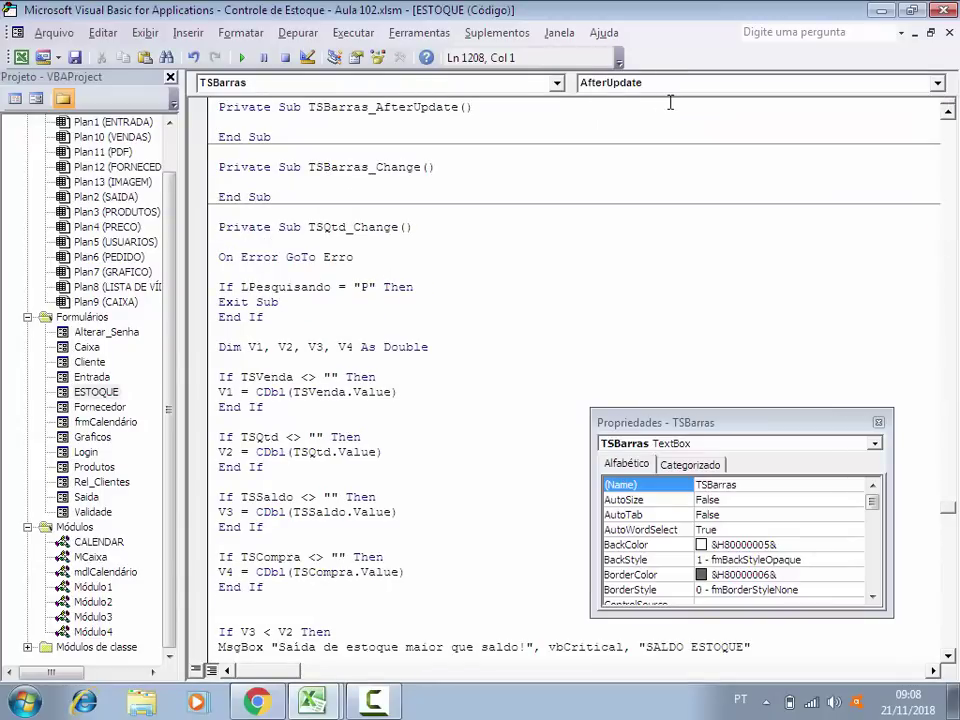
- Paste the copied barcode lookup and error-handling code into TSBarras_AfterUpdate
key(Return)
key(ctrl+v)
key(Return)
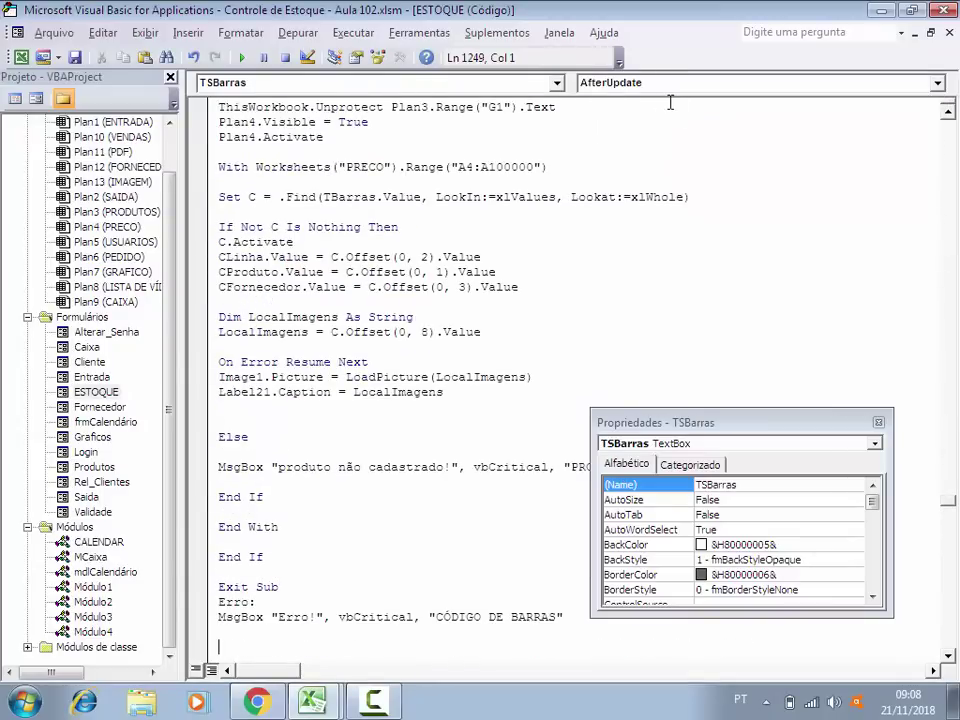
scroll(380, 278, up, 2)
scroll(392, 279, up, 1)
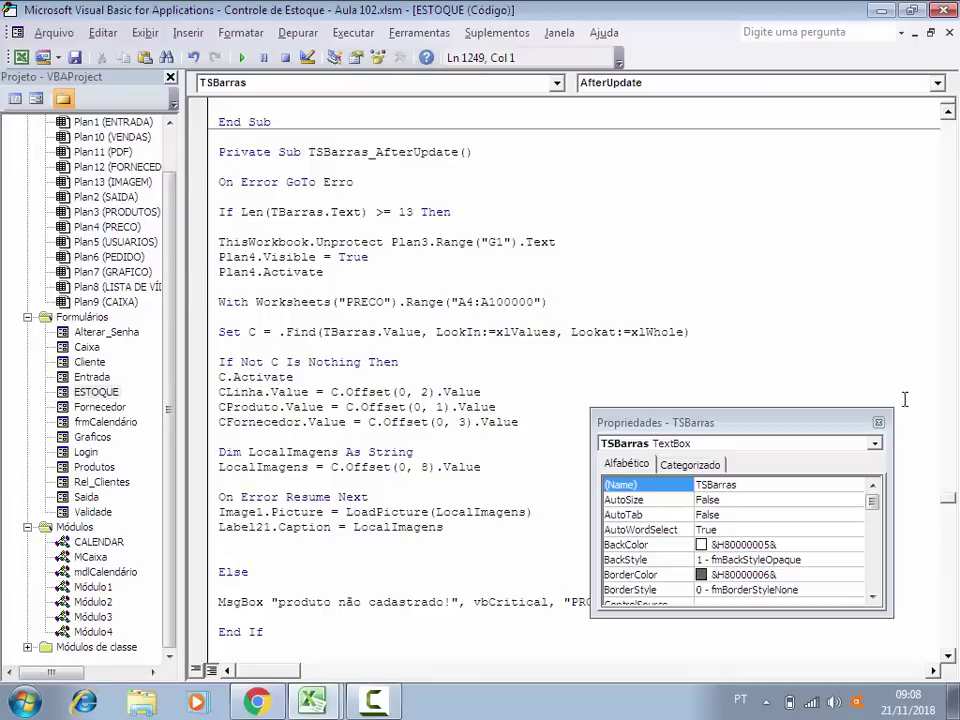
- Close Properties and rename TBarras, CLinha and CProduto to TSBarras, CSLinha and CSProduto
click(878, 423)
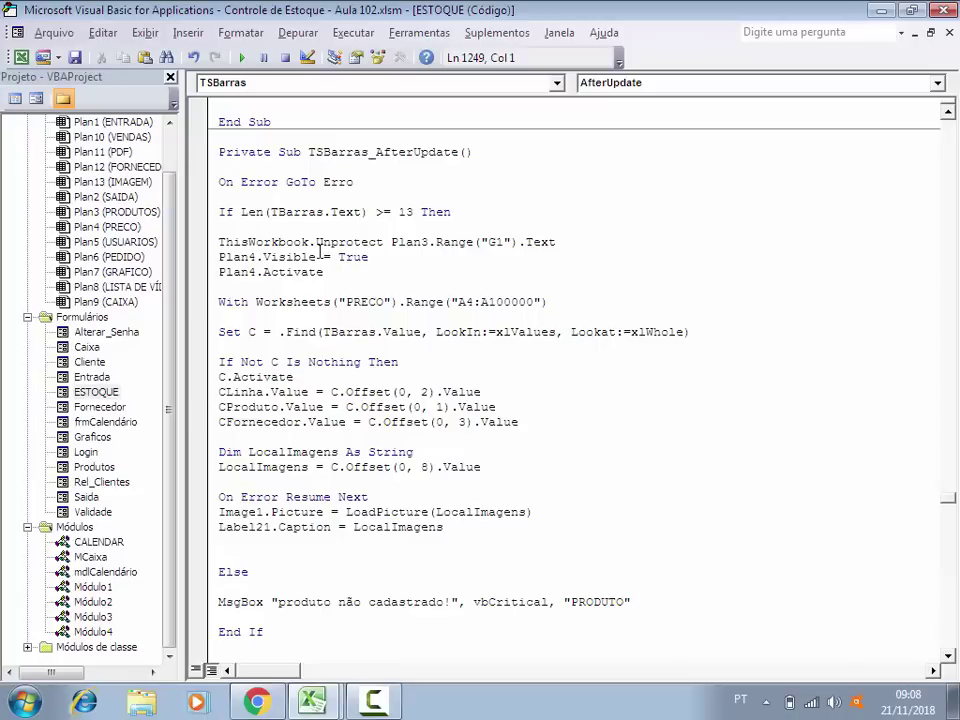
scroll(474, 274, down, 1)
click(482, 258)
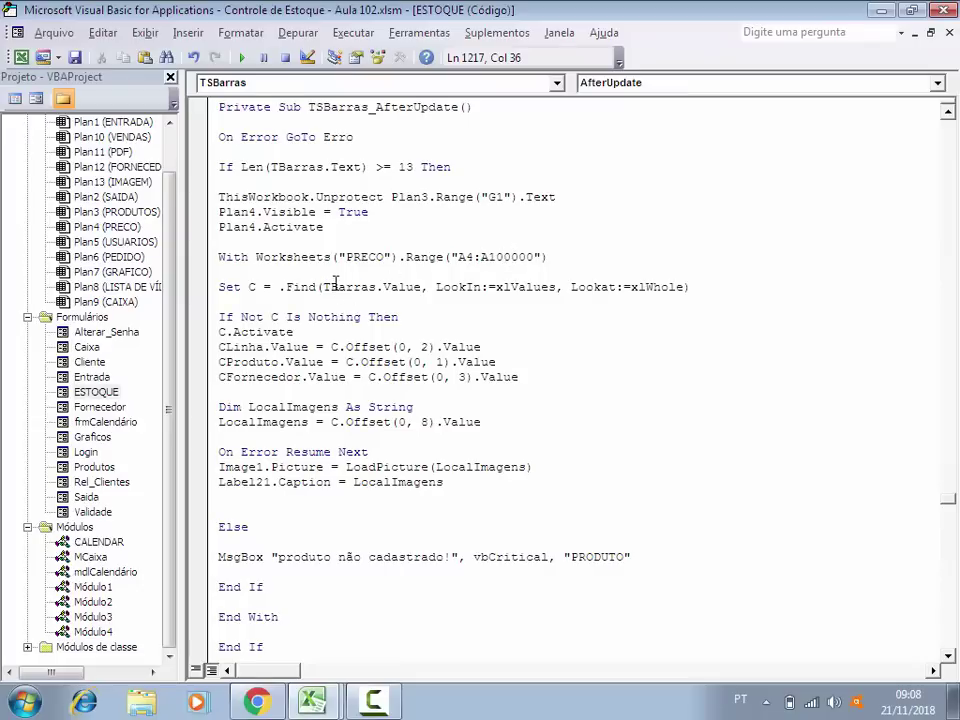
text(S)
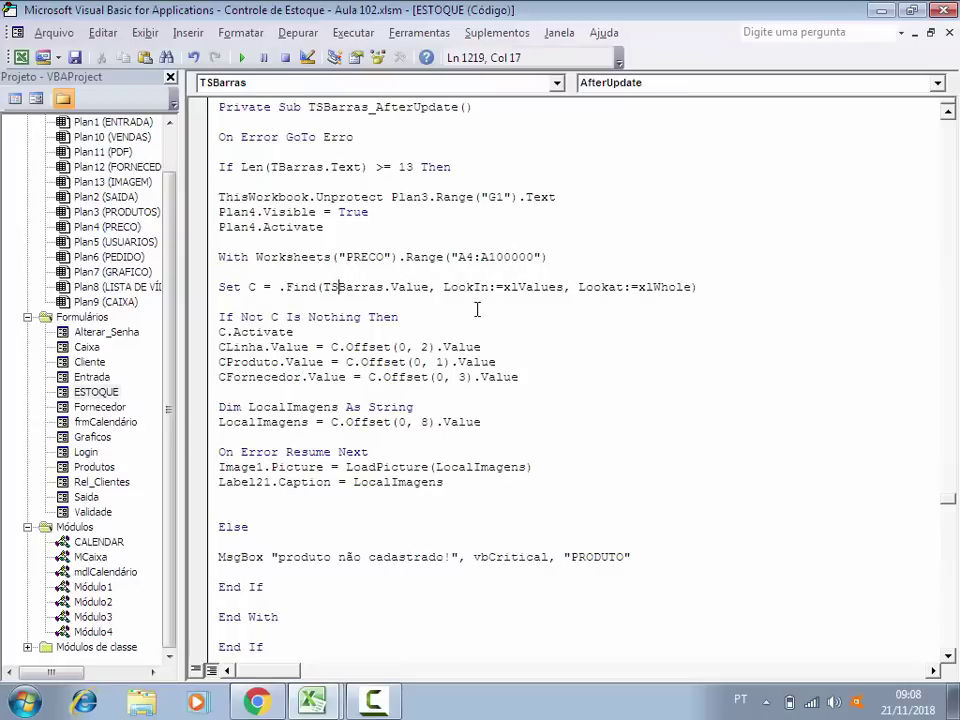
click(476, 303)
scroll(350, 313, down, 2)
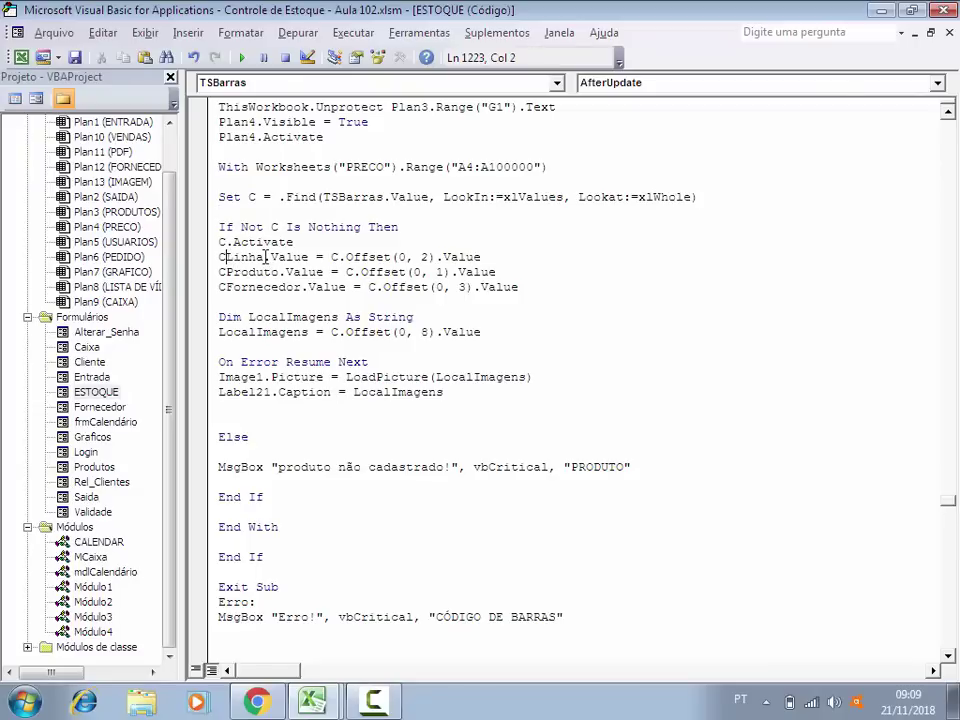
text(S)
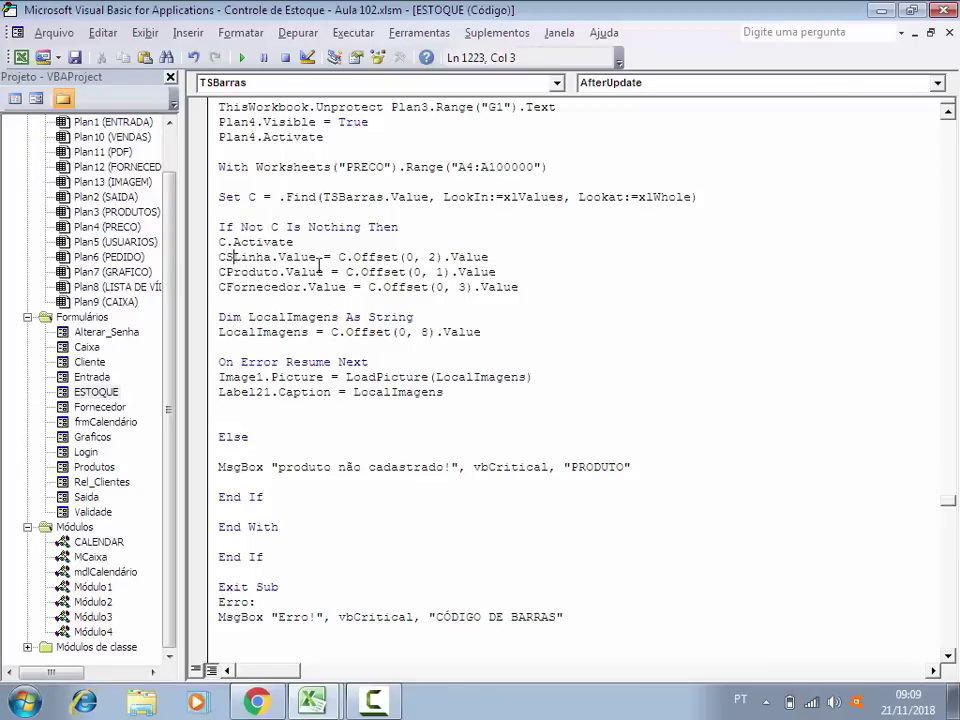
click(226, 272)
text(S)
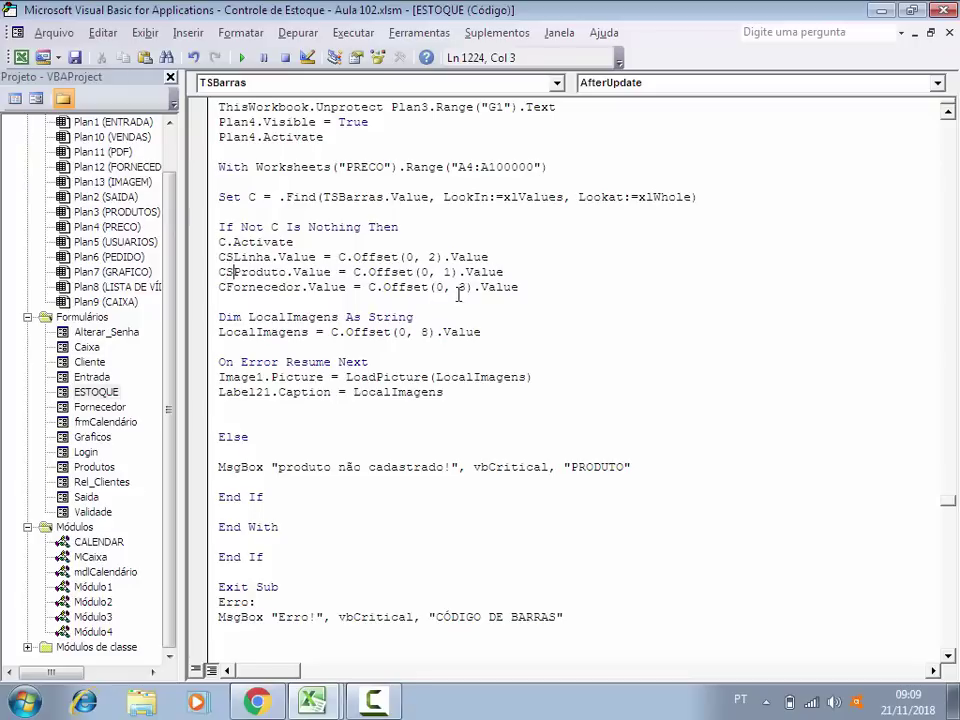
- Delete the CFornecedor line and its leftover blank line, then reopen the ESTOQUE form design
click(507, 303)
drag(517, 288, 219, 288)
key(Delete)
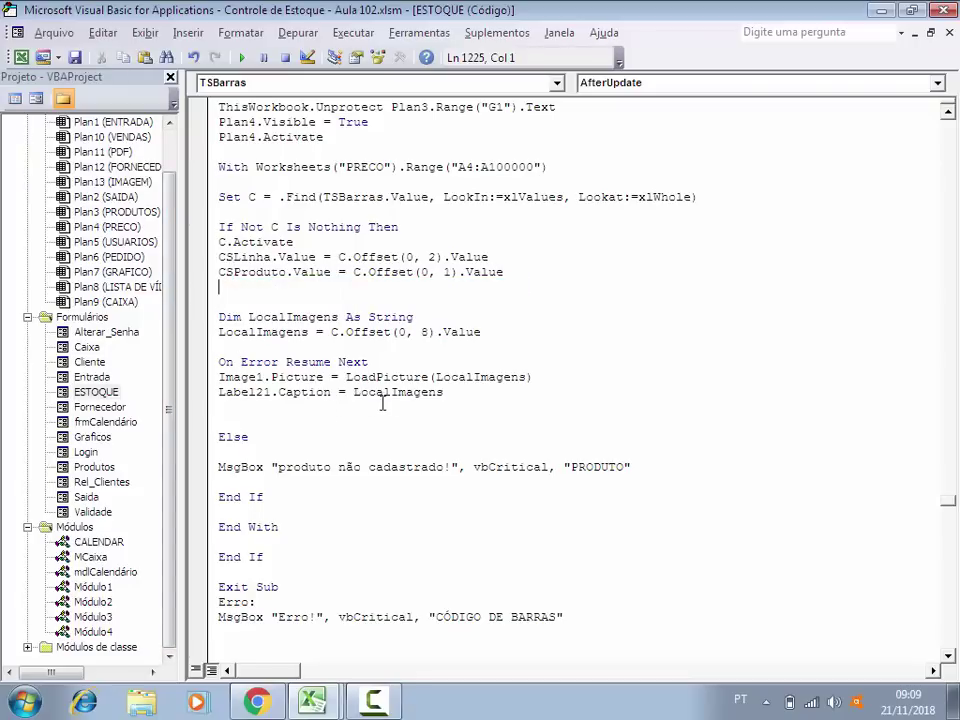
key(Delete)
double_click(97, 393)
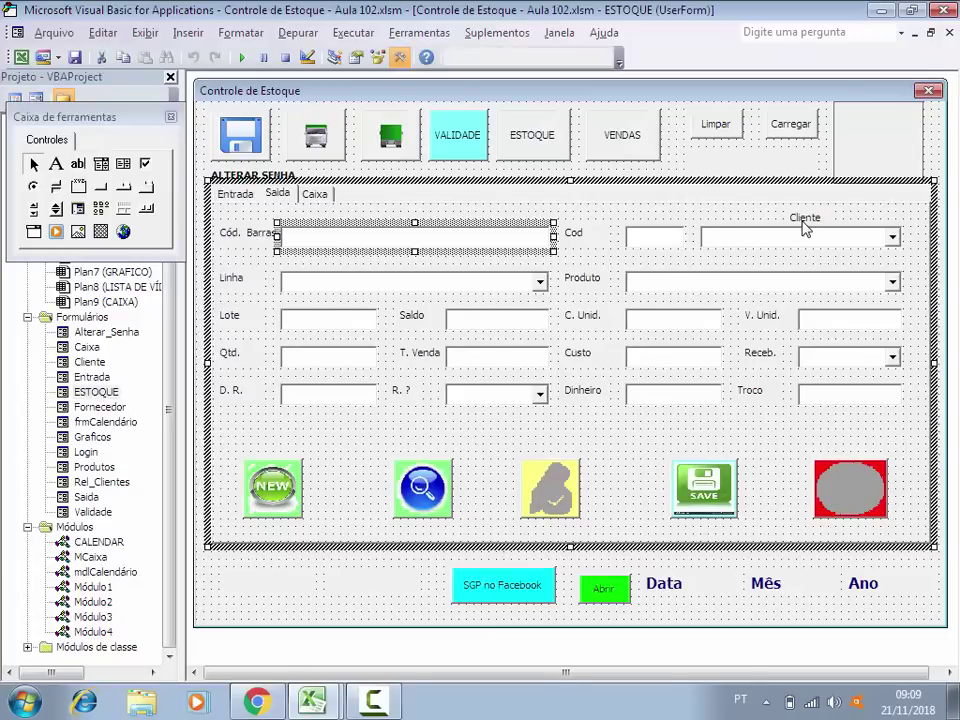
- Reopen the TSBarras_AfterUpdate code from the Cód. Barras field and scroll through it for review
click(226, 264)
double_click(347, 240)
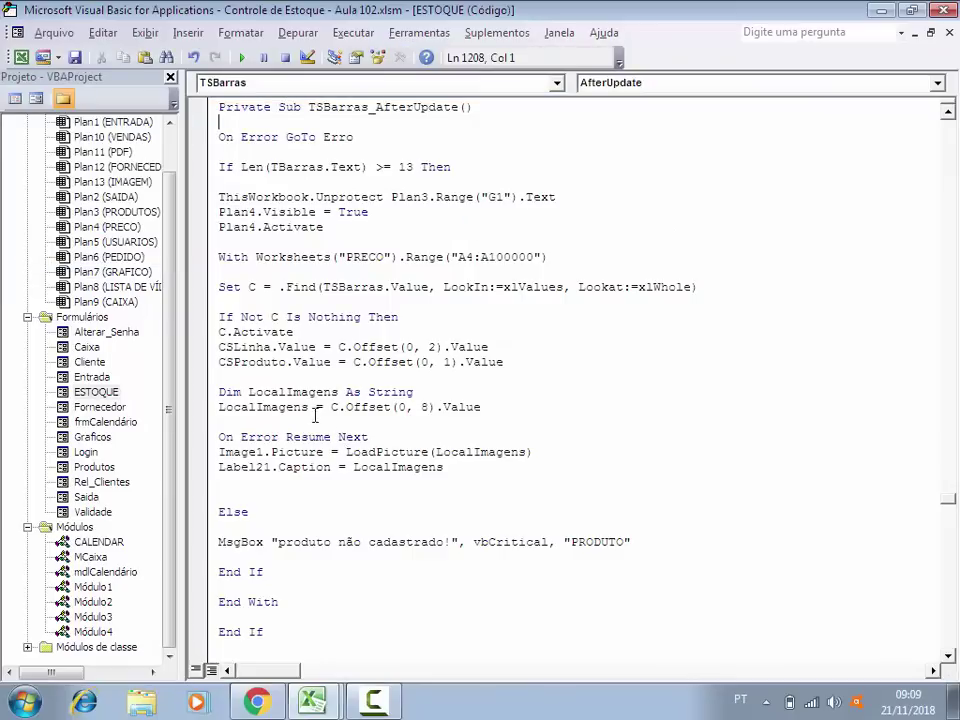
scroll(390, 376, down, 1)
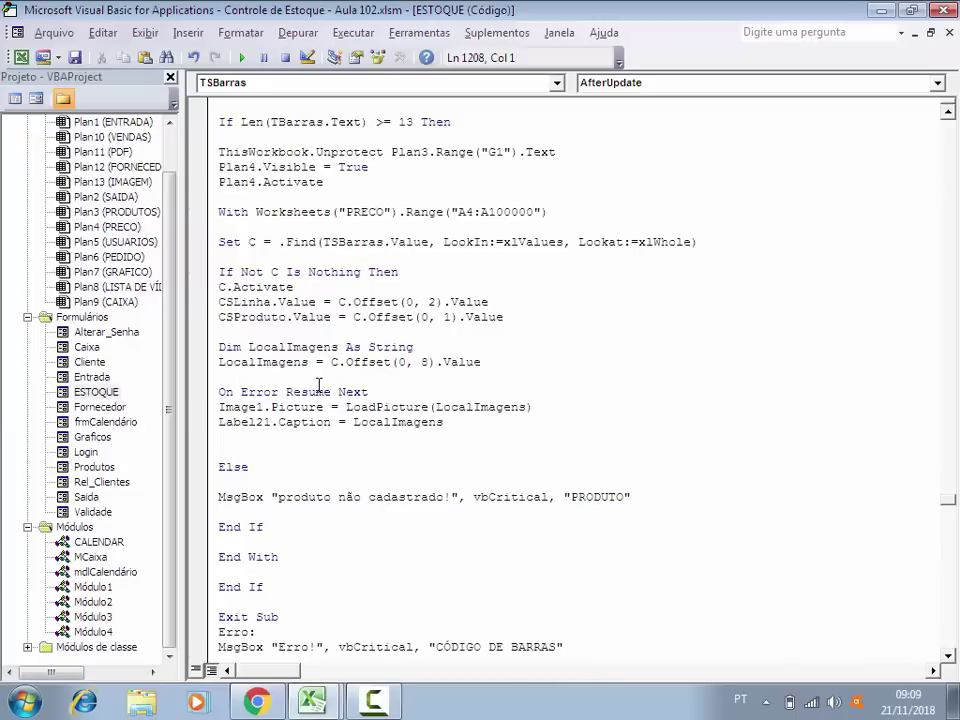
scroll(313, 372, down, 1)
scroll(316, 365, down, 1)
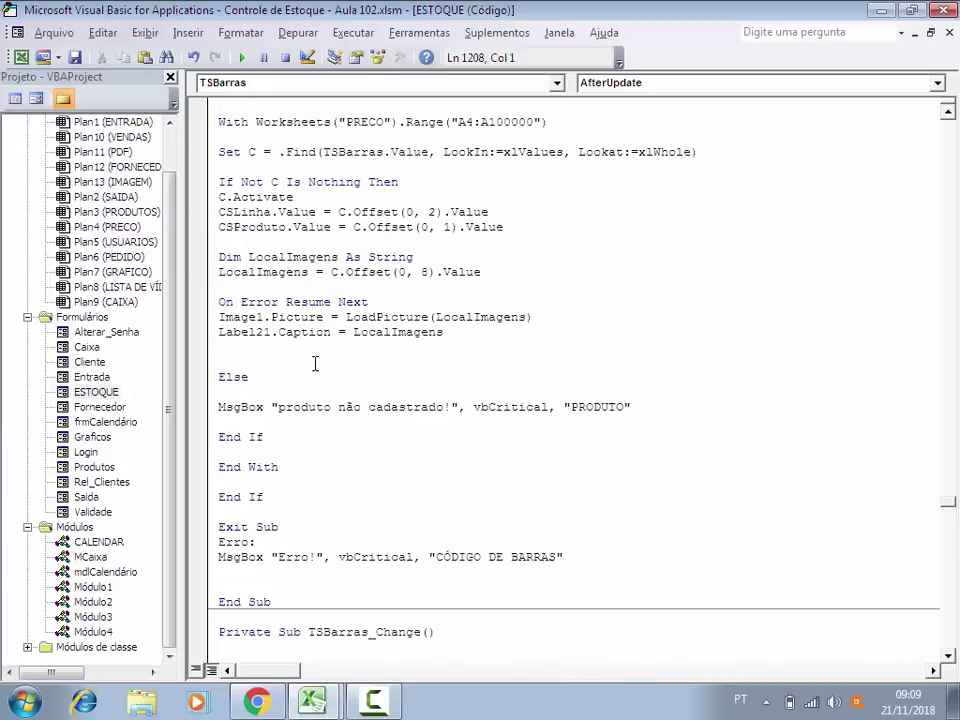
scroll(316, 362, up, 2)
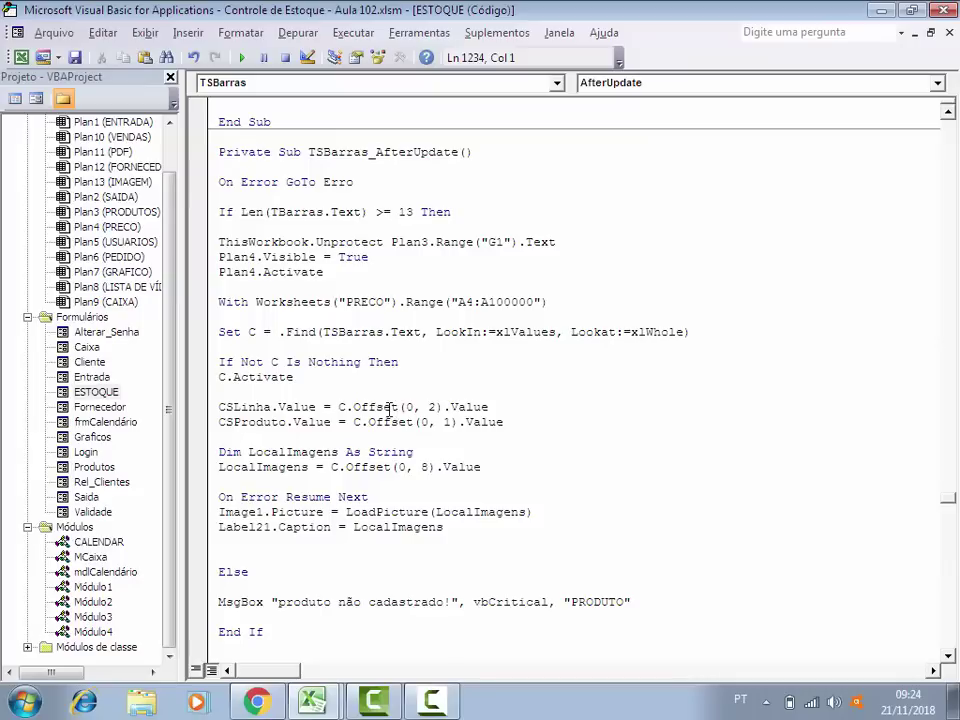
- Change TBarras to TSBarras in the If Len check, then reopen the ESTOQUE form design
click(277, 212)
text(s)
key(Up)
key(Up)
key(Up)
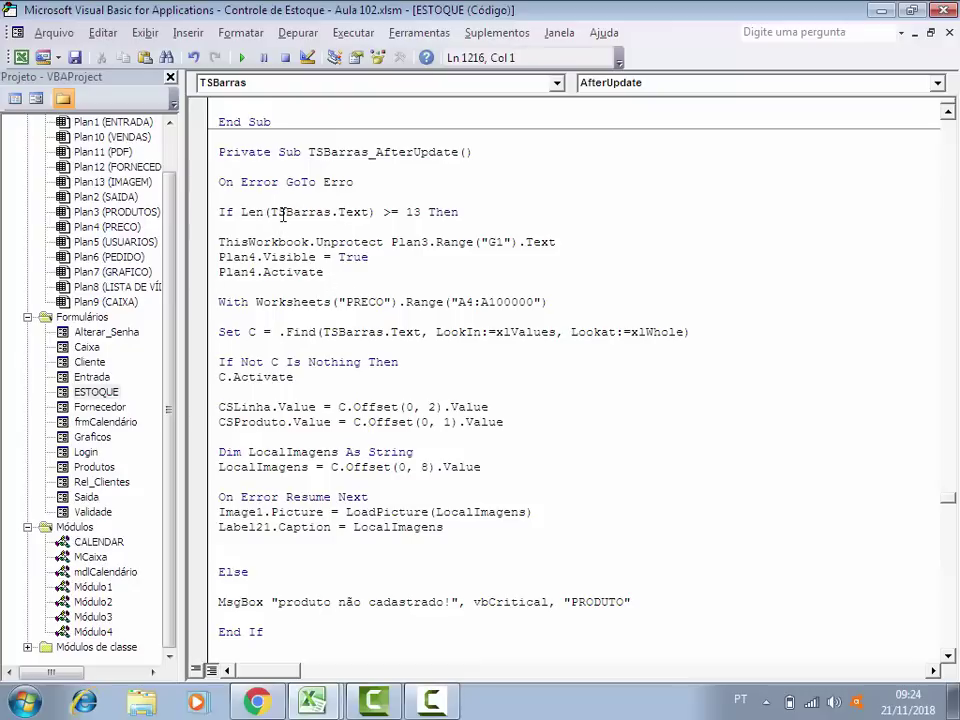
key(Down)
key(Down)
key(Down)
drag(331, 214, 270, 213)
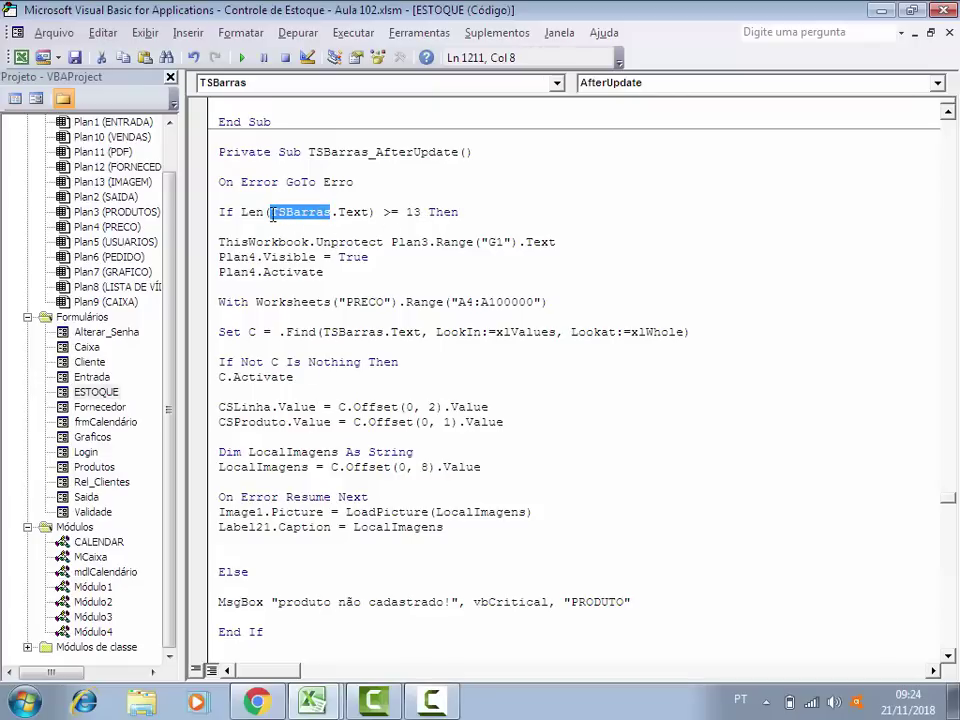
click(288, 222)
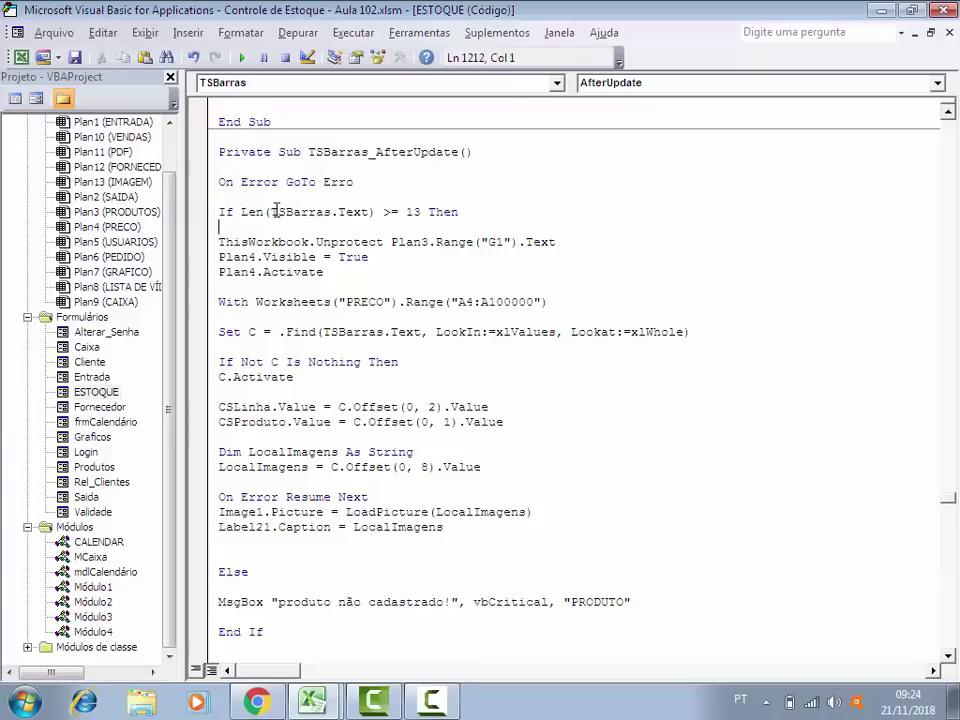
drag(269, 212, 330, 212)
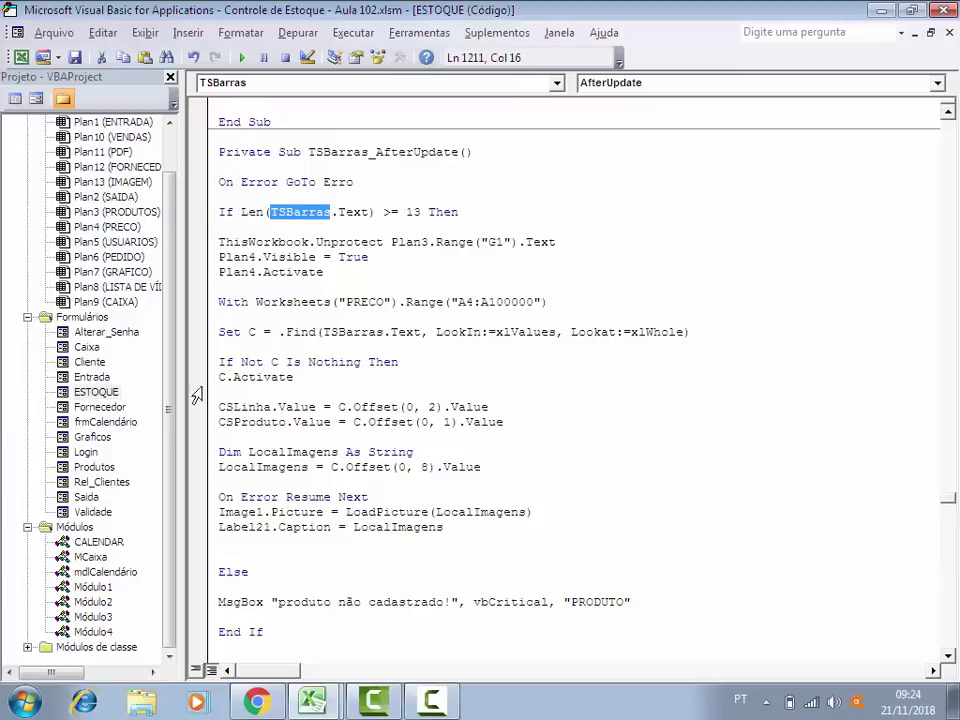
click(98, 394)
double_click(98, 394)
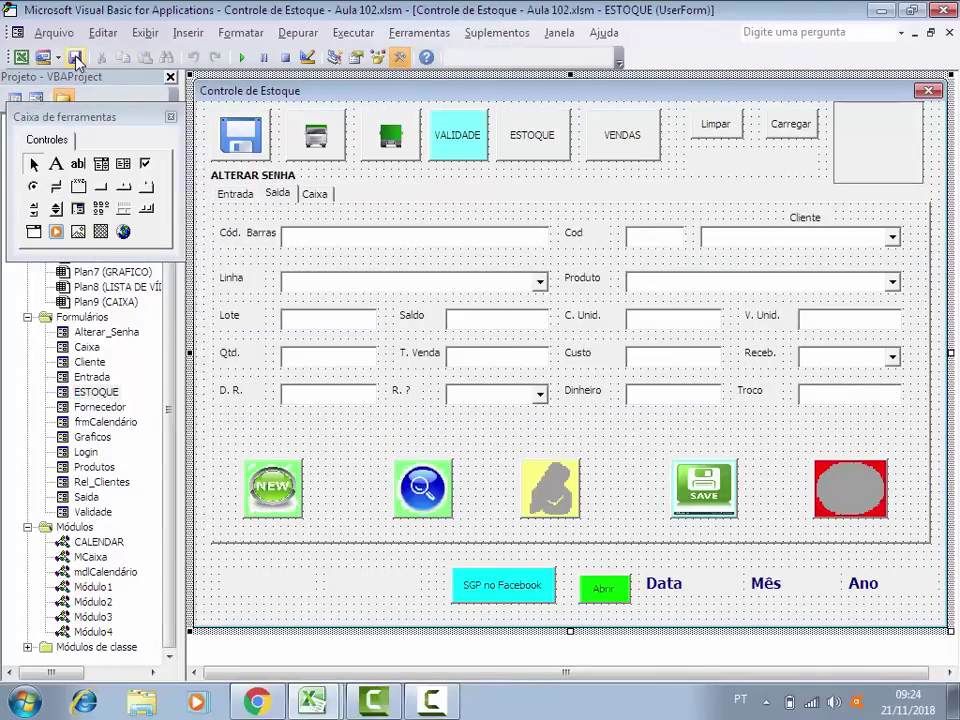
click(243, 59)
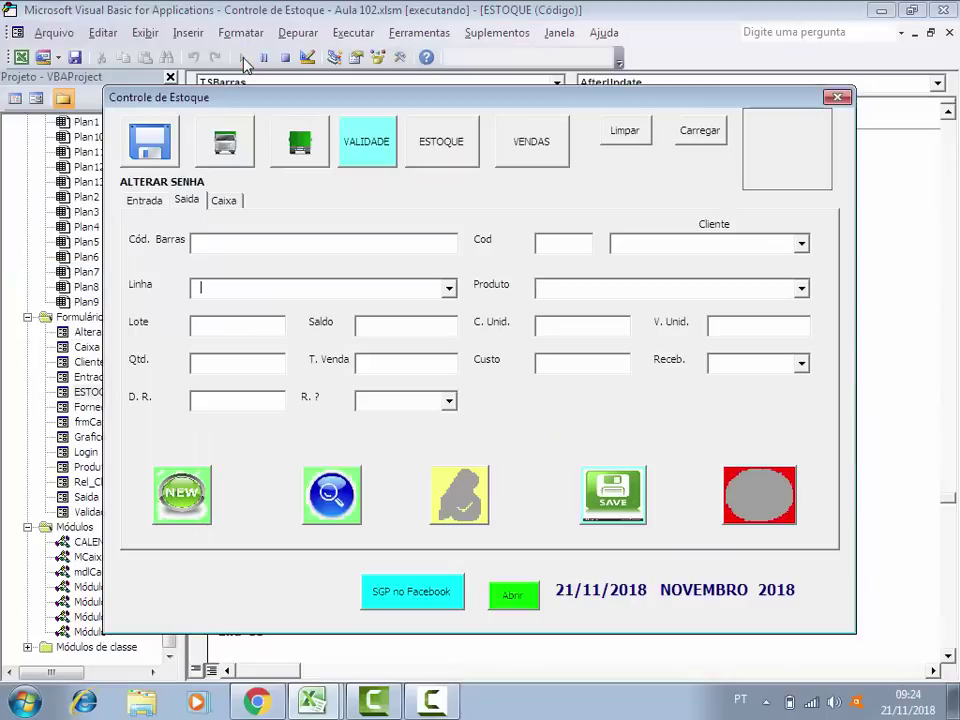
click(208, 245)
text(7896331703443)
key(Return)
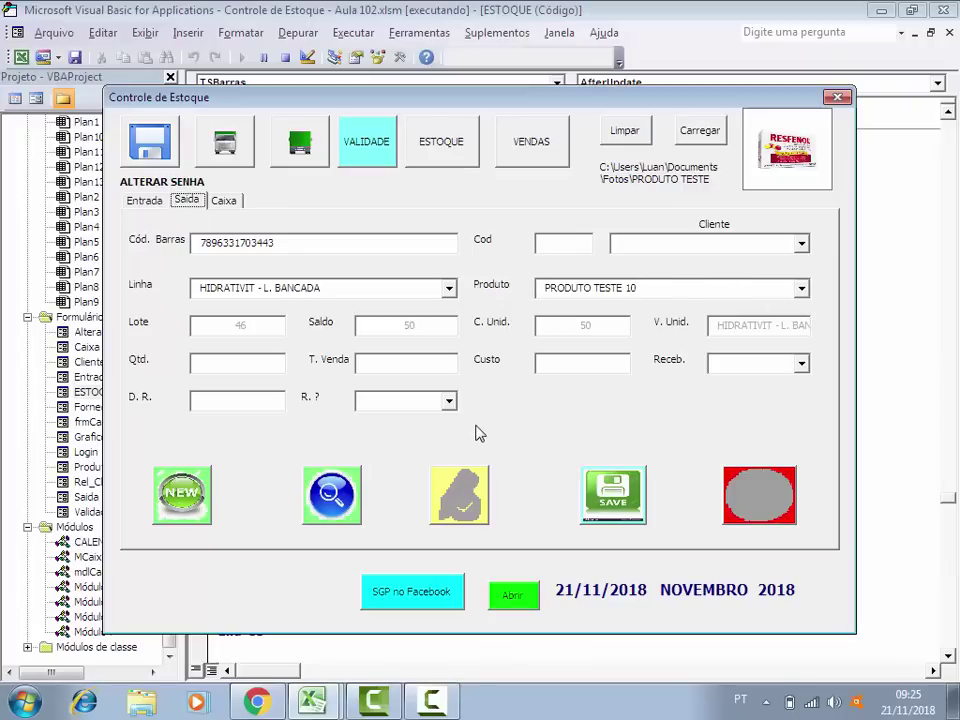
- Enter the password to stop the stock form and view the Produto combo's change code
click(515, 596)
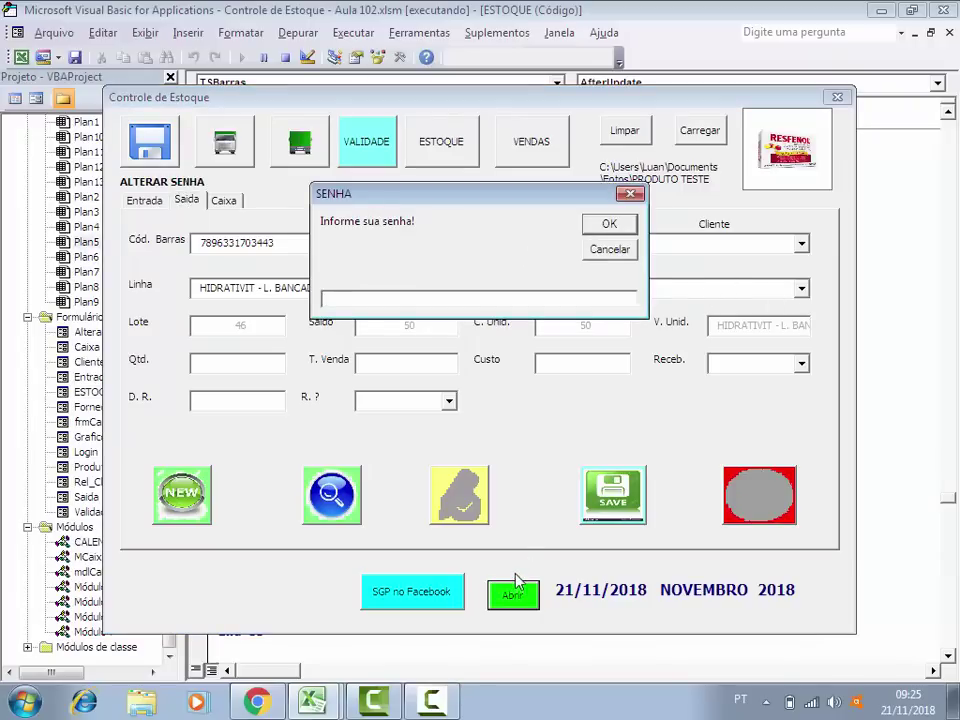
key(Return)
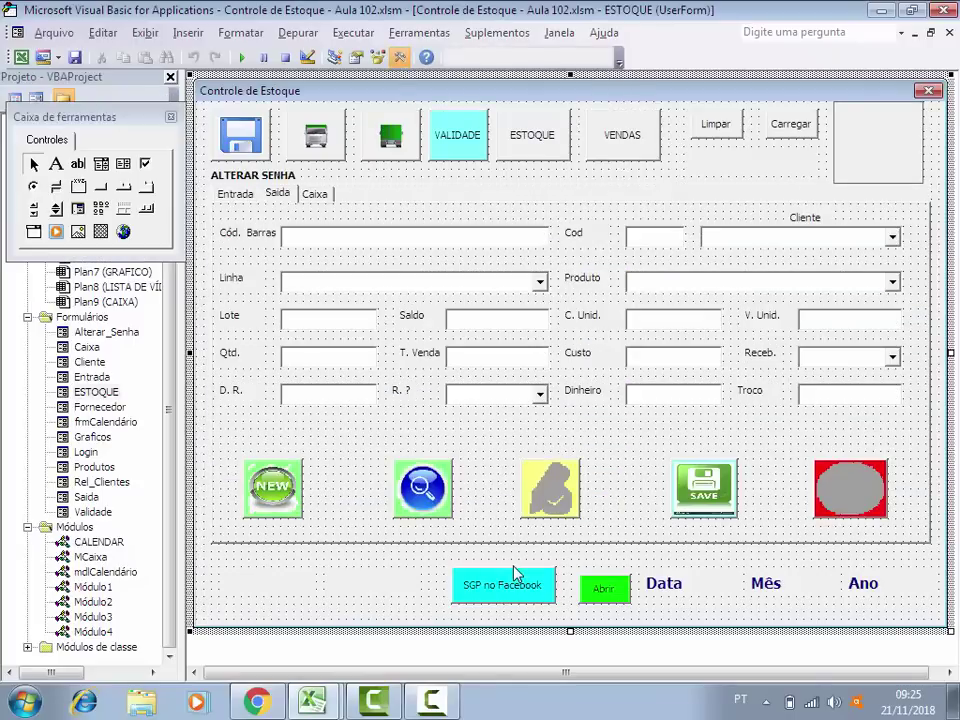
double_click(686, 286)
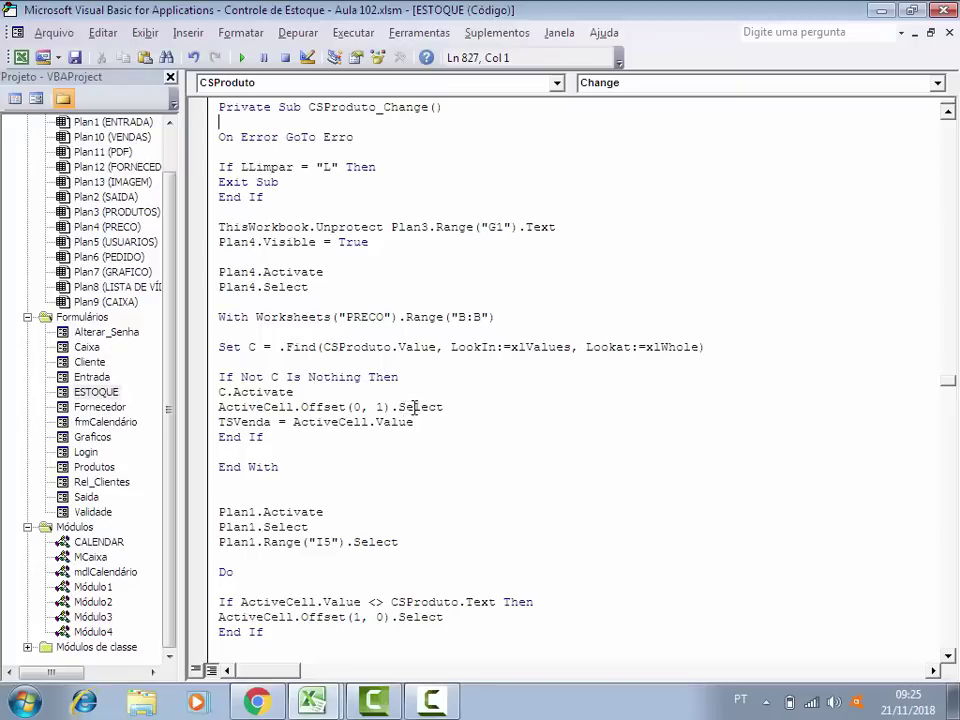
click(336, 431)
- Confirm the V. Unid. box is named TSVenda in its properties, then bring up Excel's PRECO sheet
double_click(94, 393)
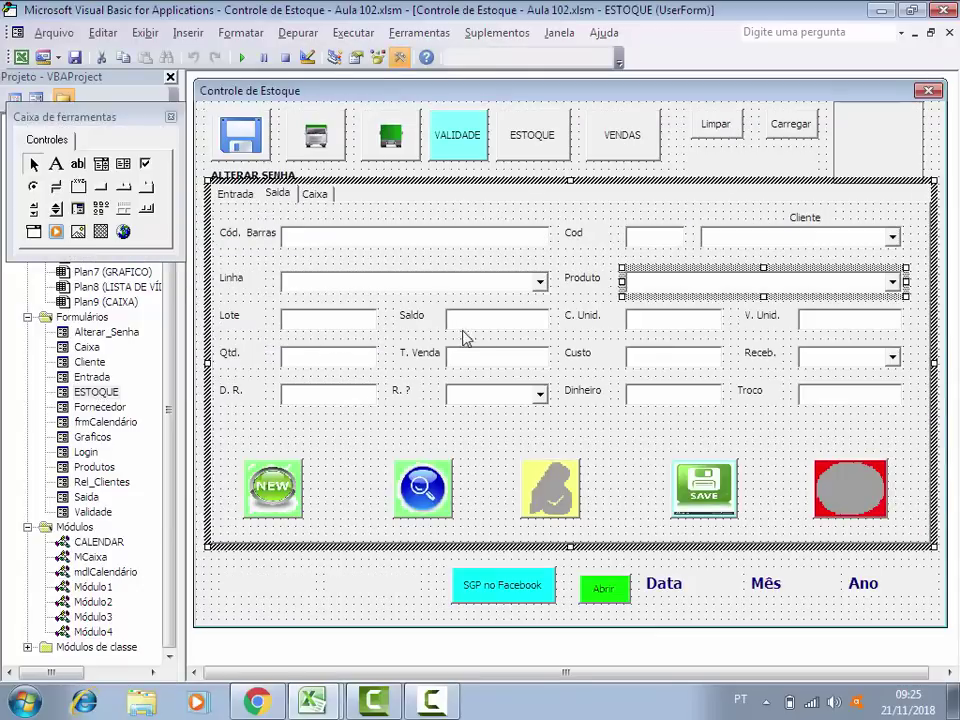
click(500, 320)
click(840, 318)
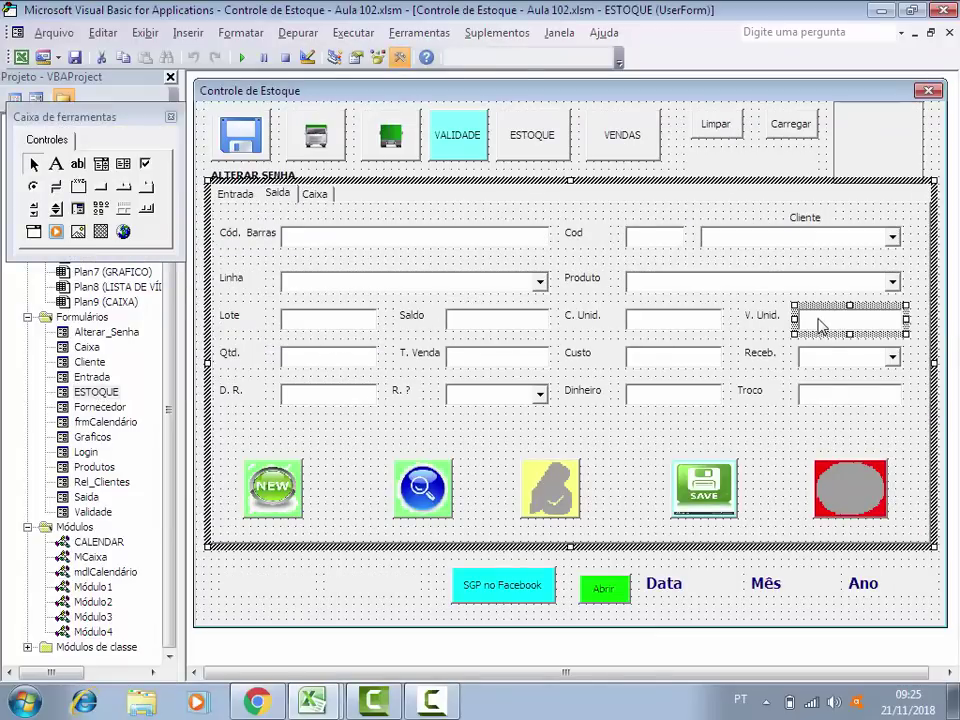
right_click(797, 320)
click(812, 418)
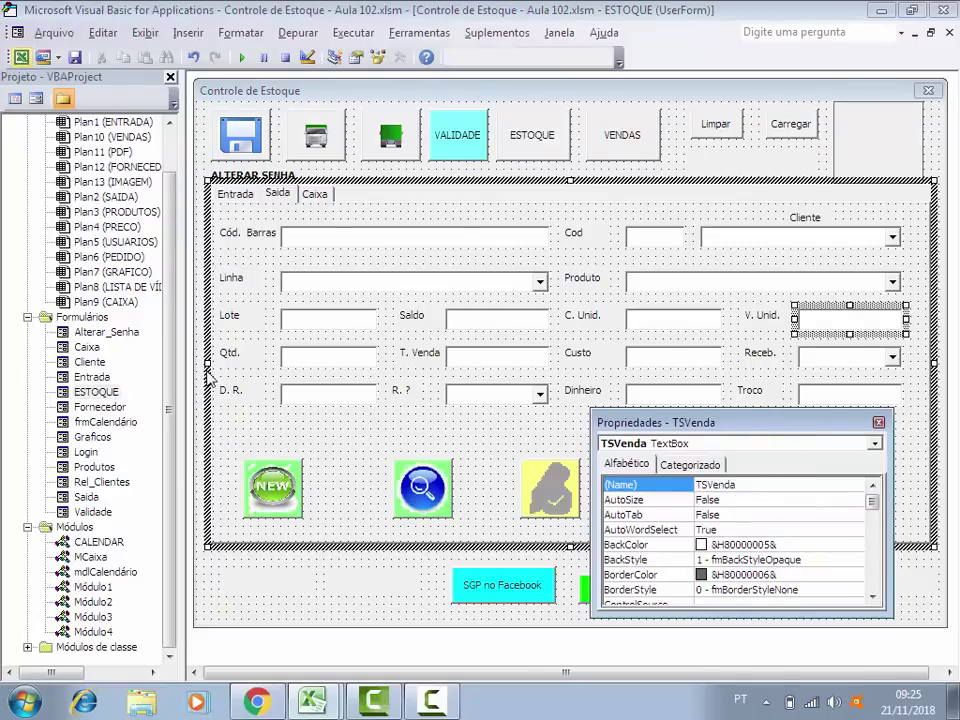
key(alt+F11)
click(296, 655)
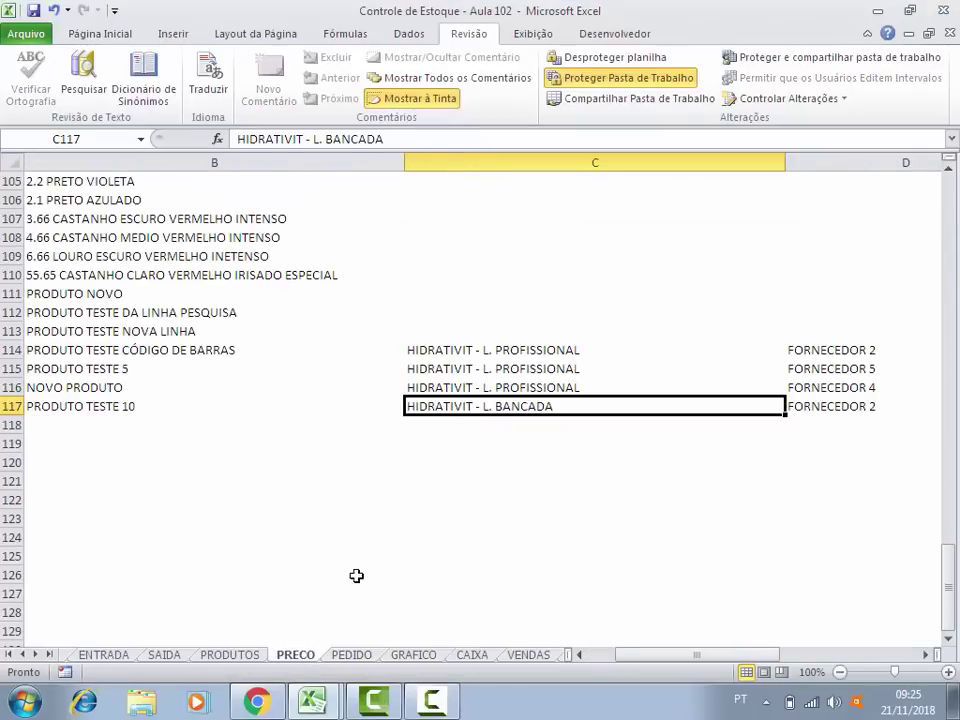
- Check PRECO row 117, where PRODUTO TESTE 10's sale price 60 sits in column E, then return to VBA
key(Left)
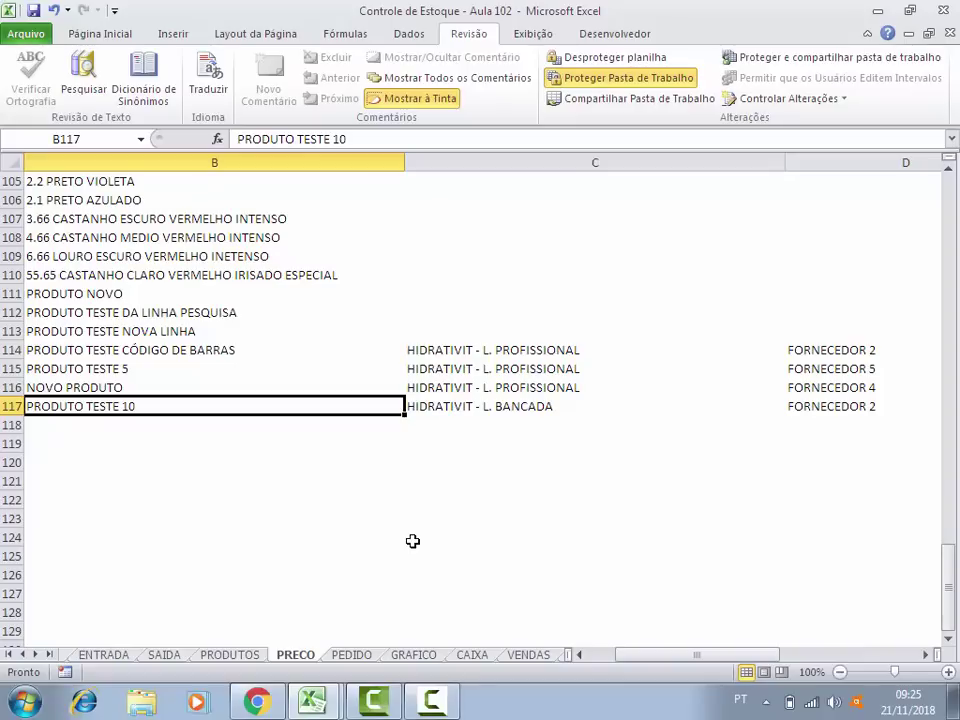
key(Right)
key(Right)
key(Right)
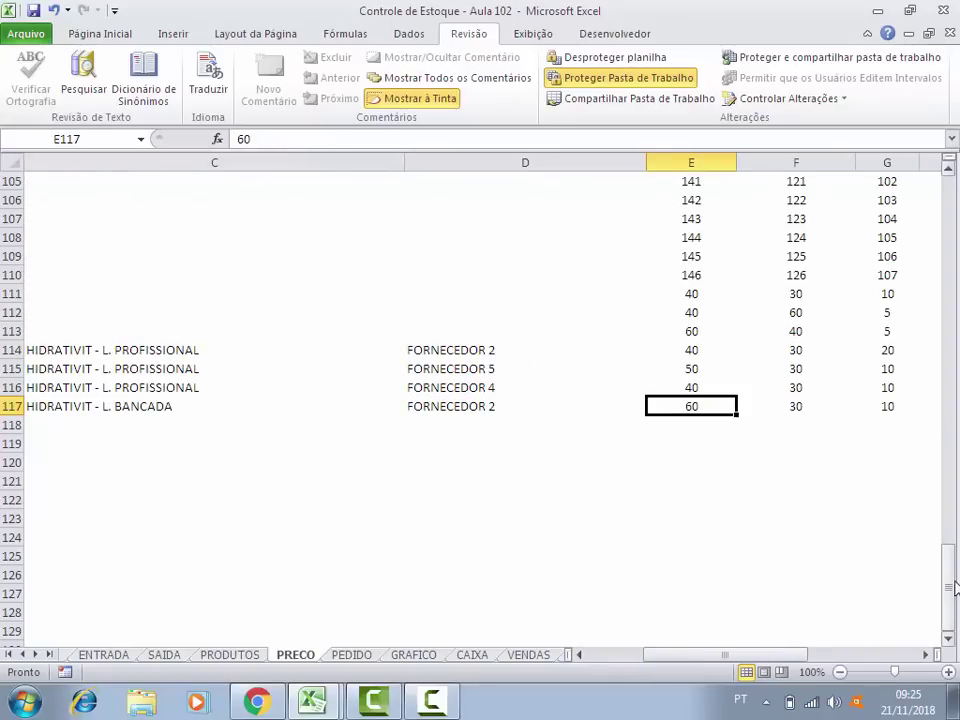
mouse_move(948, 585)
mouse_down()
mouse_move(957, 210)
mouse_move(957, 594)
mouse_up()
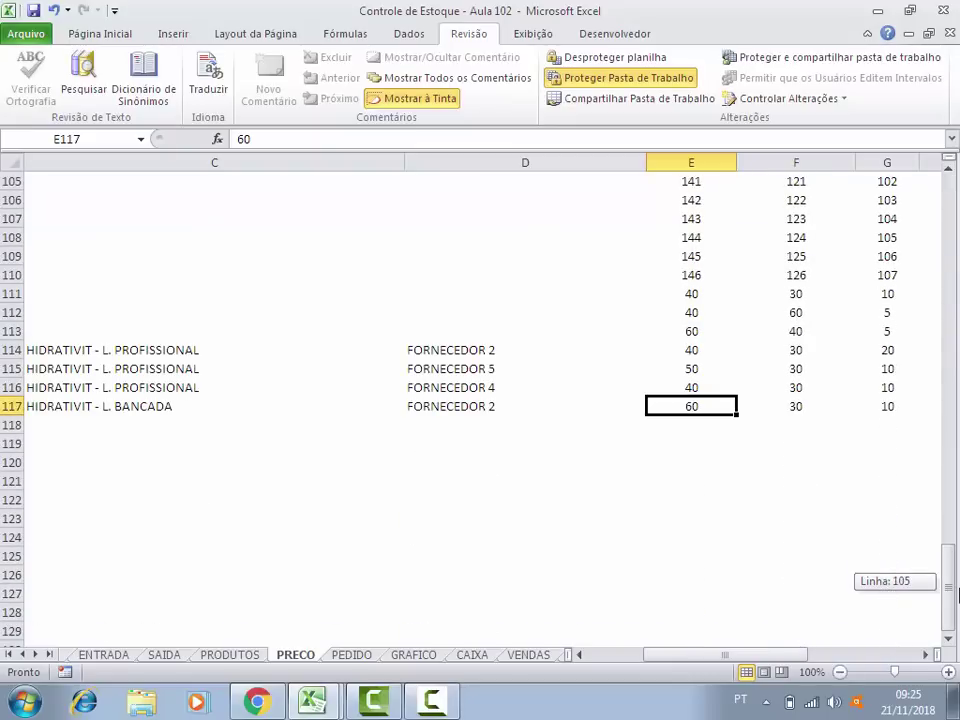
mouse_move(312, 700)
click(305, 665)
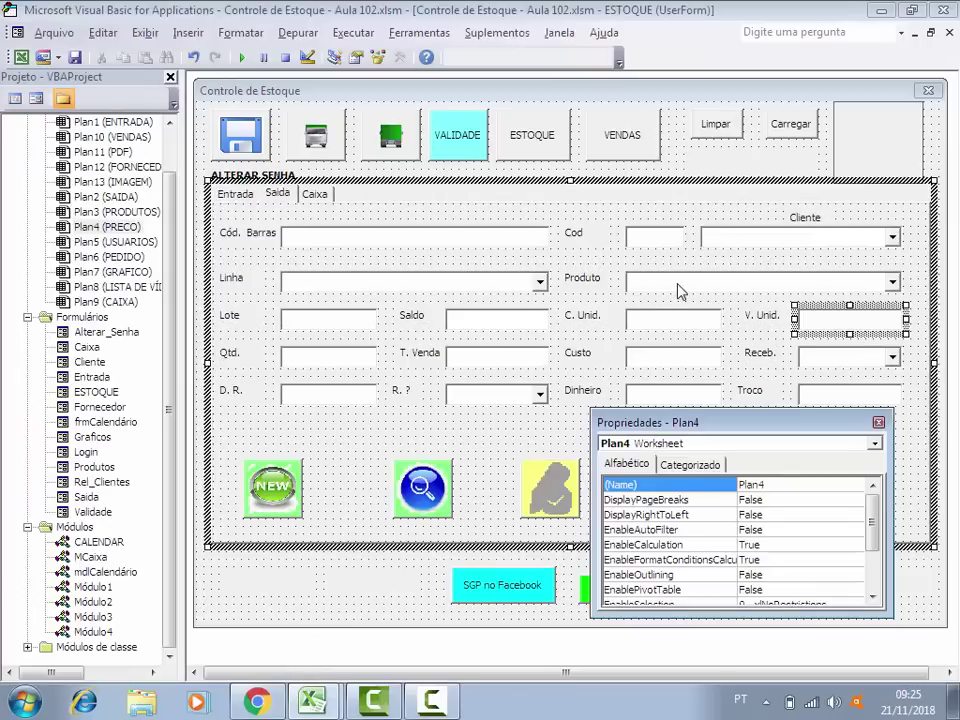
- In CSProduto_Change, change ActiveCell.Offset(0, 1) to Offset(0, 3) to read the sale price
double_click(707, 289)
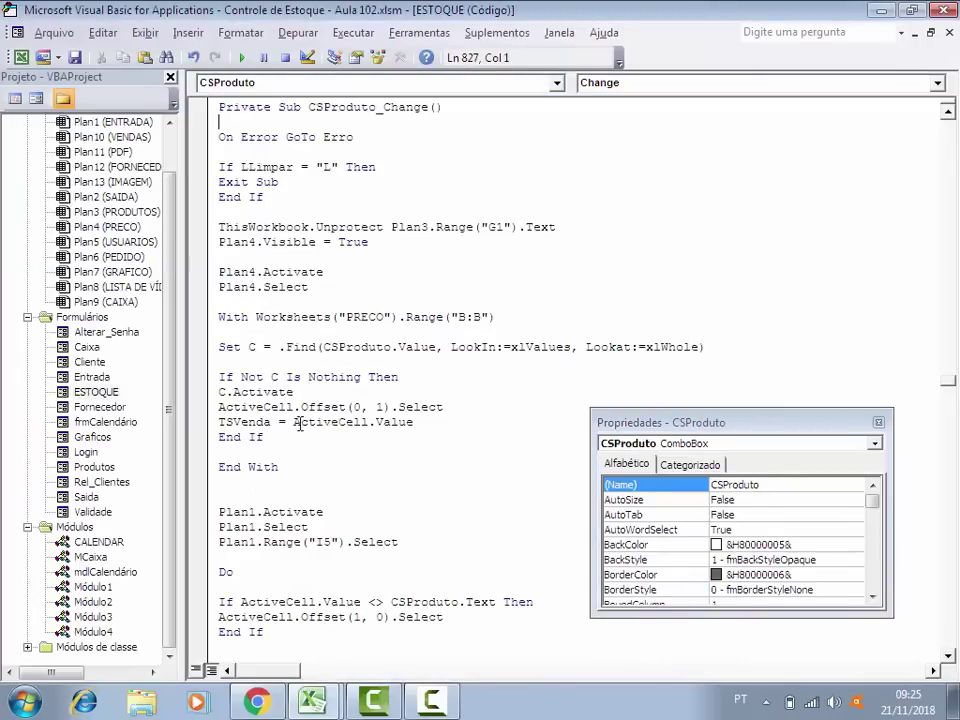
click(386, 407)
key(BackSpace)
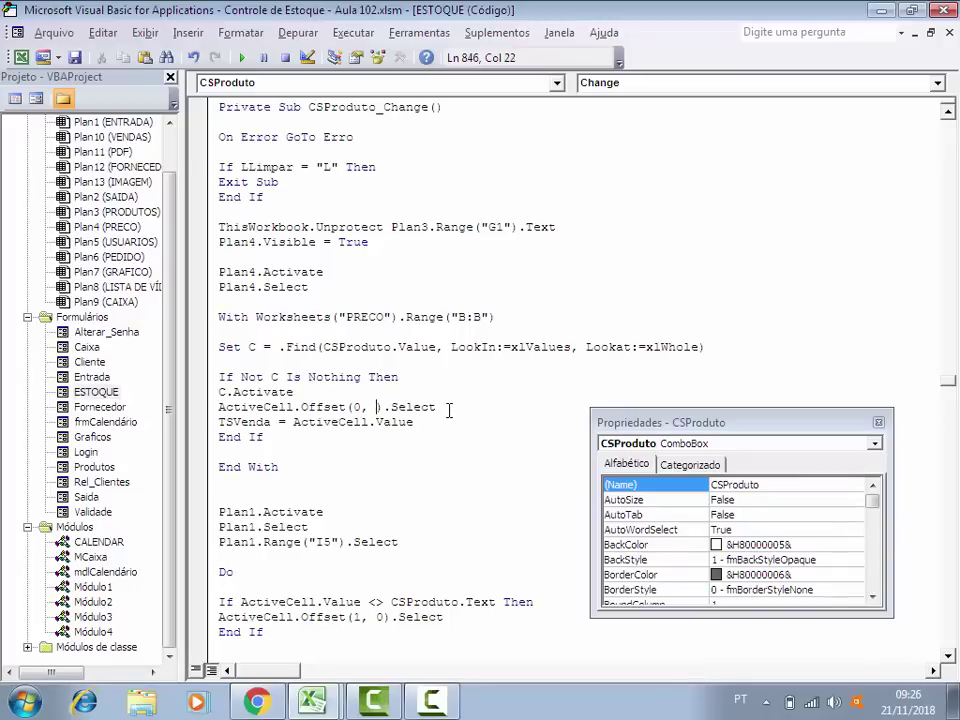
text(3)
key(Down)
key(Down)
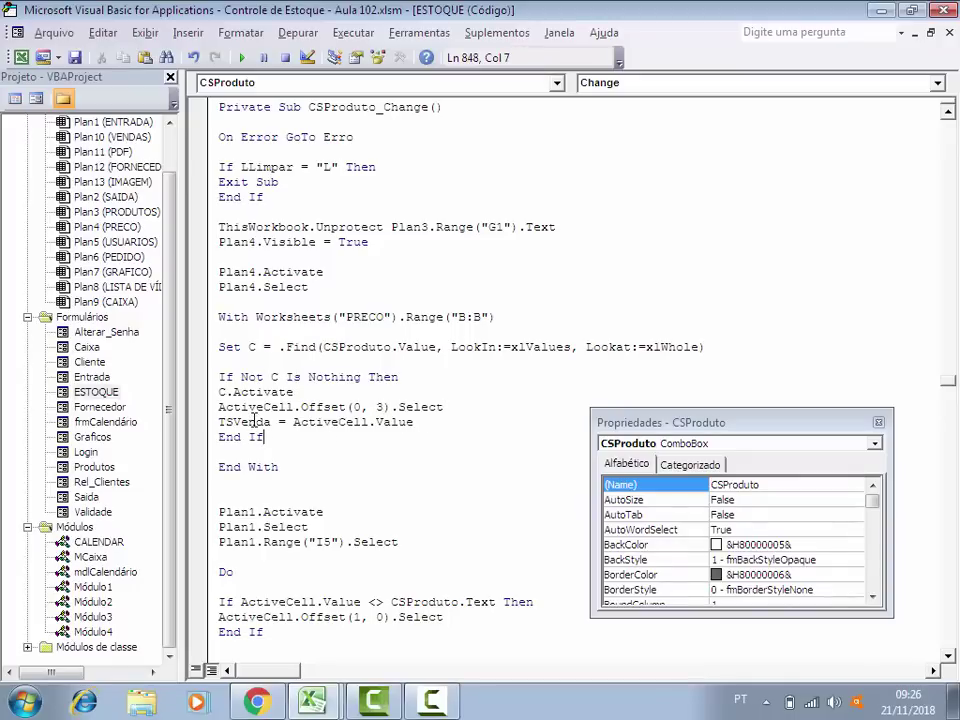
- Scroll through the rest of the procedure and reopen the ESTOQUE form design
scroll(258, 424, down, 1)
scroll(261, 400, down, 1)
scroll(263, 385, down, 1)
scroll(269, 375, down, 1)
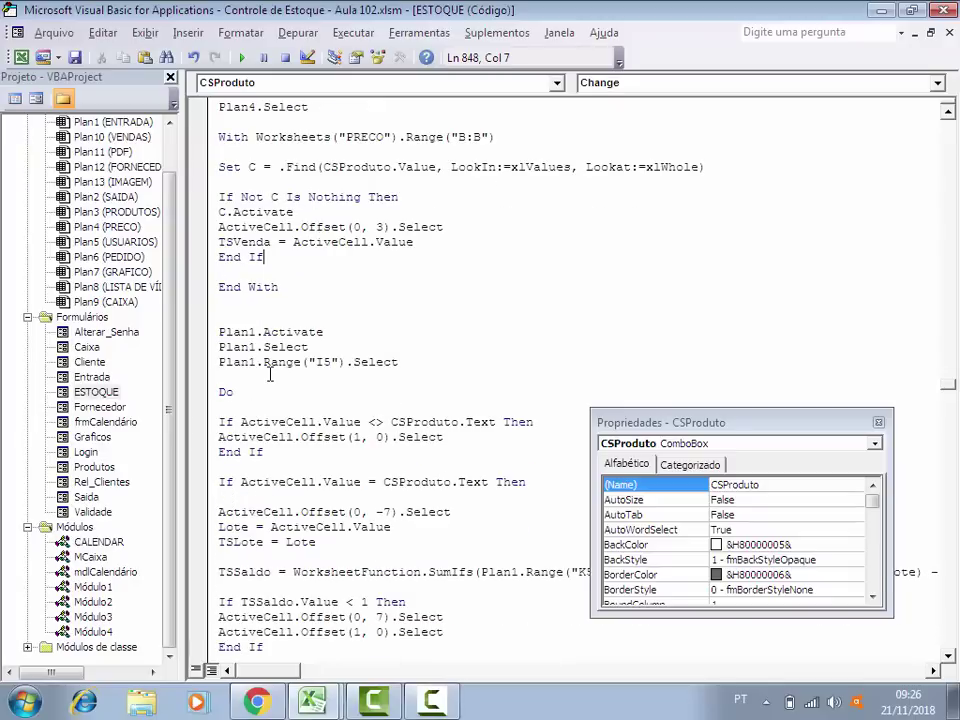
scroll(268, 368, down, 2)
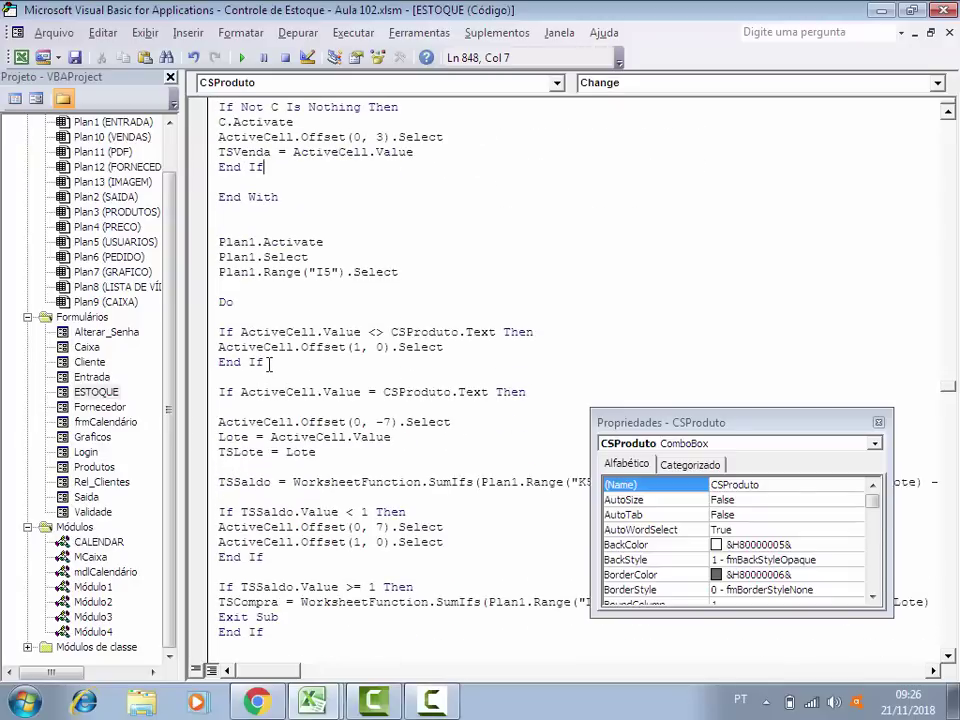
scroll(267, 352, down, 1)
scroll(268, 345, down, 2)
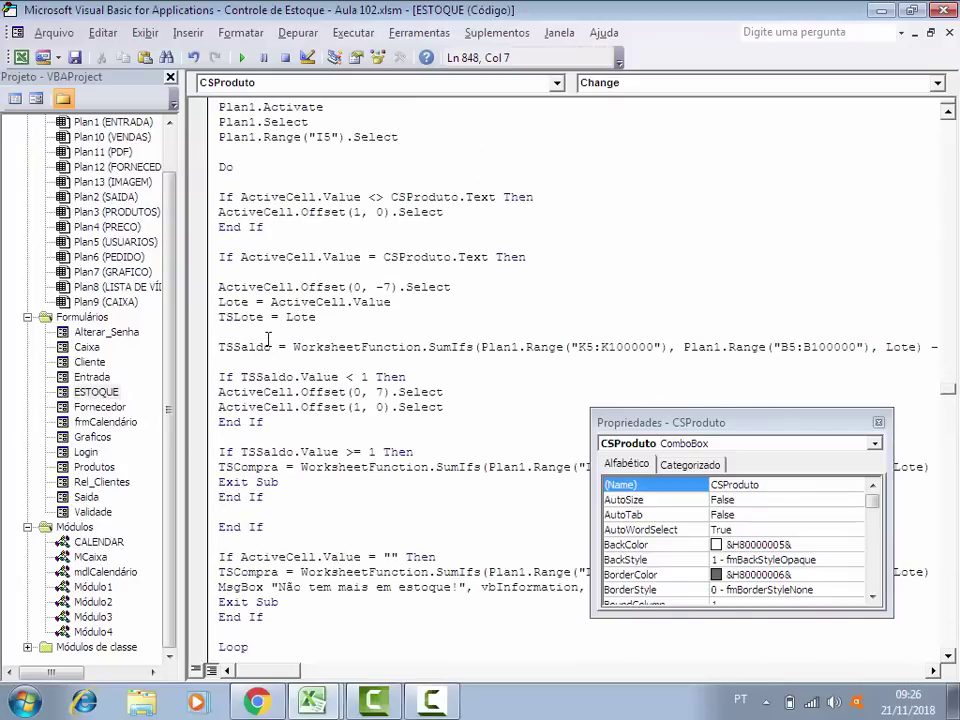
scroll(276, 326, down, 2)
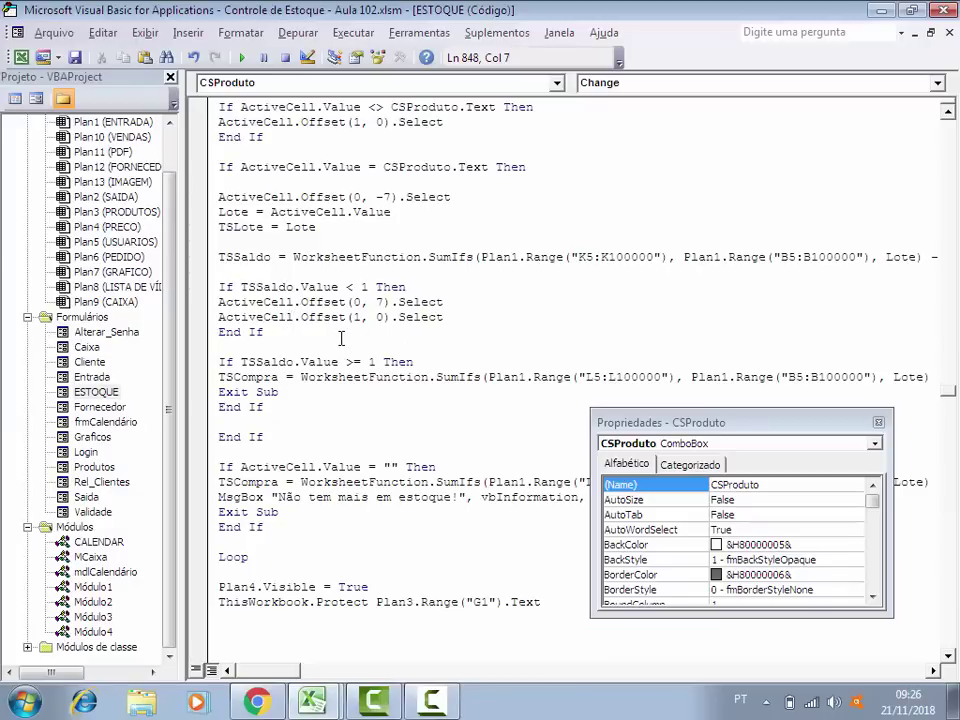
scroll(341, 334, down, 1)
scroll(341, 333, down, 1)
scroll(341, 332, down, 1)
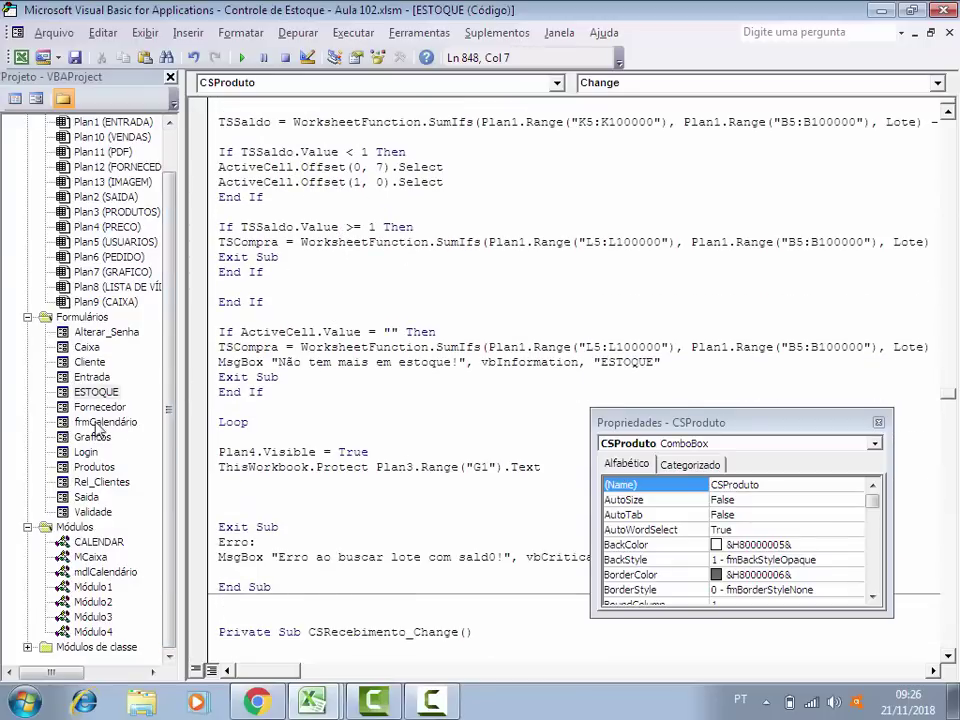
double_click(93, 392)
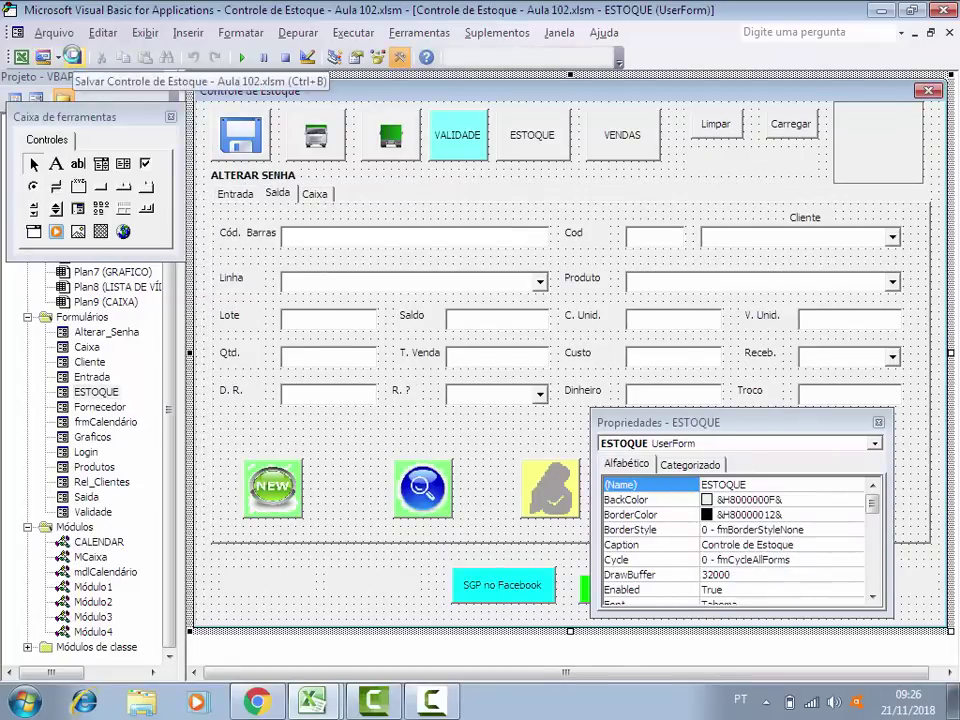
key(F5)
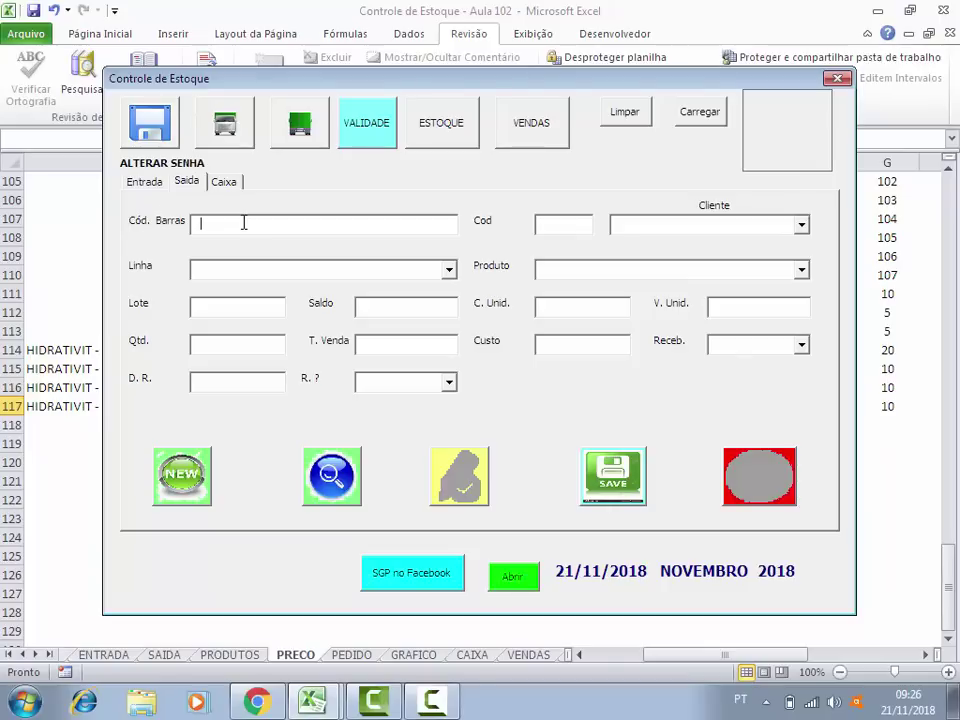
text(7896331703443)
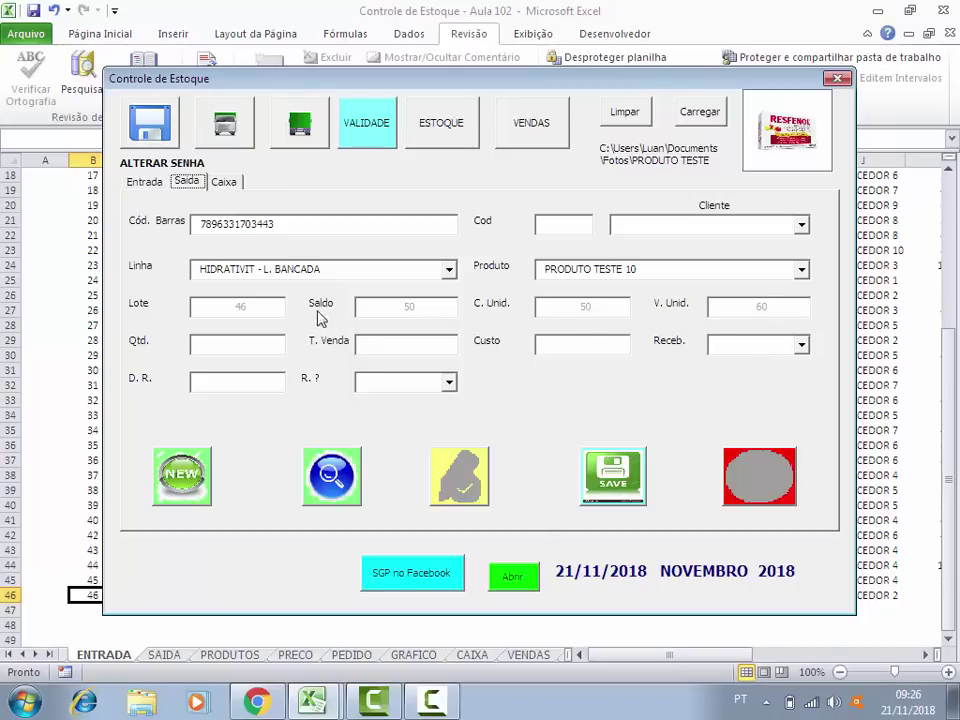
click(245, 352)
text(20)
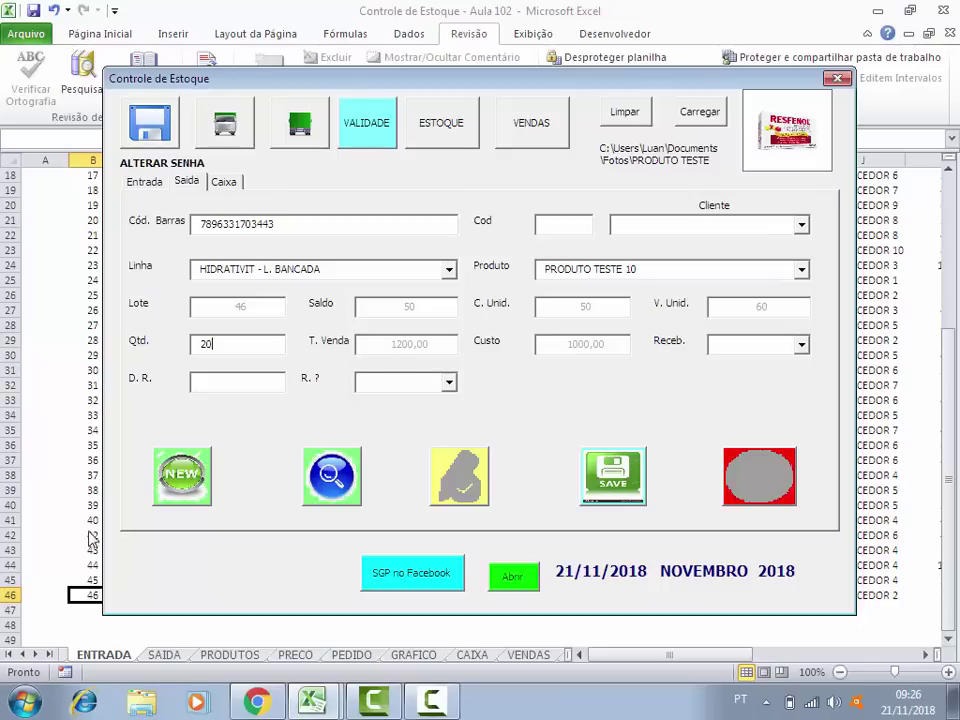
key(super)
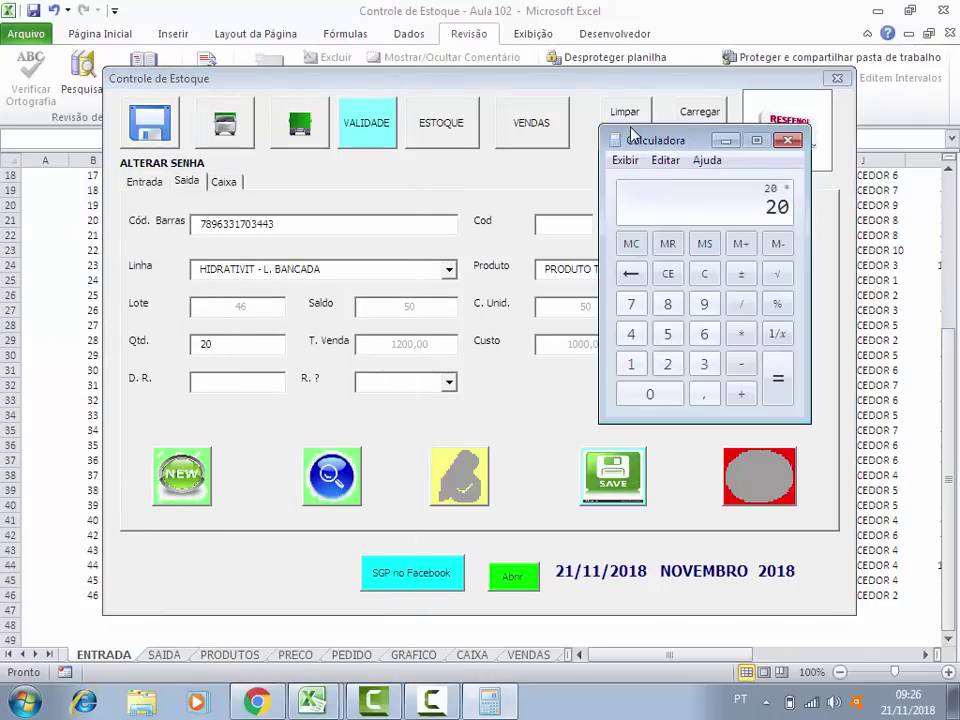
- Compute 20 × 60 = 1200 in Calculadora to confirm T. Venda, then close it
text(60)
key(Return)
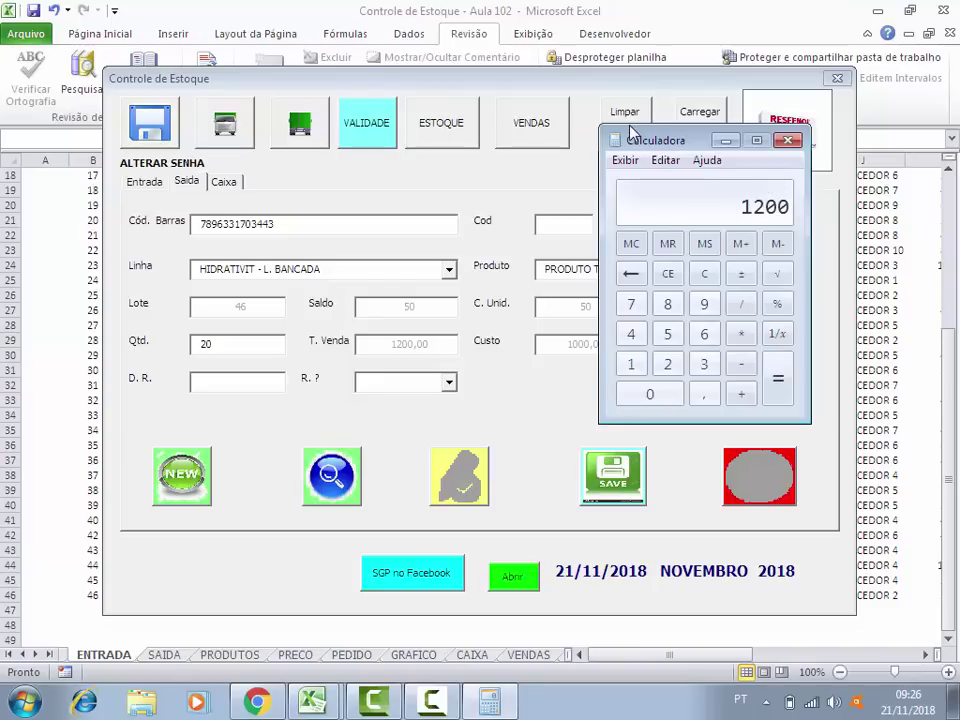
click(787, 141)
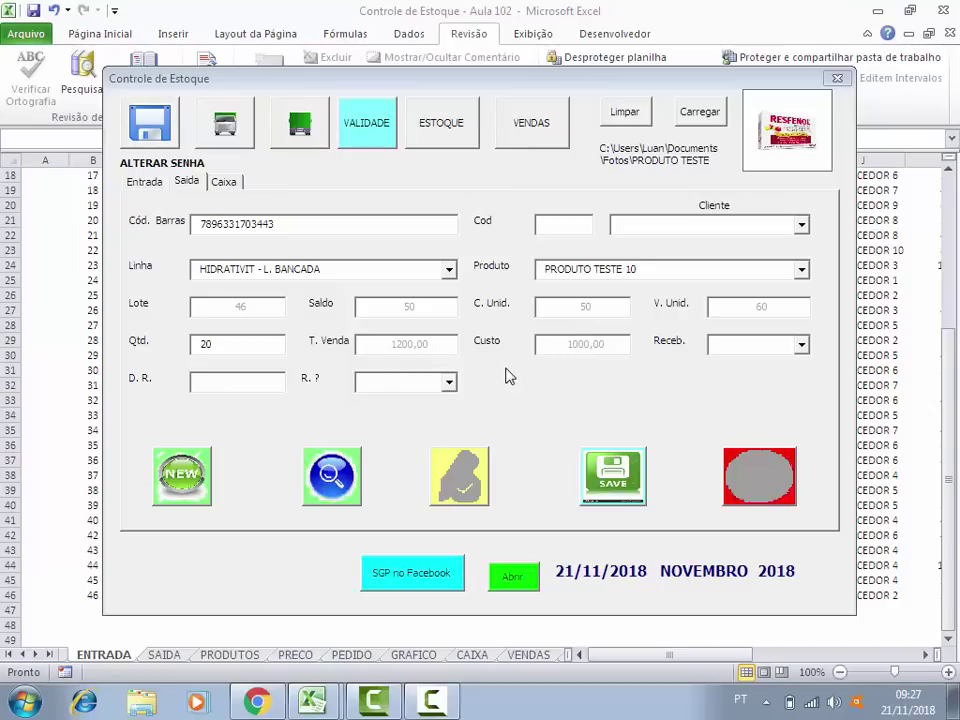
- Set Receb. to AVISTA, inspect the Dinheiro field, then request the password prompt with Abrir
click(802, 346)
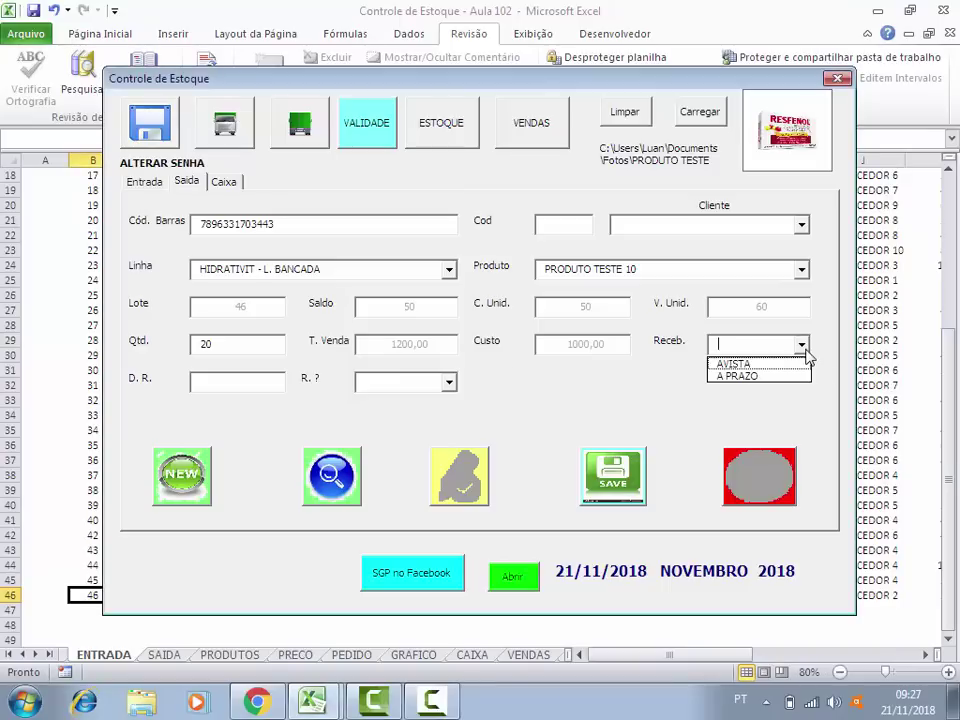
click(752, 365)
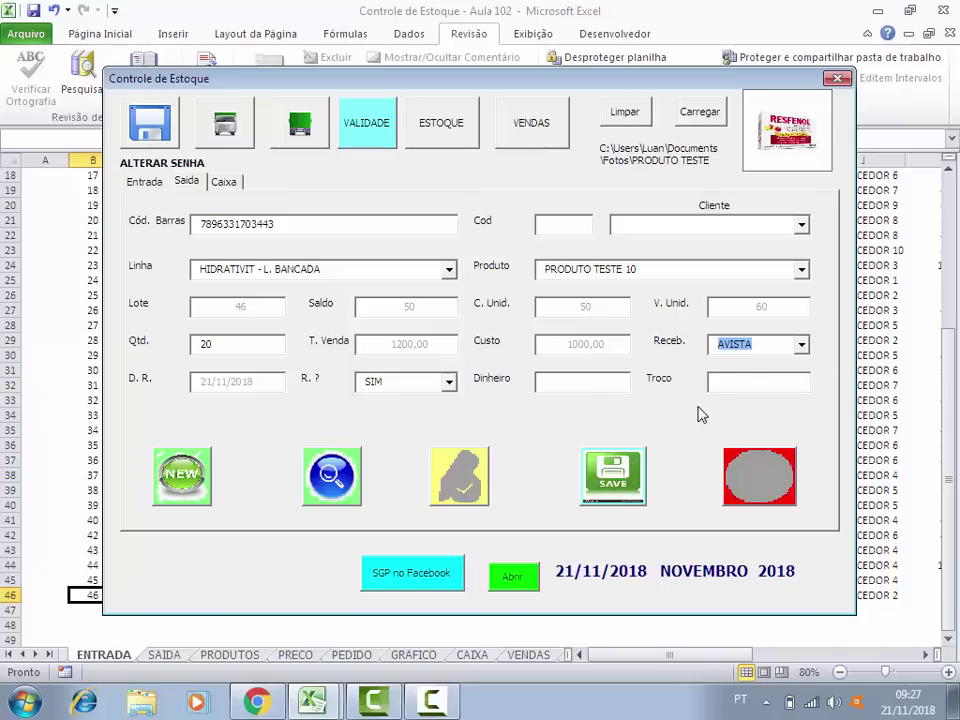
click(576, 385)
click(805, 348)
click(806, 351)
click(515, 580)
- Confirm the password and review the Saída search button's code
key(Return)
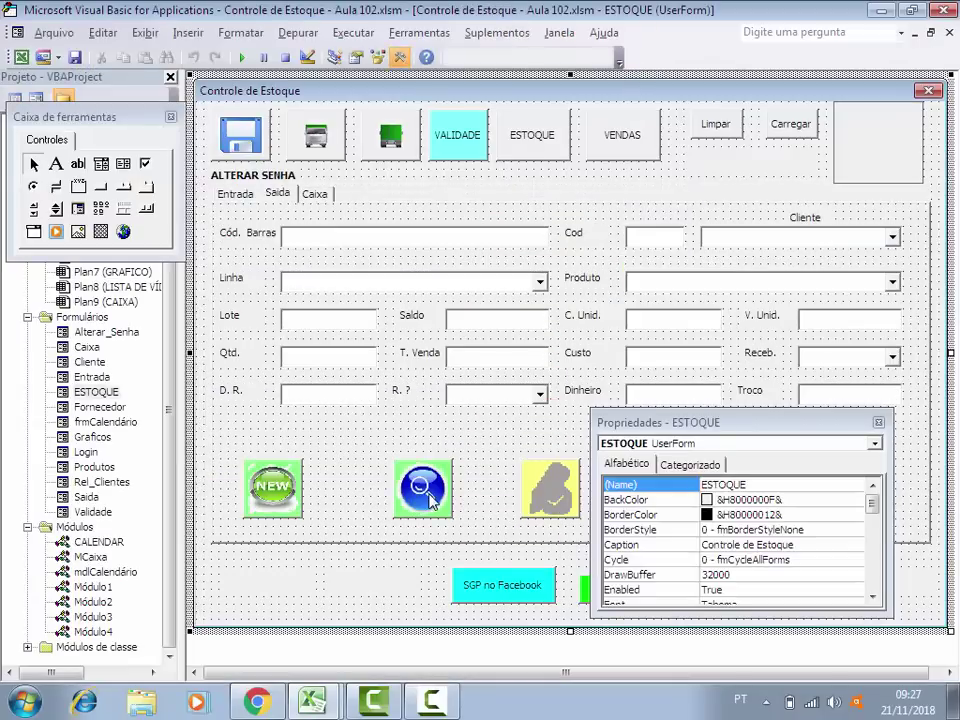
double_click(417, 505)
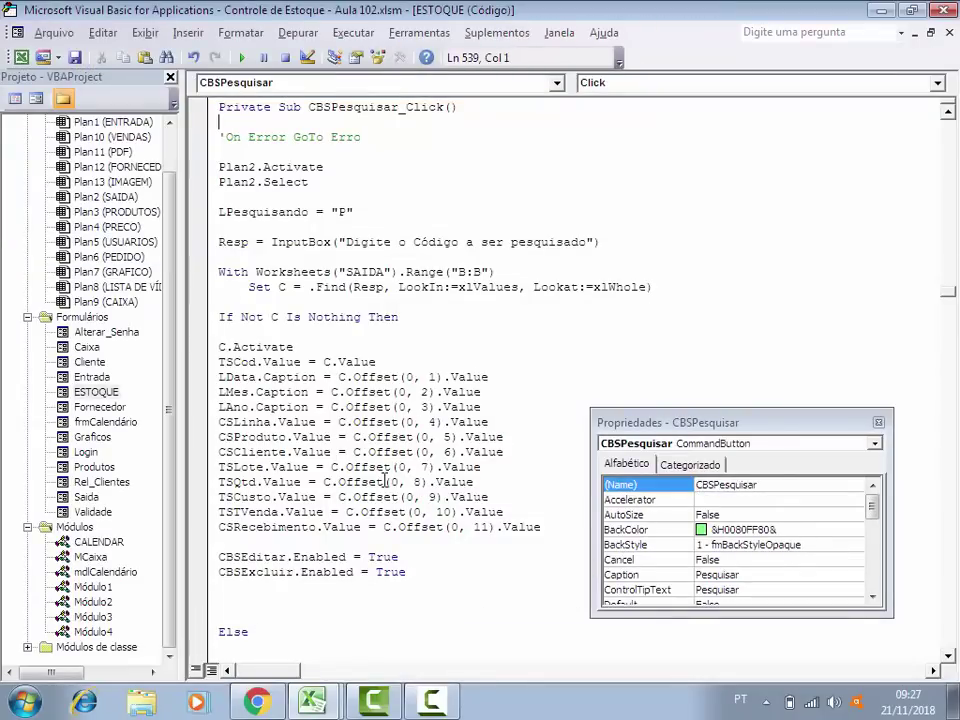
scroll(386, 318, down, 3)
scroll(383, 320, down, 2)
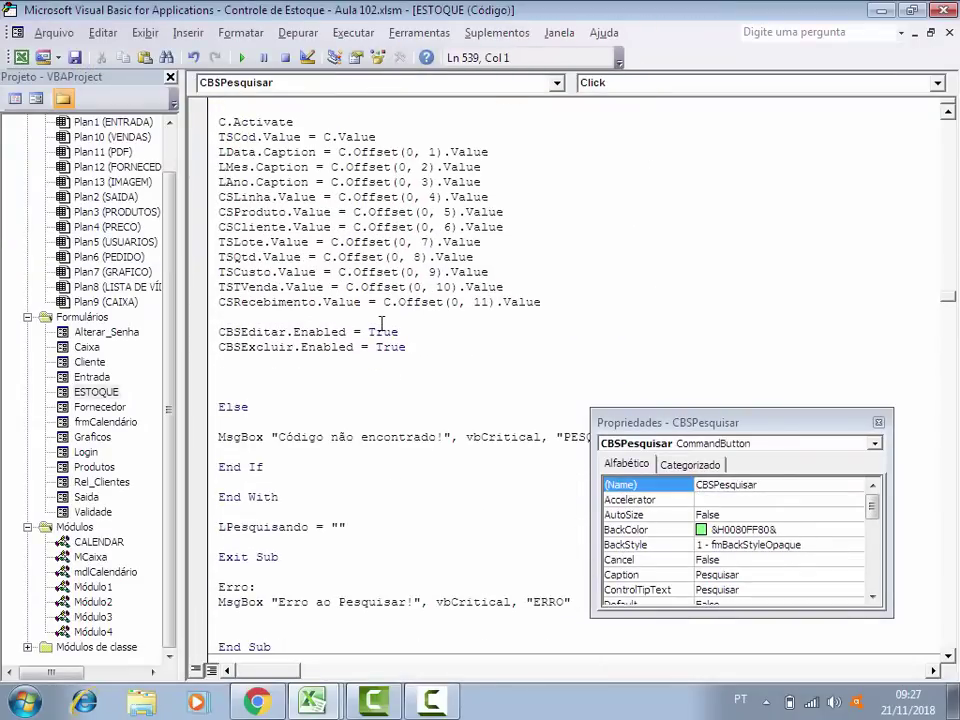
scroll(381, 322, down, 1)
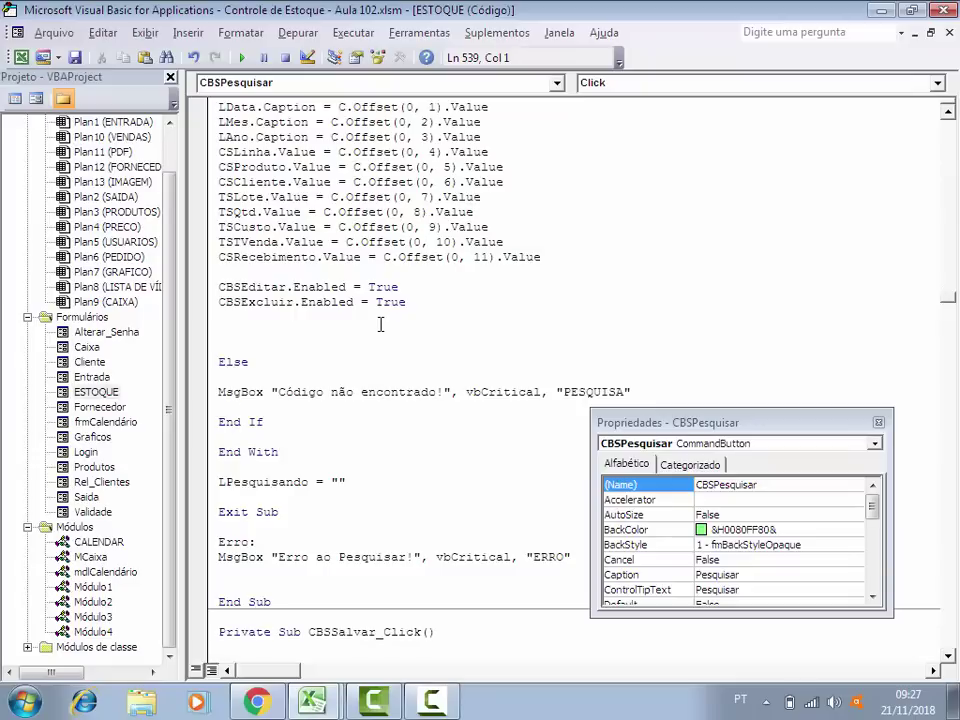
double_click(100, 393)
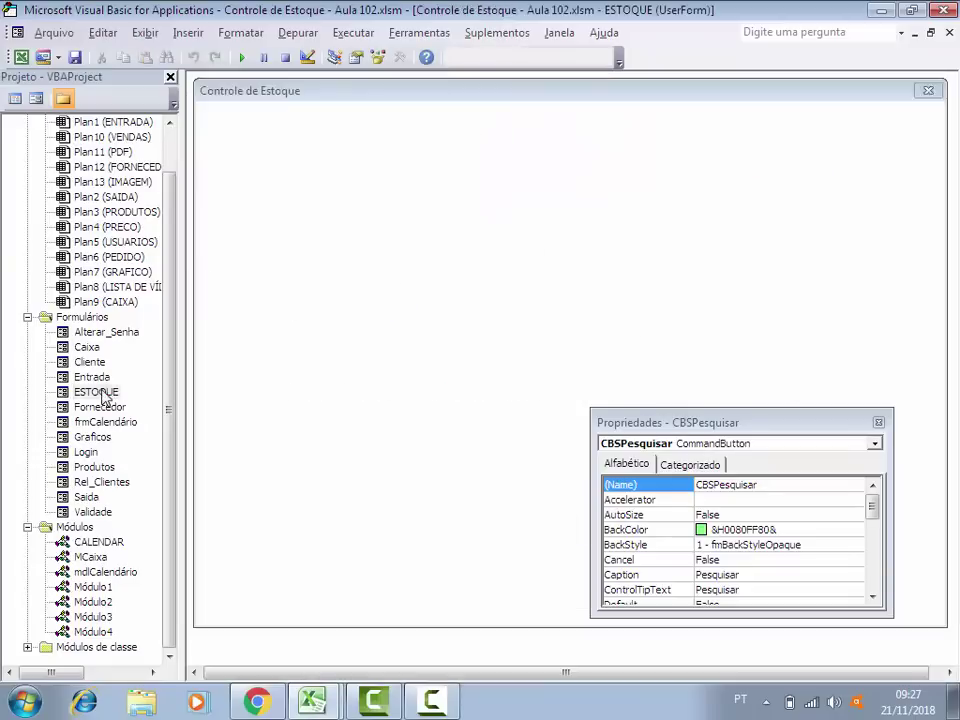
- Copy the Plan4/PRECO barcode lookup block from the Entrada search code CBPesquisar_Click
click(235, 192)
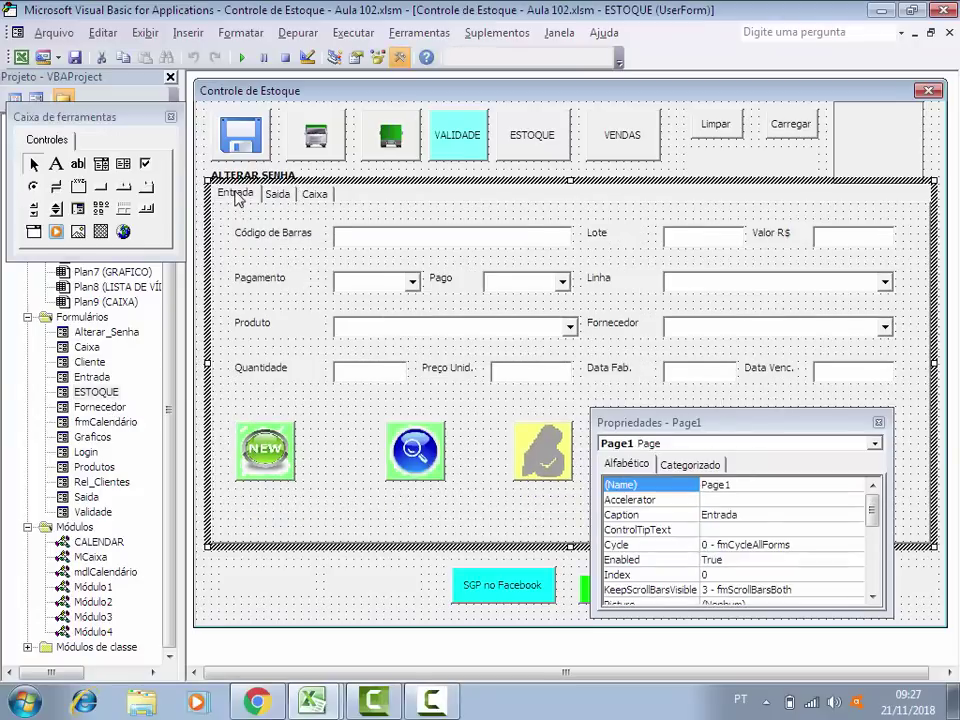
double_click(414, 452)
scroll(380, 440, down, 4)
scroll(380, 440, down, 6)
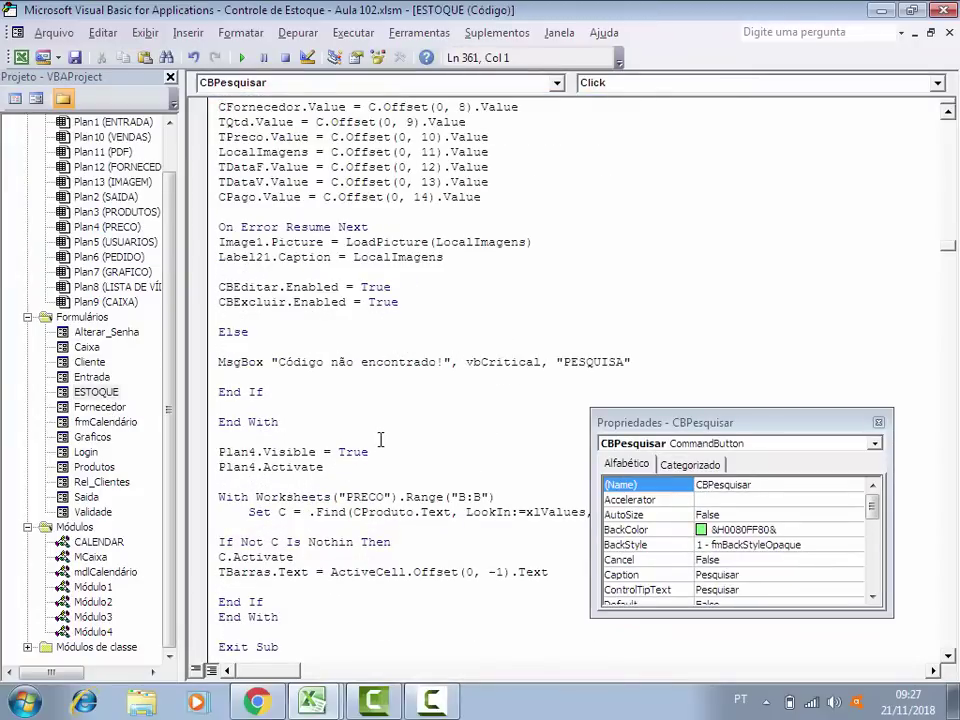
scroll(380, 440, down, 2)
scroll(380, 437, down, 1)
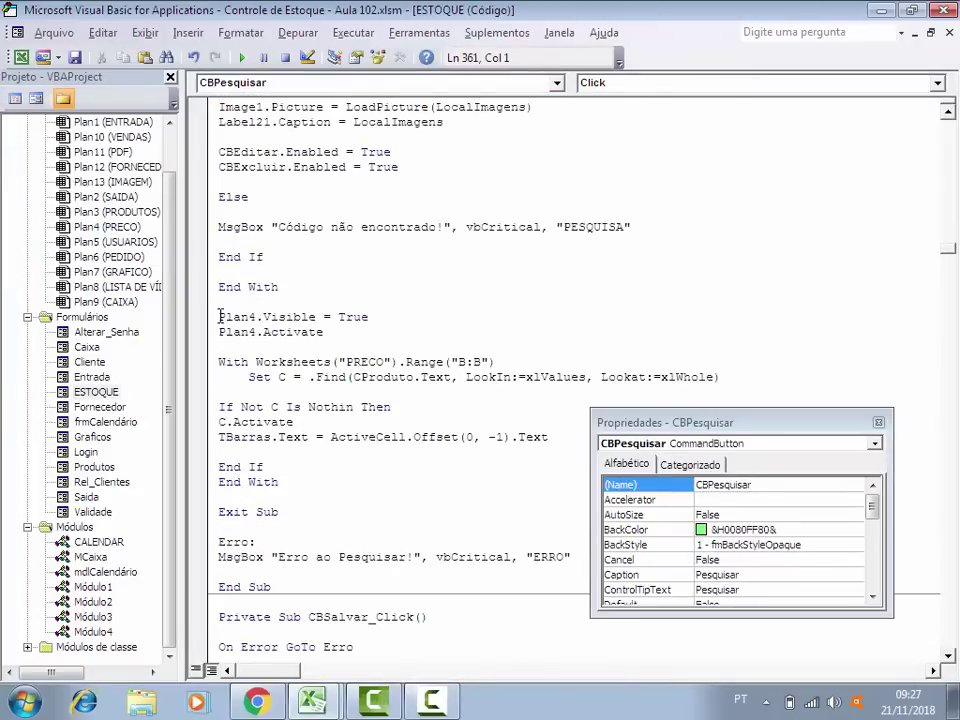
drag(219, 316, 279, 481)
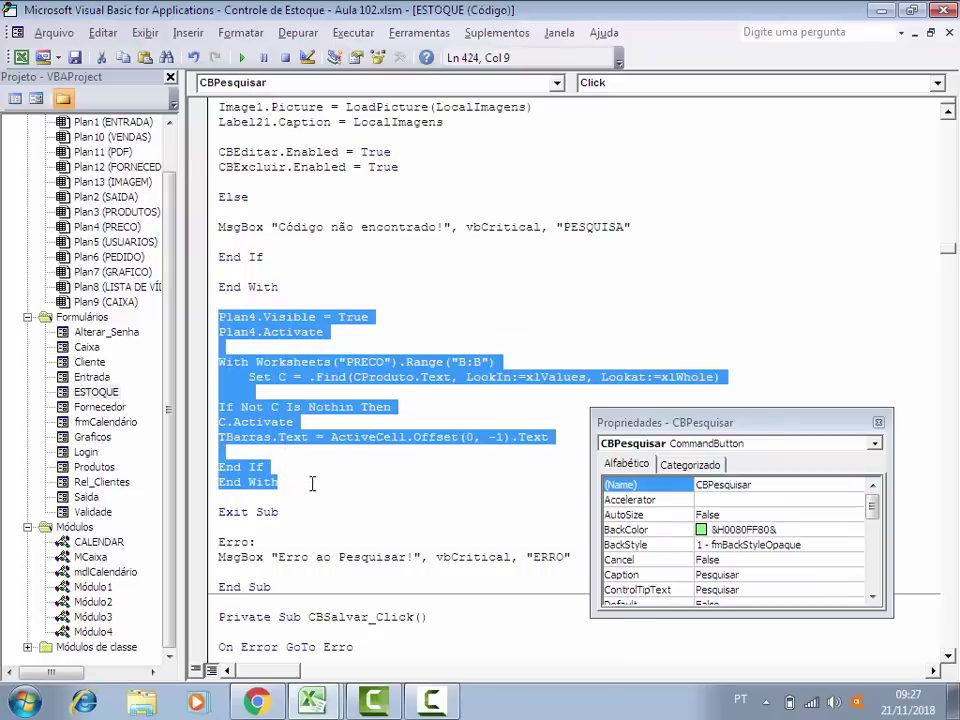
- Paste the PRECO lookup block into CBSPesquisar_Click right after End With, before LPesquisando
double_click(96, 392)
click(278, 196)
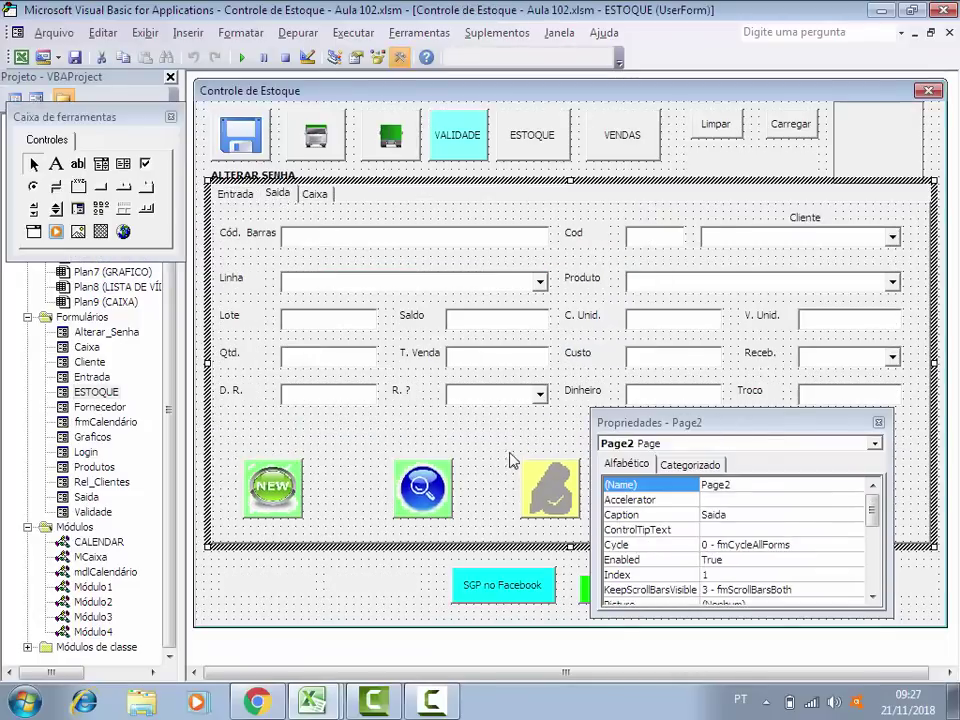
double_click(424, 500)
scroll(439, 475, down, 3)
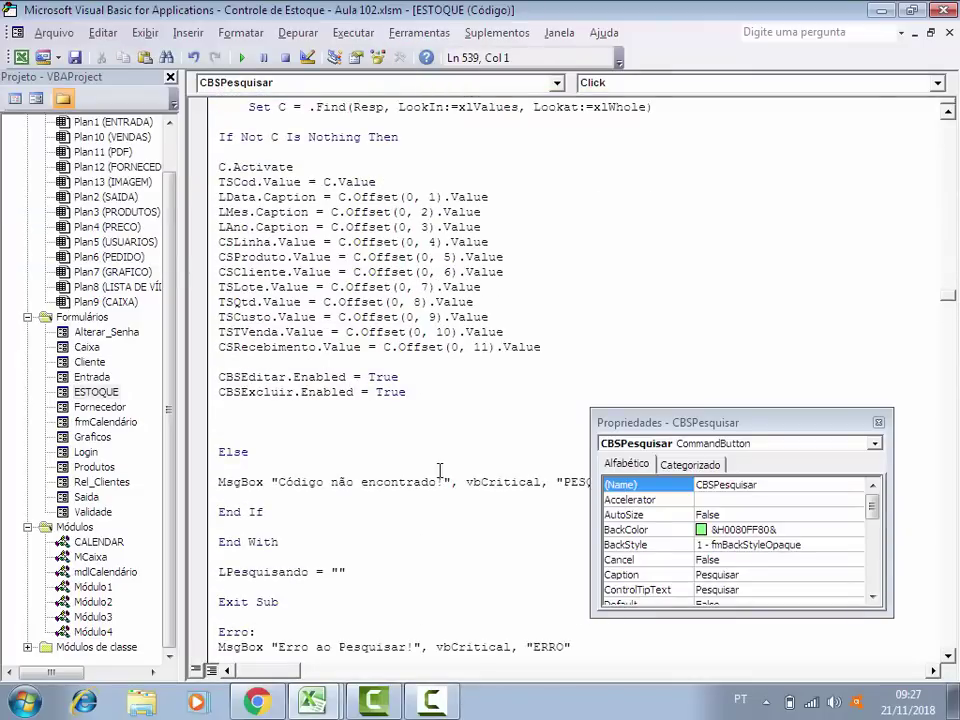
scroll(437, 463, down, 7)
scroll(437, 463, down, 1)
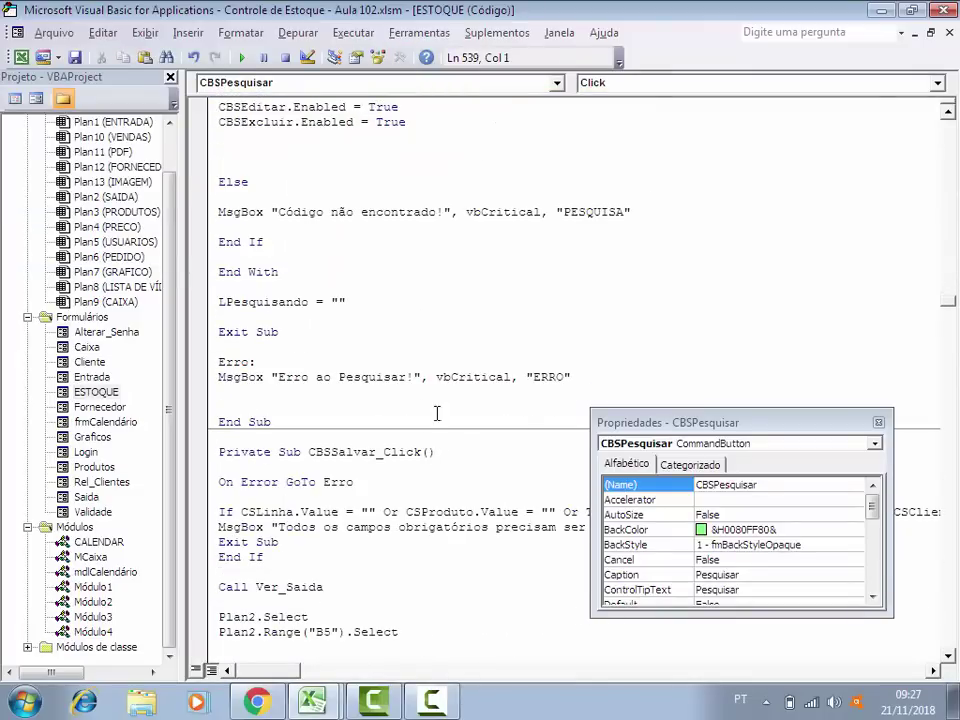
click(240, 285)
text(Plan4.Visible = True Plan4.Activate  With Worksheets("PRECO").Range("B:B")     Set C = .Find(CProduto.Text, LookIn:=xlValues, Lookat:=xlWhole)  If Not C Is Nothin Then C.Activate TBarras.Text = ActiveCell.Offset(0, -1).Text  End If End With)
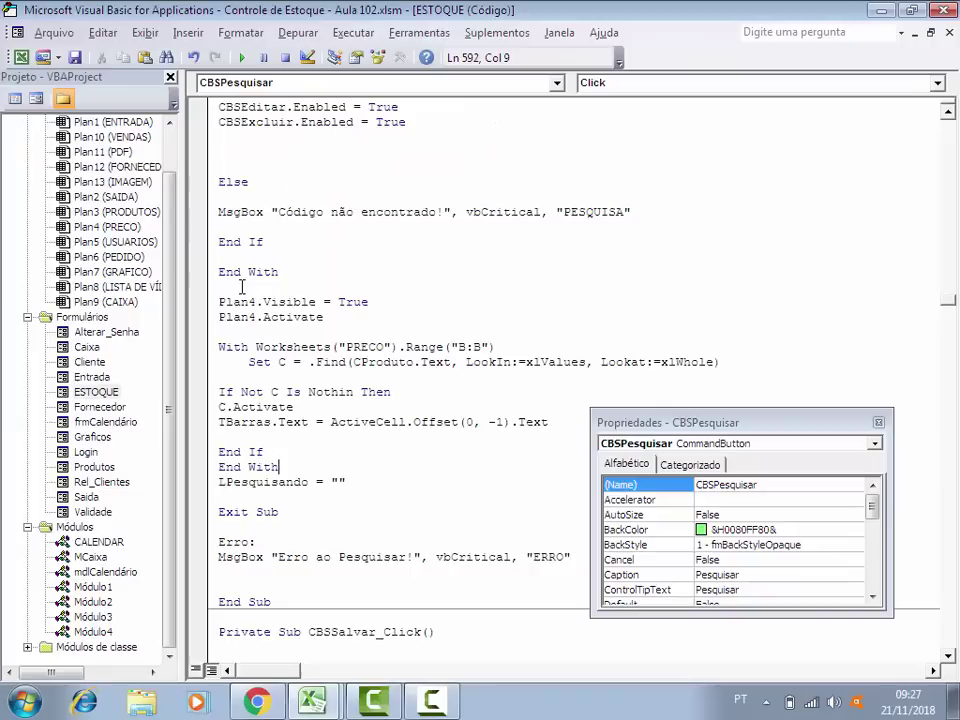
key(Return)
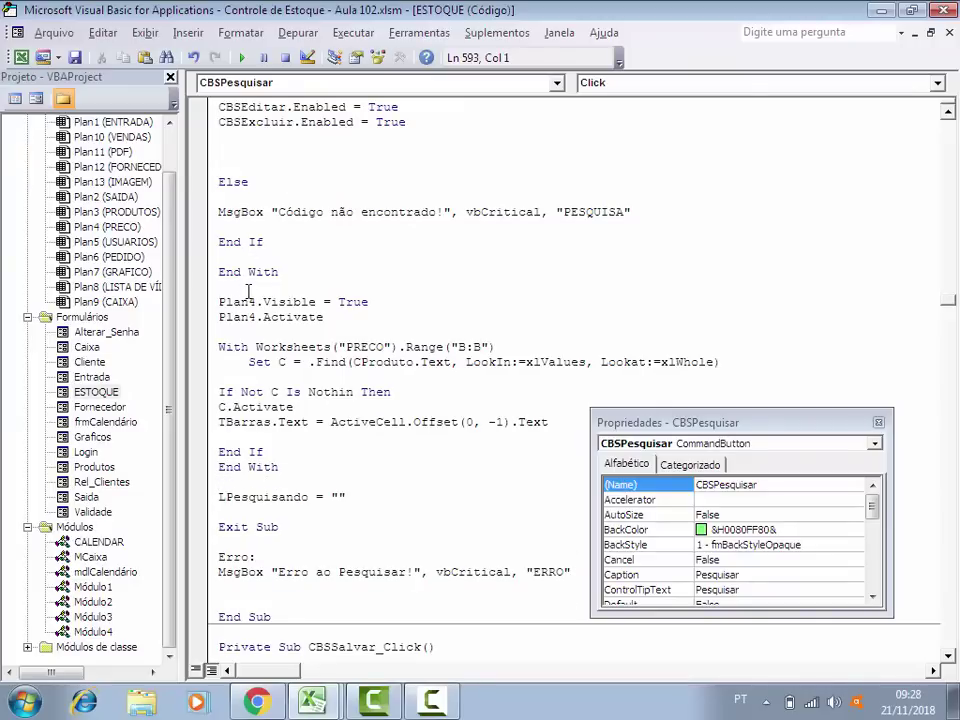
click(231, 286)
scroll(274, 336, up, 4)
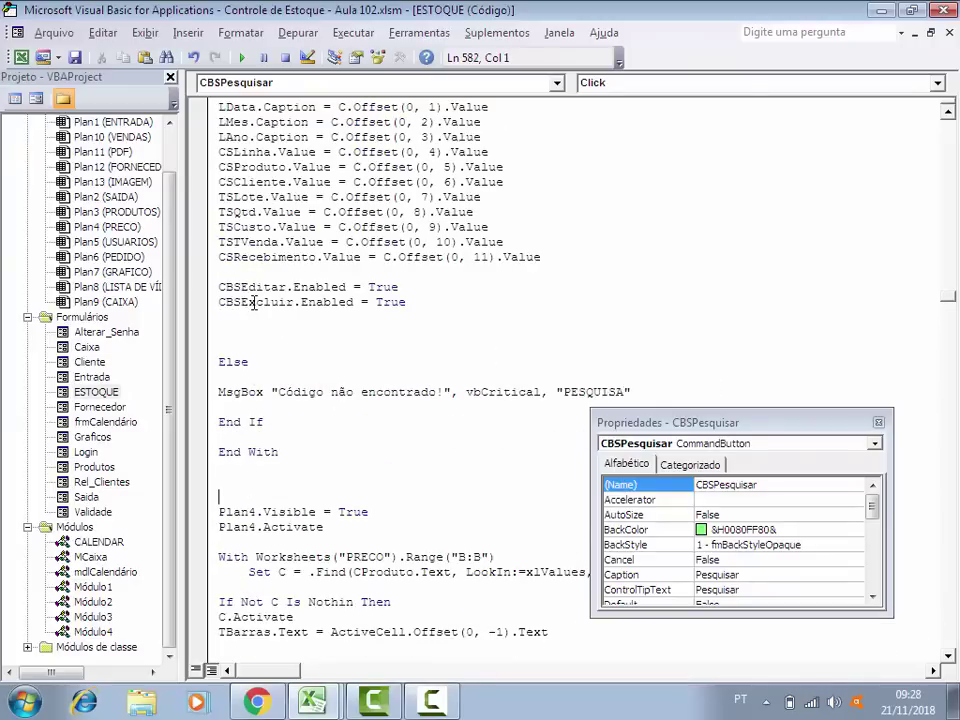
scroll(274, 336, up, 2)
scroll(274, 336, up, 8)
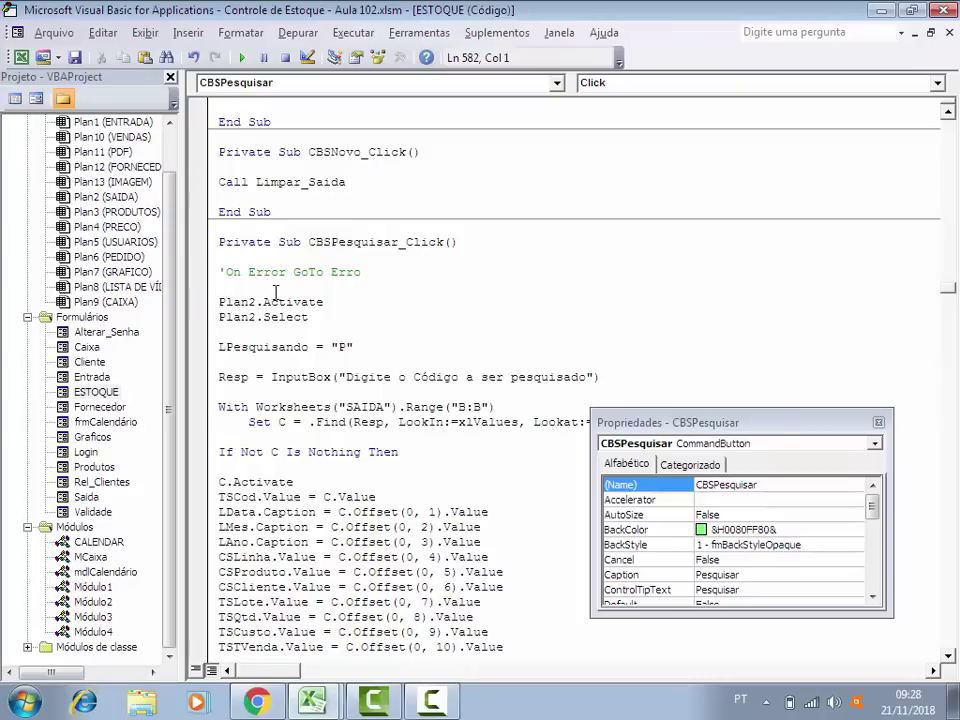
- Mark the spot below the On Error line and revisit the Saída search code
click(263, 286)
double_click(100, 394)
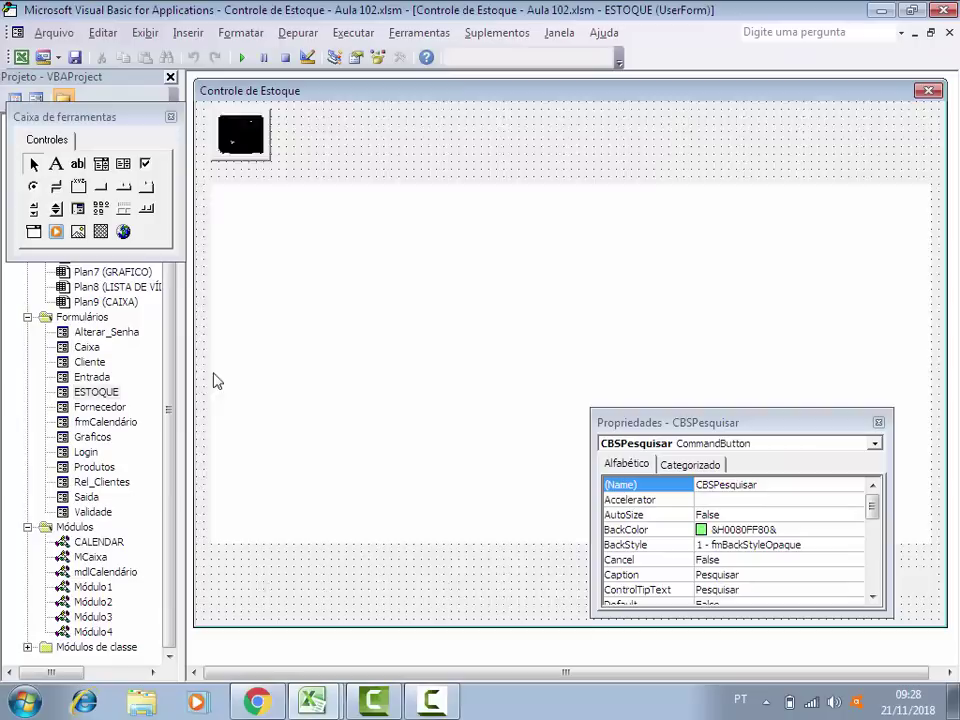
click(405, 498)
double_click(405, 498)
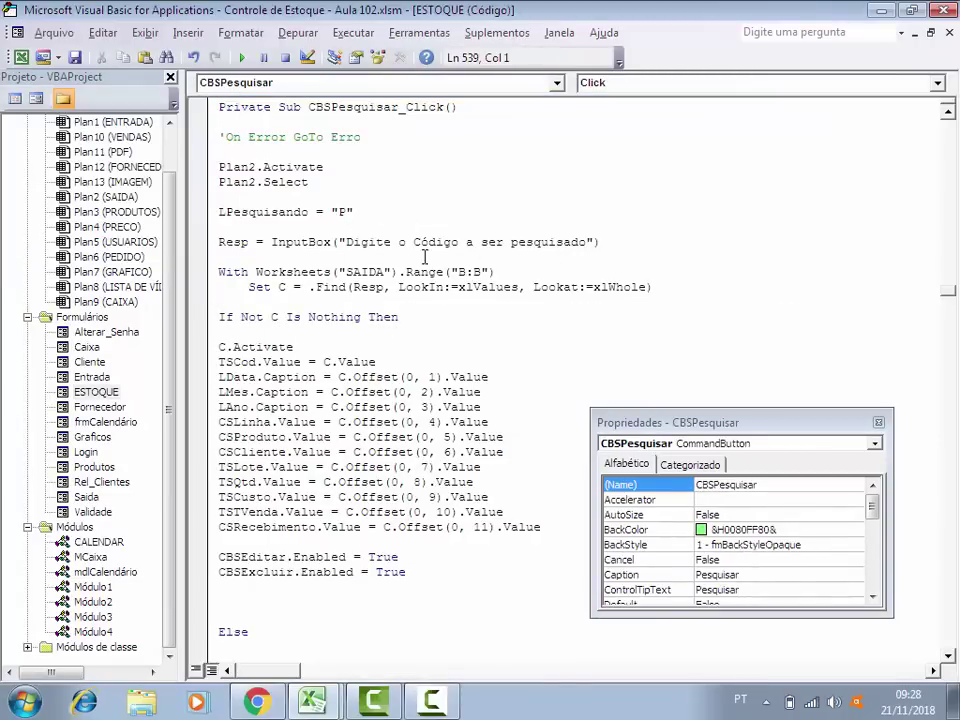
double_click(100, 392)
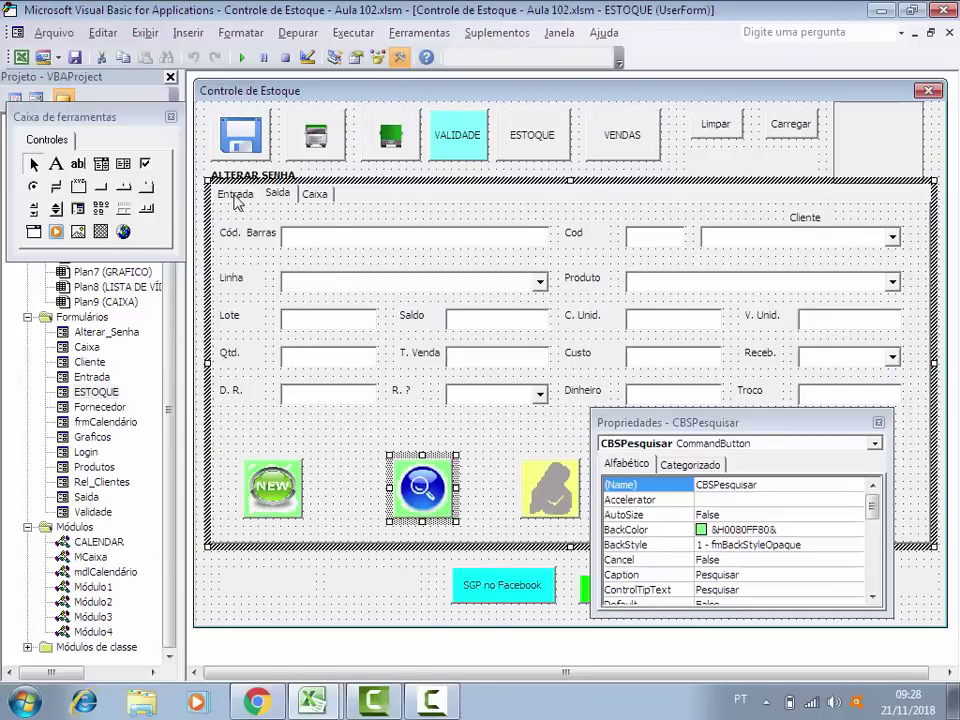
- Select the ThisWorkbook.Unprotect line in the Entrada search code and return to the Saida page
click(237, 203)
double_click(410, 446)
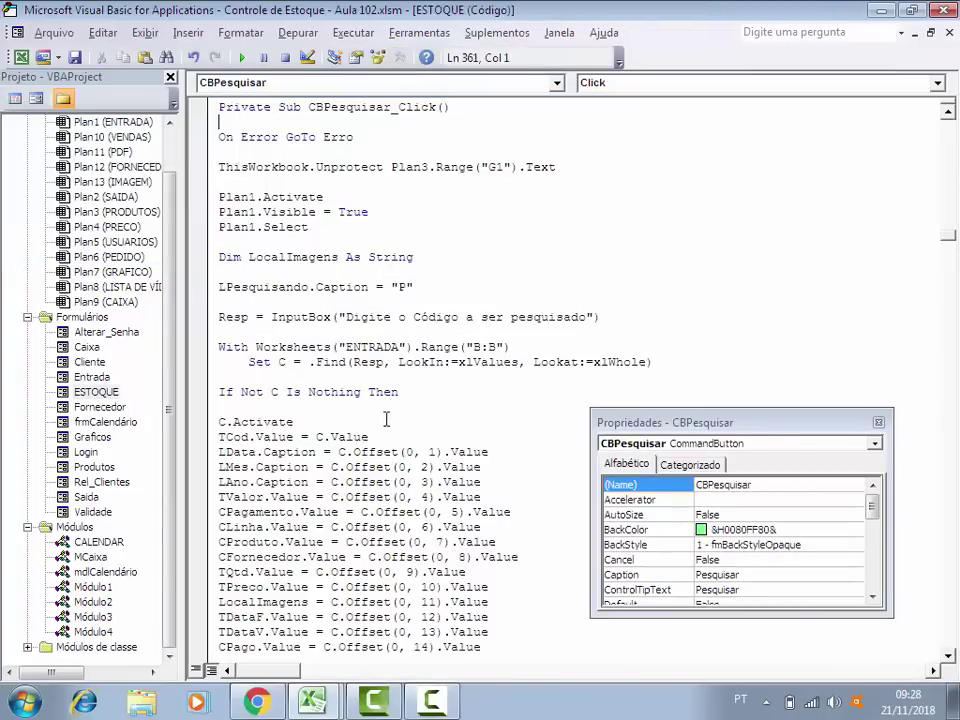
drag(556, 167, 217, 167)
key(ctrl+c)
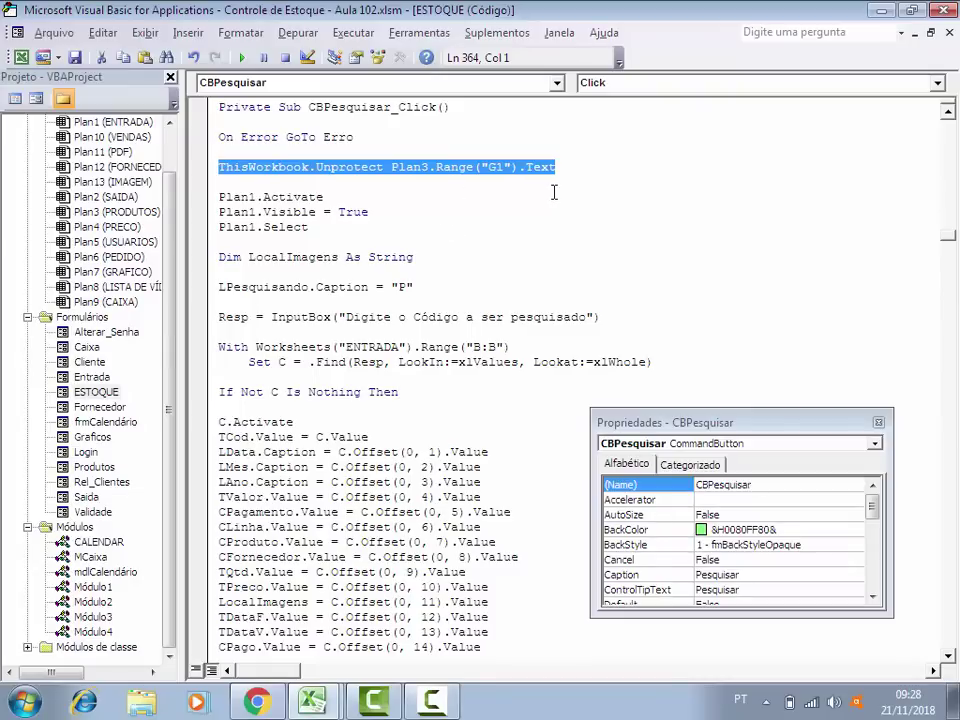
double_click(97, 392)
click(277, 194)
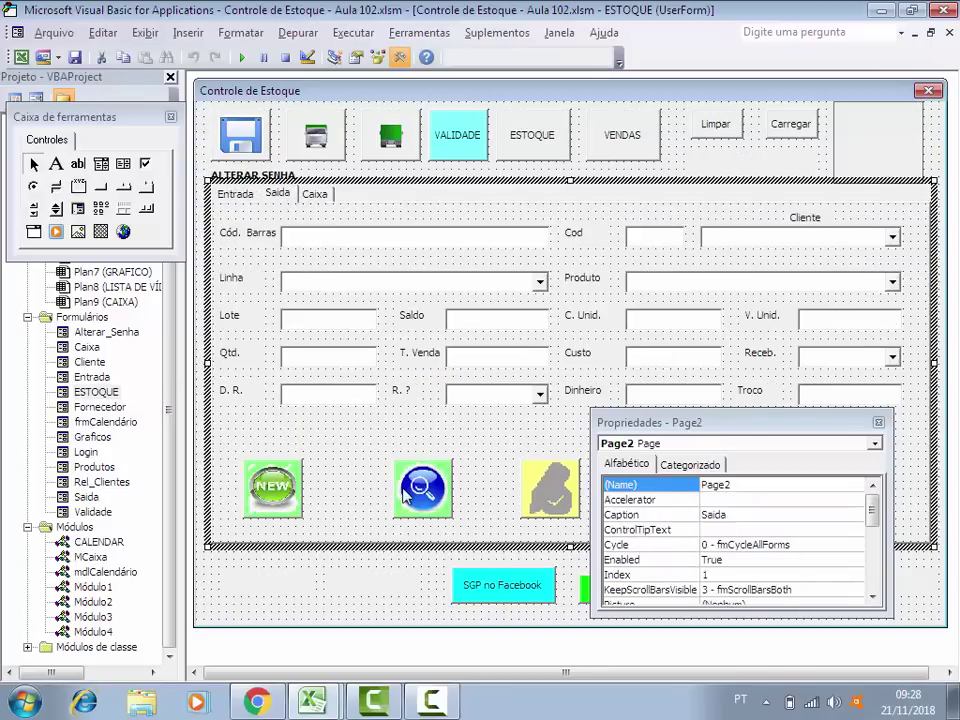
- Paste the unprotect line into the Saída search code and uncomment On Error GoTo Erro
click(420, 487)
double_click(420, 487)
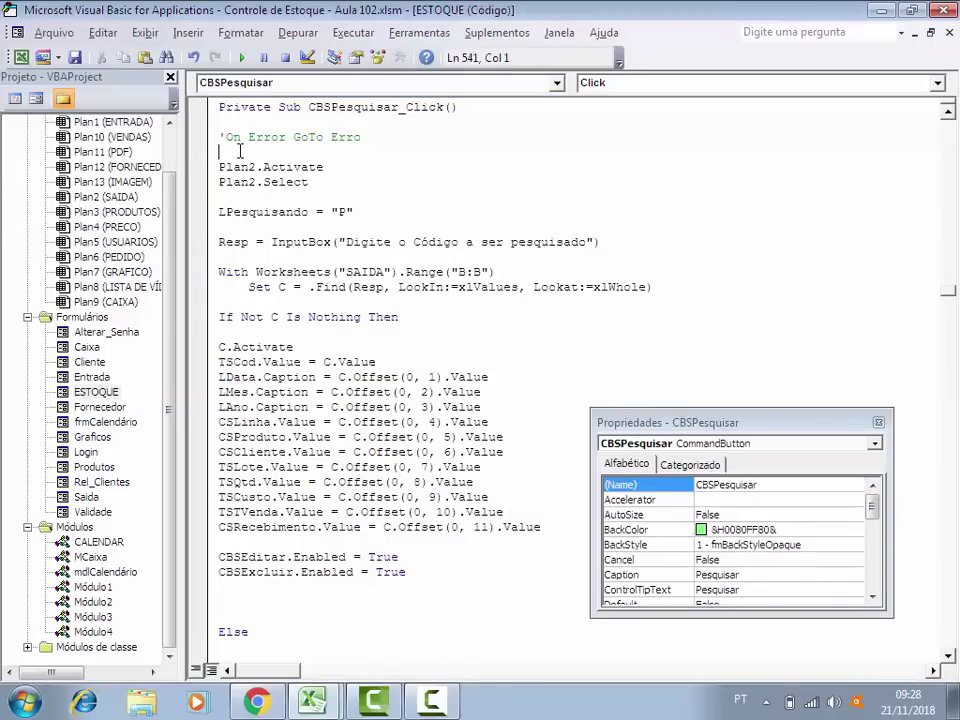
key(ctrl+v)
key(Down)
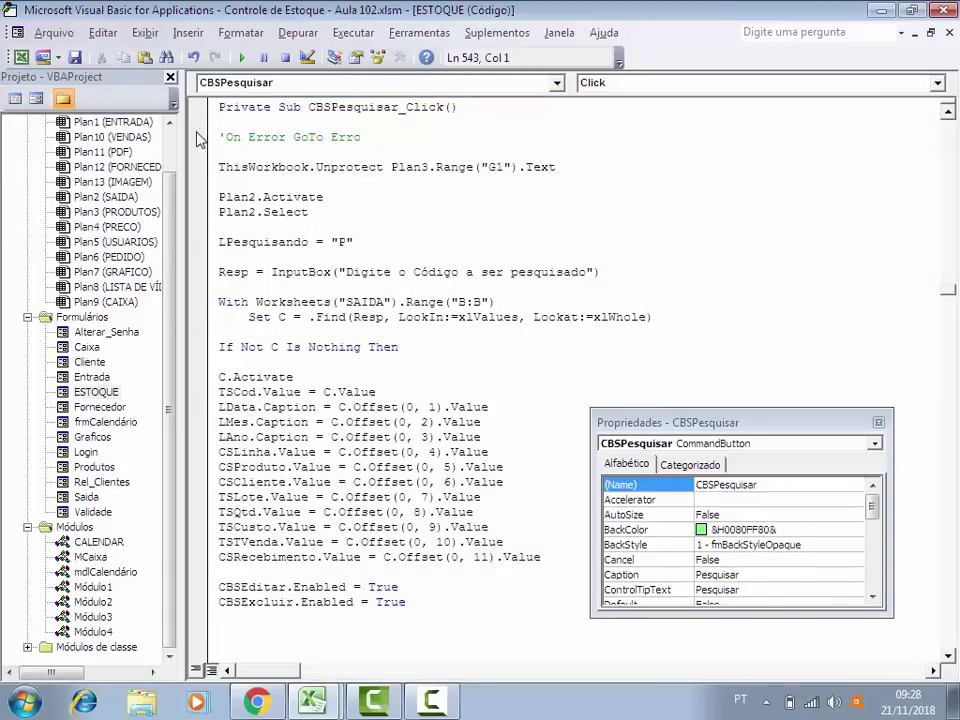
click(228, 138)
key(BackSpace)
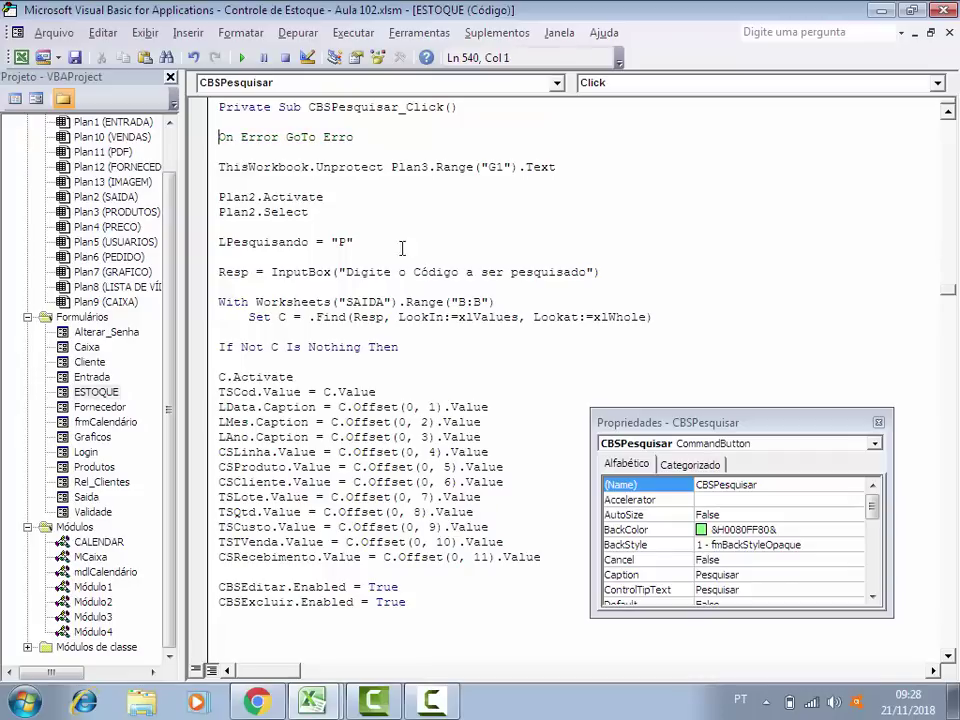
click(428, 252)
drag(549, 167, 209, 168)
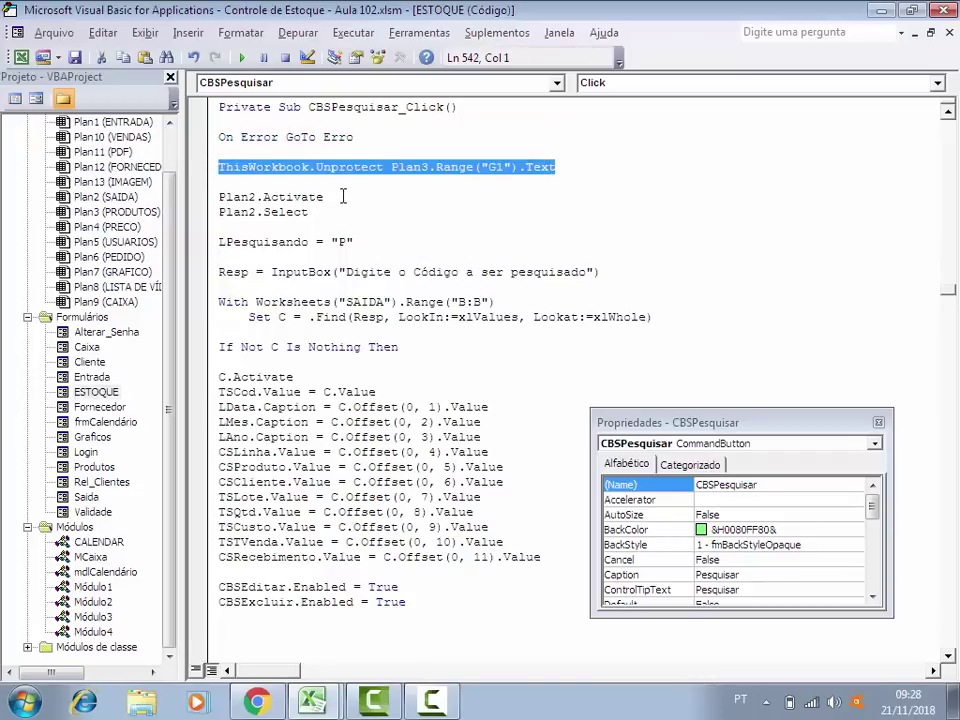
- Delete the extra blank lines after End With, before Plan4.Visible
scroll(350, 207, down, 8)
scroll(330, 260, down, 1)
scroll(300, 300, down, 2)
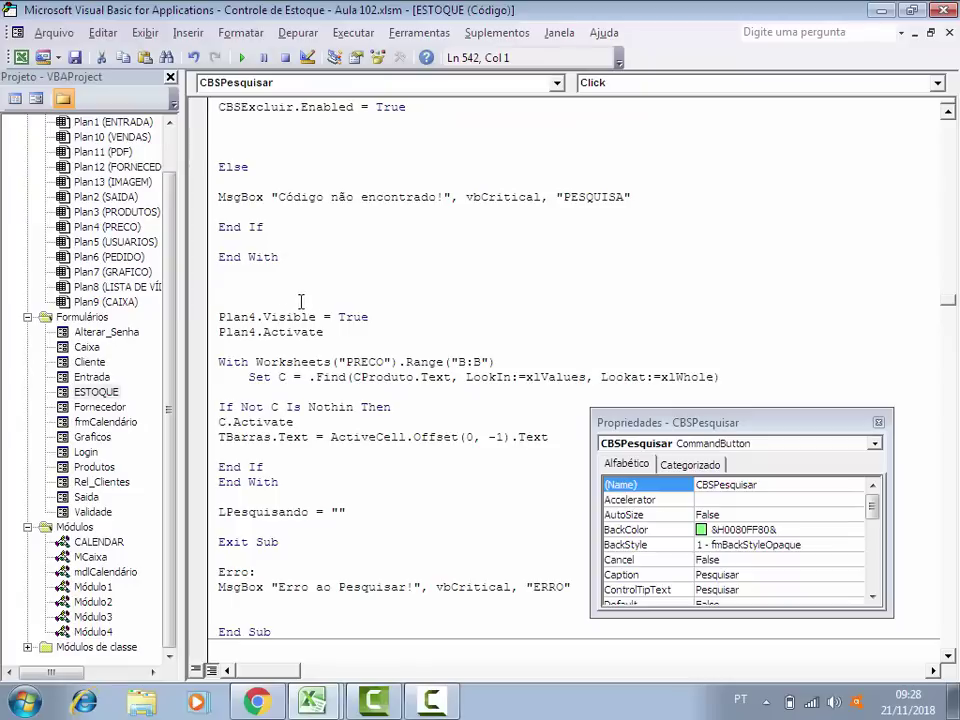
click(265, 288)
key(Delete)
key(Delete)
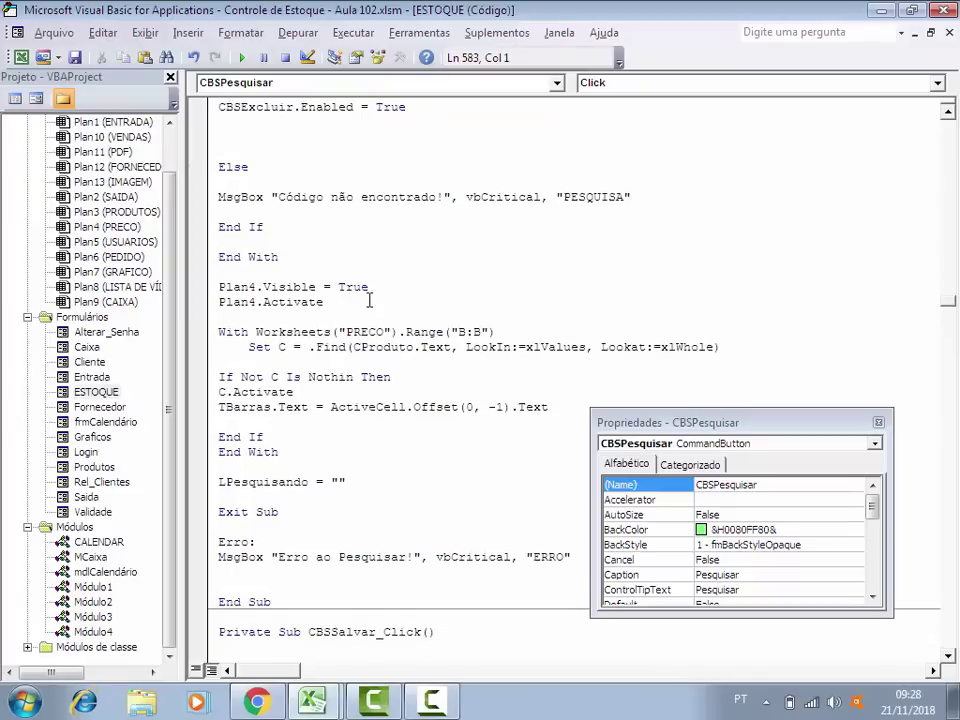
- Rename CProduto to CSProduto in the PRECO Find call and TBarras to TSBarras
click(364, 347)
text(S)
scroll(300, 270, up, 5)
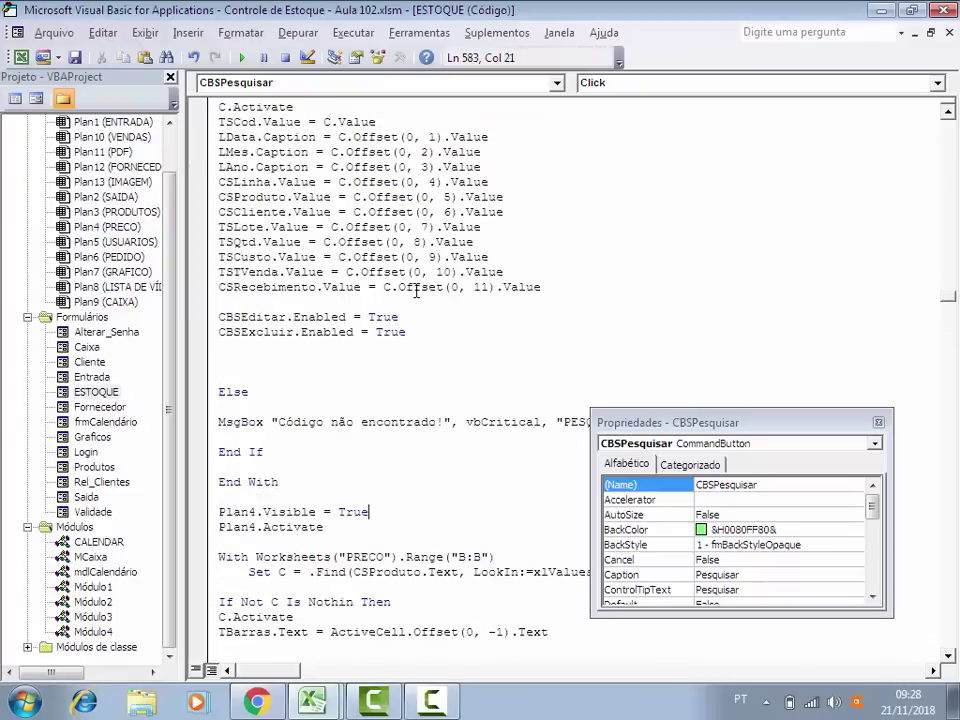
click(247, 199)
scroll(364, 285, down, 4)
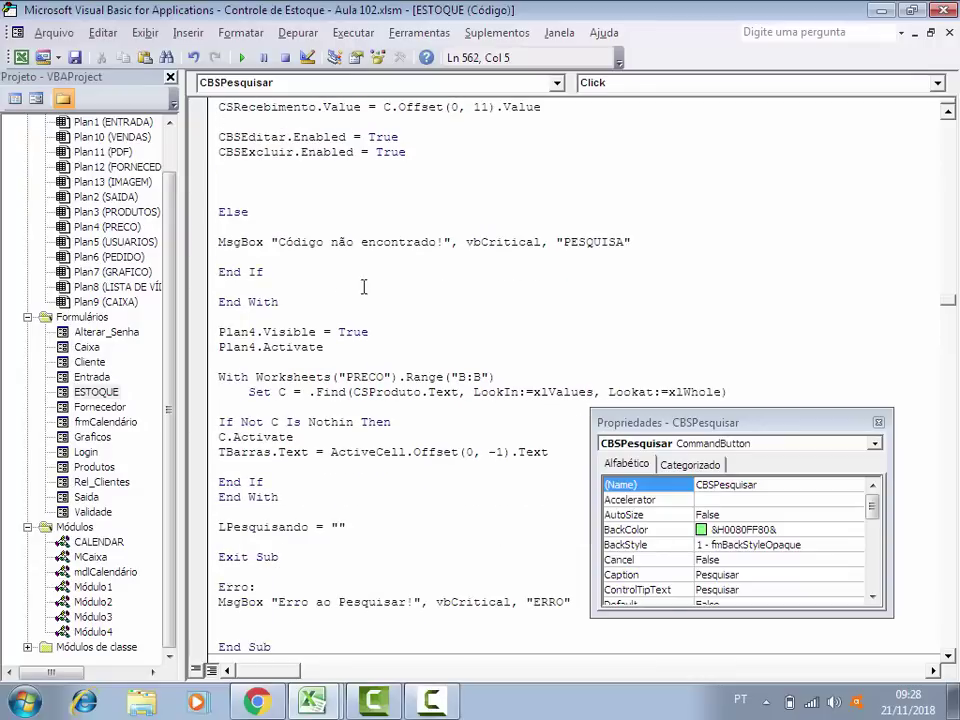
scroll(390, 285, down, 3)
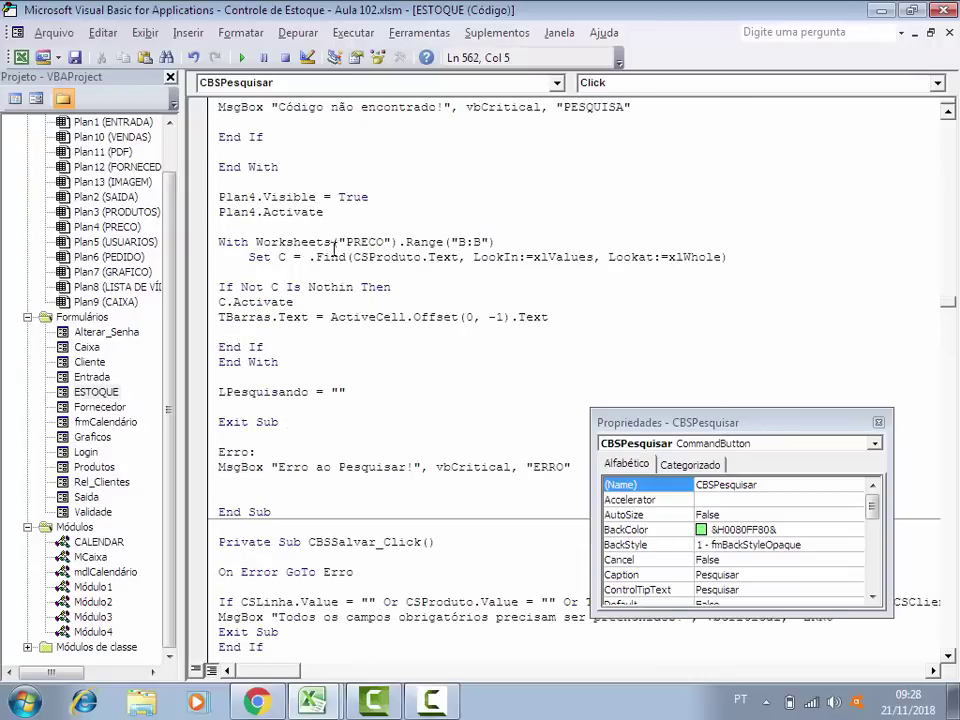
drag(503, 241, 218, 241)
click(294, 301)
click(391, 257)
click(227, 317)
text(s)
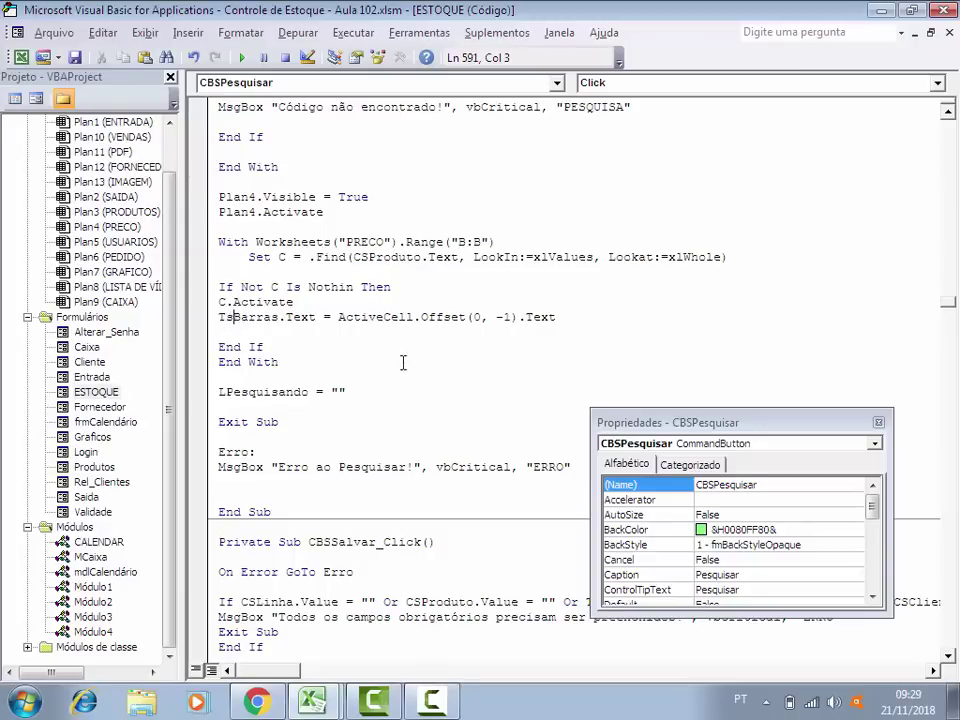
double_click(275, 319)
- Delete the extra blank lines above Else and reopen the ESTOQUE form design
click(414, 349)
scroll(362, 367, up, 1)
scroll(372, 372, up, 3)
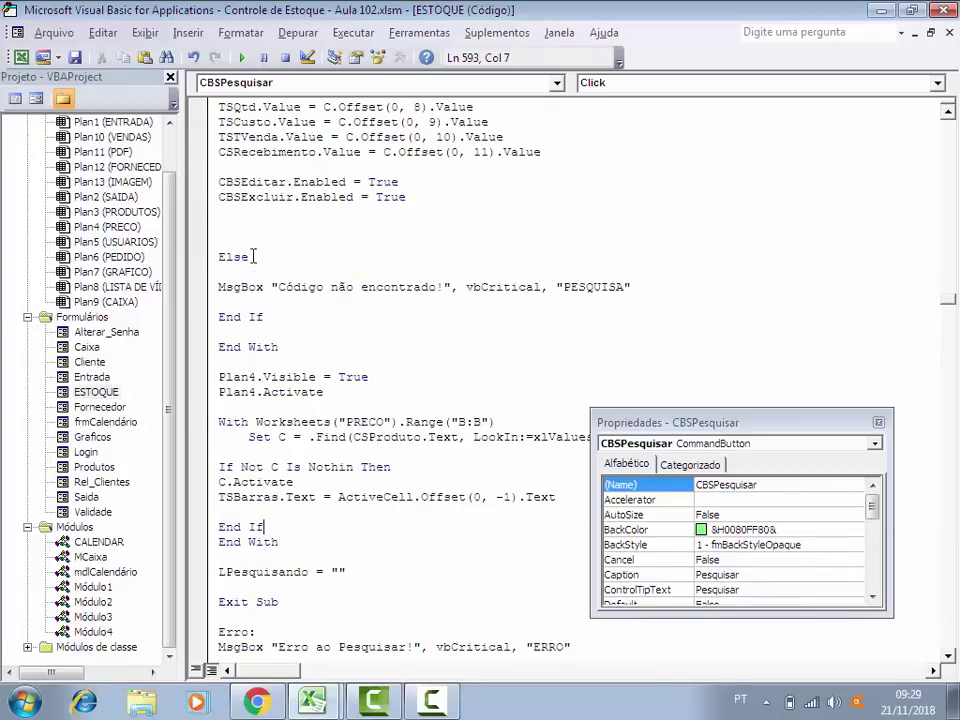
click(239, 229)
key(Delete)
key(Delete)
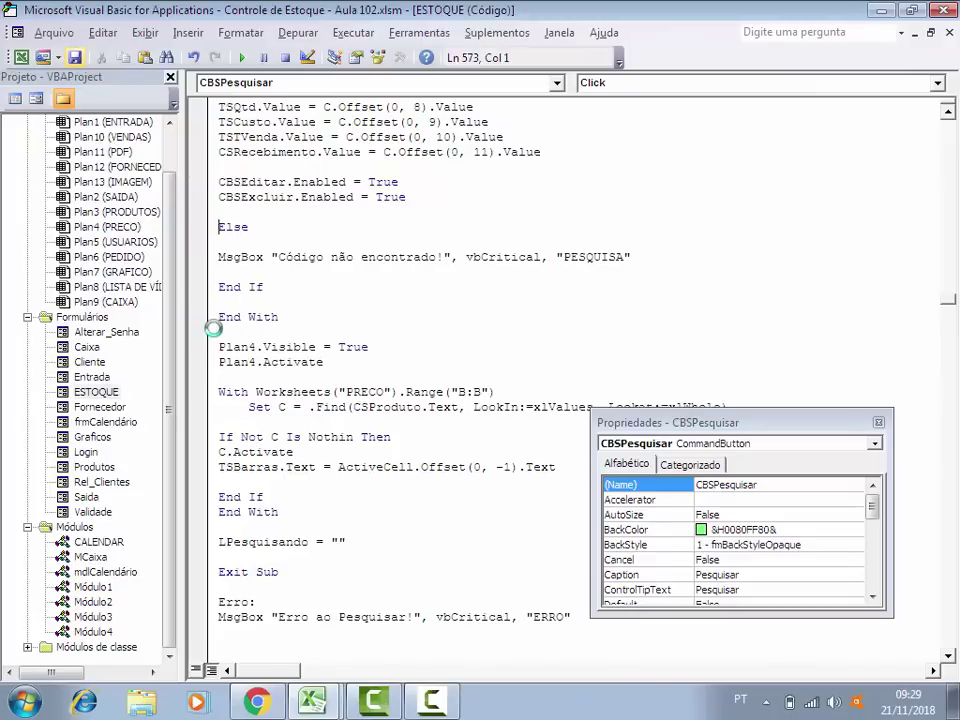
double_click(105, 397)
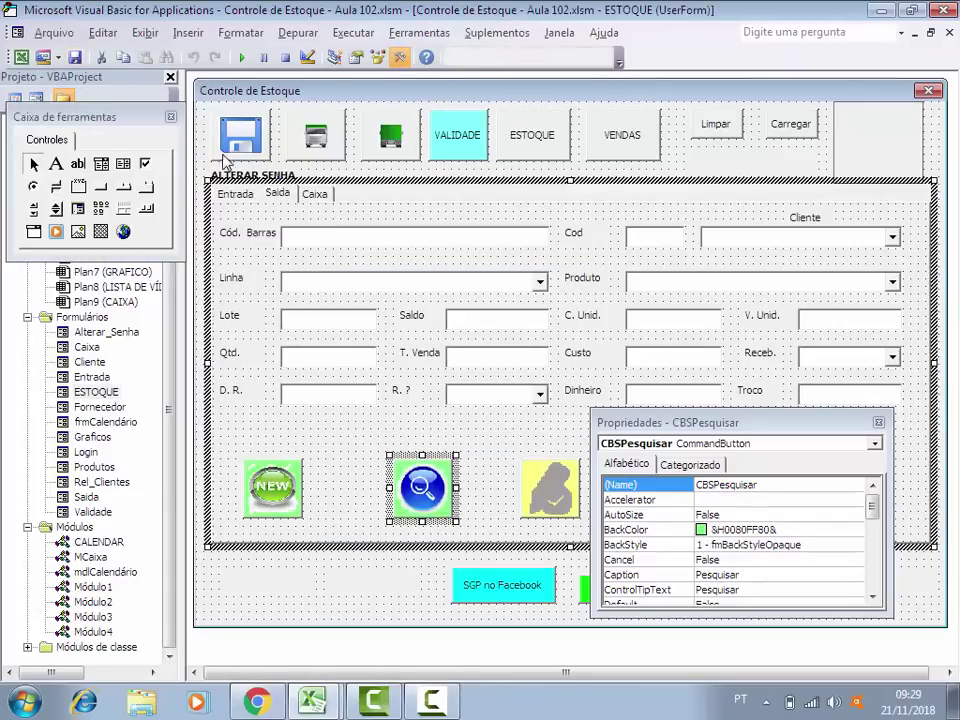
click(244, 58)
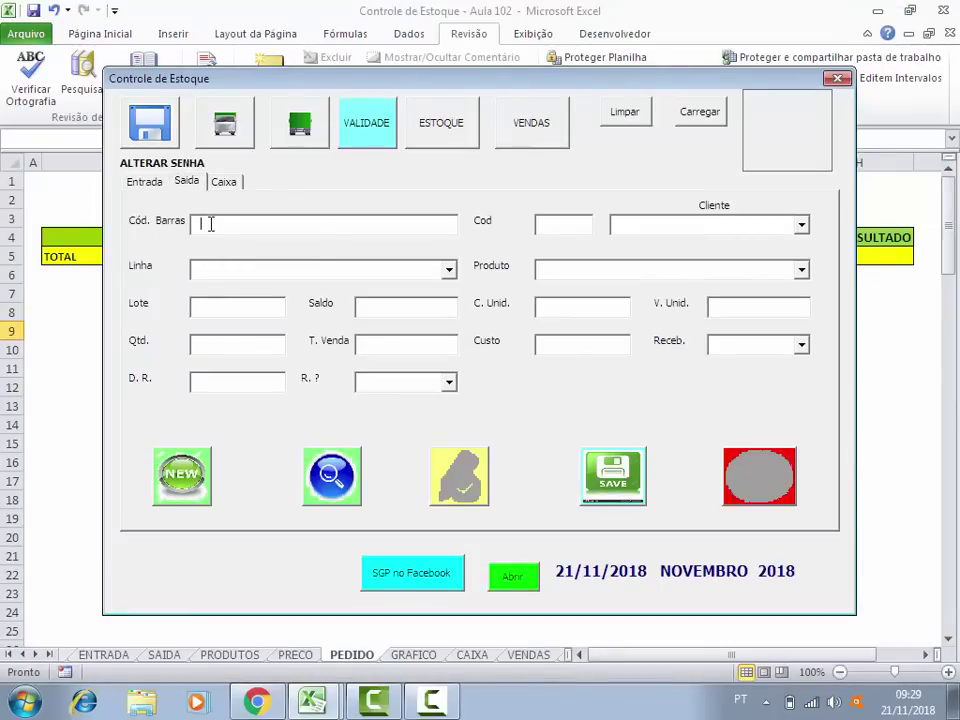
text(7896331703)
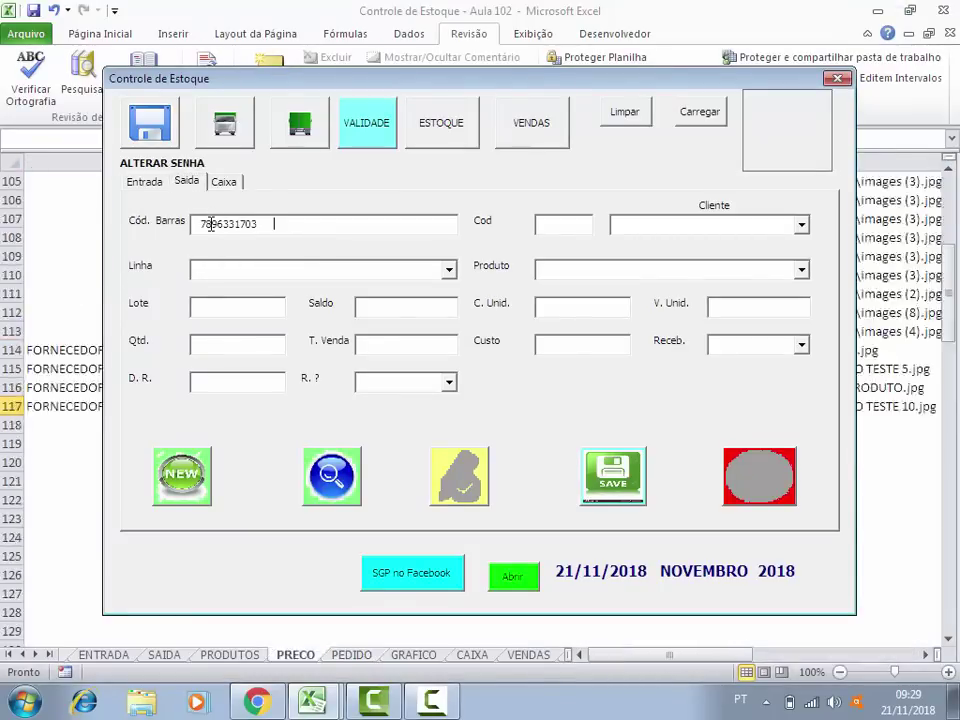
text(443)
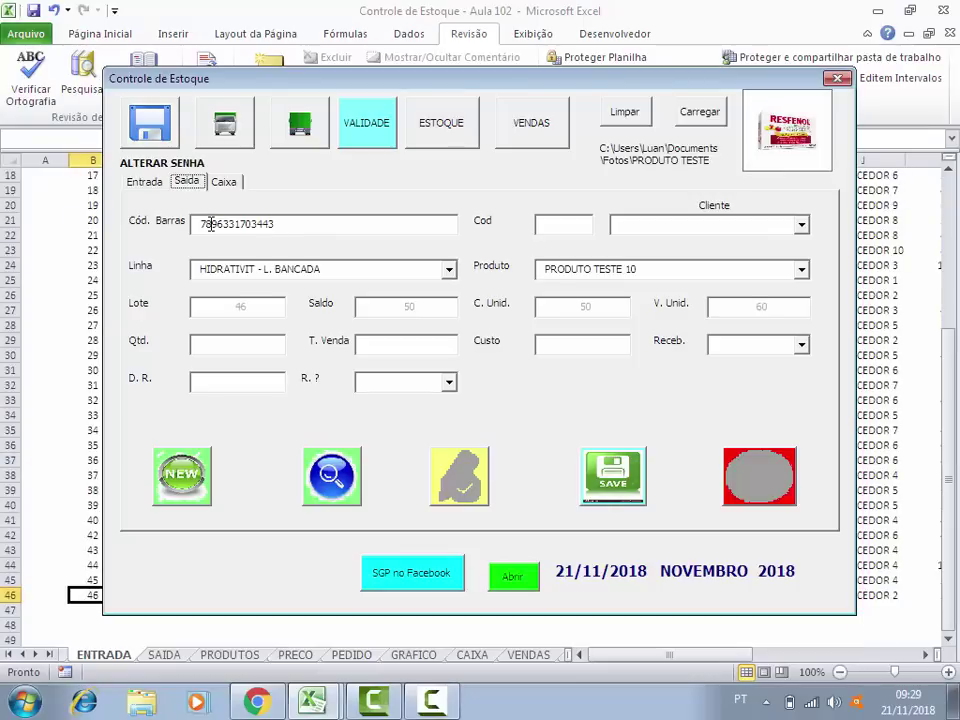
click(800, 225)
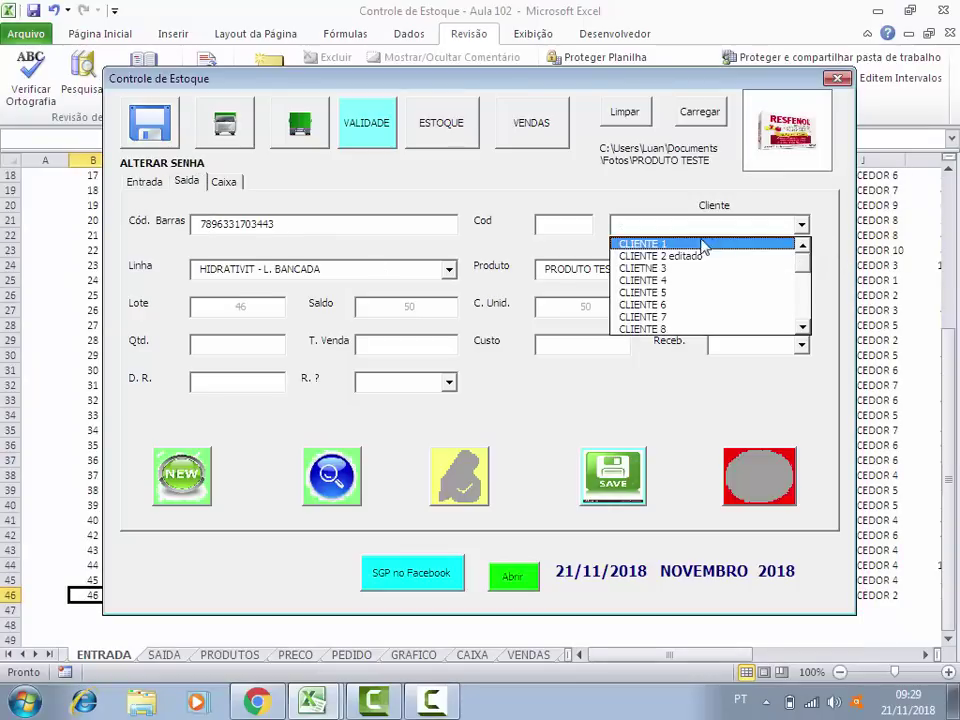
click(700, 292)
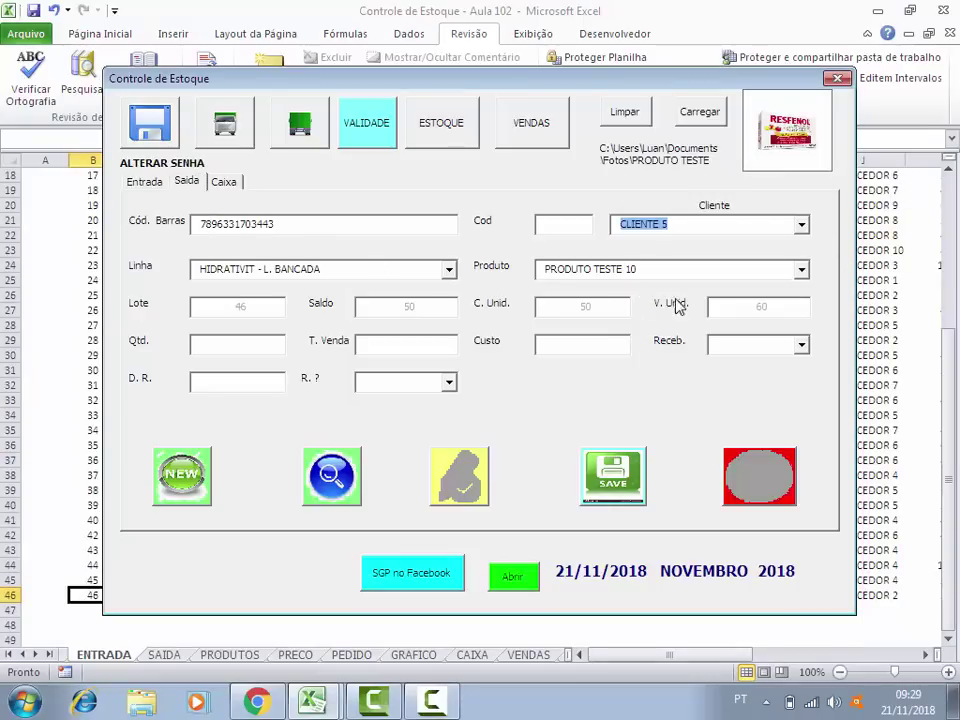
click(241, 348)
text(20)
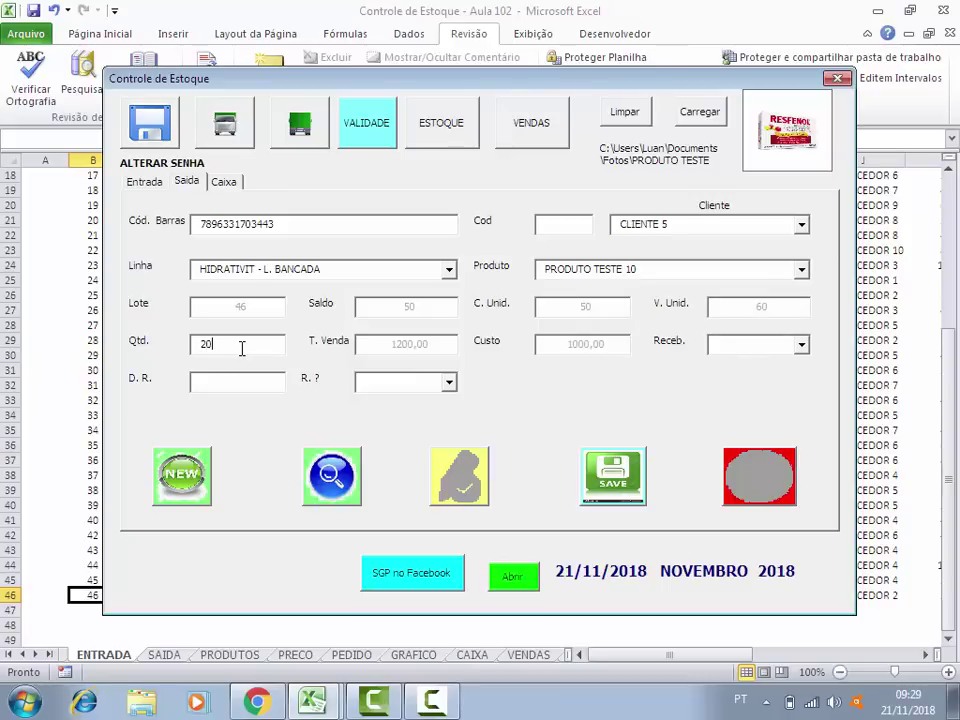
- Pay AVISTA with R.? SIM and Dinheiro 1250, then save the Saída record
click(799, 345)
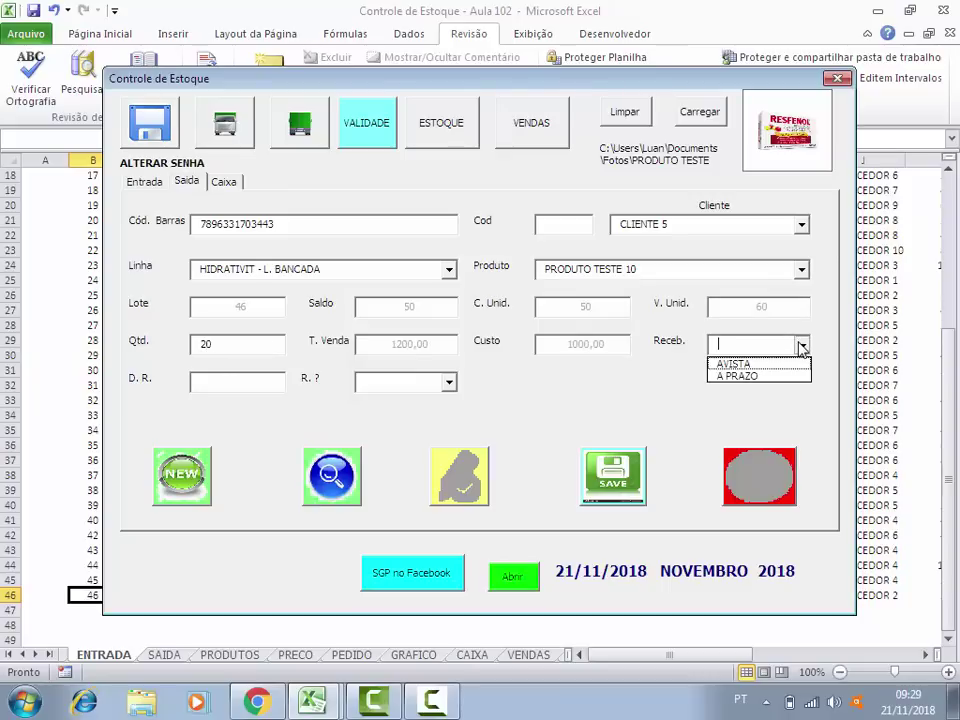
click(745, 375)
click(801, 344)
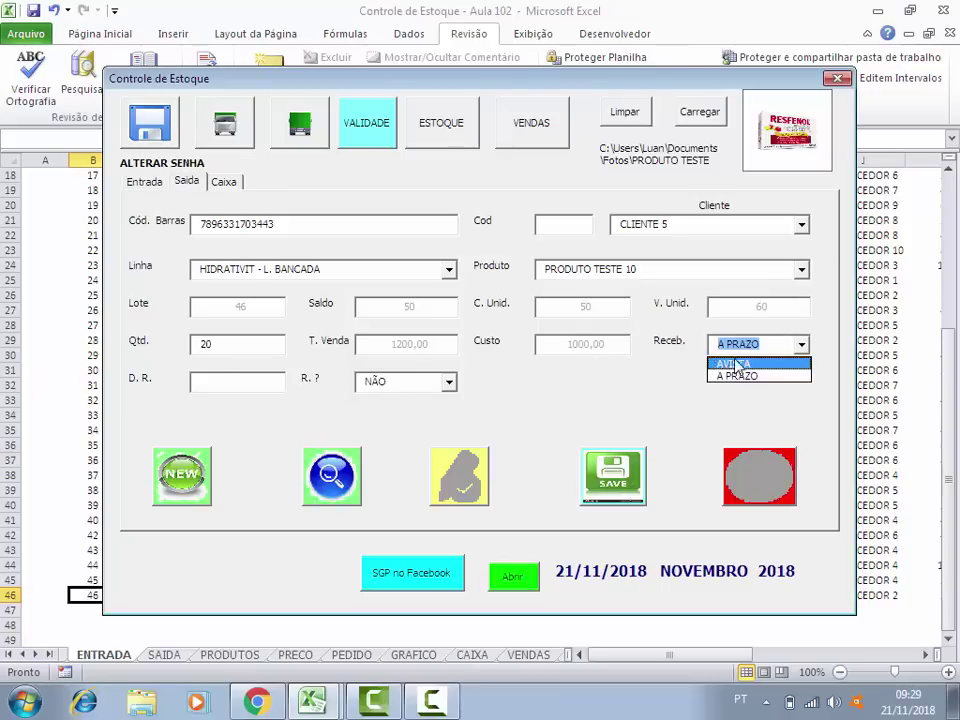
click(745, 364)
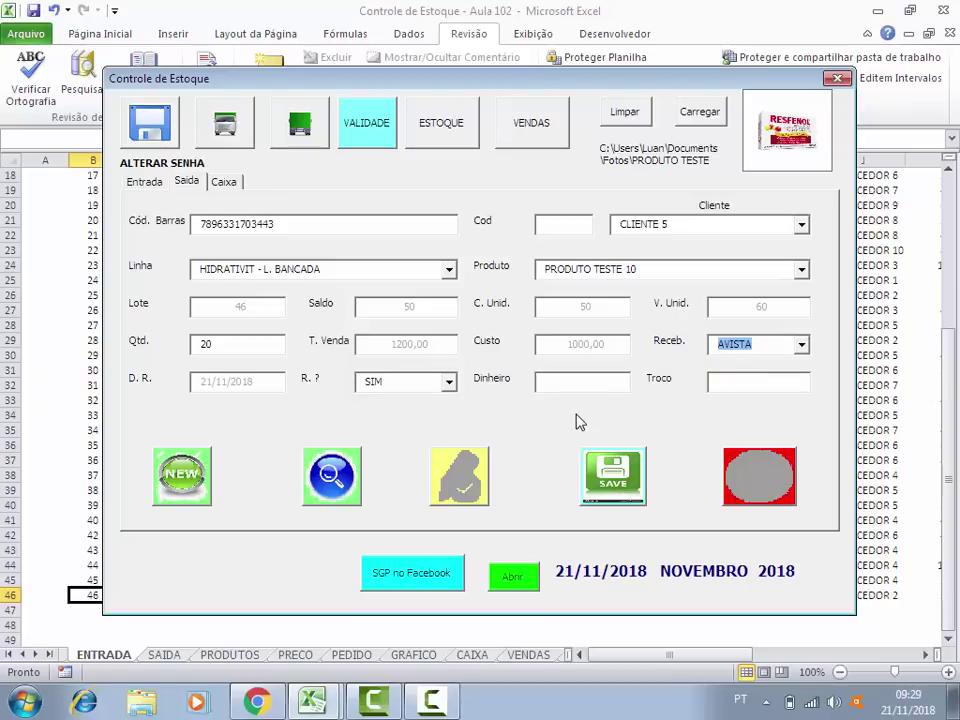
click(449, 382)
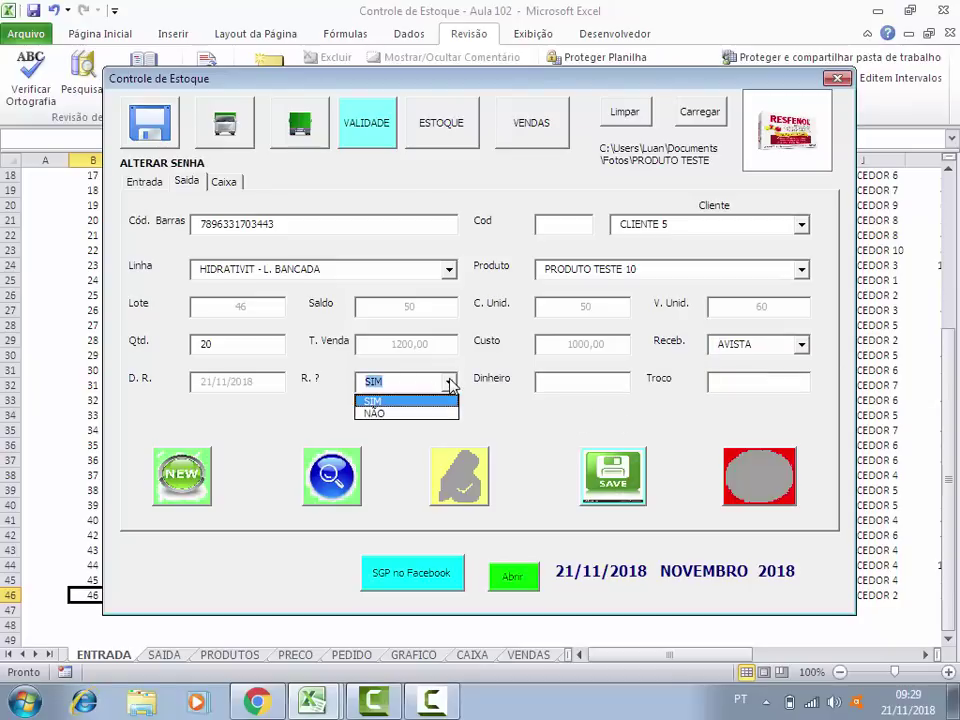
click(388, 394)
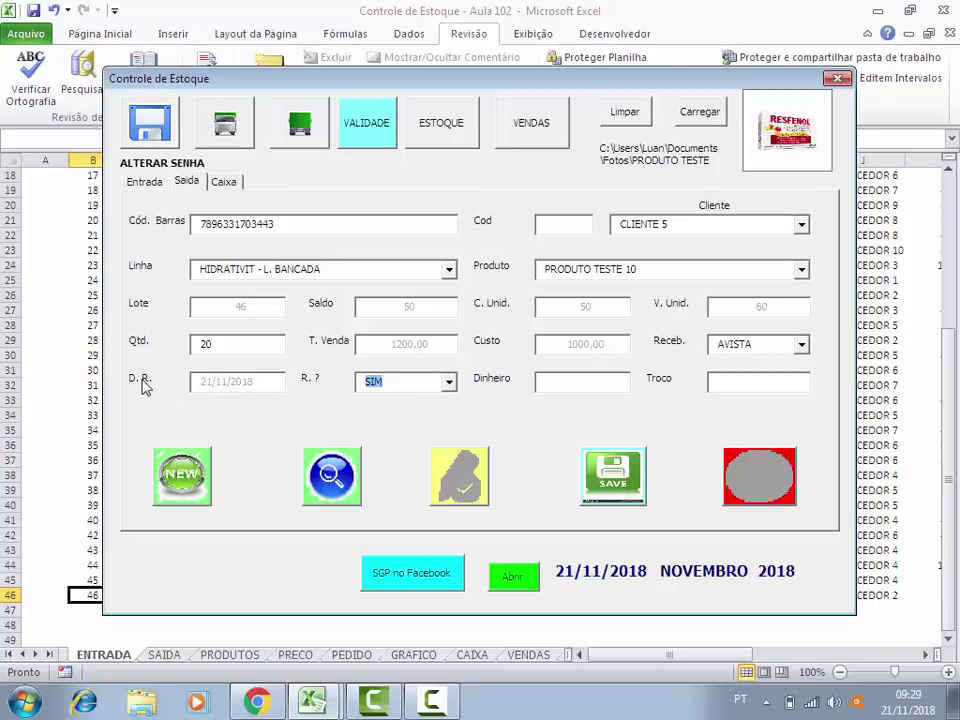
click(576, 389)
text(1250)
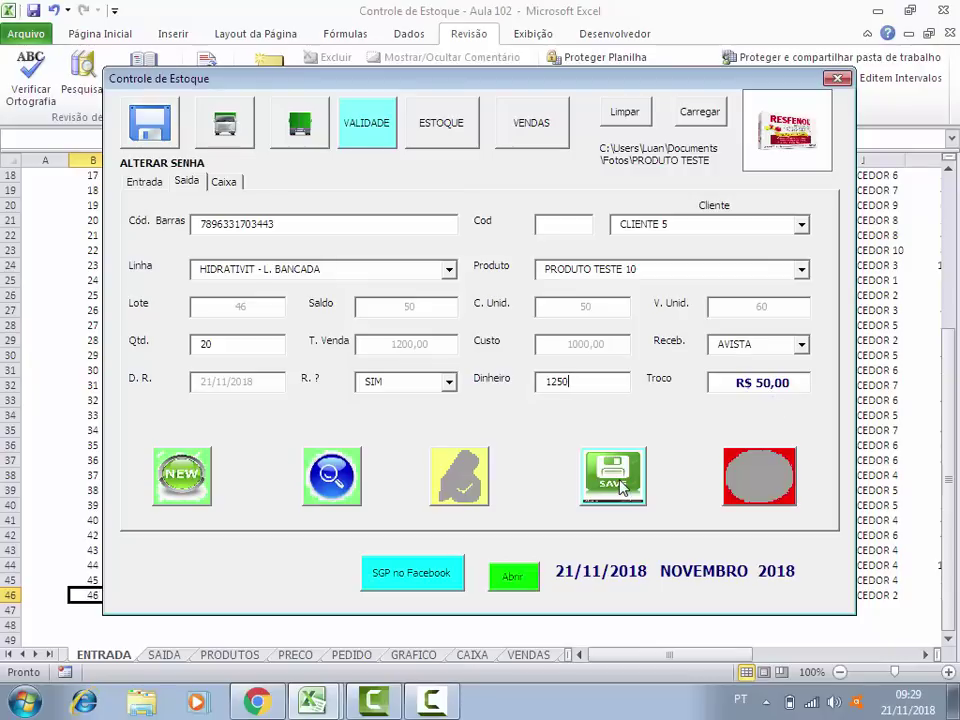
click(616, 483)
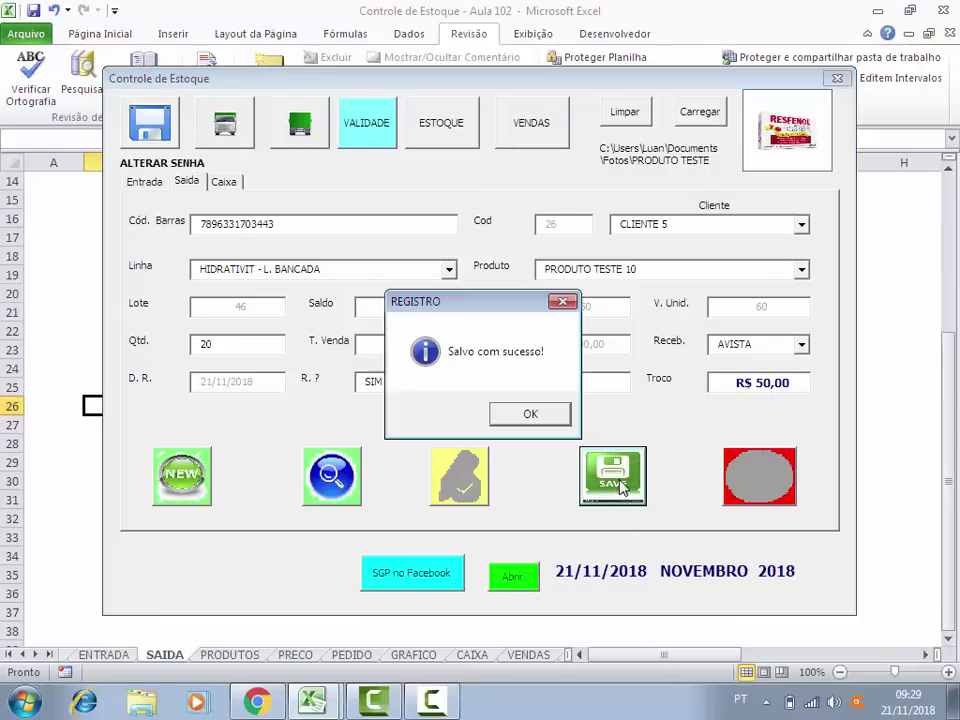
click(521, 416)
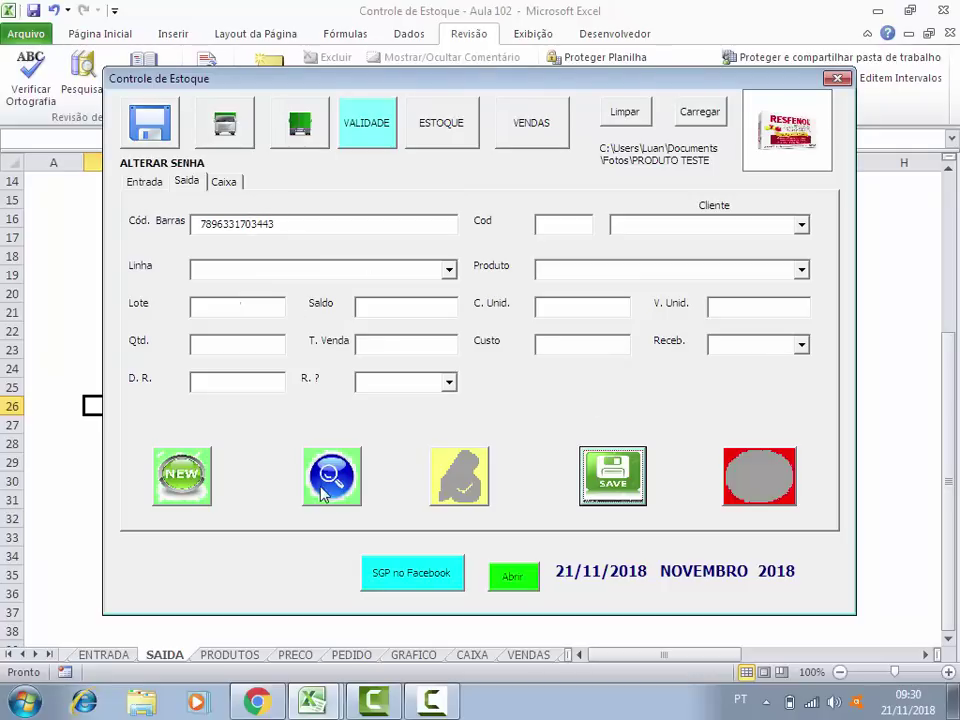
- Clear the leftover barcode and search Saída record 26 past the 'Erro ao Pesquisar!' error, then request the password prompt
double_click(278, 224)
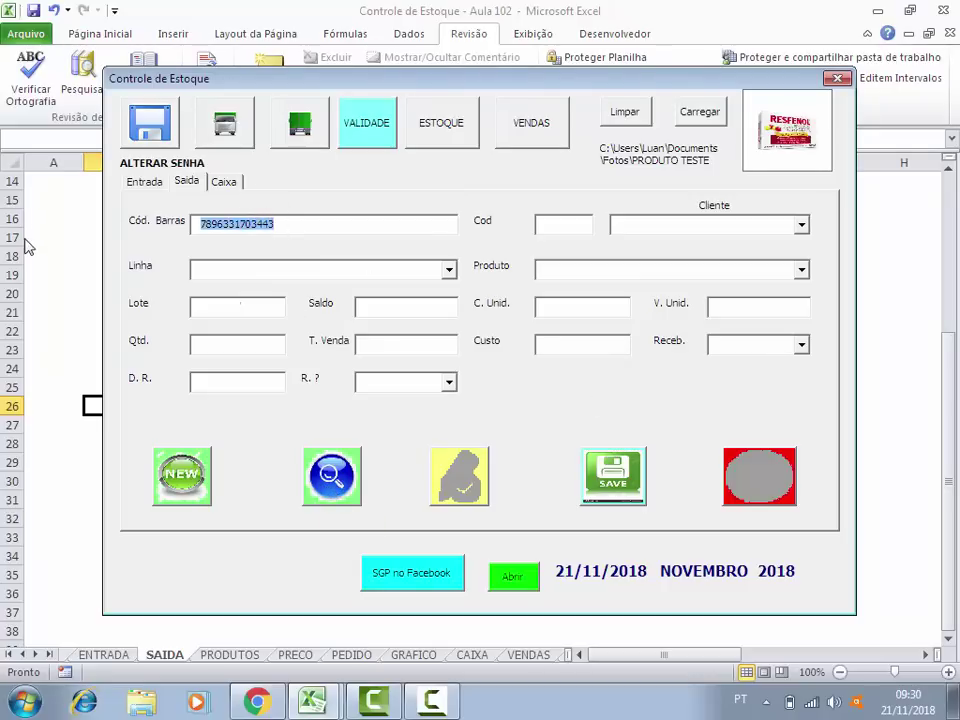
key(BackSpace)
click(340, 485)
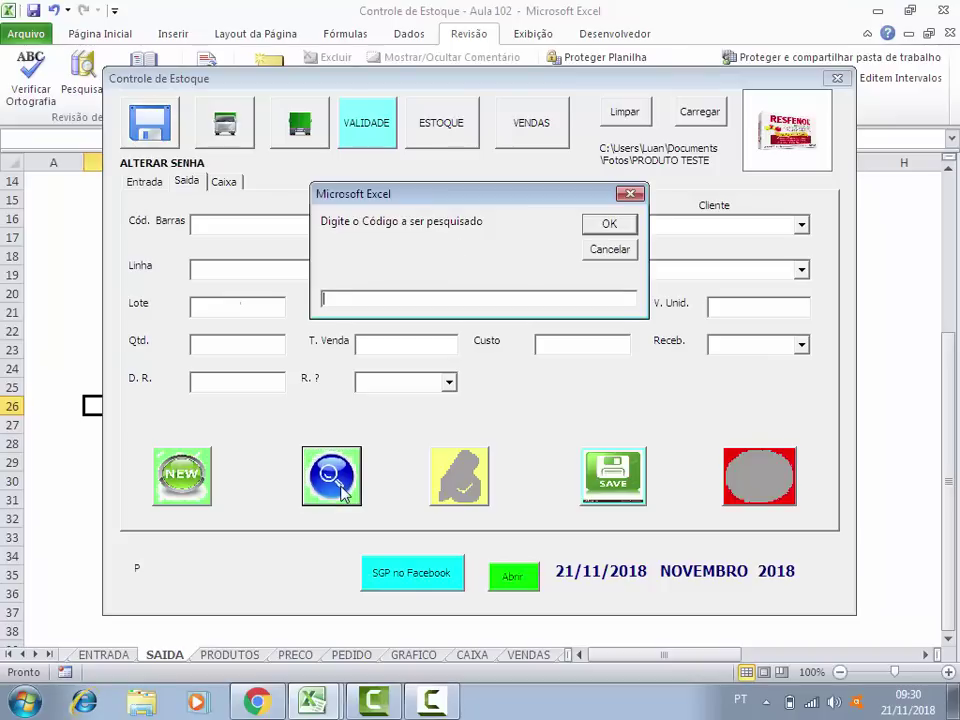
text(26)
key(Return)
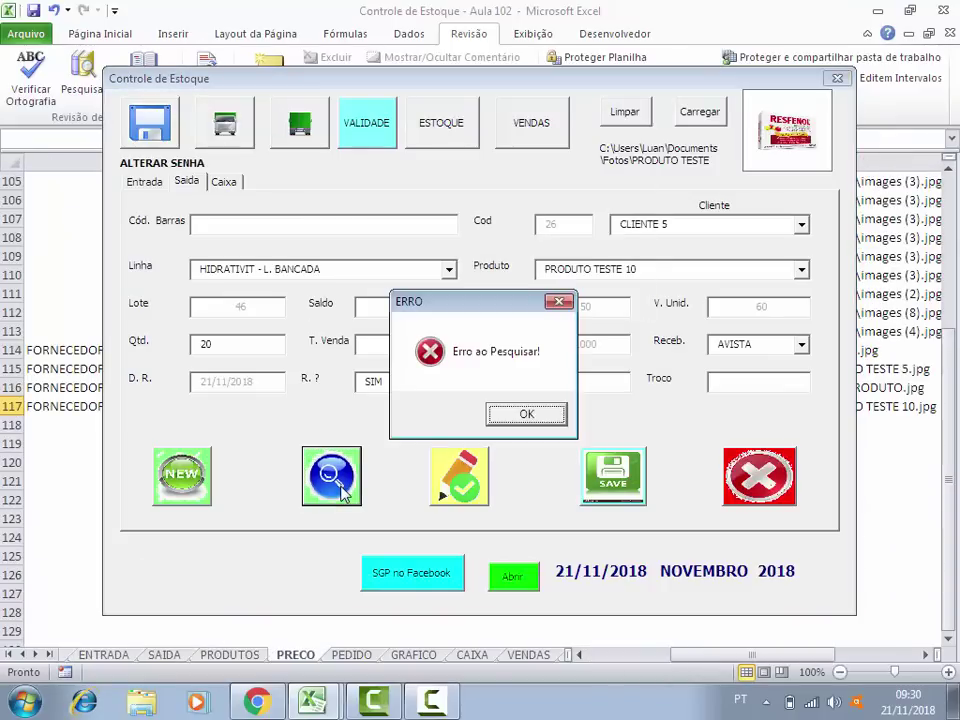
click(545, 413)
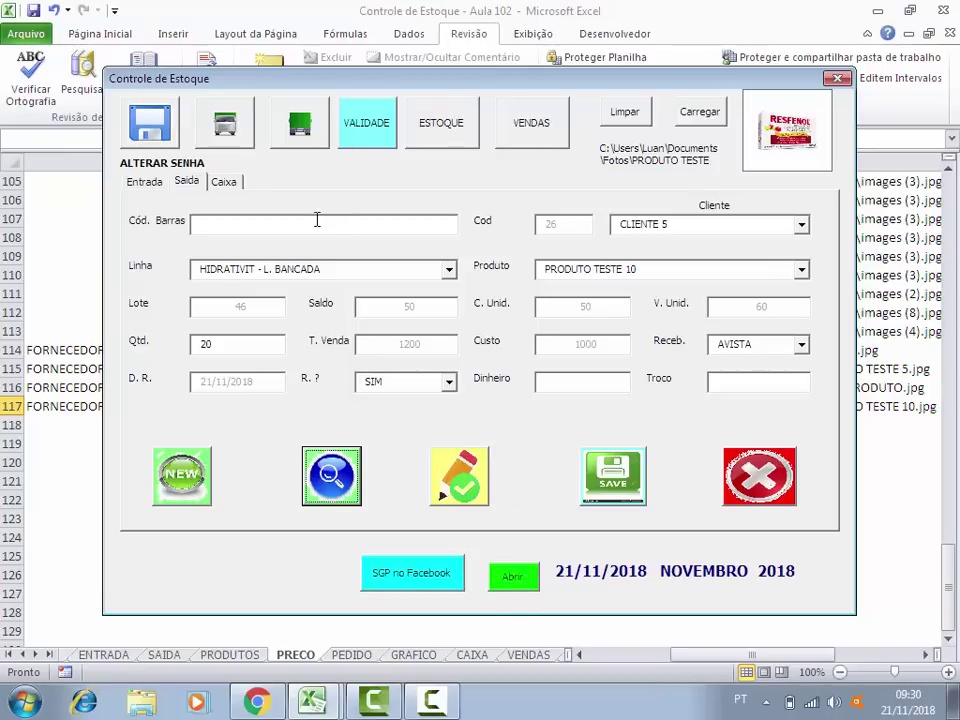
click(534, 587)
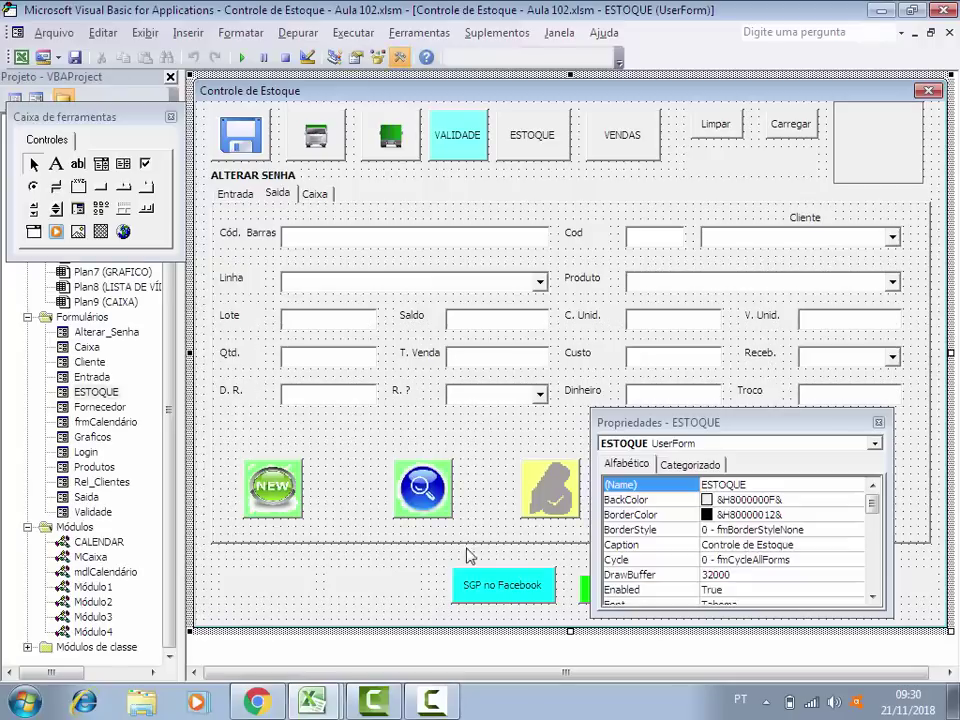
- Comment out On Error GoTo Erro in the CBSPesquisar_Click search code
double_click(418, 488)
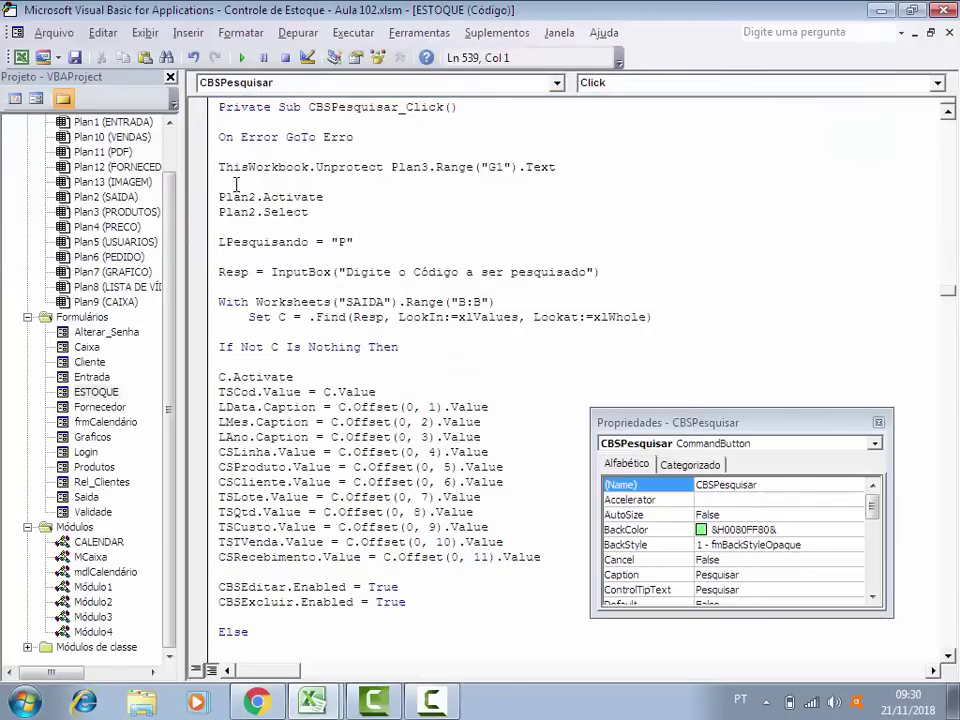
text(')
click(410, 218)
click(459, 228)
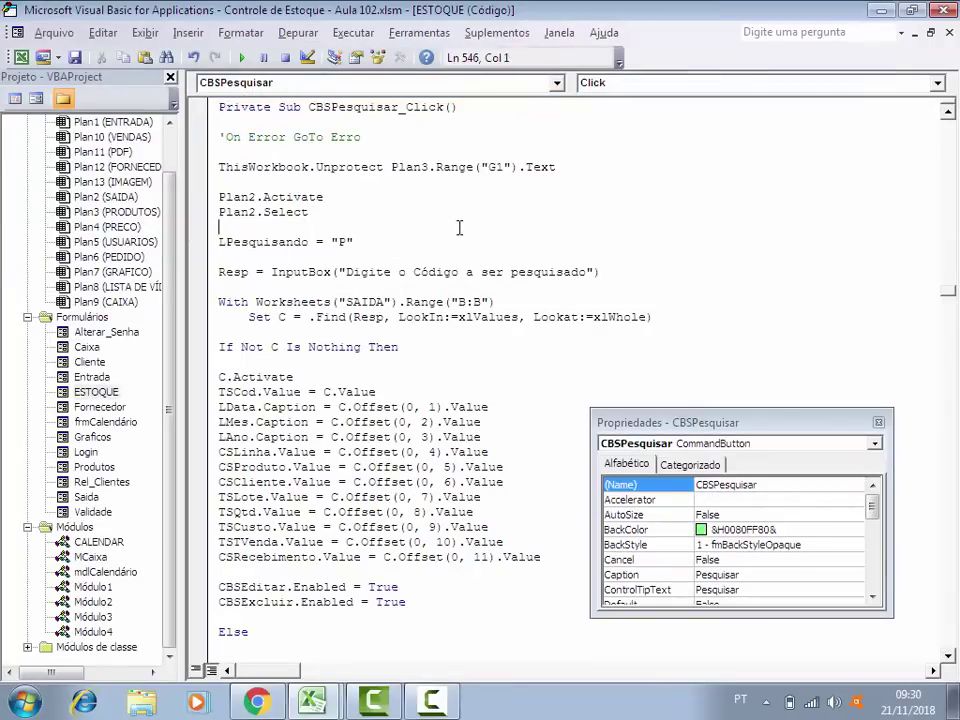
scroll(321, 317, down, 6)
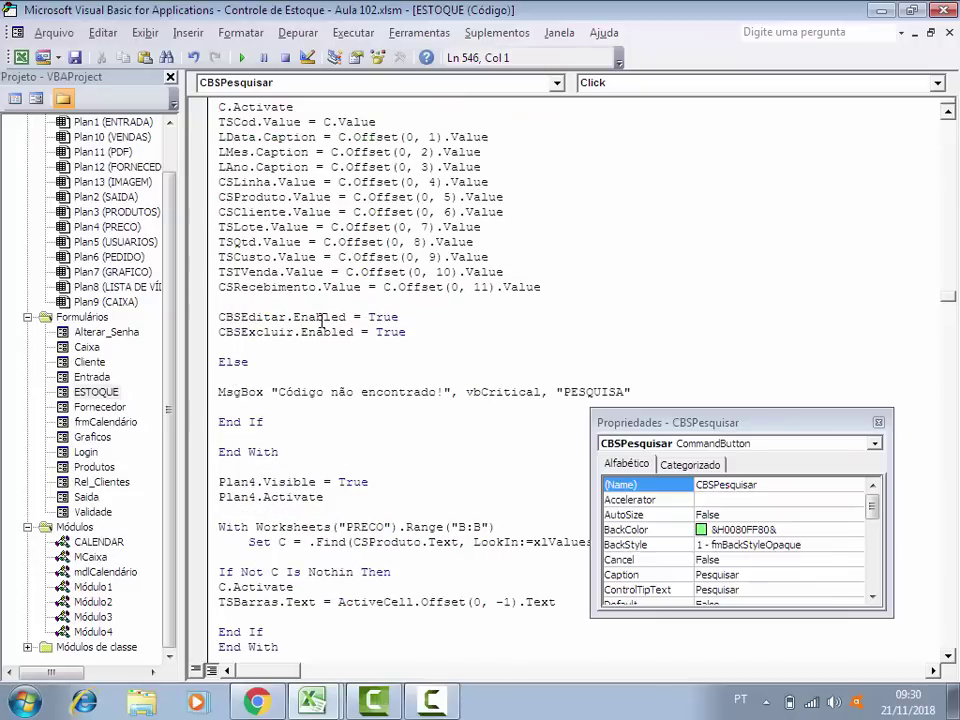
scroll(321, 317, down, 5)
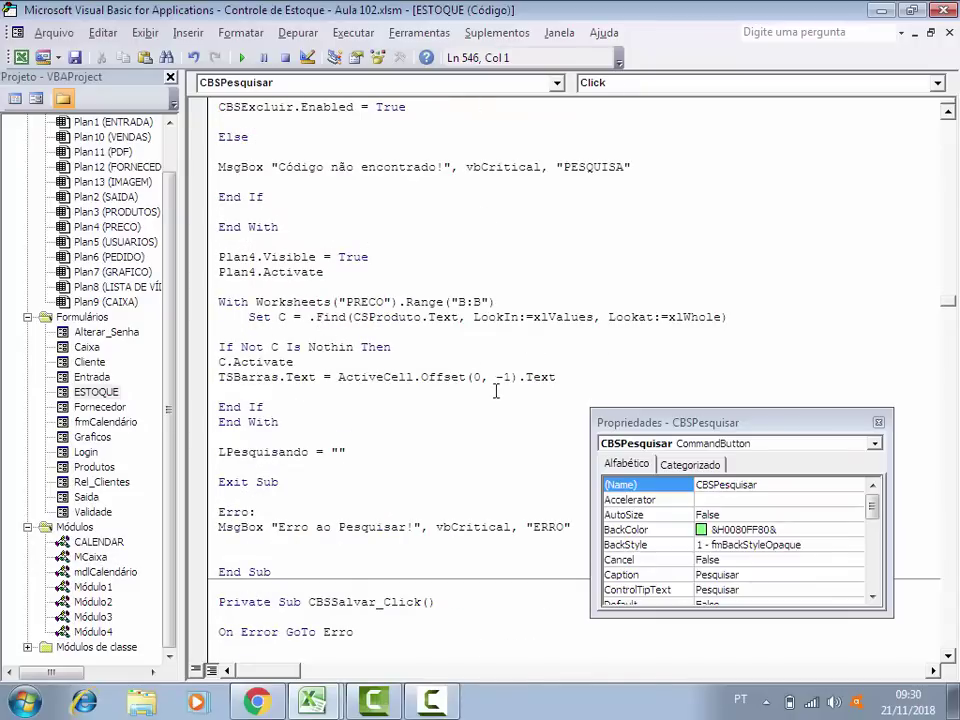
- Add the line TSBarras = "" after TTroco = "" in Sub Limpar_Saida
double_click(96, 392)
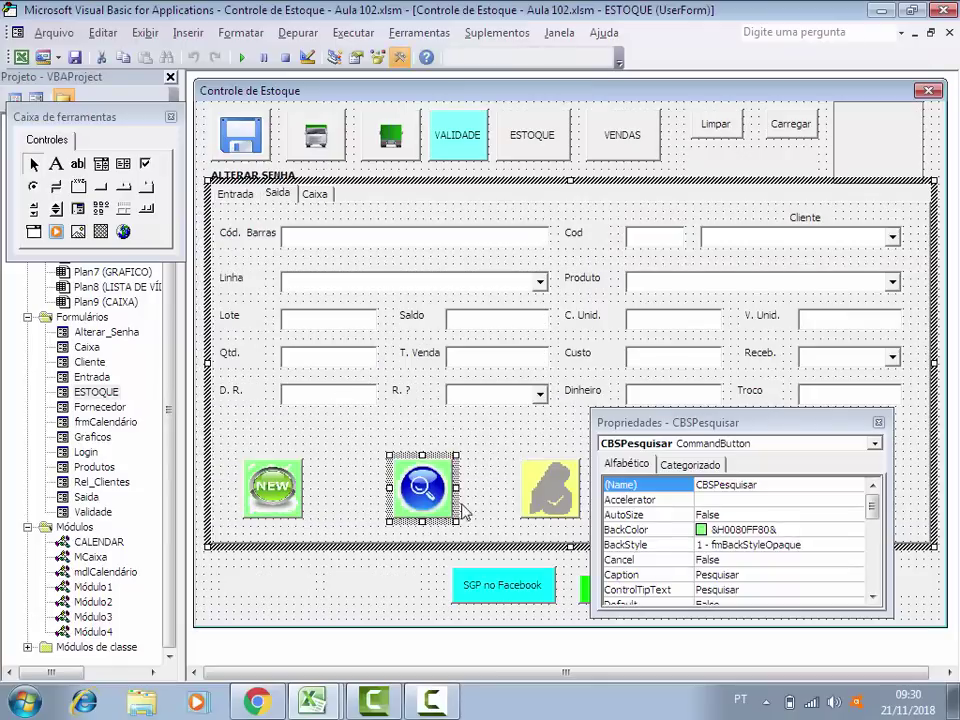
click(878, 422)
double_click(700, 488)
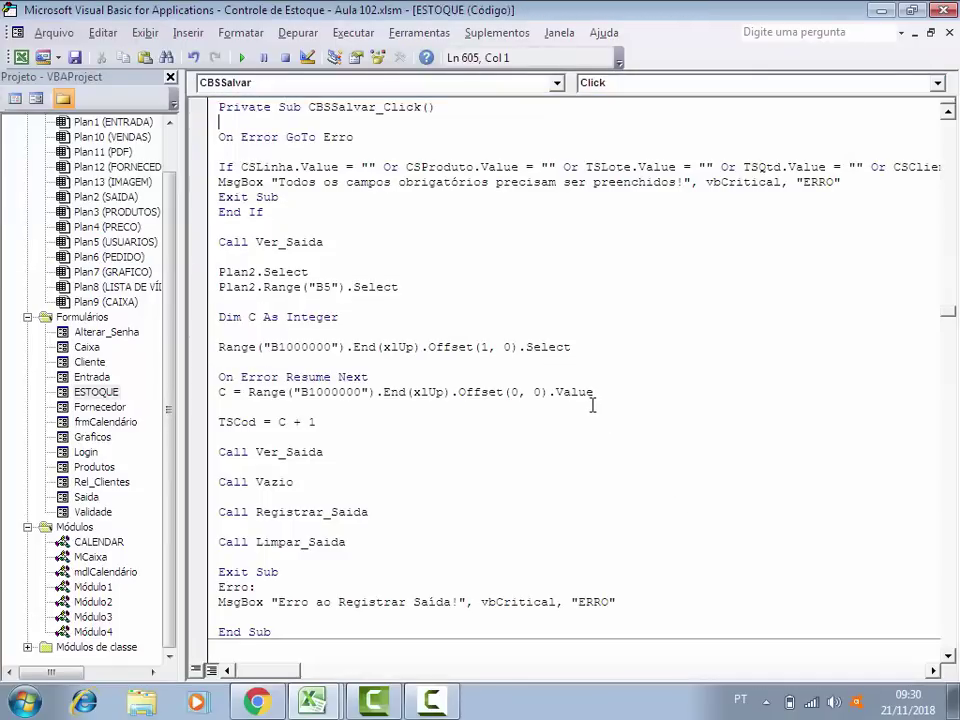
scroll(442, 362, down, 1)
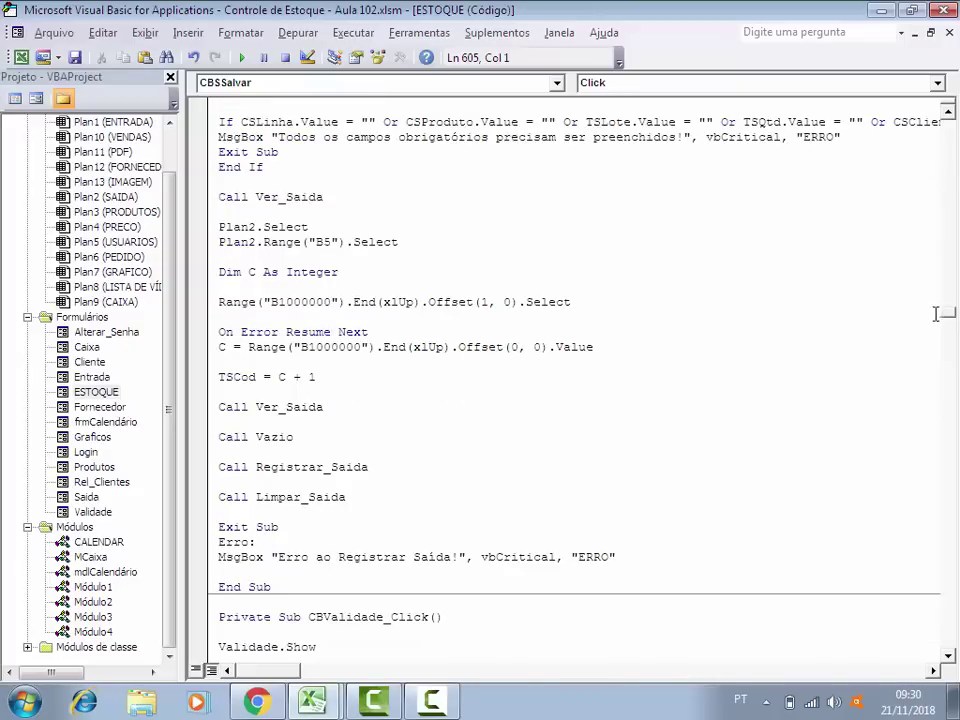
drag(950, 322, 950, 345)
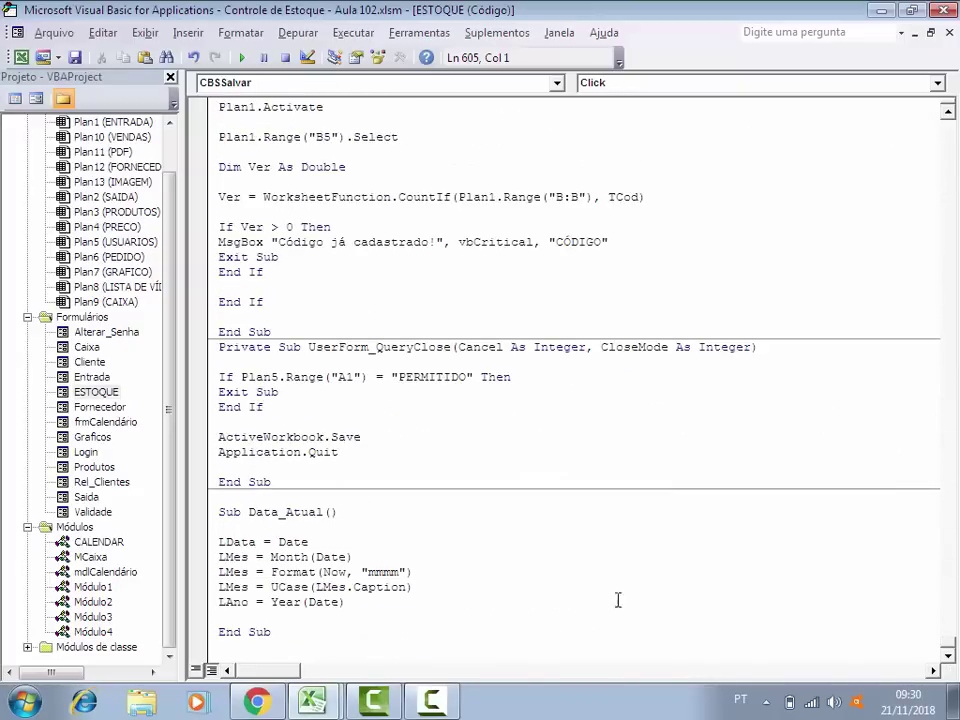
scroll(341, 497, up, 7)
scroll(341, 497, up, 1)
scroll(341, 497, up, 3)
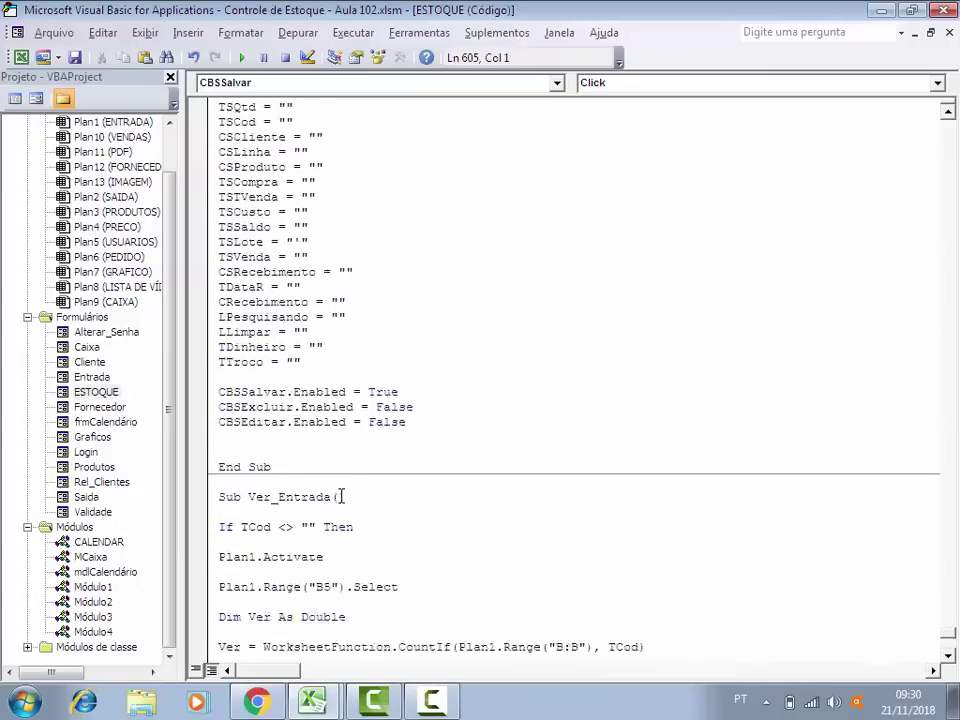
scroll(341, 497, up, 5)
scroll(390, 278, down, 4)
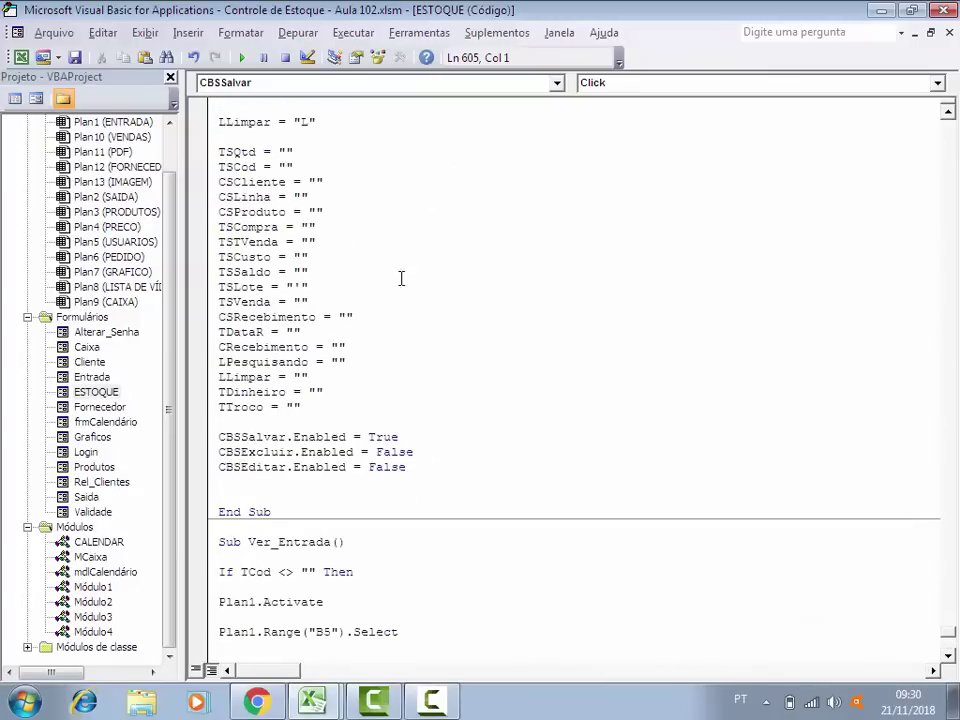
click(251, 423)
text(tsbarras =)
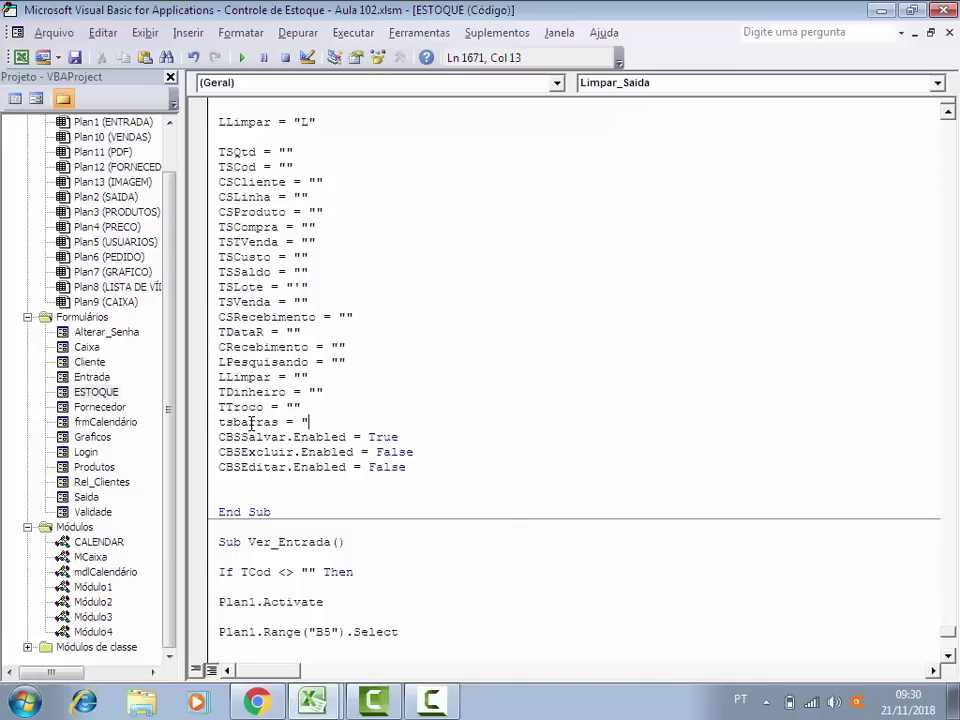
text(")
key(Return)
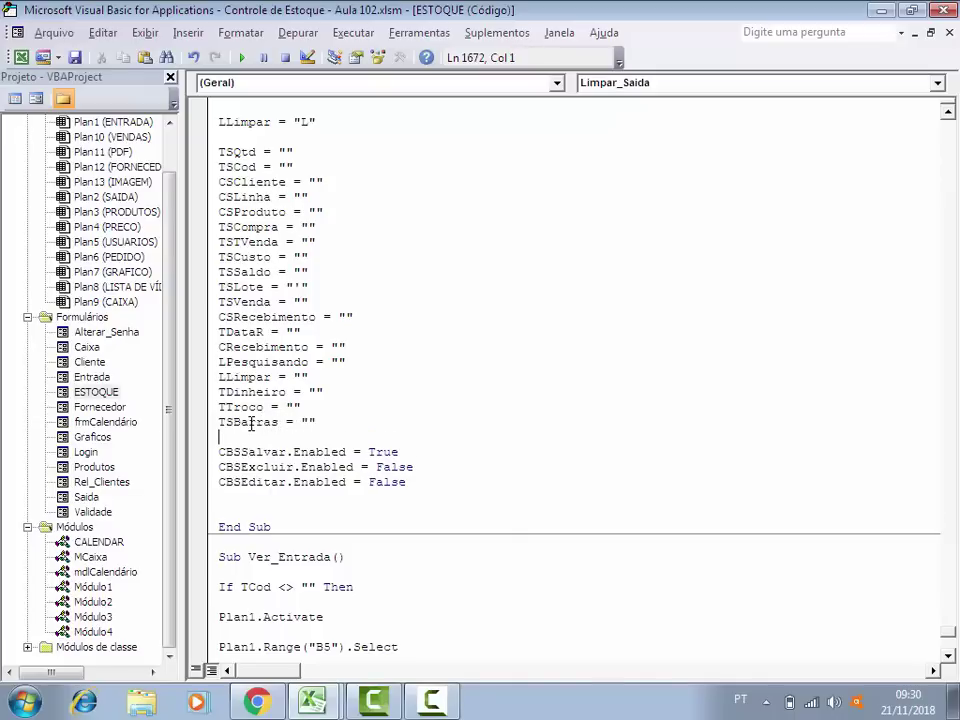
- Check the SAIDA sheet in the Excel workbook and return to the VBA editor
double_click(96, 392)
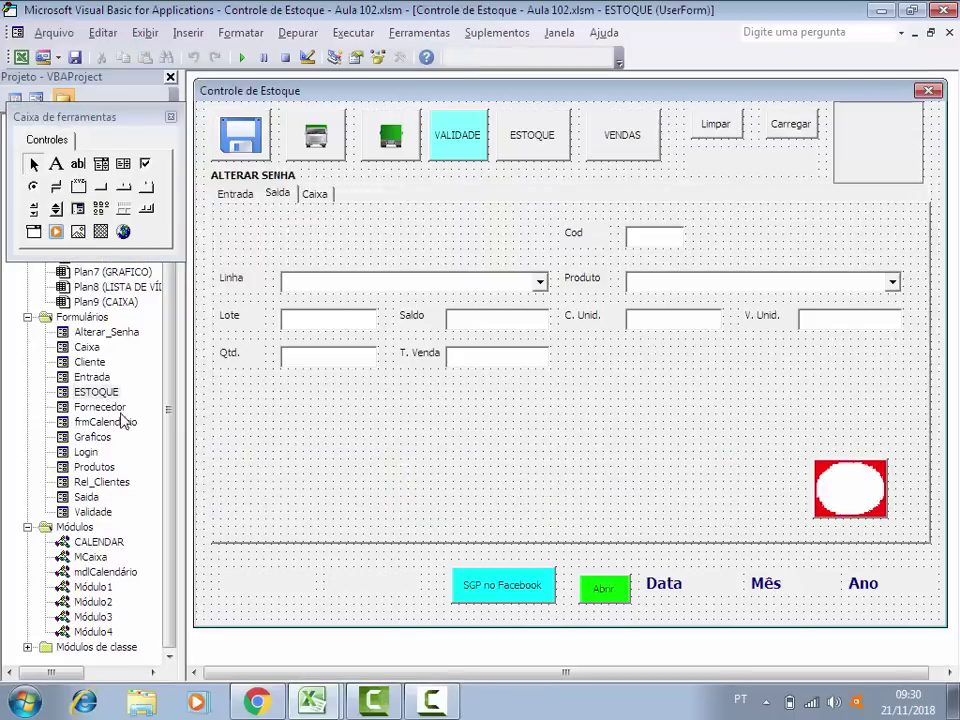
click(19, 57)
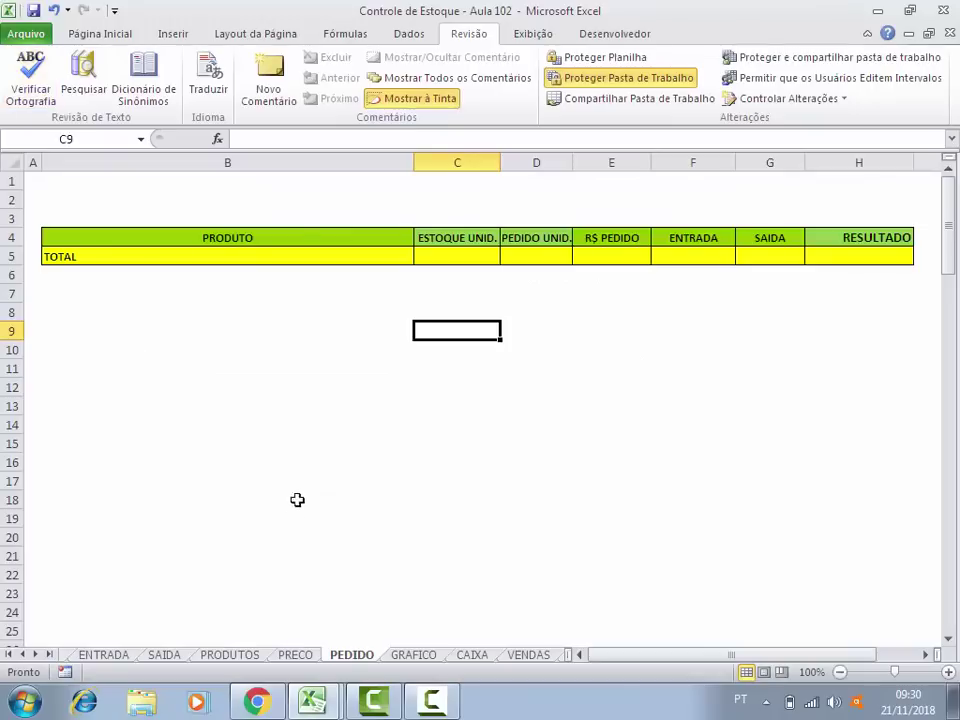
click(166, 655)
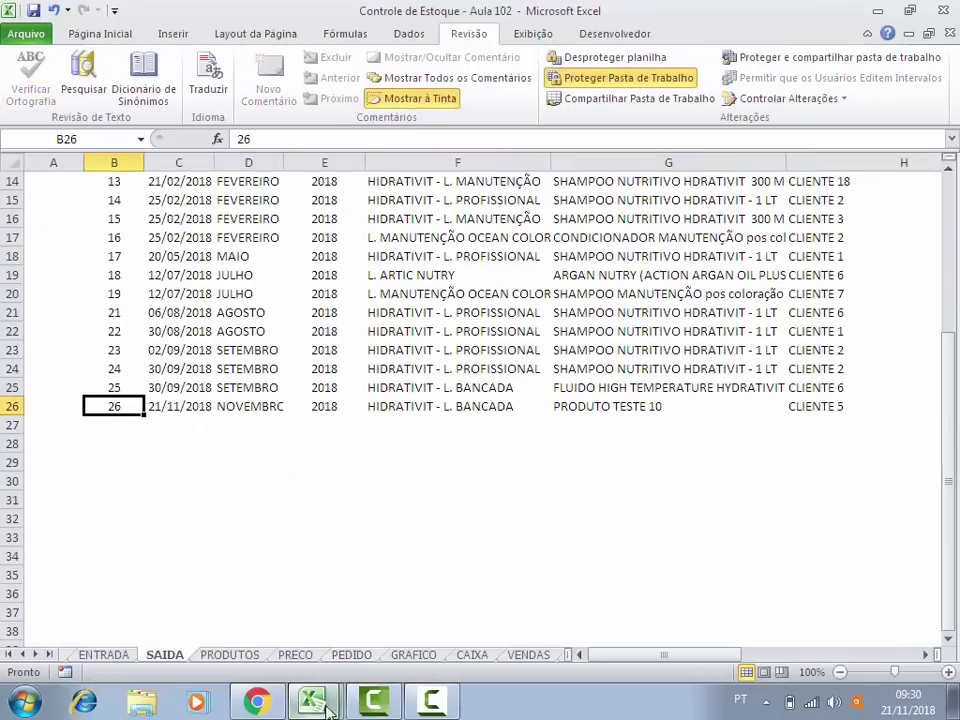
click(310, 660)
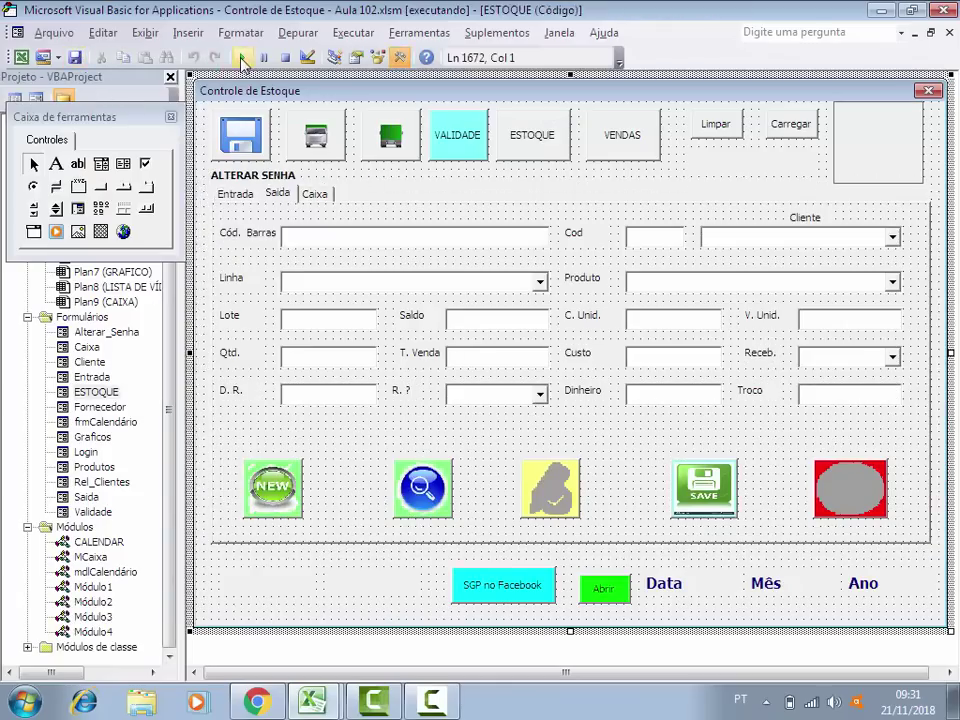
- Run the form, search on the Saída tab, and debug the run-time error 424
click(240, 59)
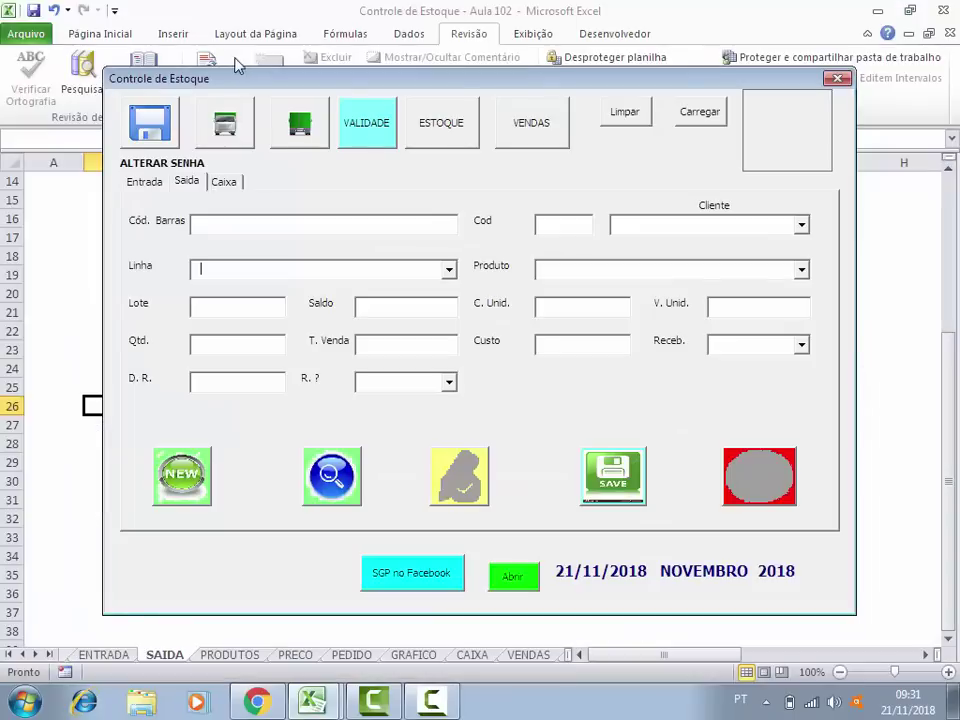
click(332, 480)
key(Return)
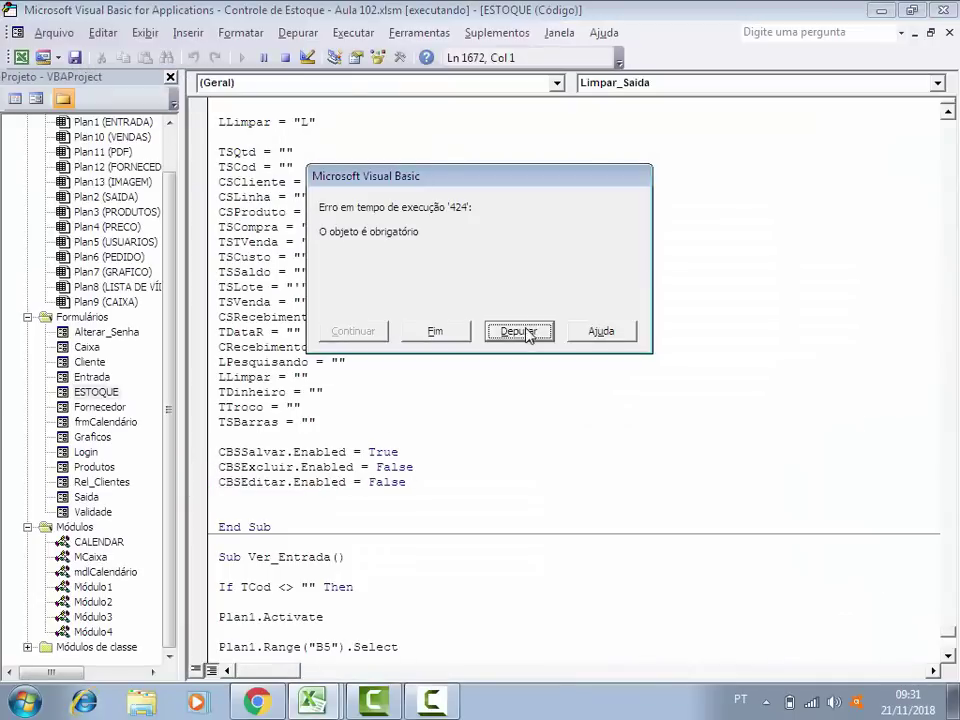
click(519, 331)
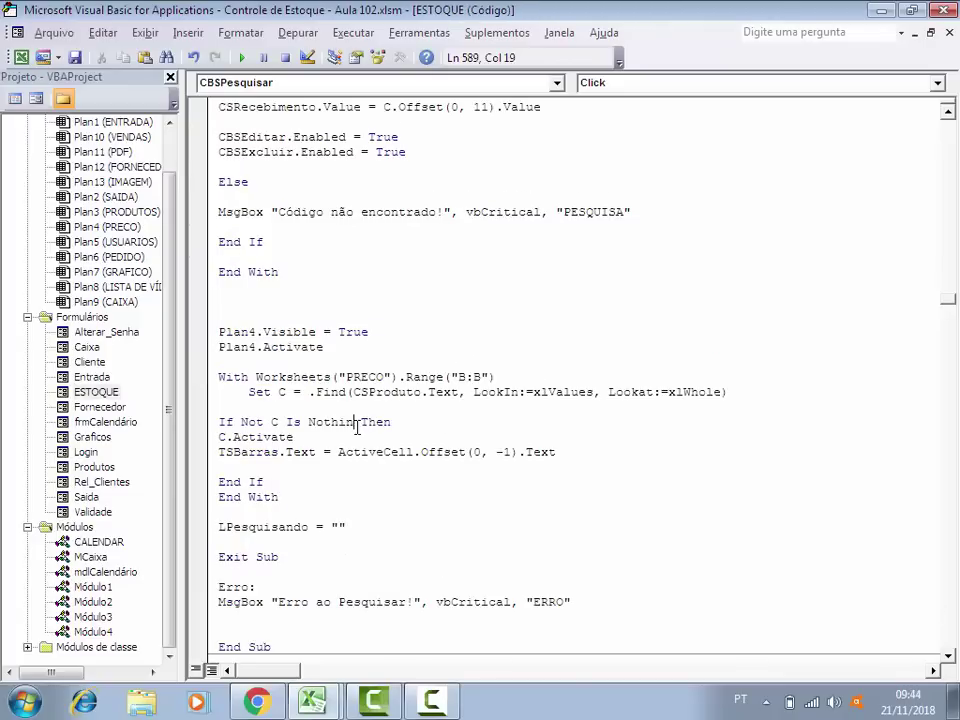
- Correct 'Nothin' to 'Nothing' in CBSPesquisar_Click
text(g)
click(390, 467)
double_click(100, 394)
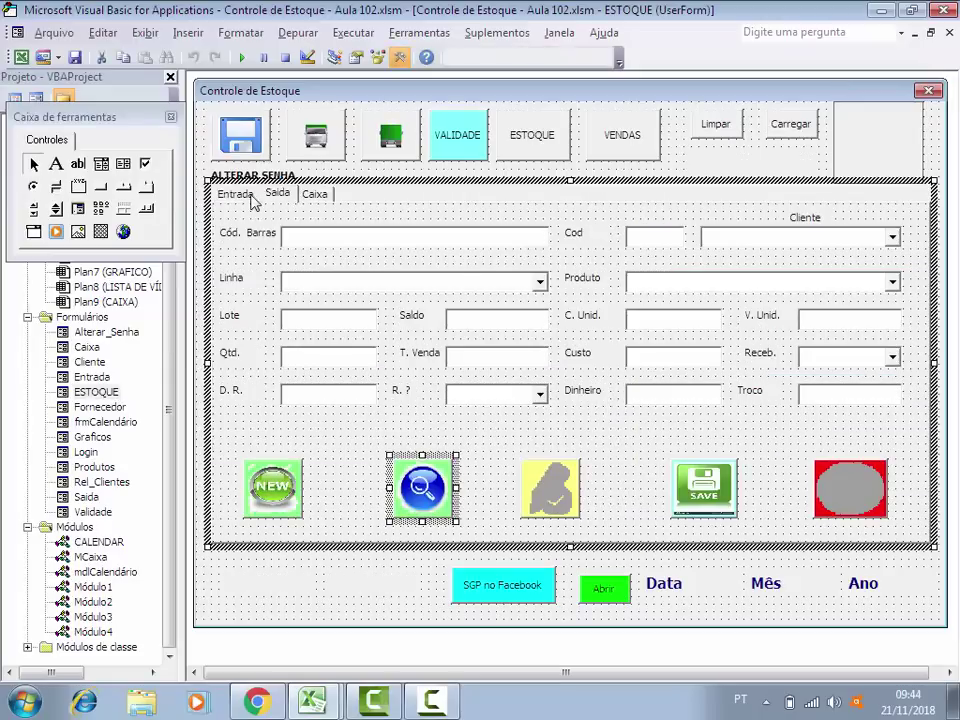
- Fix the same 'Nothin' check in the Entrada search routine CBPesquisar_Click
click(236, 191)
double_click(409, 452)
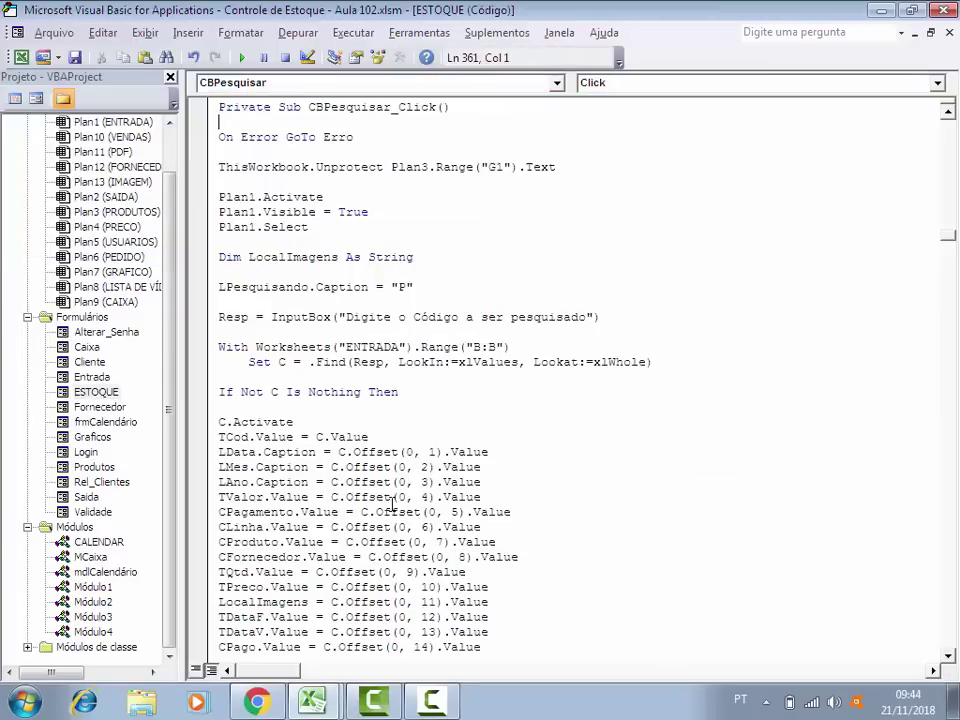
scroll(474, 520, down, 4)
scroll(474, 520, down, 2)
scroll(474, 520, down, 3)
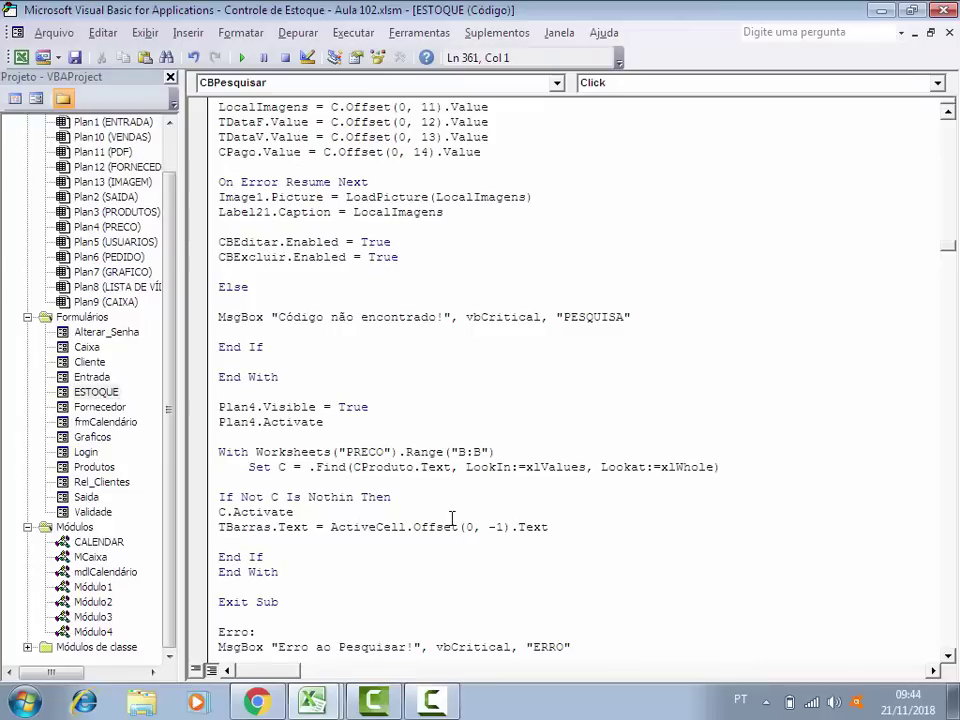
click(355, 498)
key(Down)
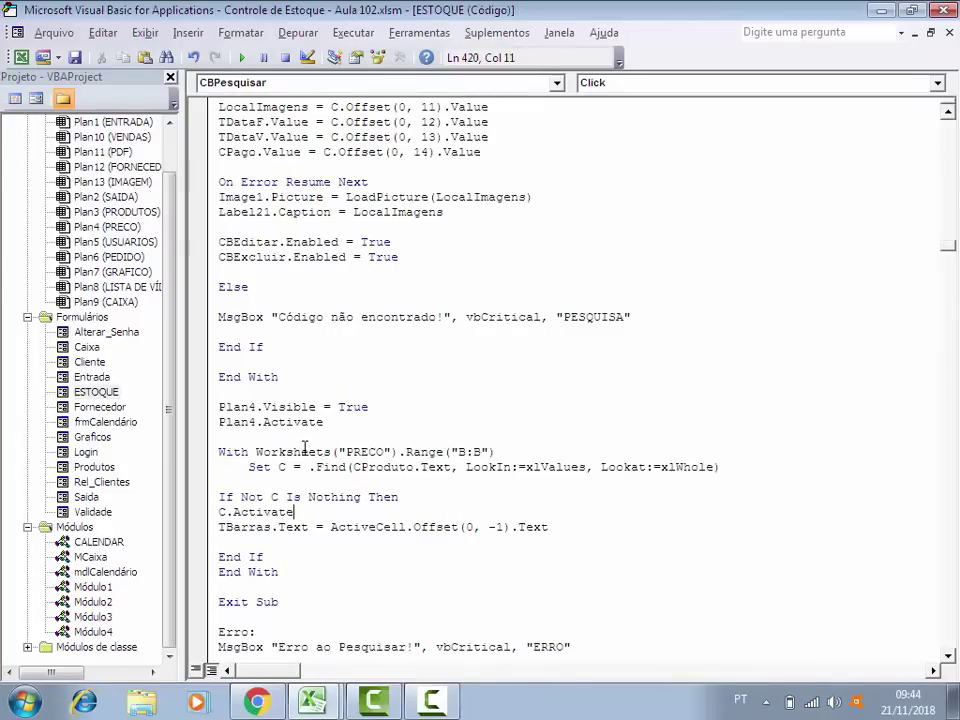
double_click(96, 392)
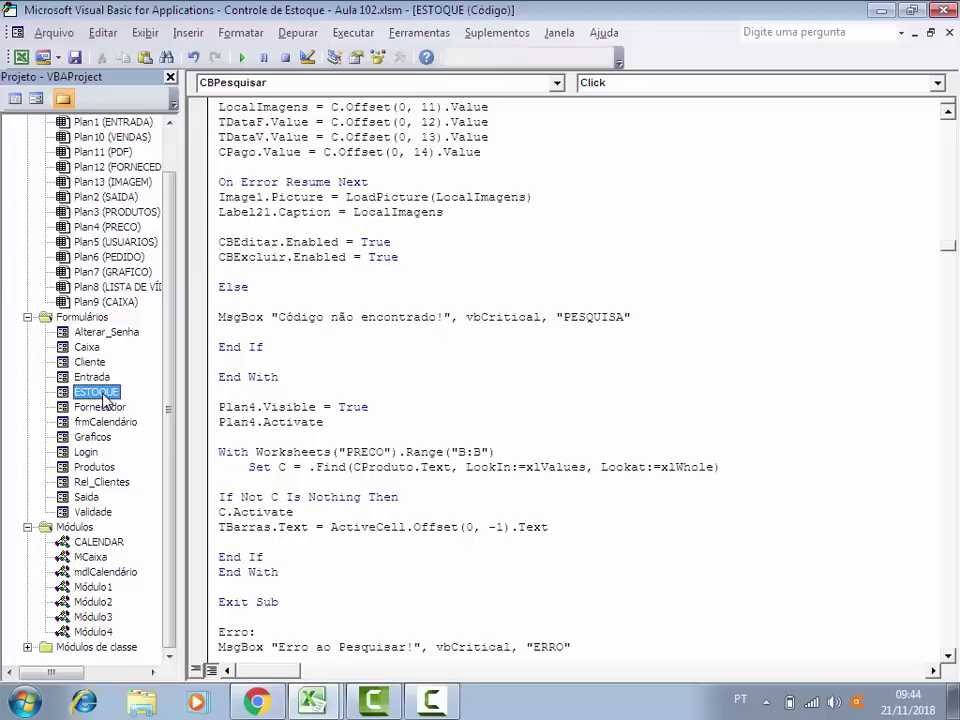
click(206, 257)
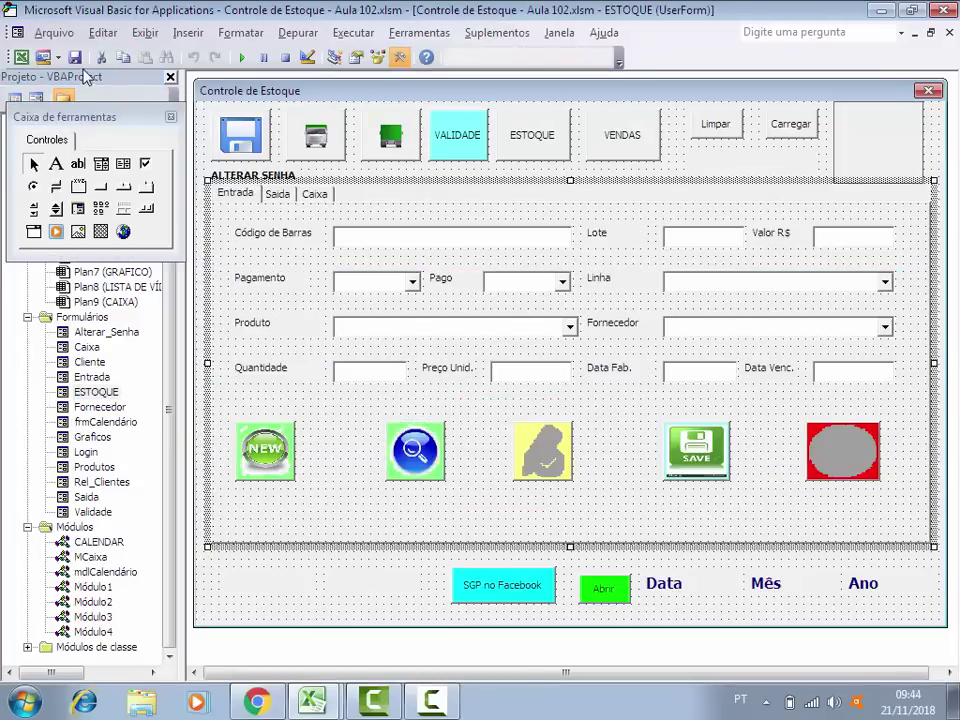
- Run the form and test an Entrada search for code 2, dismissing the search error
click(241, 58)
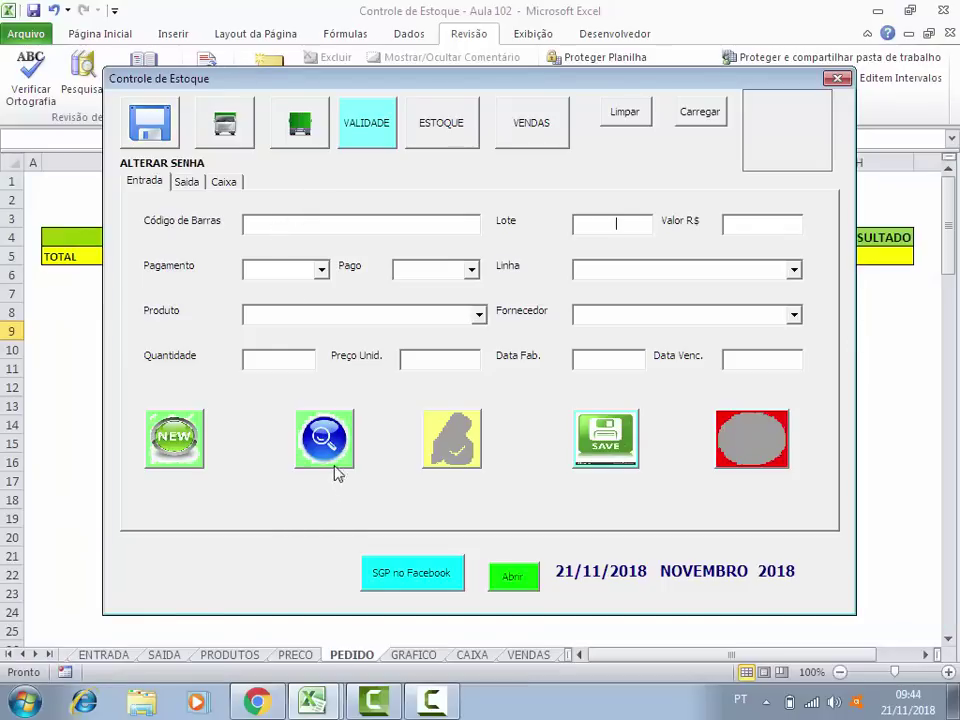
click(336, 450)
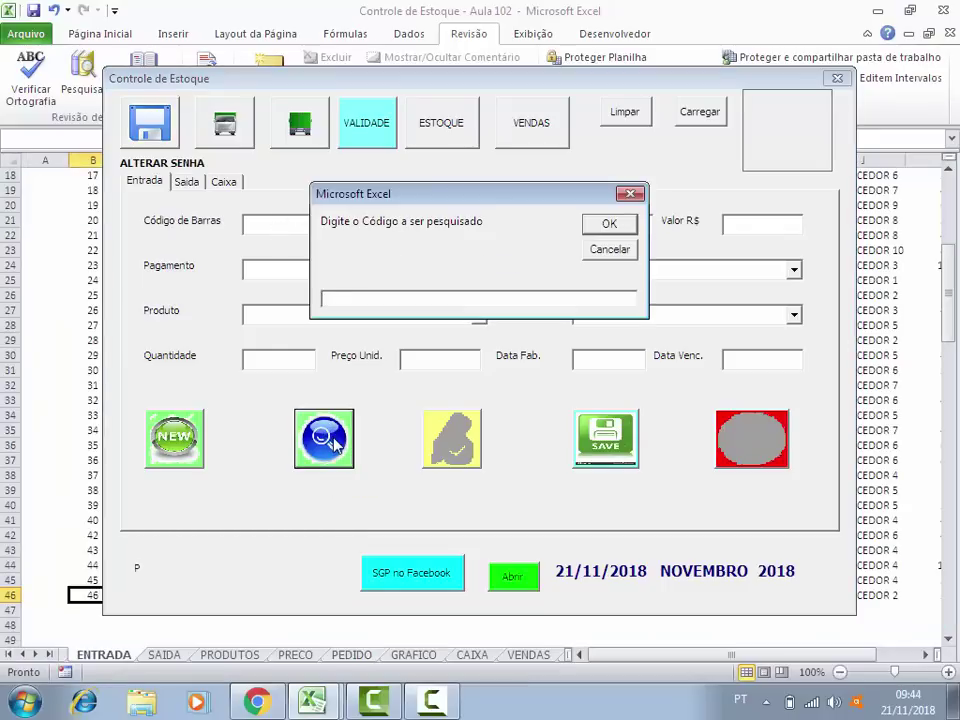
text(2)
key(Return)
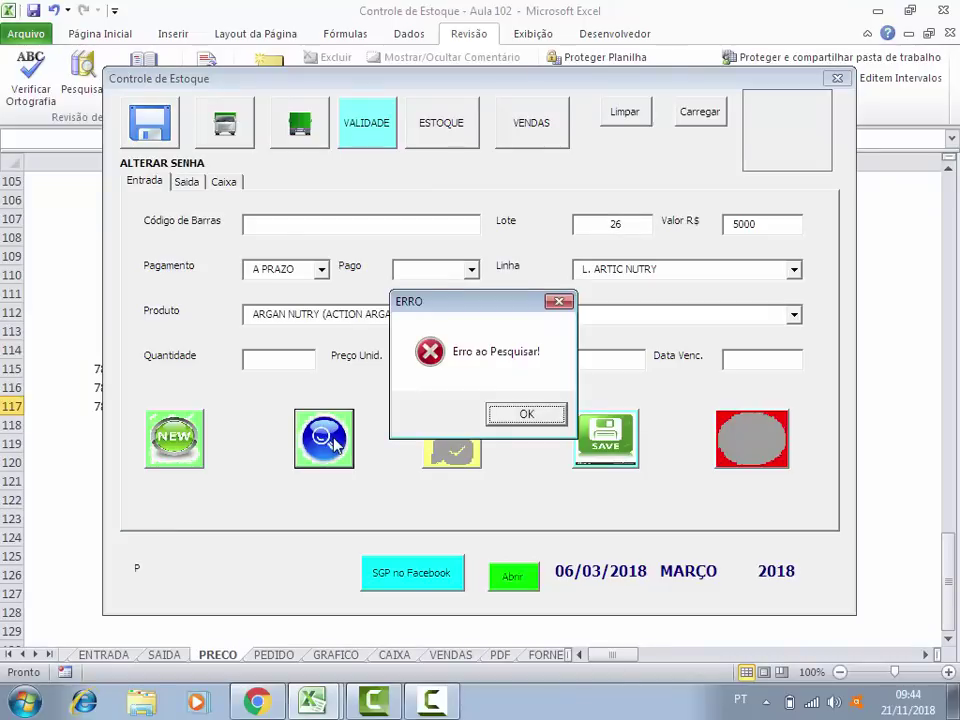
click(526, 413)
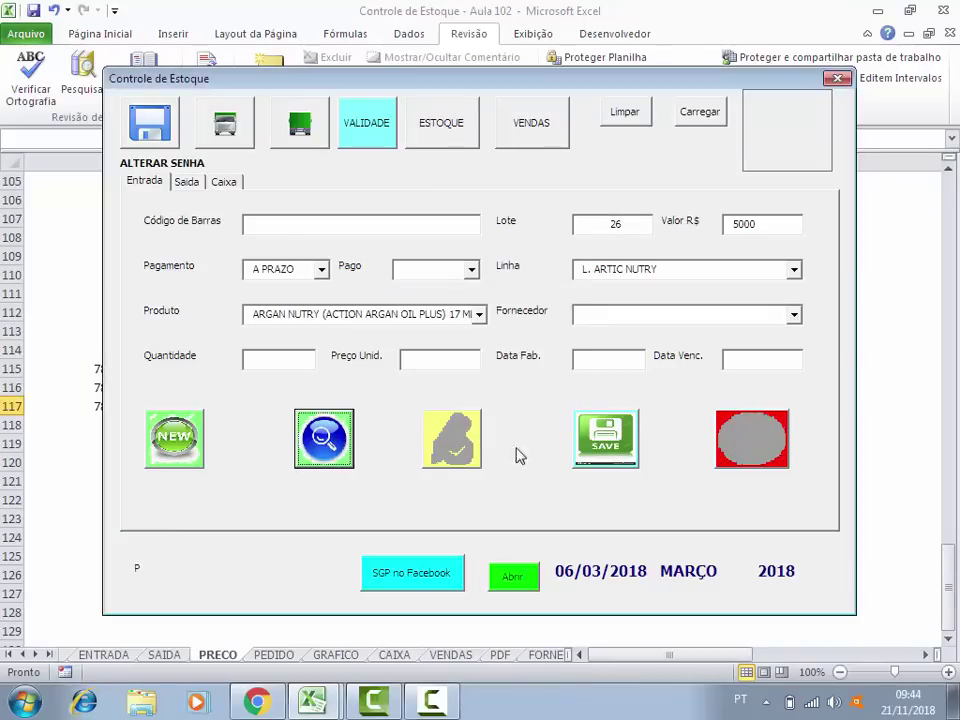
- Unlock the code with the access password and open the Saída search routine CBSPesquisar_Click
click(512, 579)
key(Return)
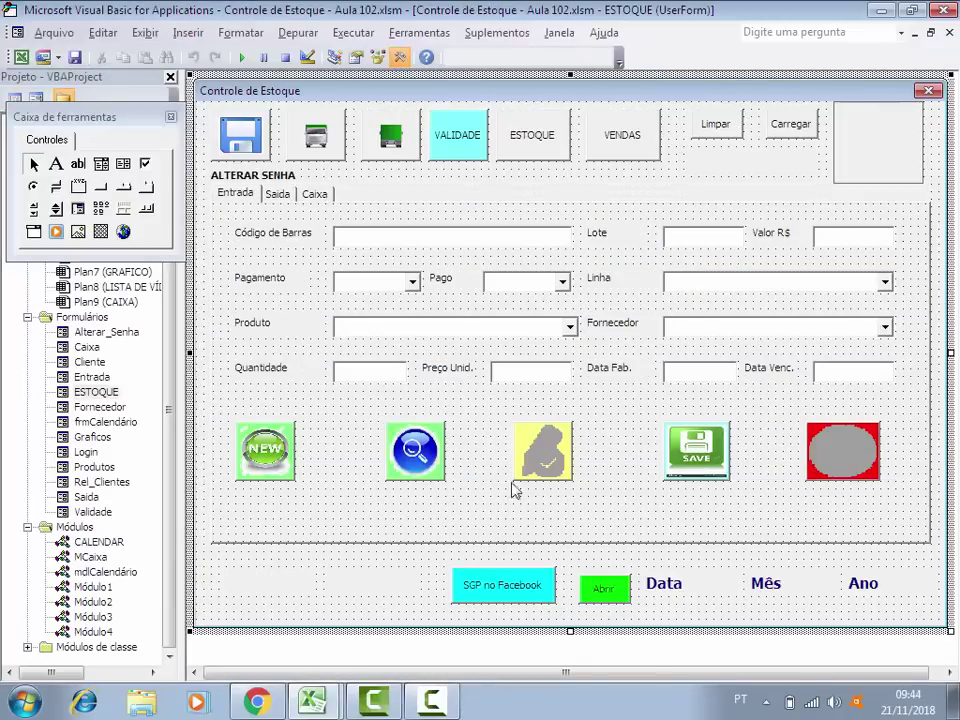
click(277, 193)
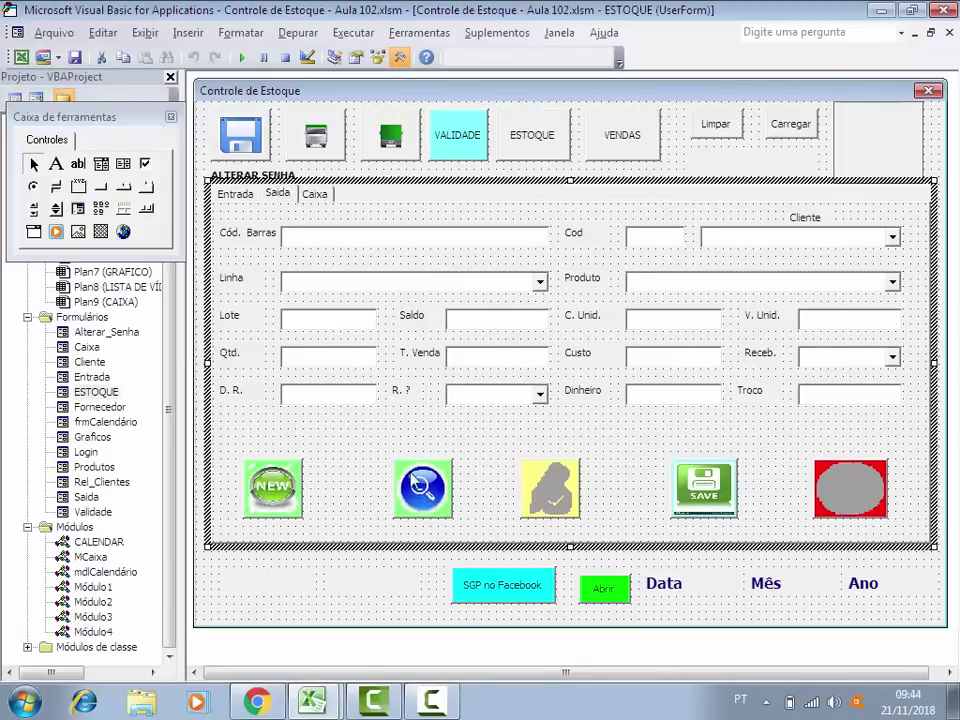
double_click(415, 483)
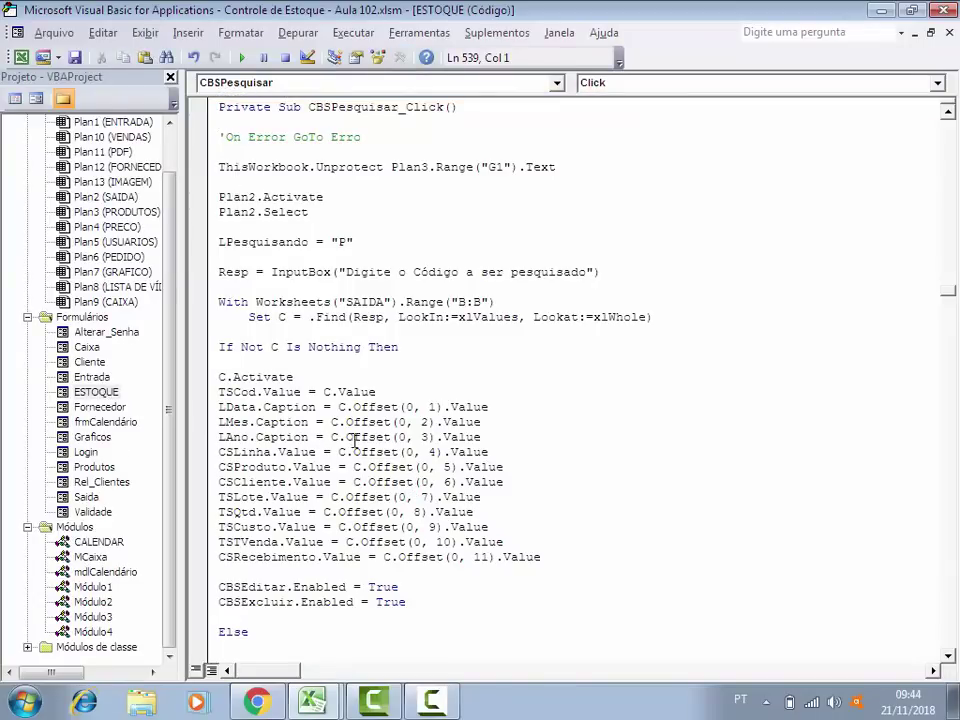
- Reopen the ESTOQUE designer on the Saida page and run the form again
click(97, 379)
double_click(95, 378)
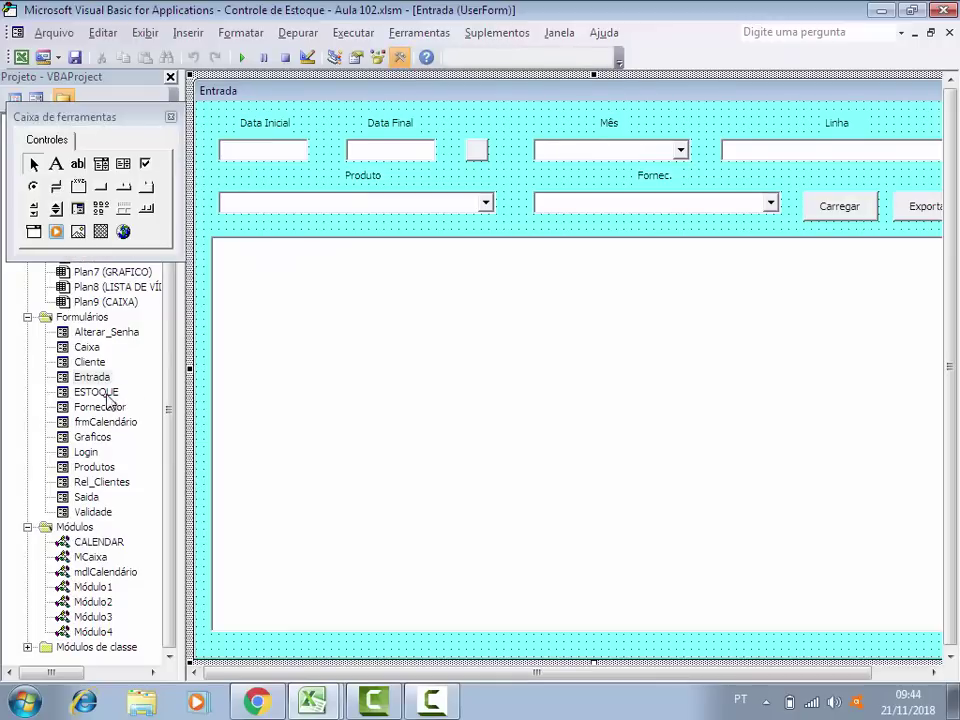
double_click(100, 392)
click(235, 193)
click(277, 193)
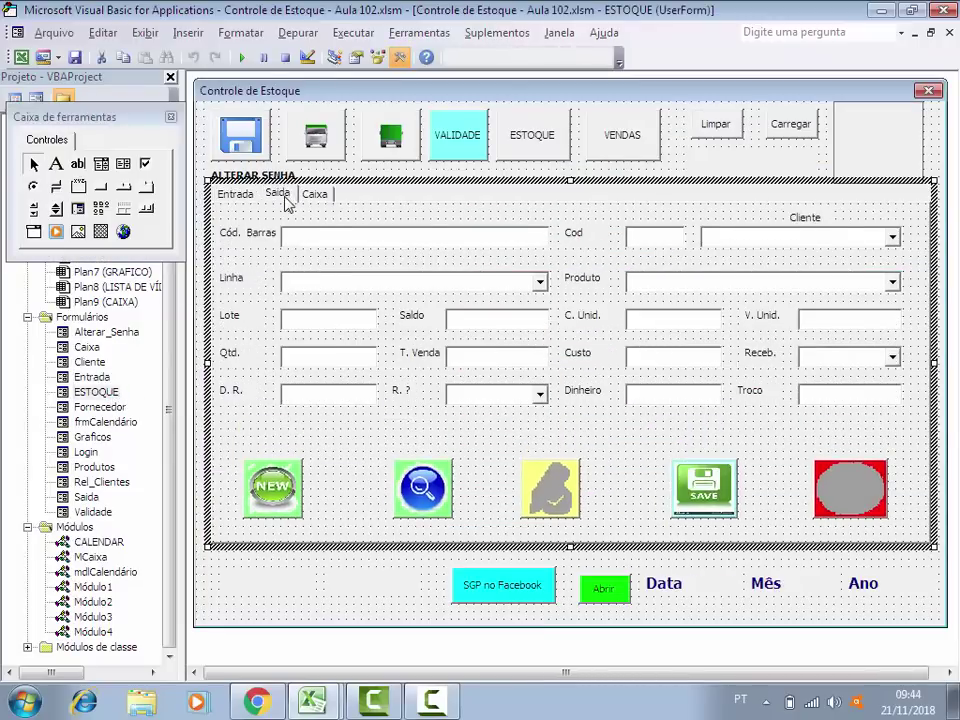
click(243, 57)
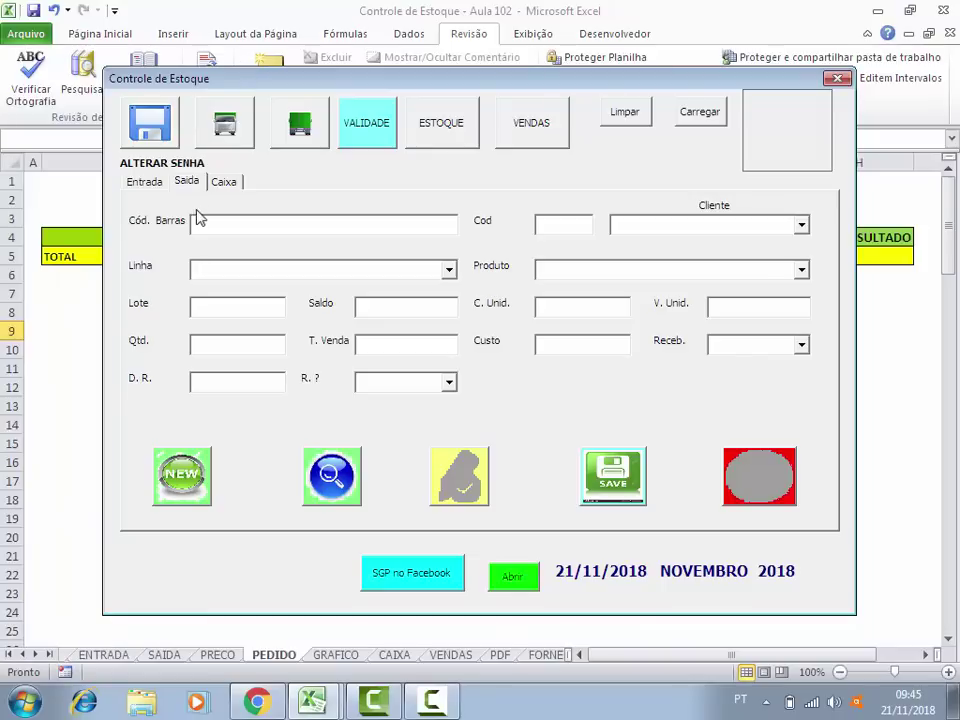
- Search sale code 26 on the running form's Saida page
click(188, 183)
click(350, 488)
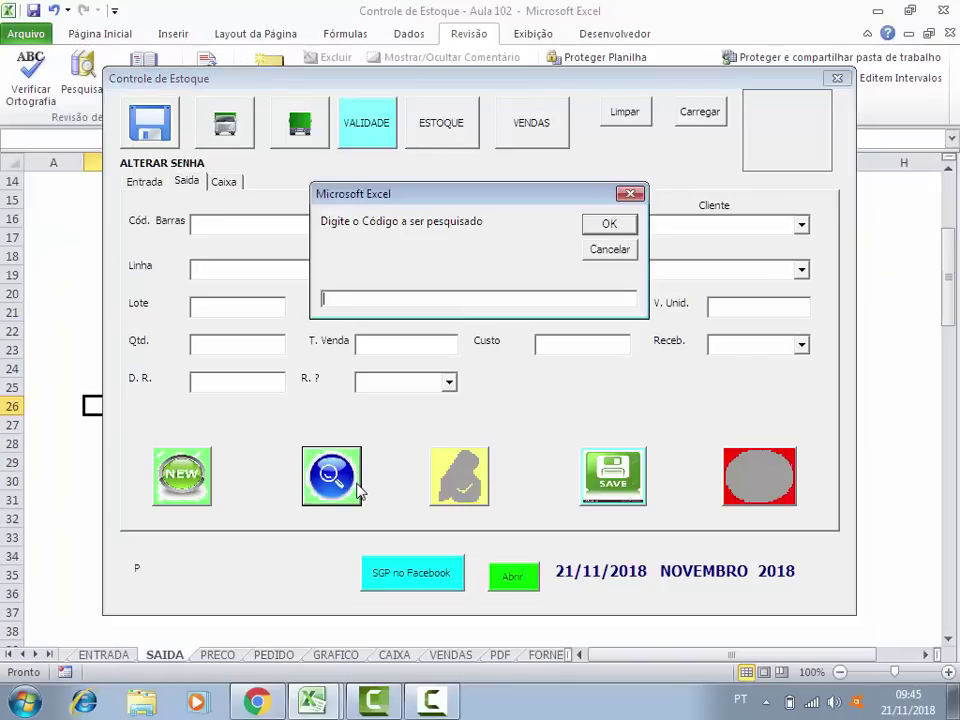
text(26)
key(Return)
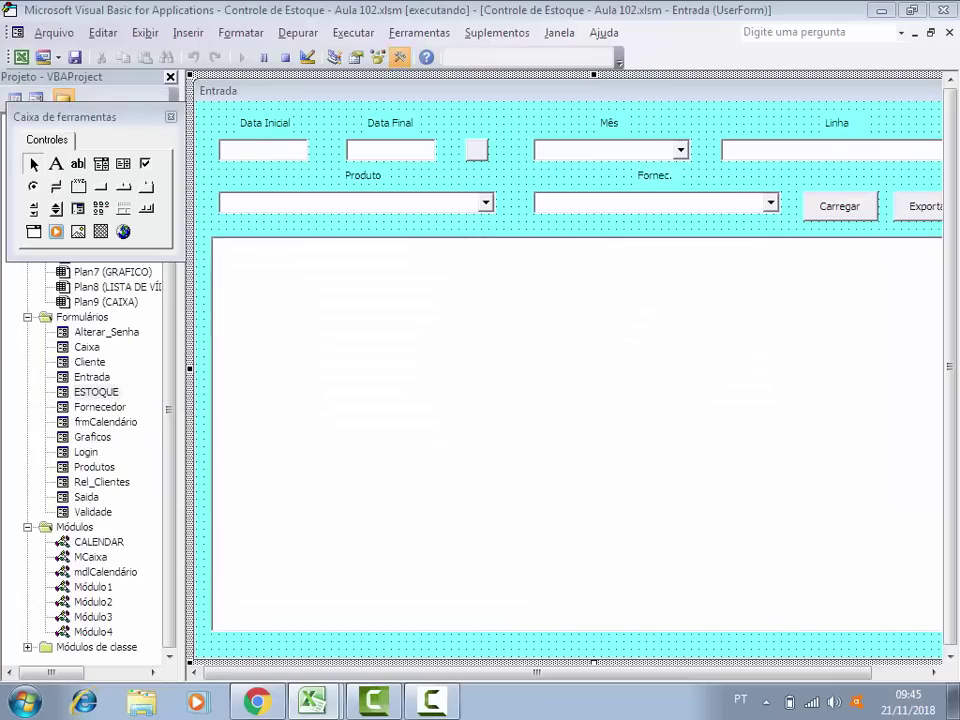
click(21, 58)
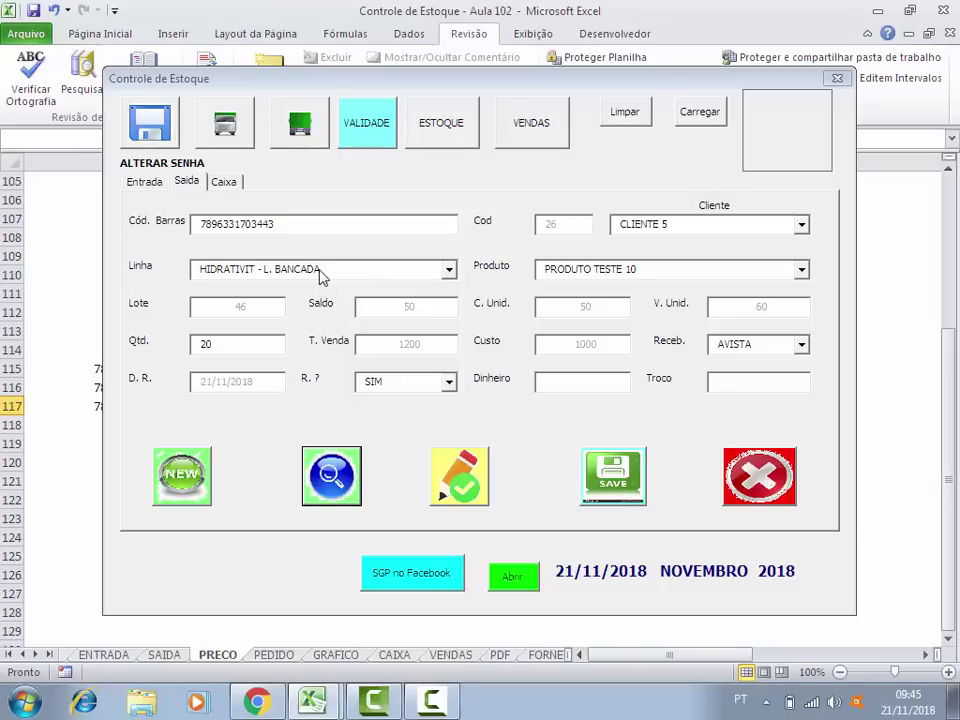
- Enter the access password to return to design and show the Entrada page
click(512, 572)
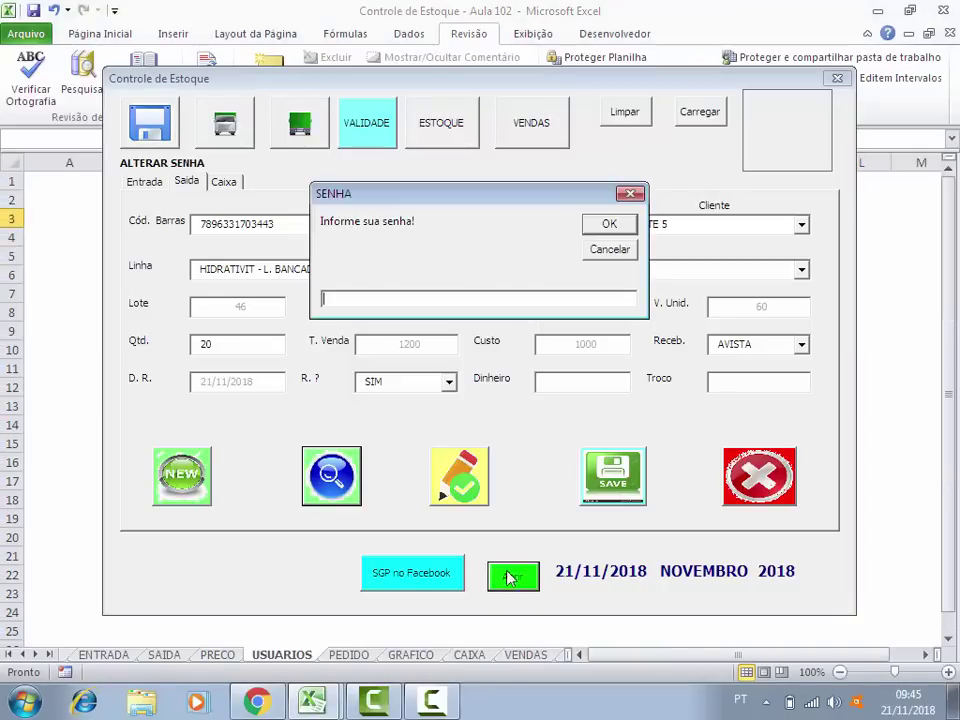
key(Return)
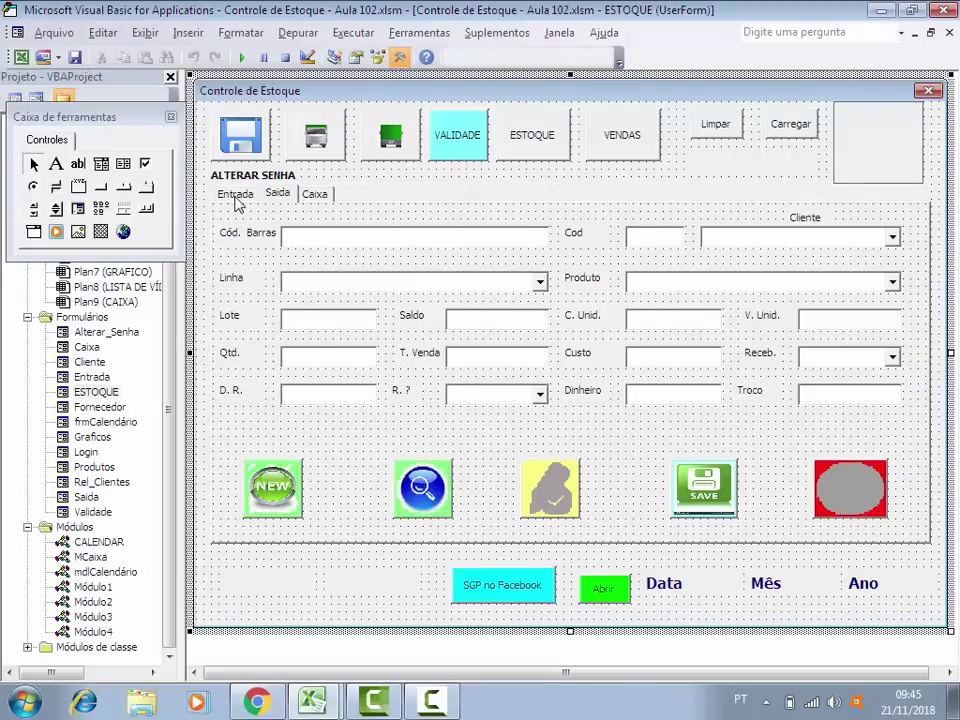
click(236, 199)
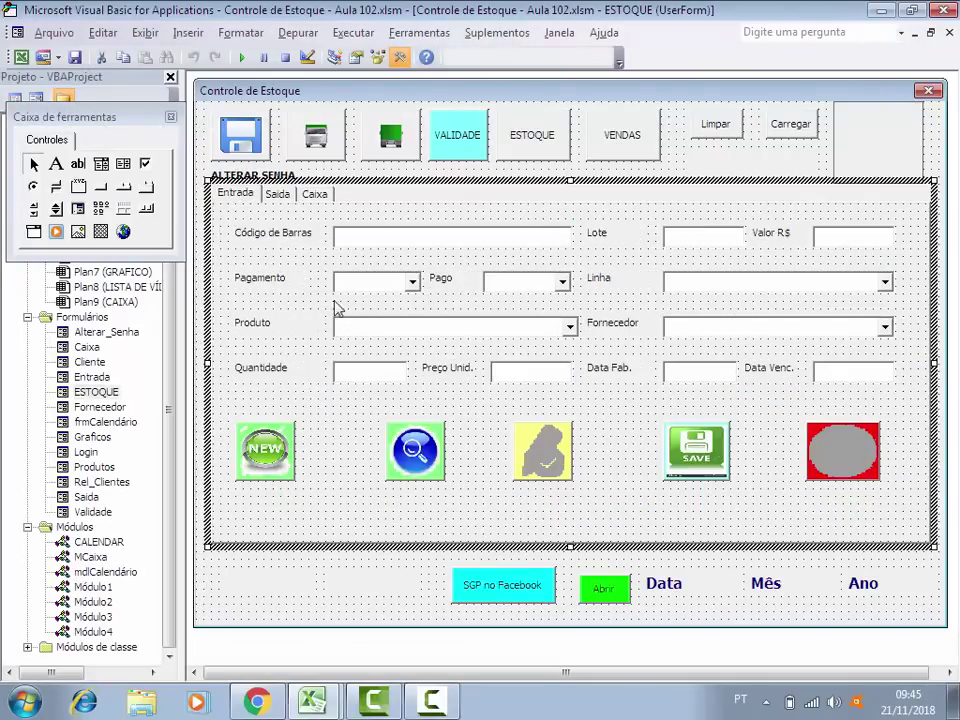
- Run the form and load Entrada record 16 by code
click(240, 60)
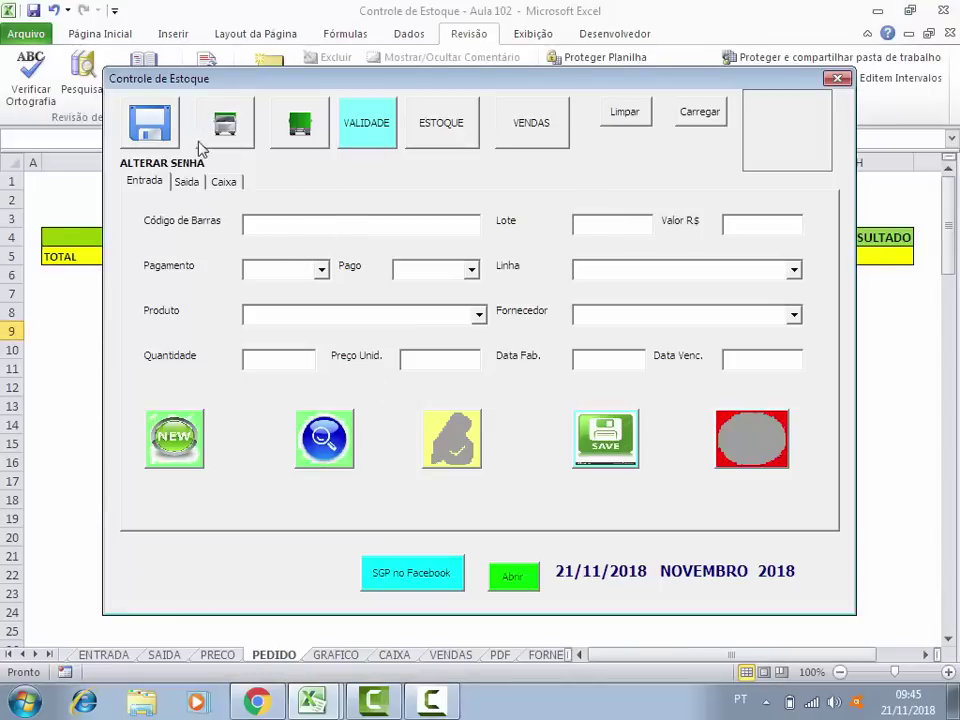
click(324, 438)
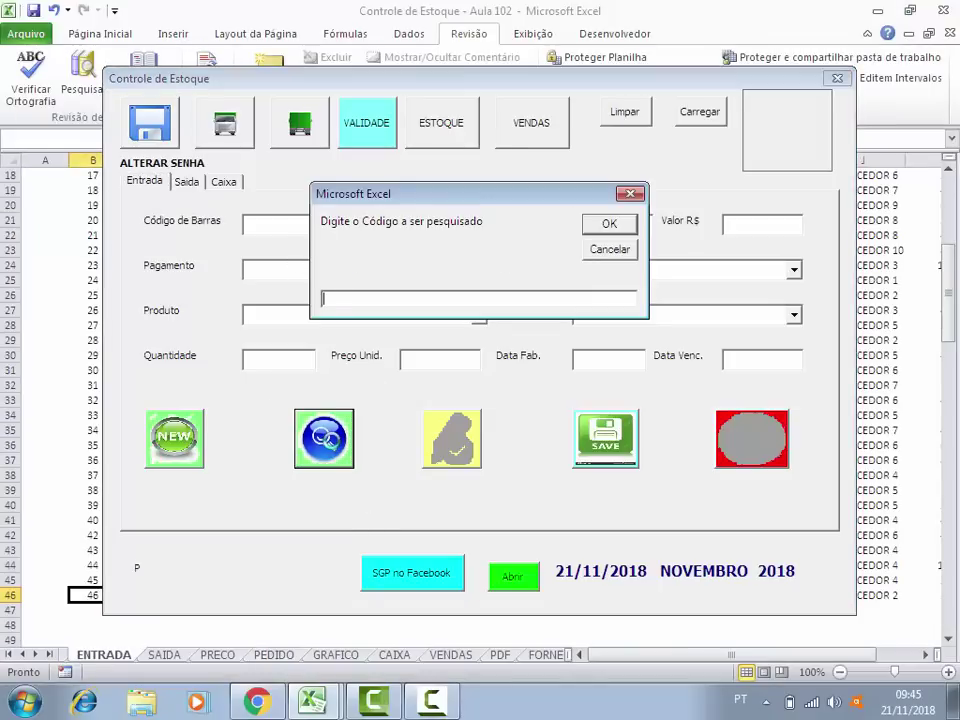
text(16)
key(Return)
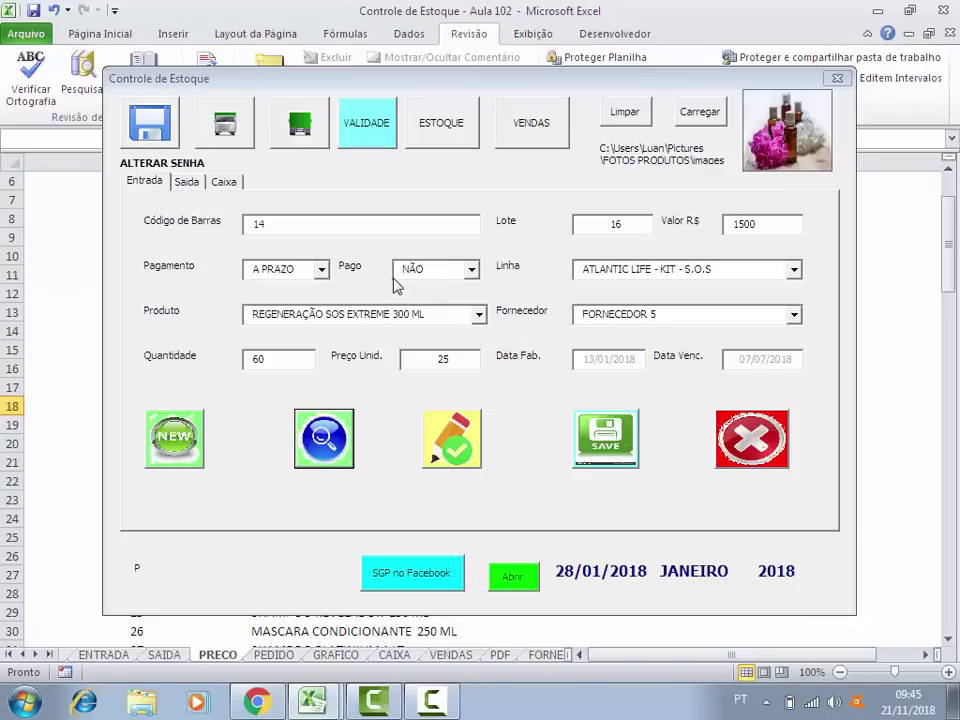
click(199, 184)
click(148, 185)
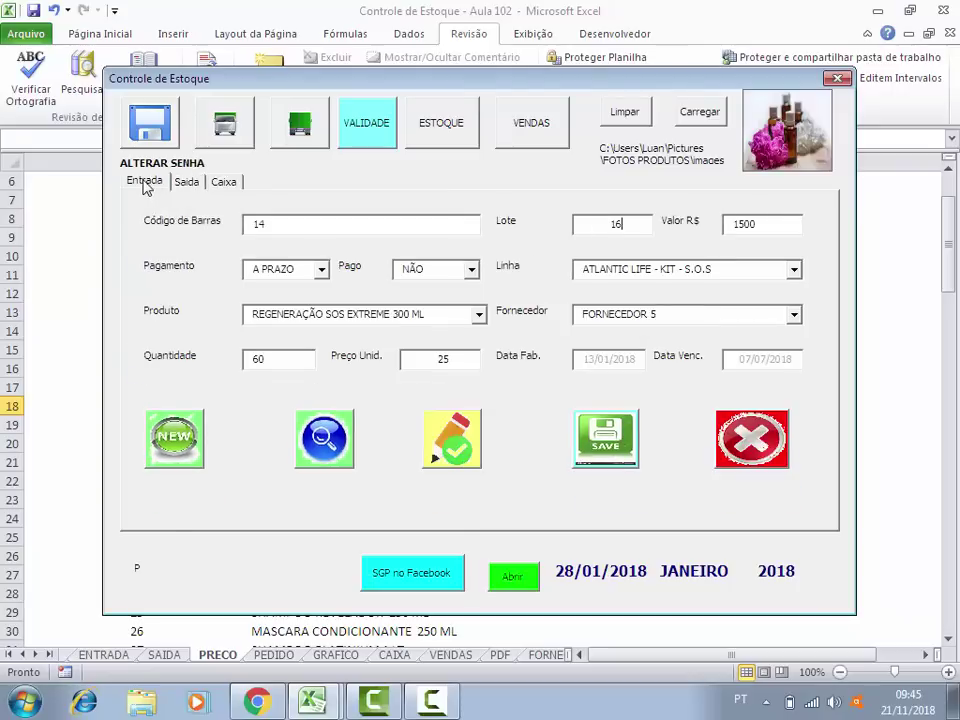
click(190, 192)
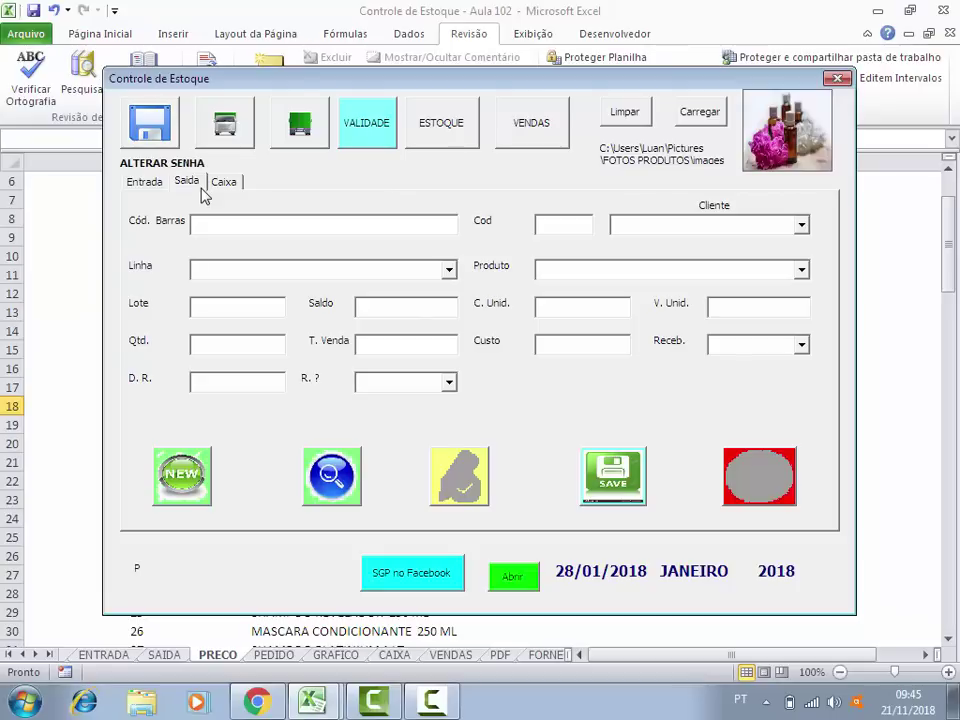
click(140, 184)
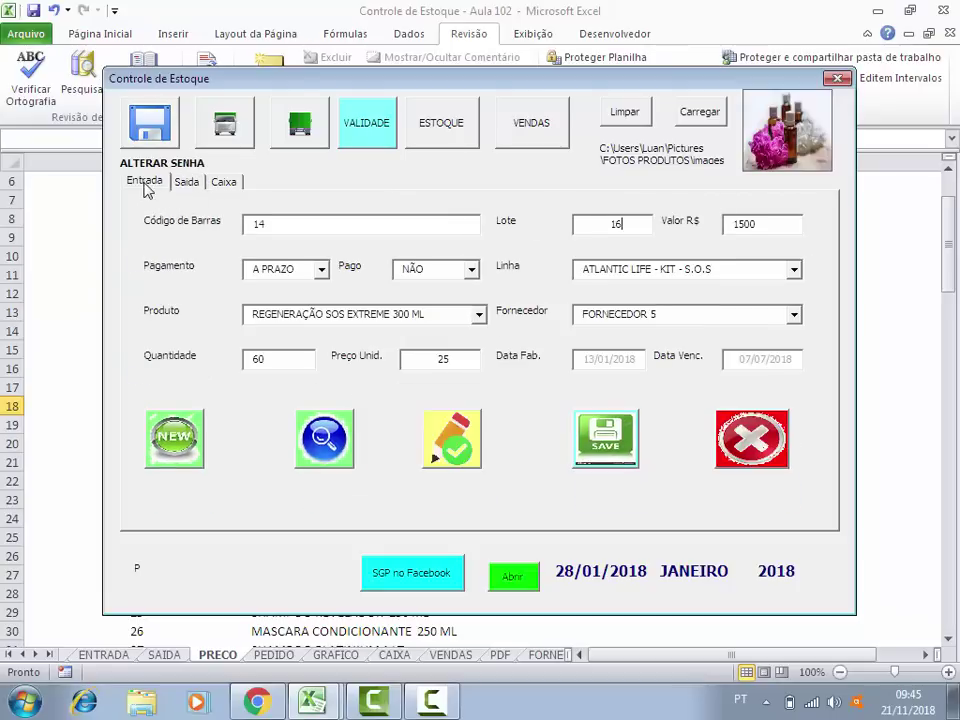
click(182, 185)
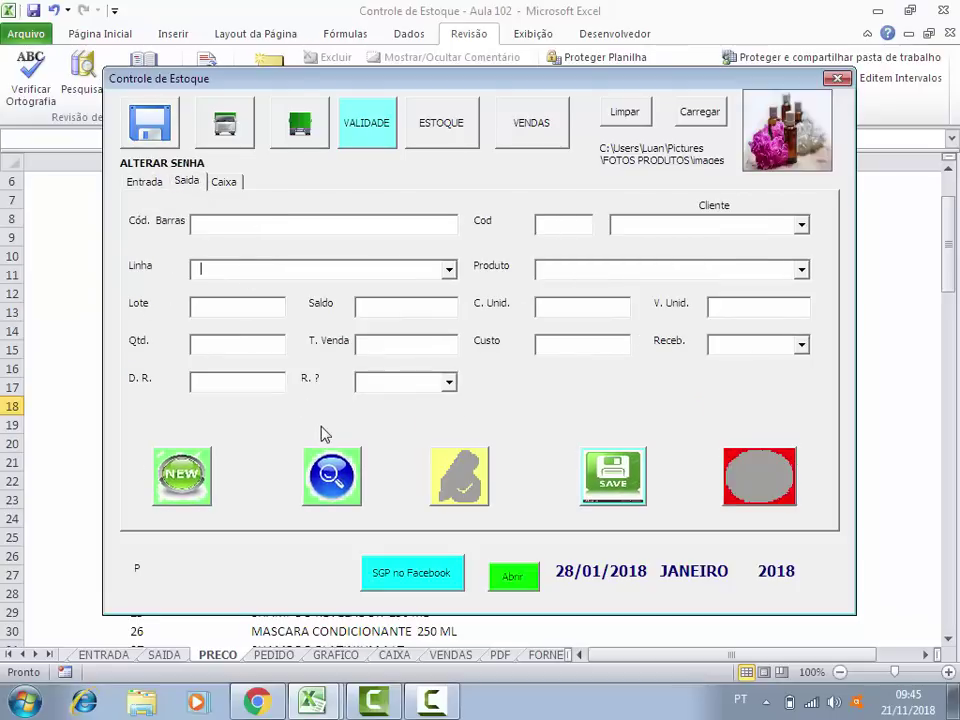
click(350, 456)
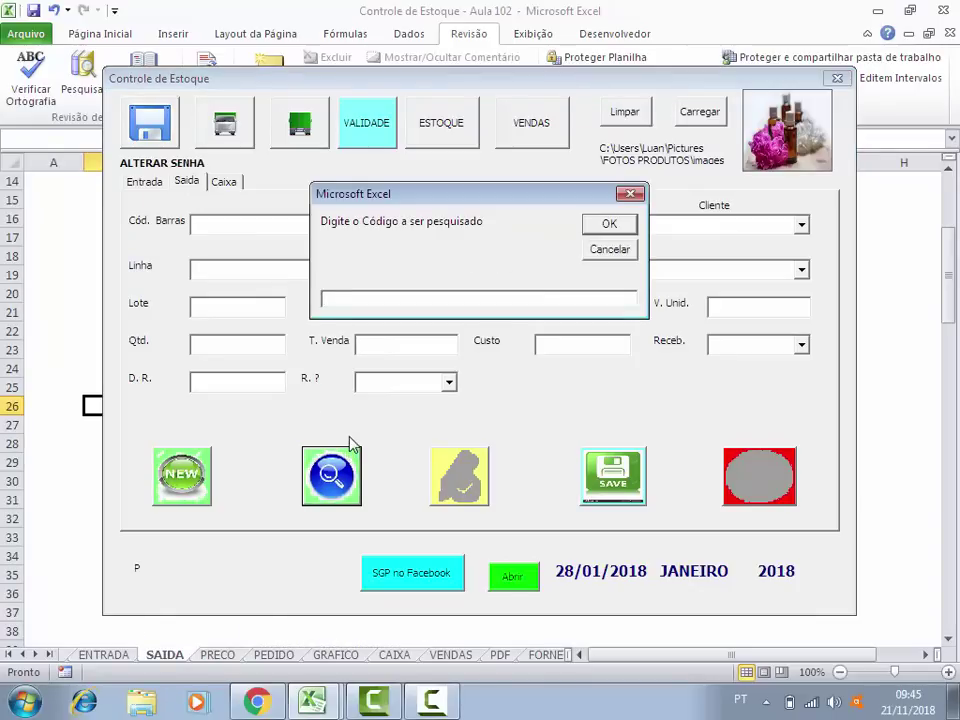
text(7896331703443)
key(Return)
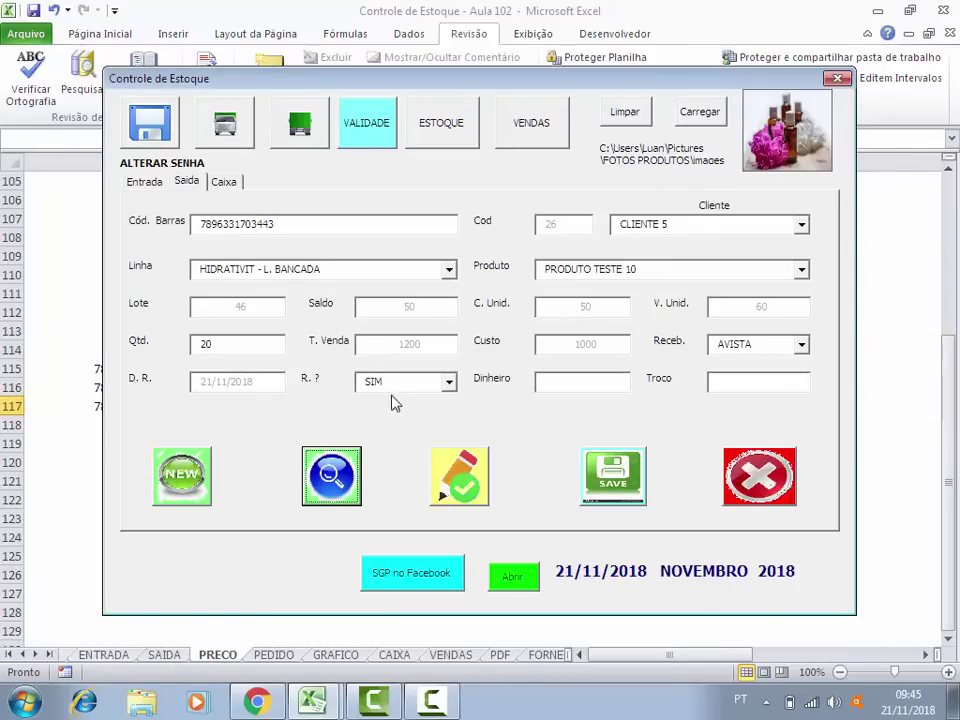